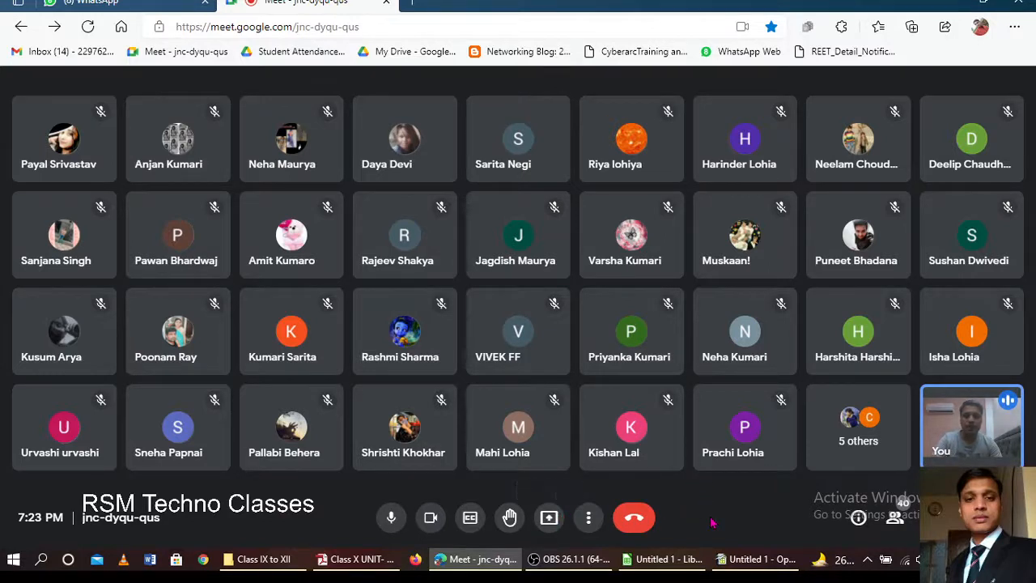
Step: Present the entire screen to the Google Meet call and move the sharing notice out of the way of the call controls
left_click(551, 523)
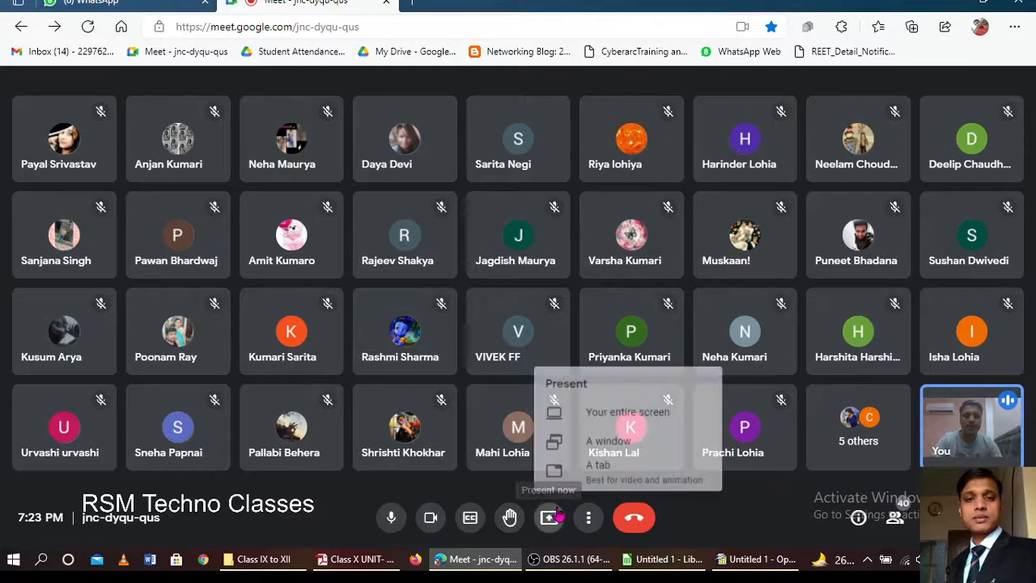
left_click(615, 410)
left_click(457, 204)
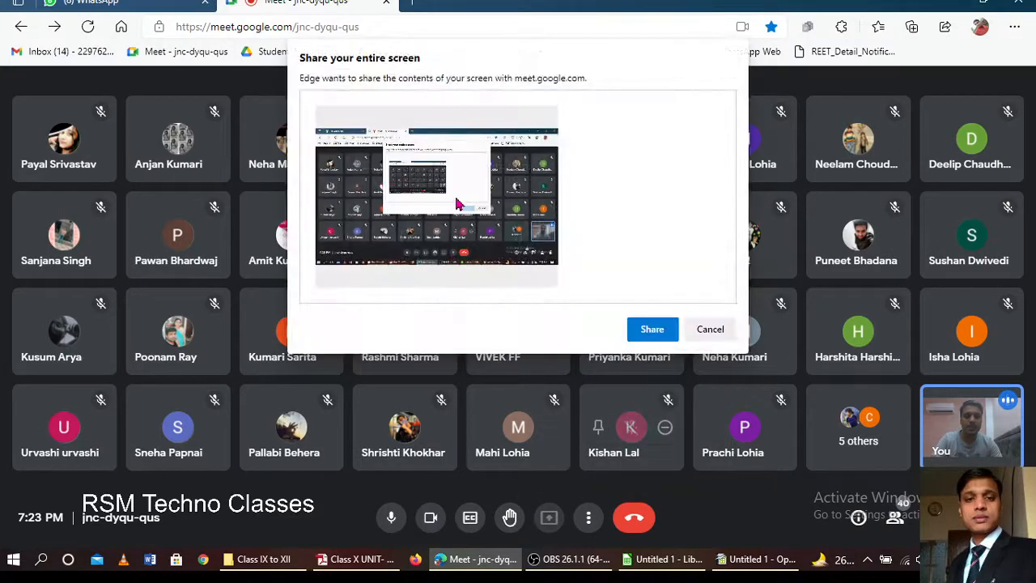
left_click(654, 333)
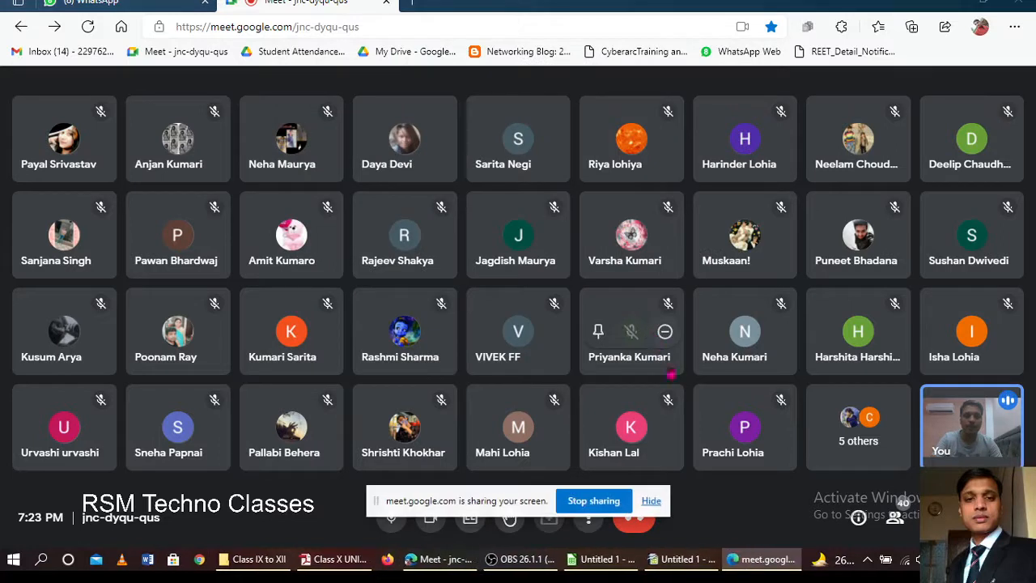
left_click_drag(454, 503, 105, 491)
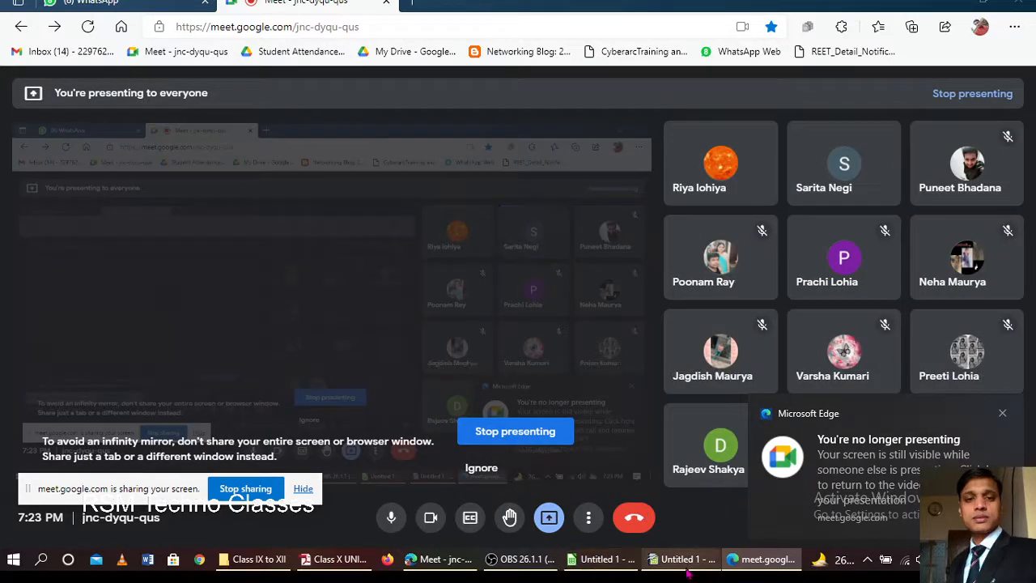
Step: Switch to the blank OpenOffice Calc spreadsheet and dismiss the Microsoft Edge presenting notification
mouse_move(688, 572)
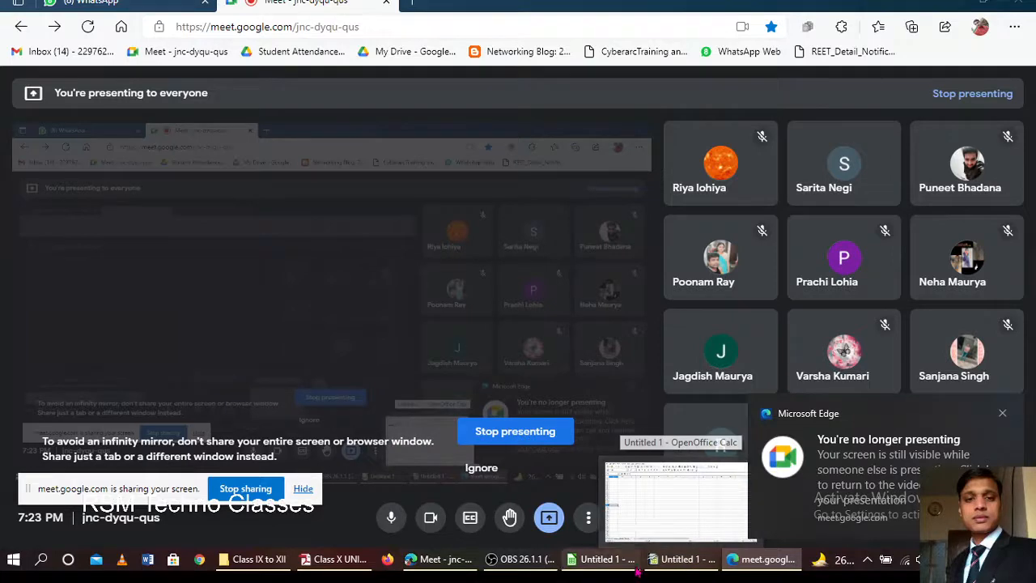
left_click(521, 562)
left_click(519, 564)
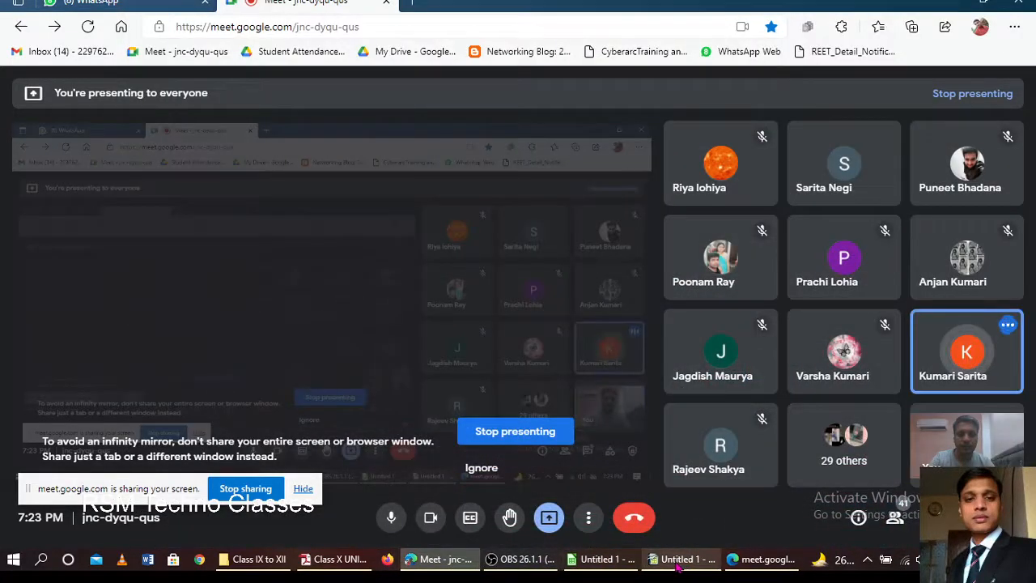
left_click(680, 560)
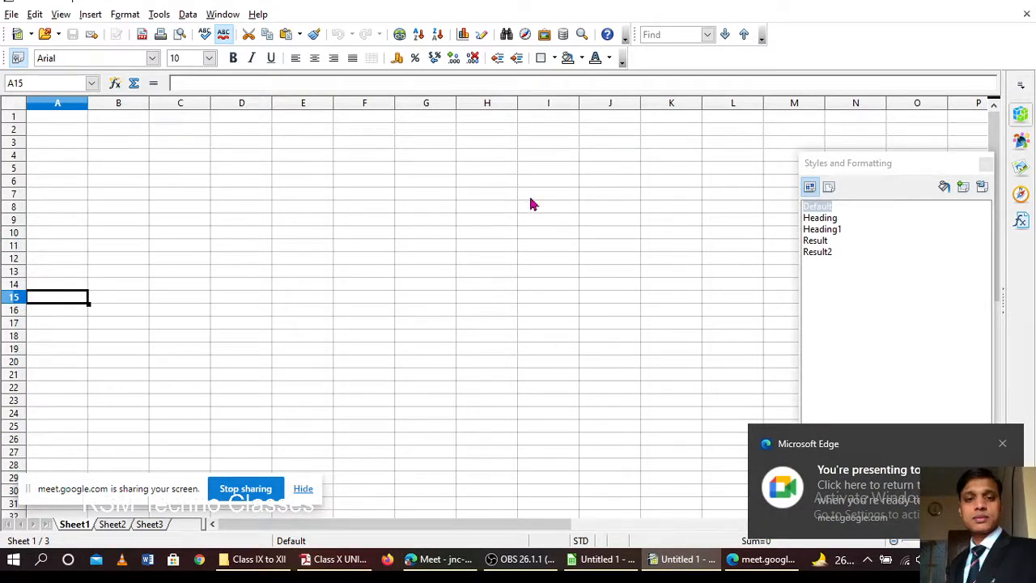
left_click(1003, 446)
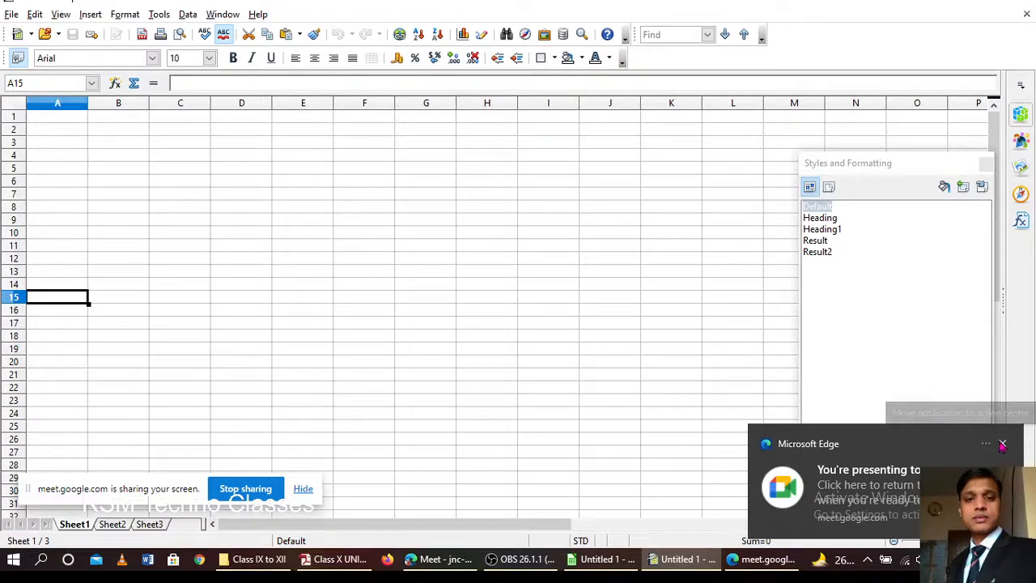
Step: Close the Class IX to XII folder window and bring up the Class X Unit 2 Electronic Spreadsheet PDF
left_click(252, 560)
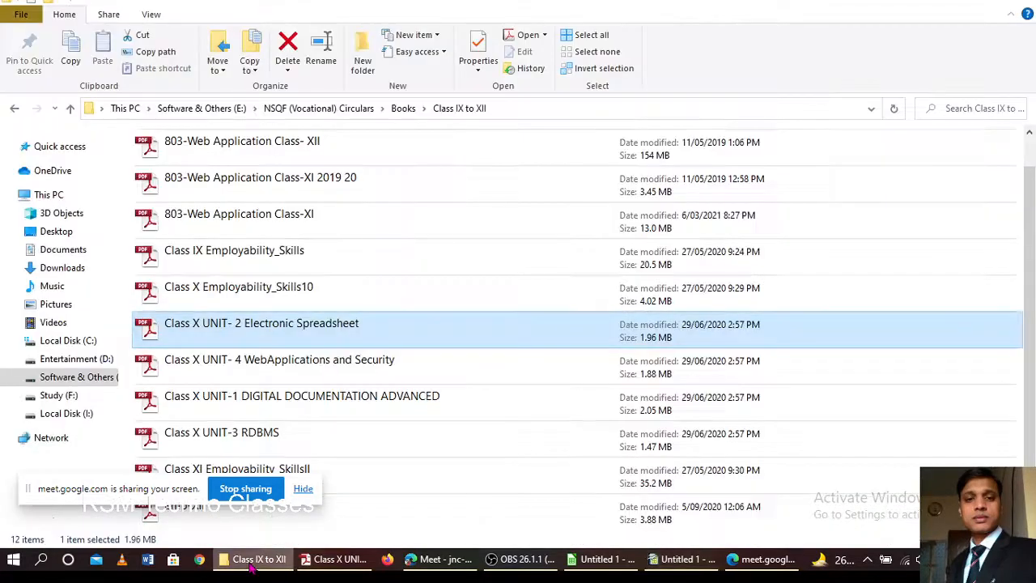
left_click(324, 565)
left_click(258, 560)
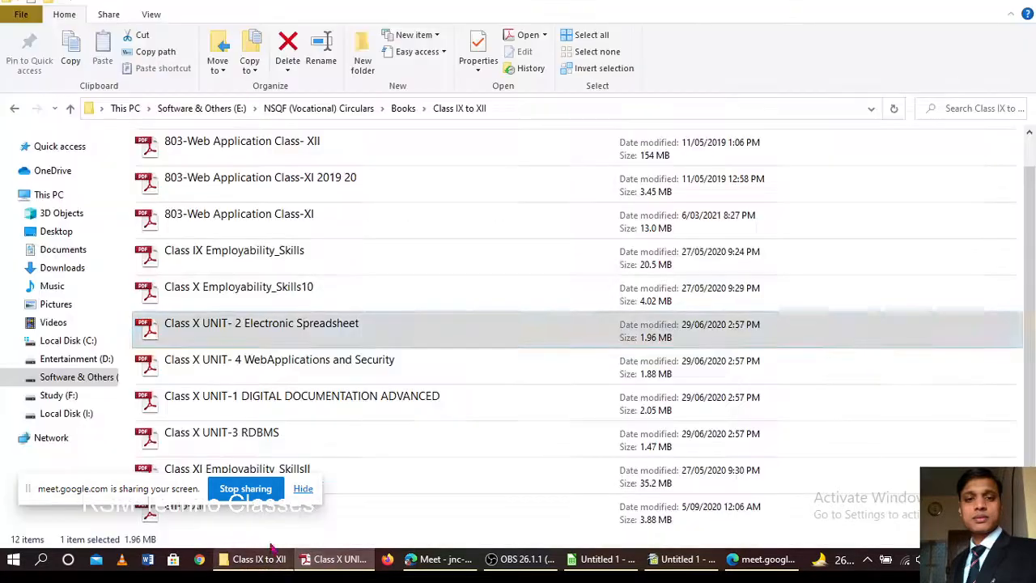
left_click(1023, 3)
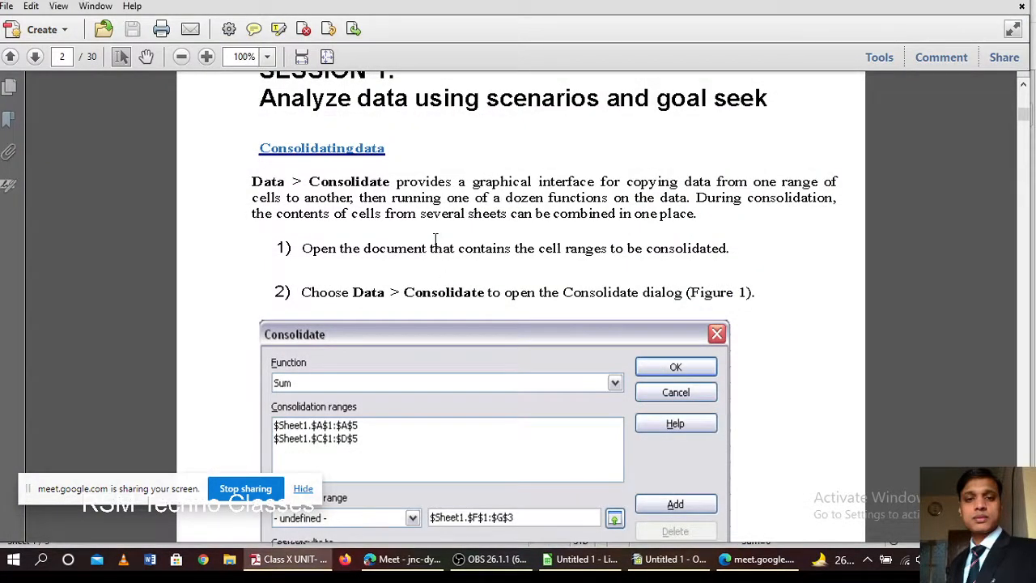
Step: Examine the Session 1 opening, highlighting the Consolidating data heading and the word Data in its first paragraph
scroll(437, 243, "up", 2)
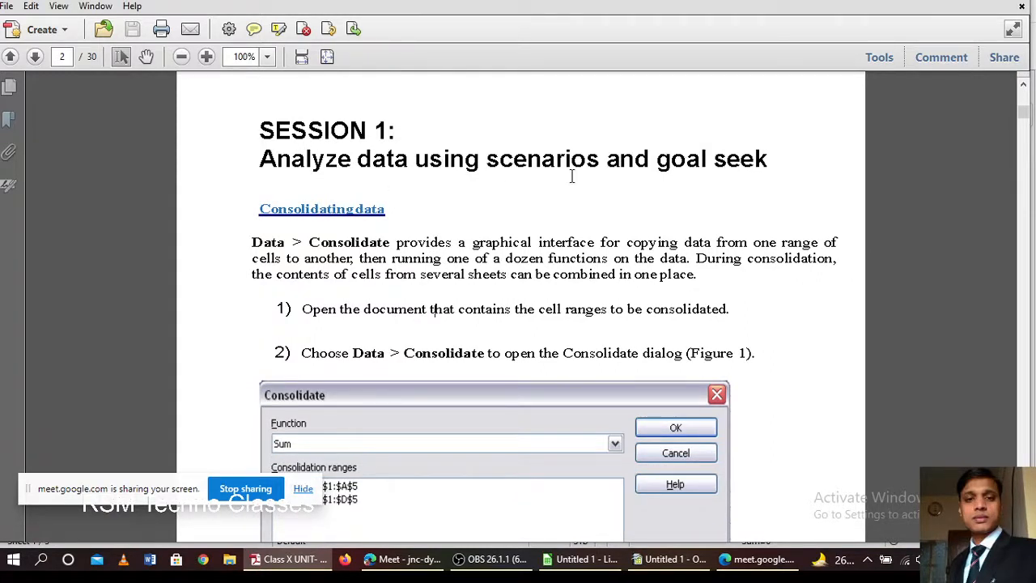
scroll(571, 175, "down", 1)
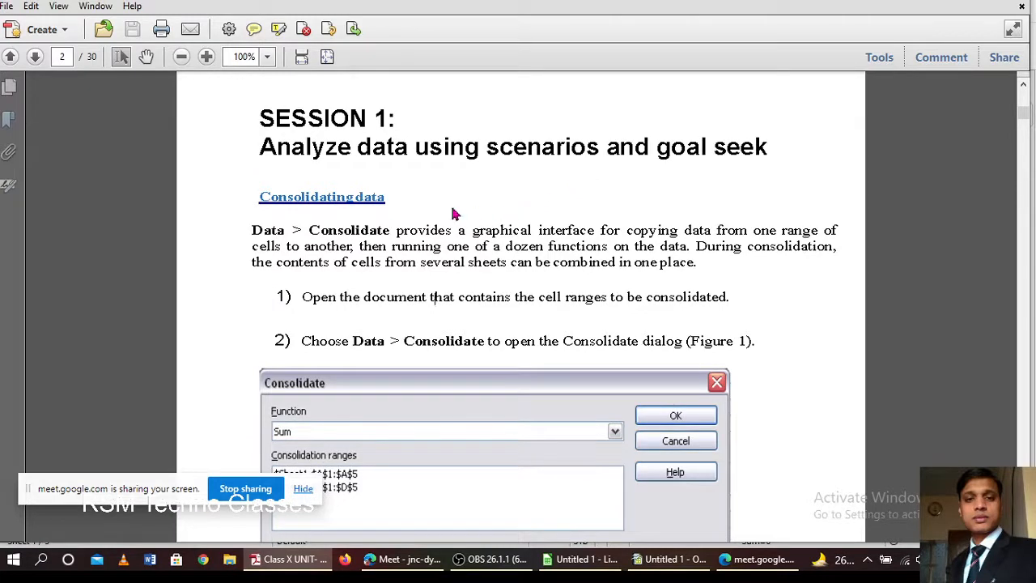
scroll(310, 240, "down", 1)
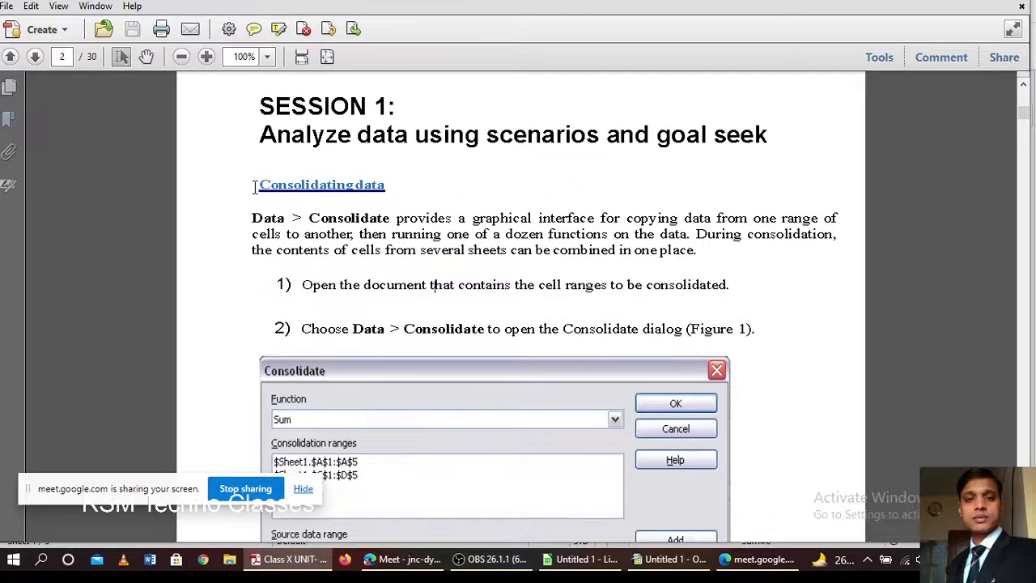
left_click_drag(254, 187, 377, 185)
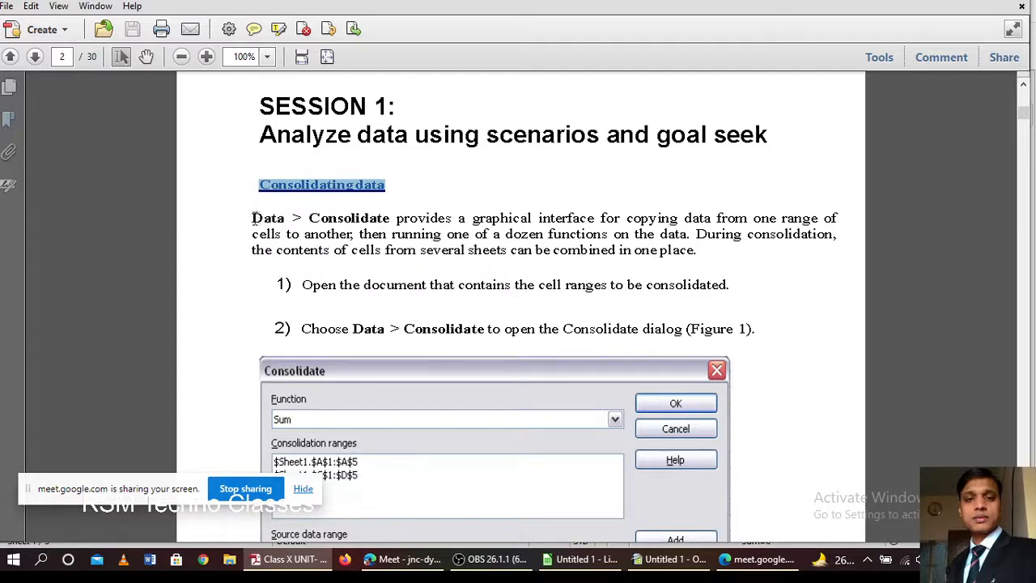
left_click_drag(253, 218, 284, 218)
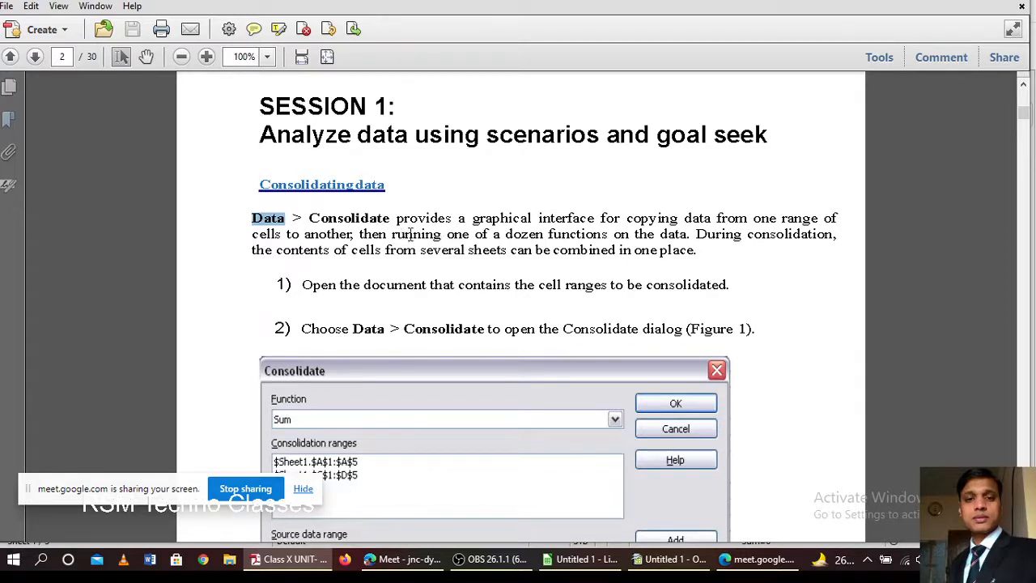
Step: Switch to the Google Meet call, admit the waiting participant and return to the Class X Unit 2 PDF
left_click(403, 571)
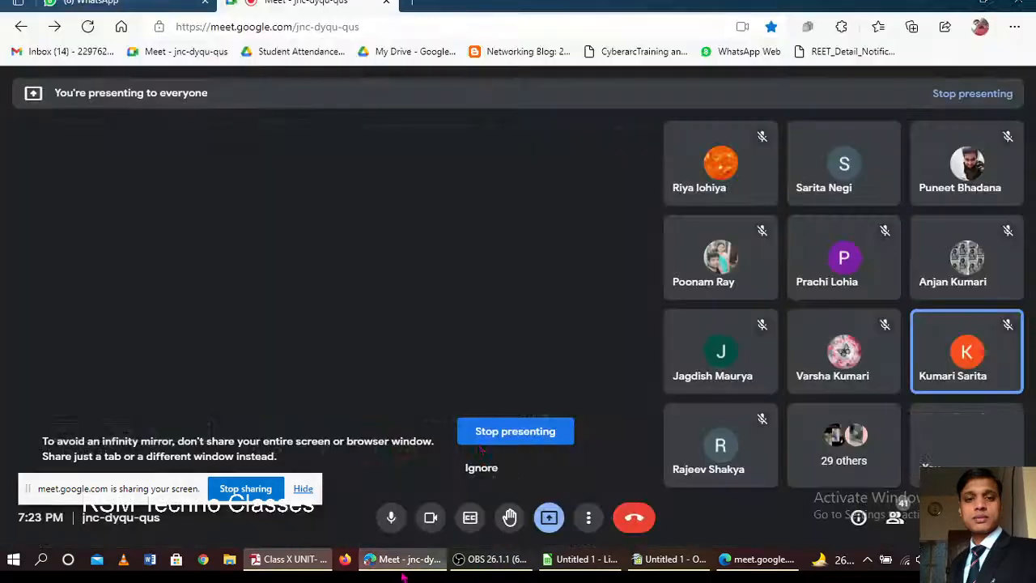
left_click(685, 174)
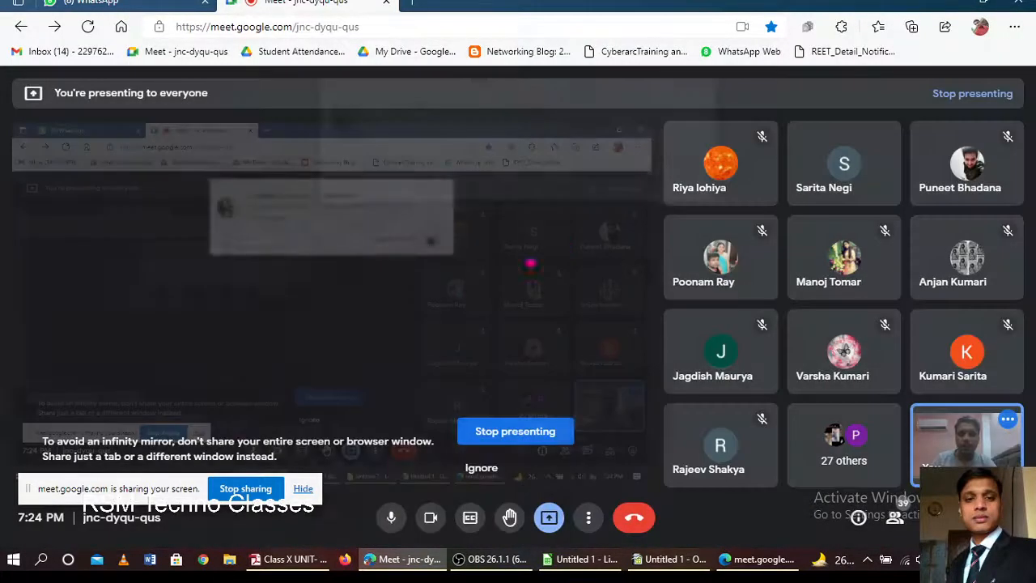
left_click(288, 558)
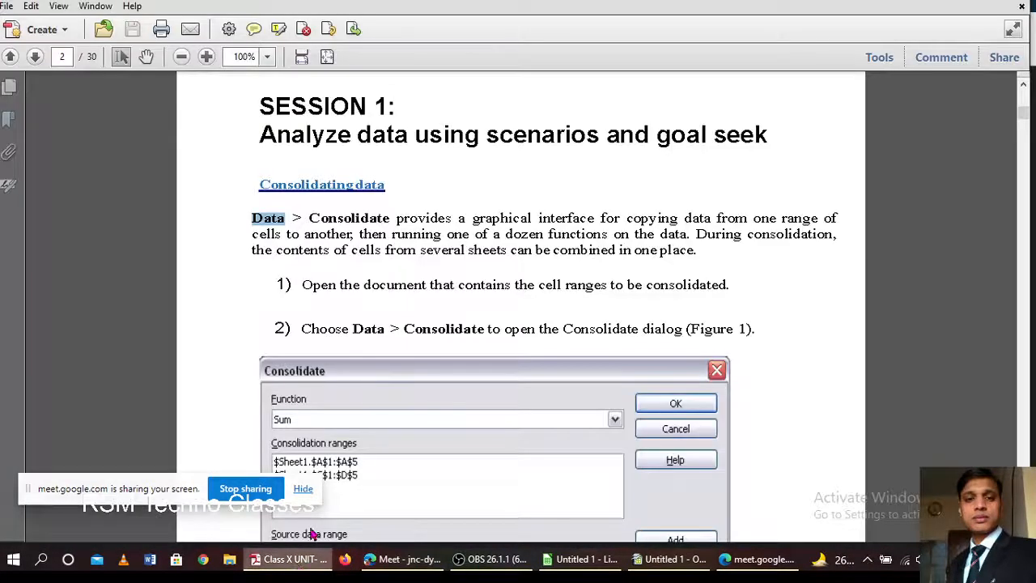
Step: Read the Data > Consolidate introduction with steps 1 and 2, down to the dialog shown in Figure 1
left_click(261, 218)
double_click(252, 218)
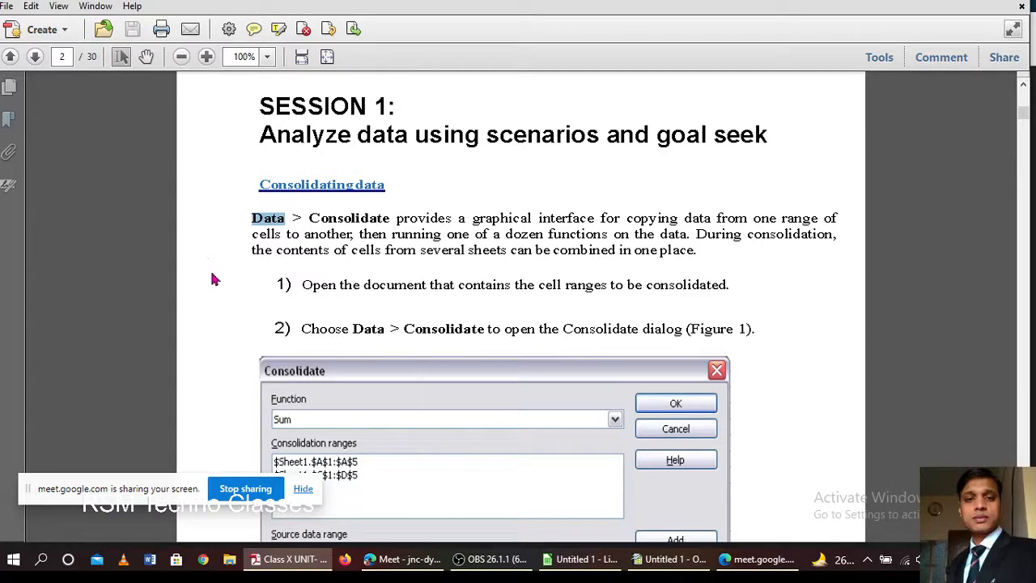
scroll(215, 279, "down", 1)
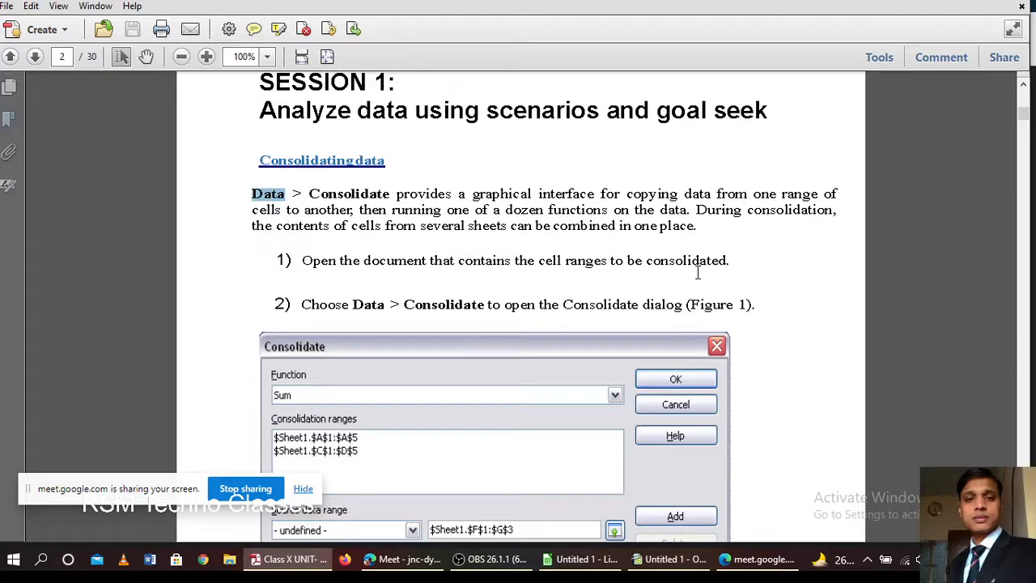
scroll(370, 285, "down", 1)
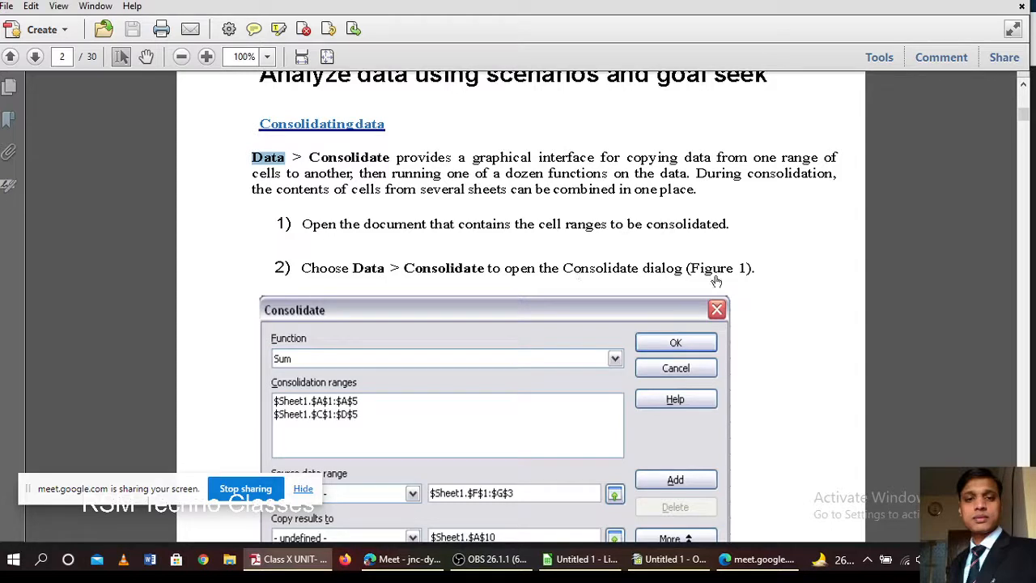
scroll(324, 278, "down", 1)
scroll(445, 296, "down", 1)
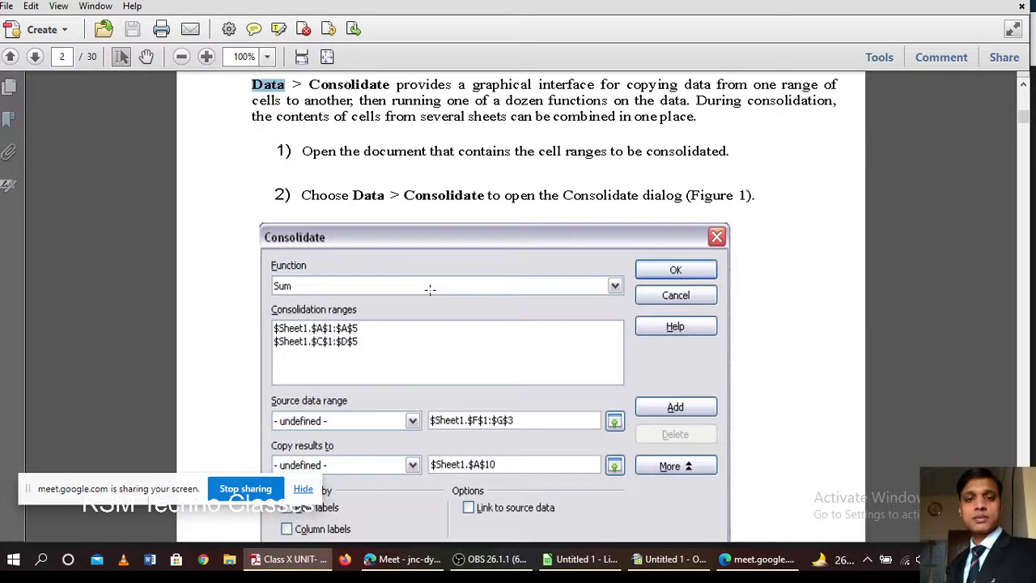
scroll(427, 297, "down", 2)
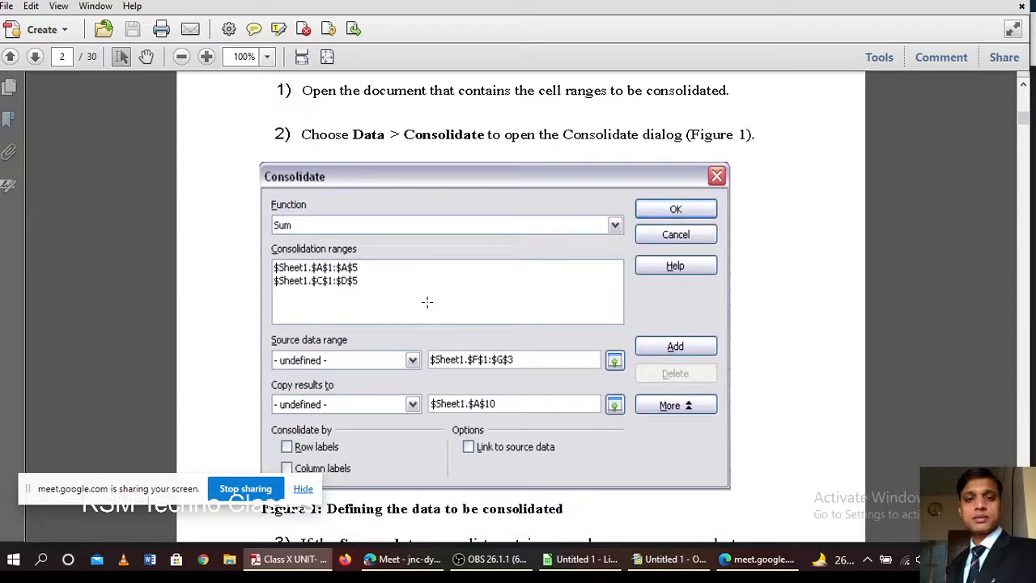
scroll(426, 299, "down", 1)
scroll(425, 297, "down", 1)
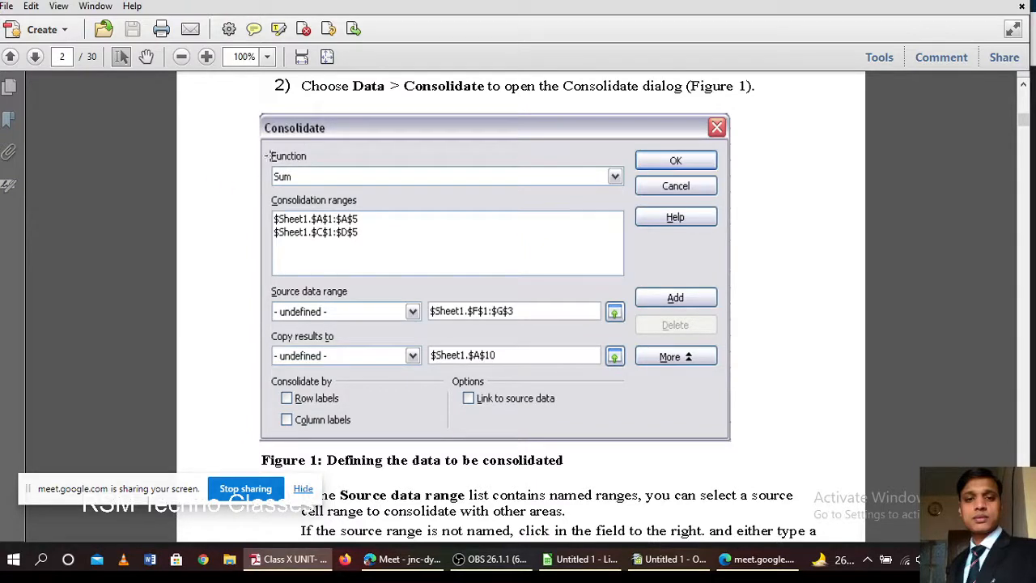
Step: Examine the Function field in the Consolidate dialog picture of Figure 1
left_click(314, 154)
left_click(298, 167)
left_click(616, 178)
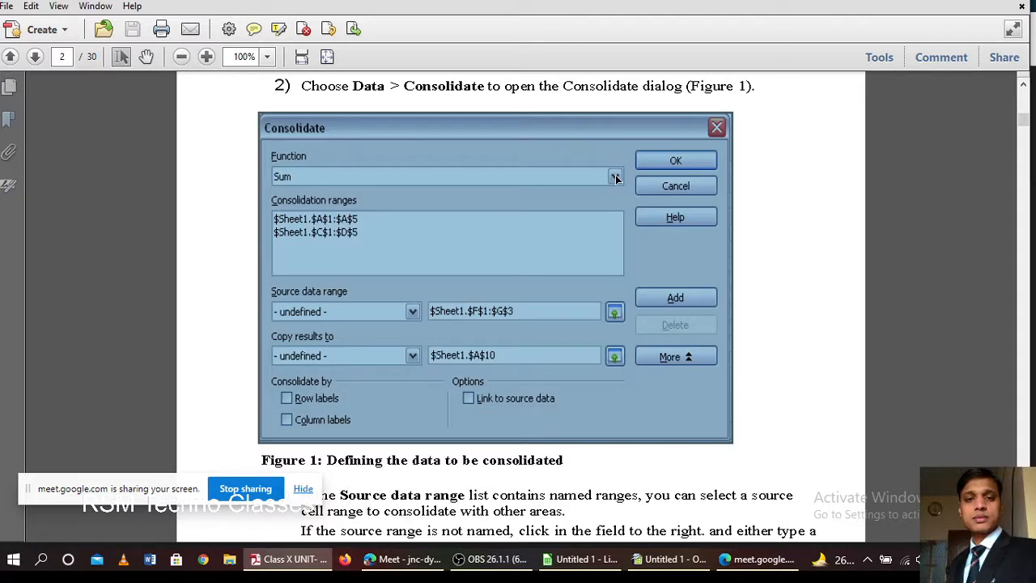
left_click(615, 177)
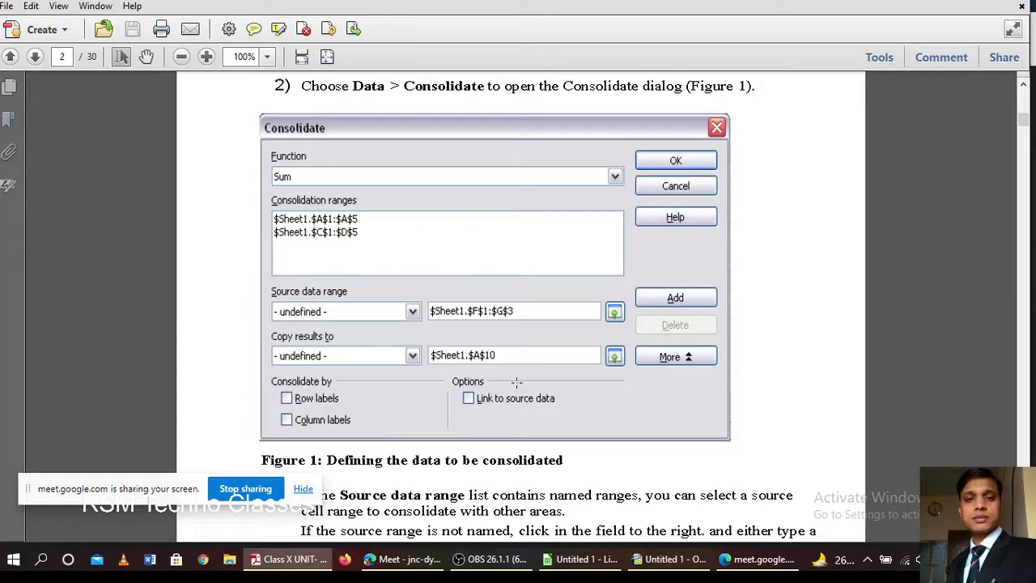
Step: Read consolidation steps 3 to 8 across pages 2 and 3, comparing them with the range fields in Figure 1
scroll(486, 380, "down", 3)
scroll(541, 375, "down", 2)
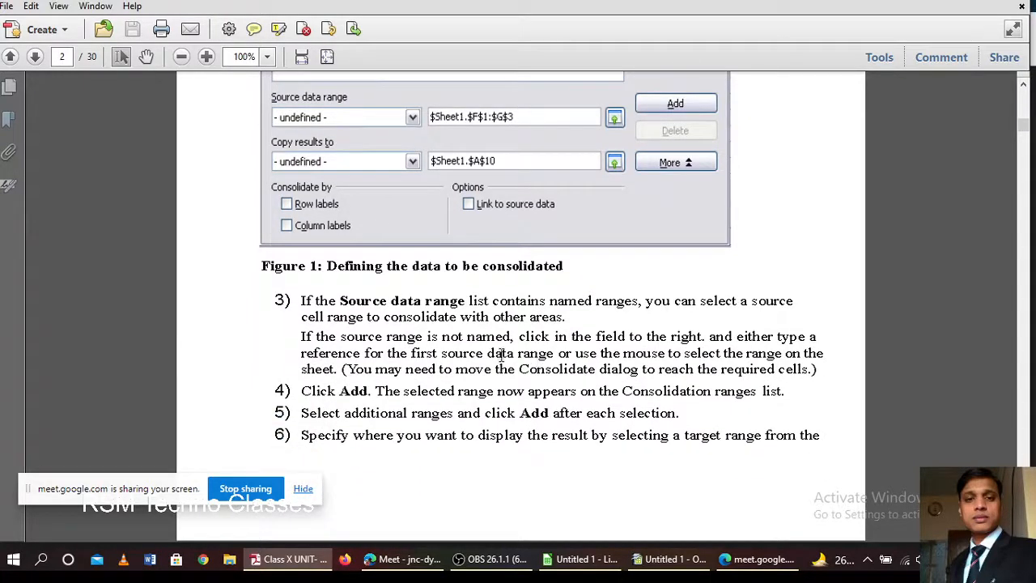
scroll(510, 337, "down", 3)
scroll(513, 335, "up", 3)
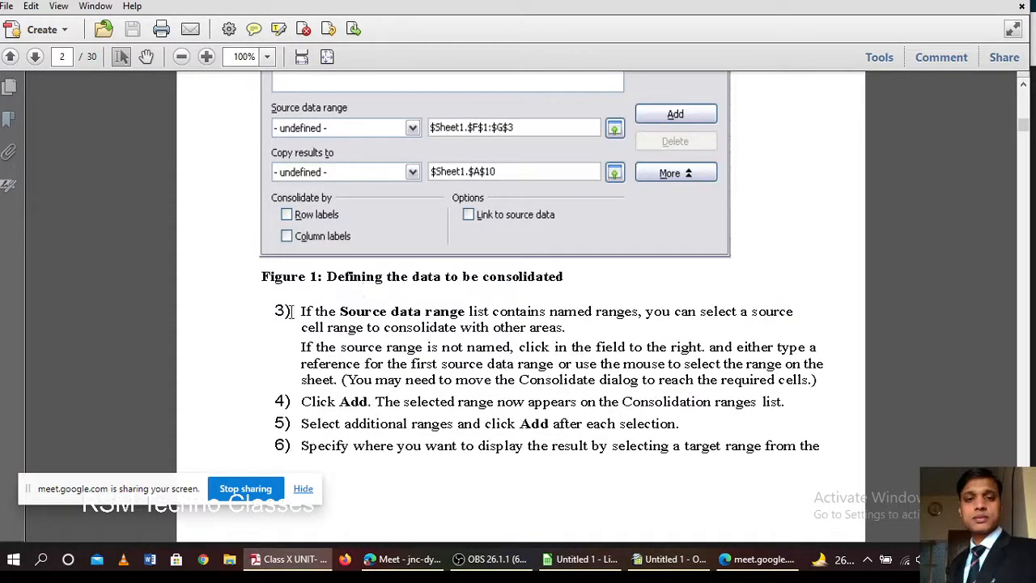
scroll(303, 323, "up", 1)
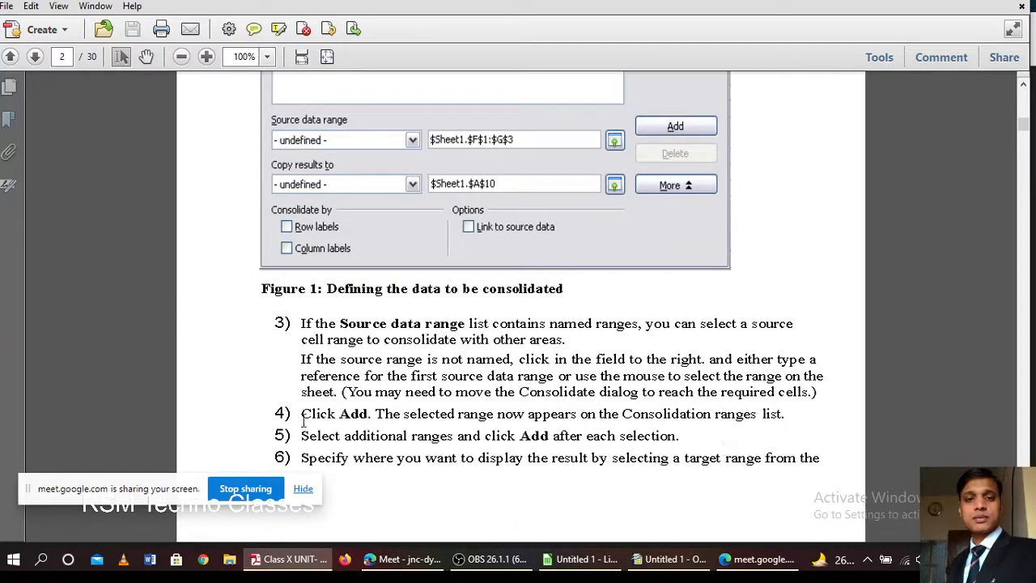
scroll(369, 338, "up", 3)
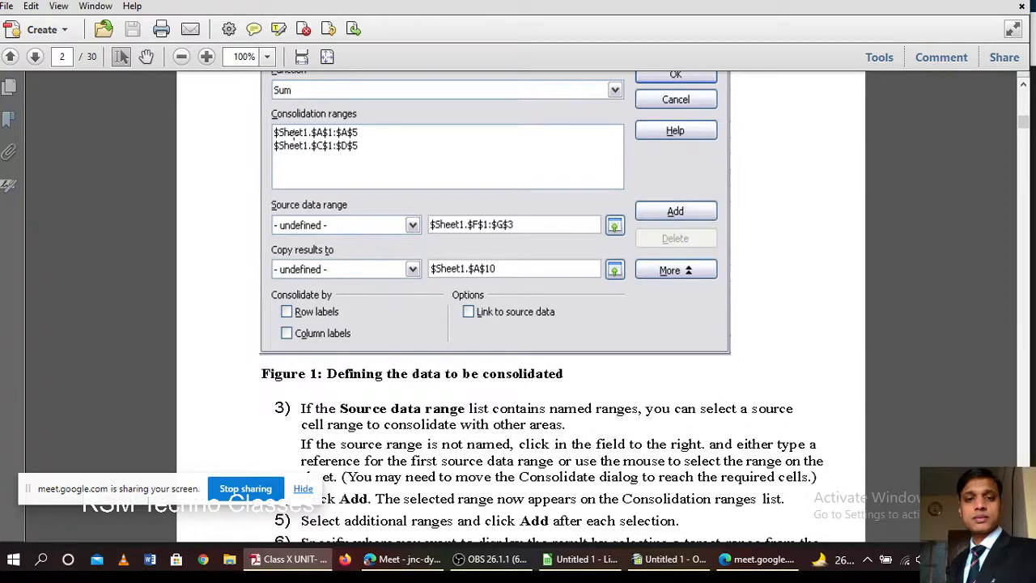
scroll(340, 249, "down", 2)
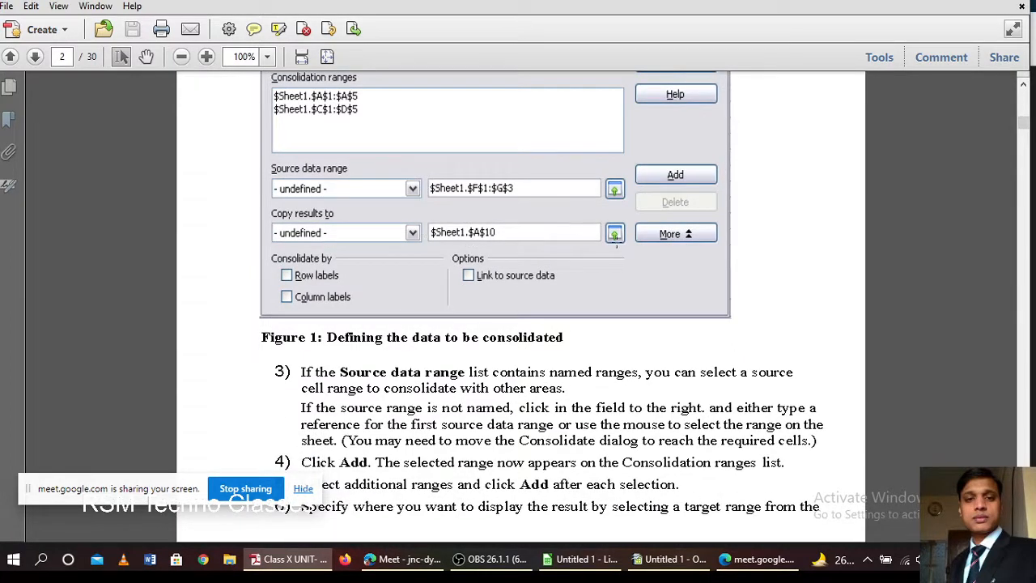
scroll(340, 308, "down", 10)
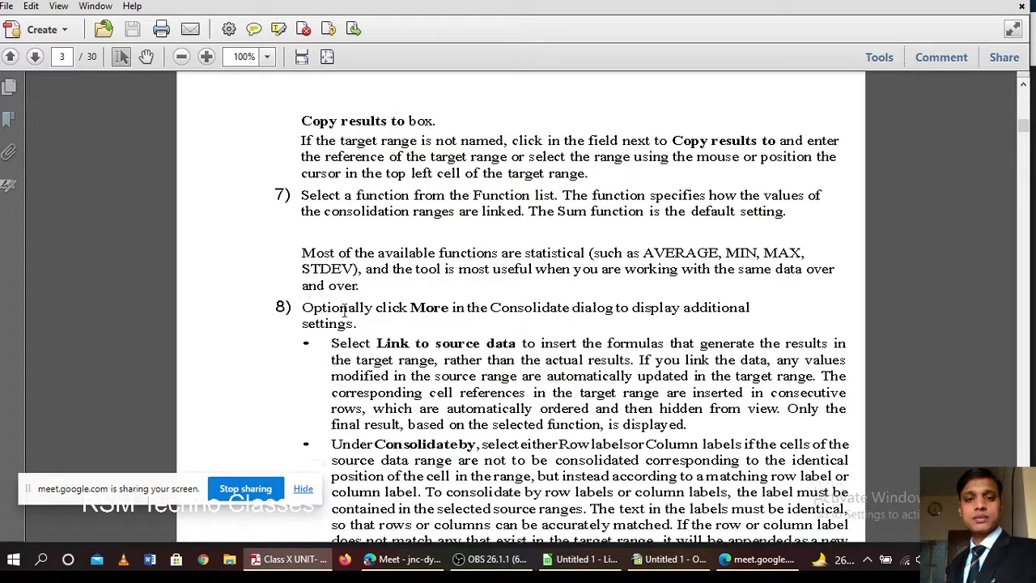
scroll(345, 310, "up", 10)
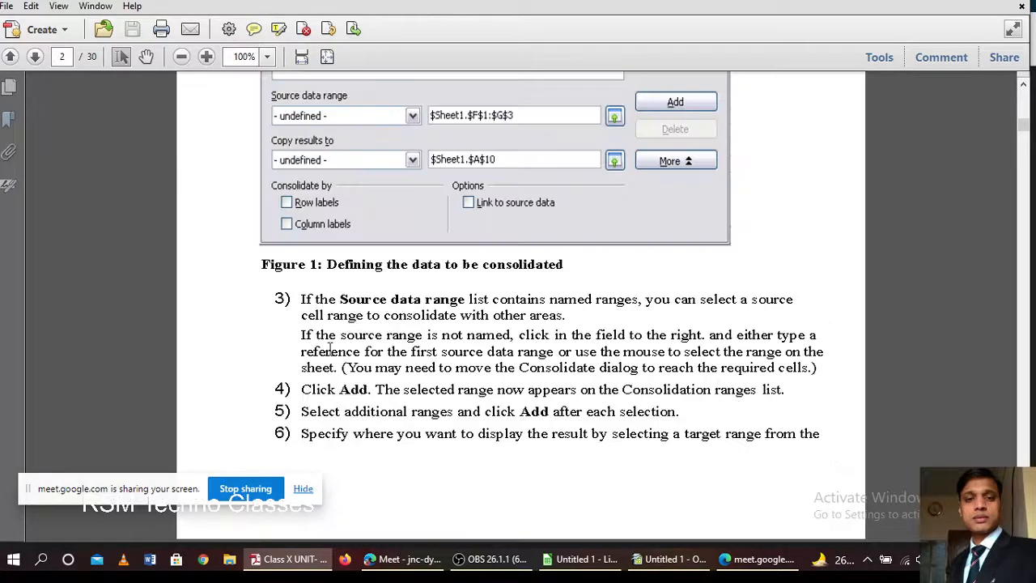
scroll(329, 349, "down", 10)
scroll(314, 296, "up", 10)
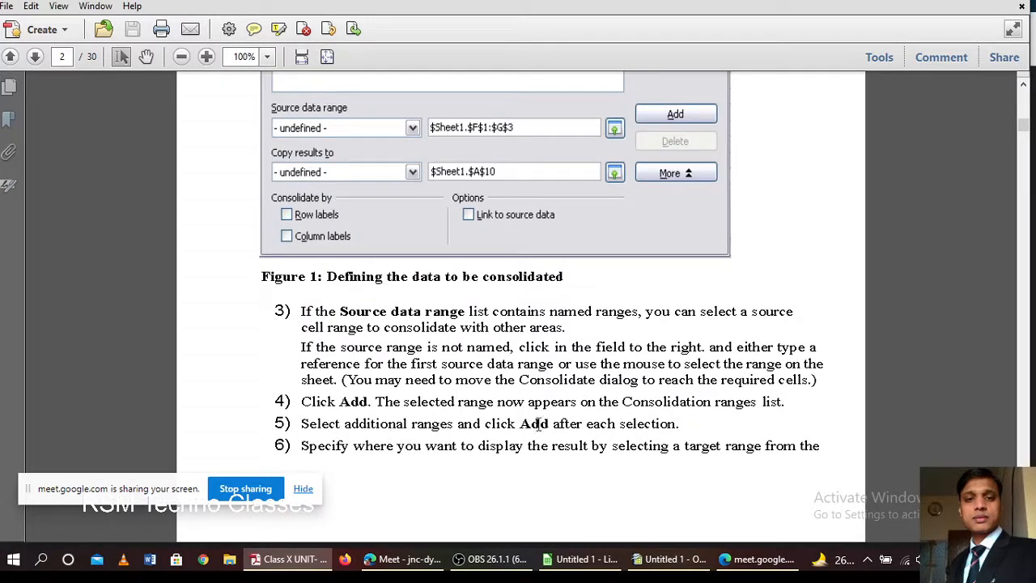
Step: Read on through consolidation steps 5 to 8, including the Link to source data and Consolidate by options on page 3
scroll(419, 435, "down", 1)
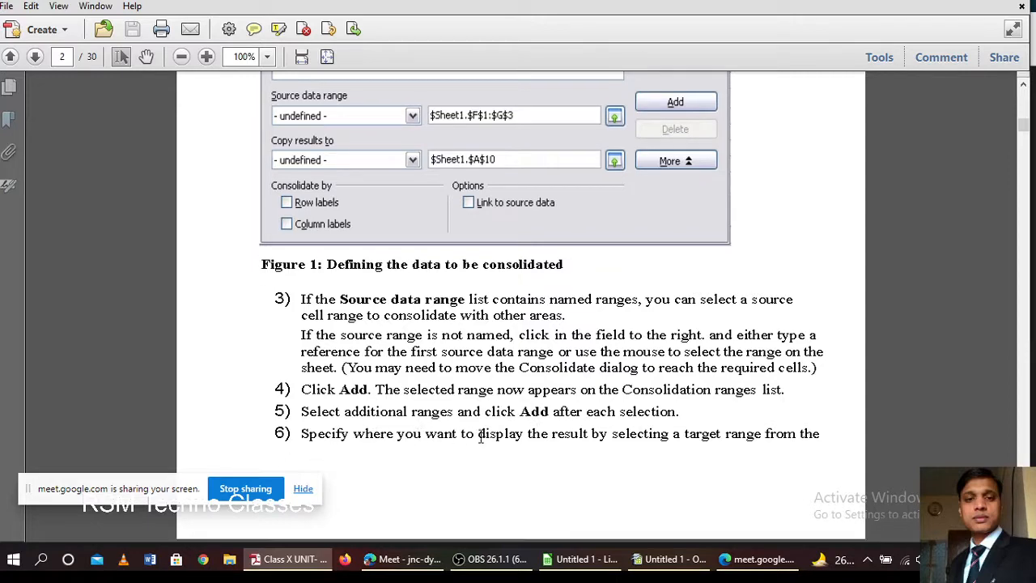
scroll(742, 428, "down", 5)
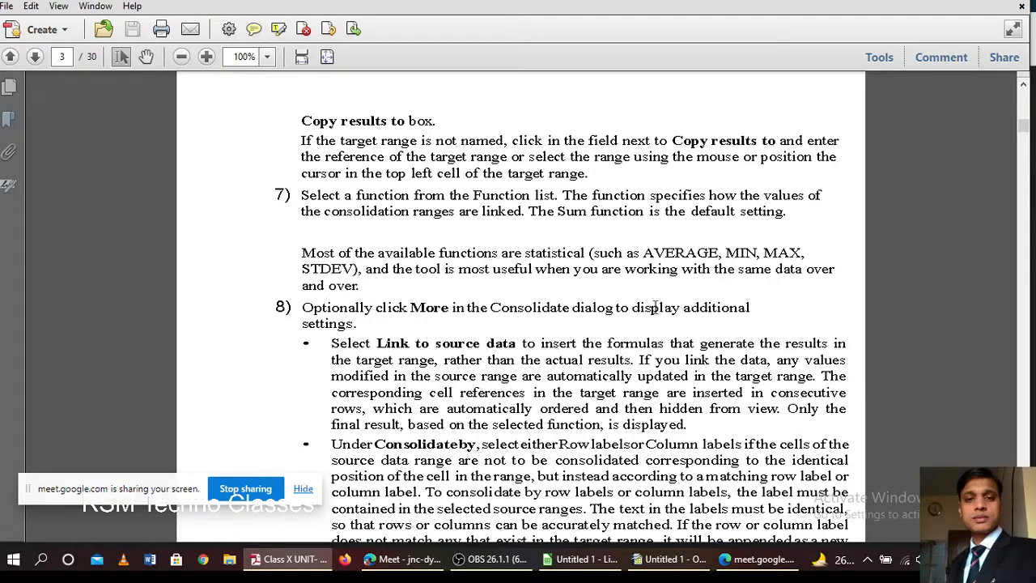
scroll(417, 315, "down", 1)
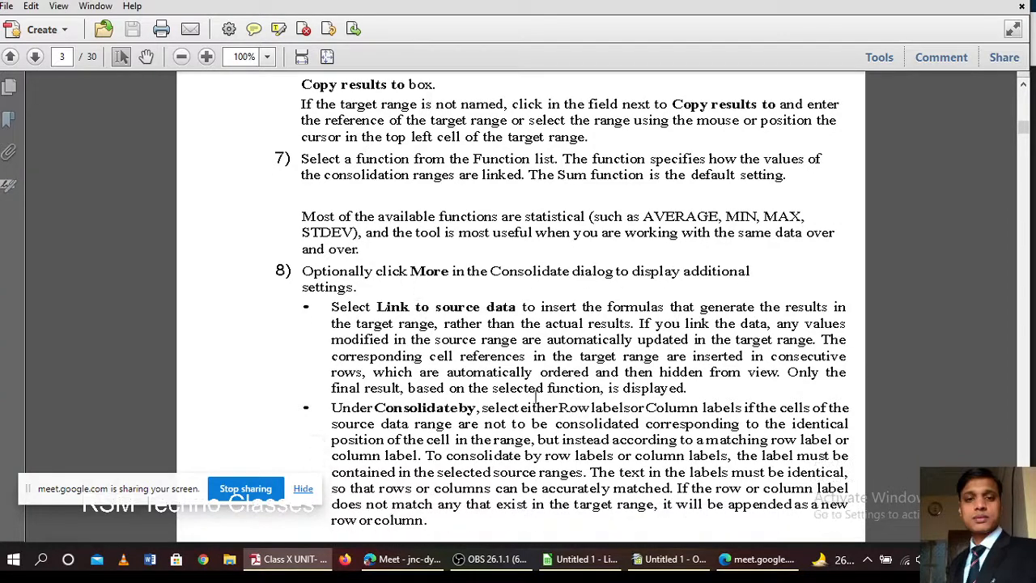
Step: Switch to the OpenOffice Calc spreadsheet and enter the headings Sr. No. in A1 and Day in B1 of Sheet1
left_click(672, 559)
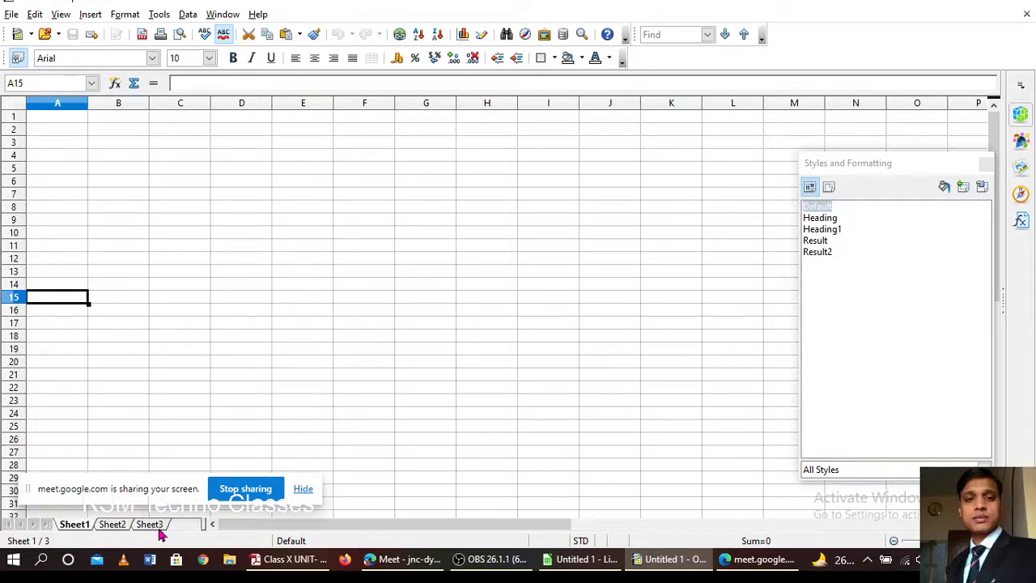
left_click(69, 124)
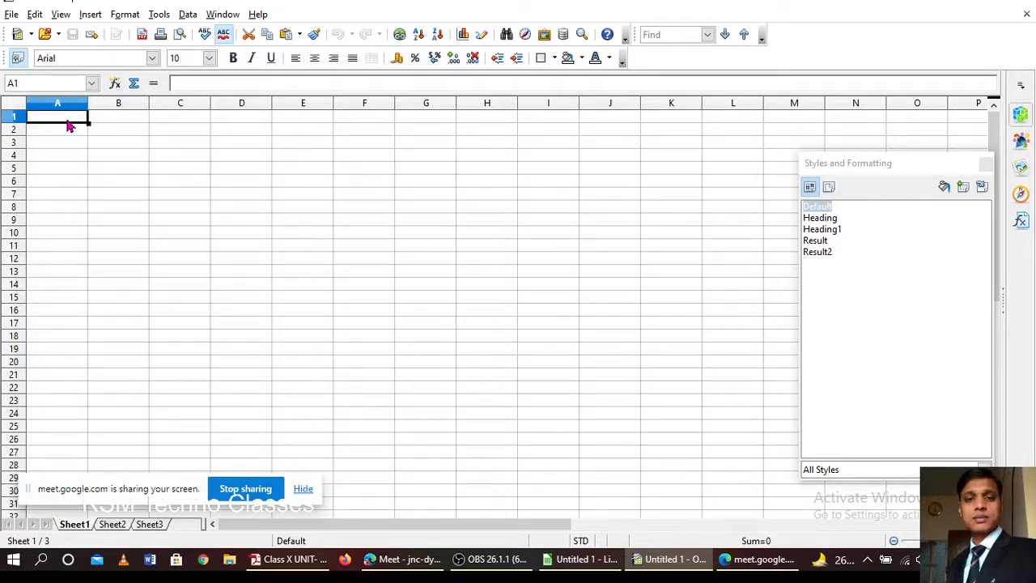
type("DA")
key("BackSpace")
key("BackSpace")
type("S")
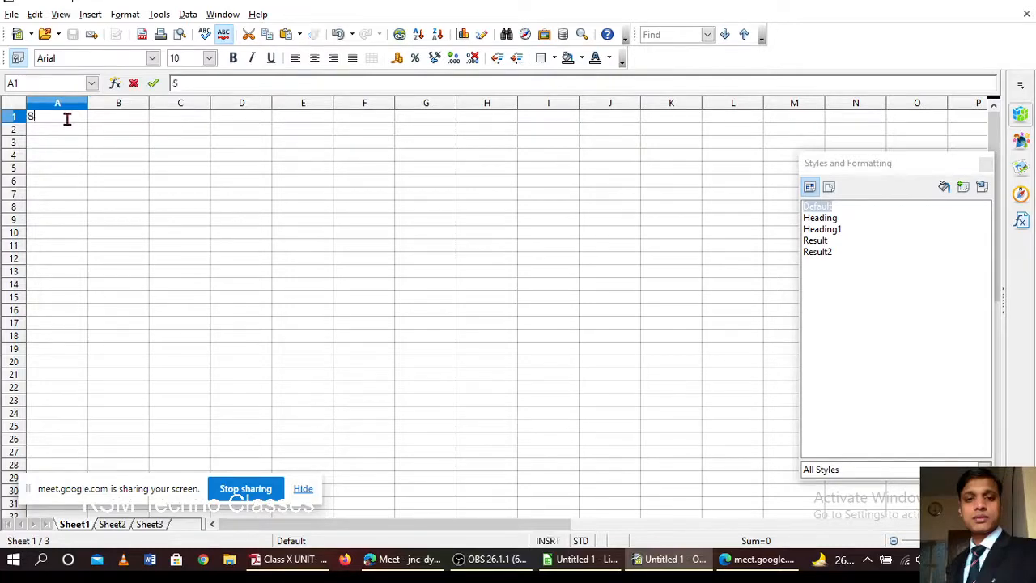
type("r. No.")
key("Tab")
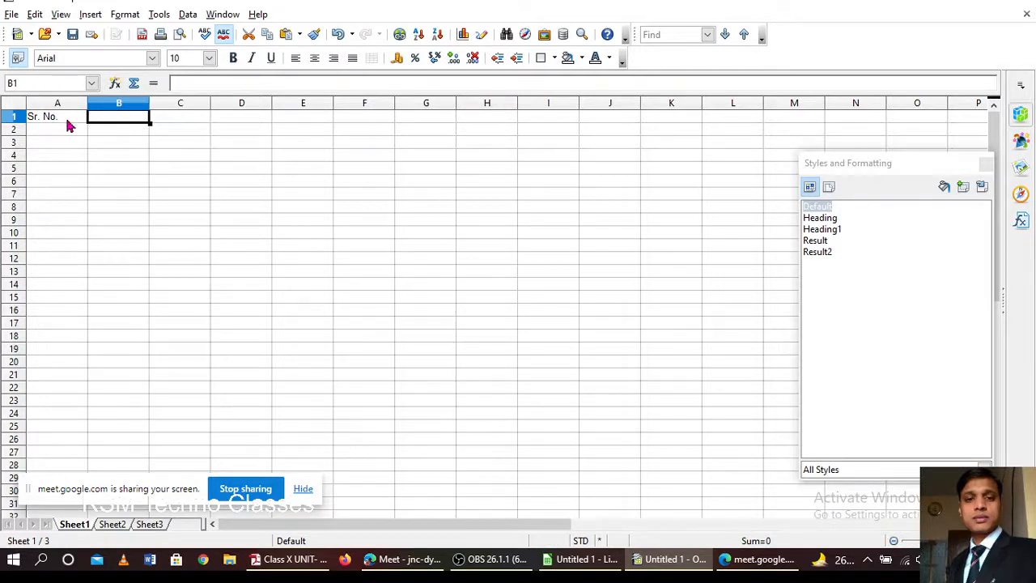
type("Day")
key("Tab")
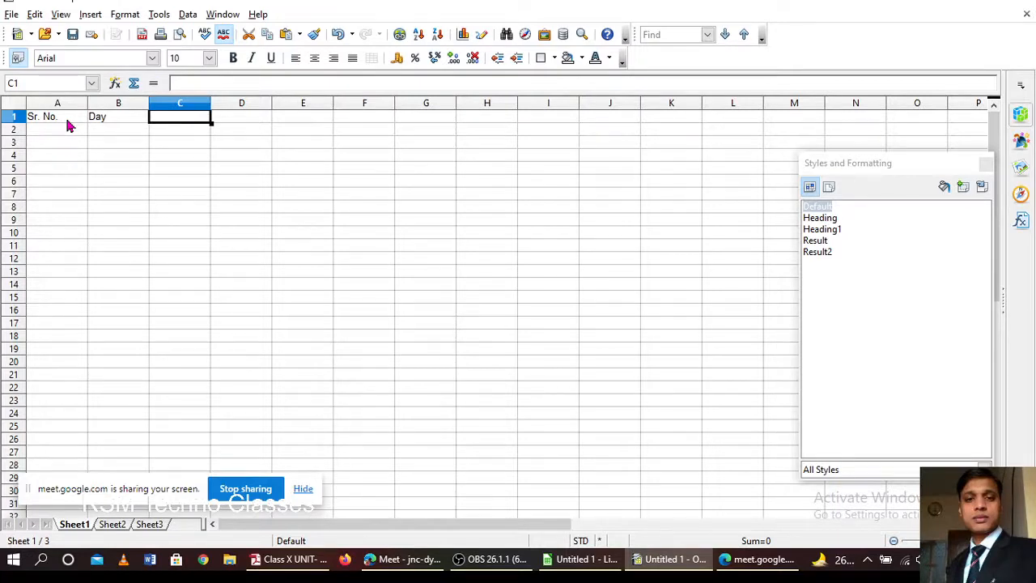
Step: Enter 1 and 2 in A2 and A3 under Sr. No. and fill the number series down to 5 in A6
left_click(64, 132)
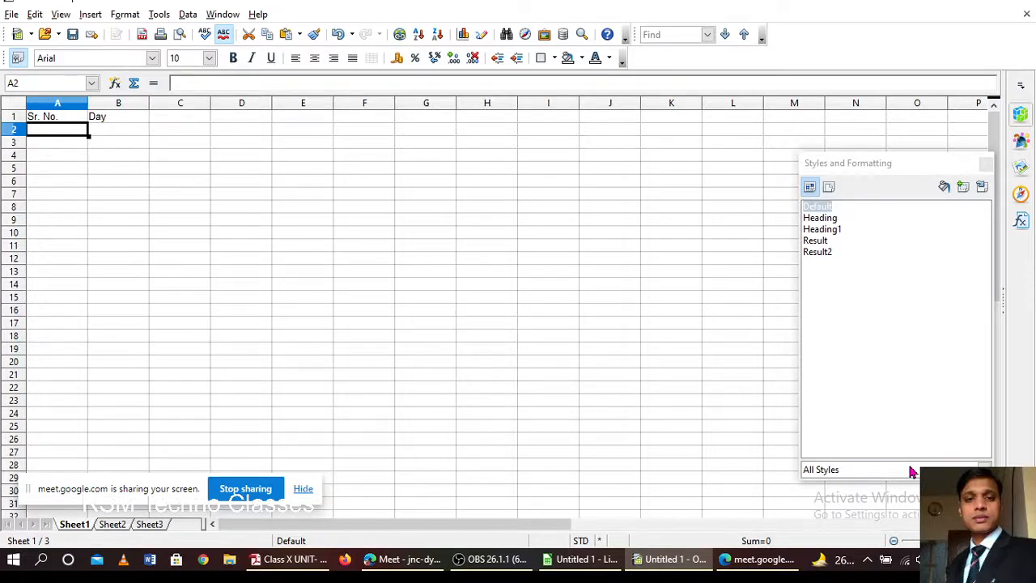
type("1")
key("Return")
type("23")
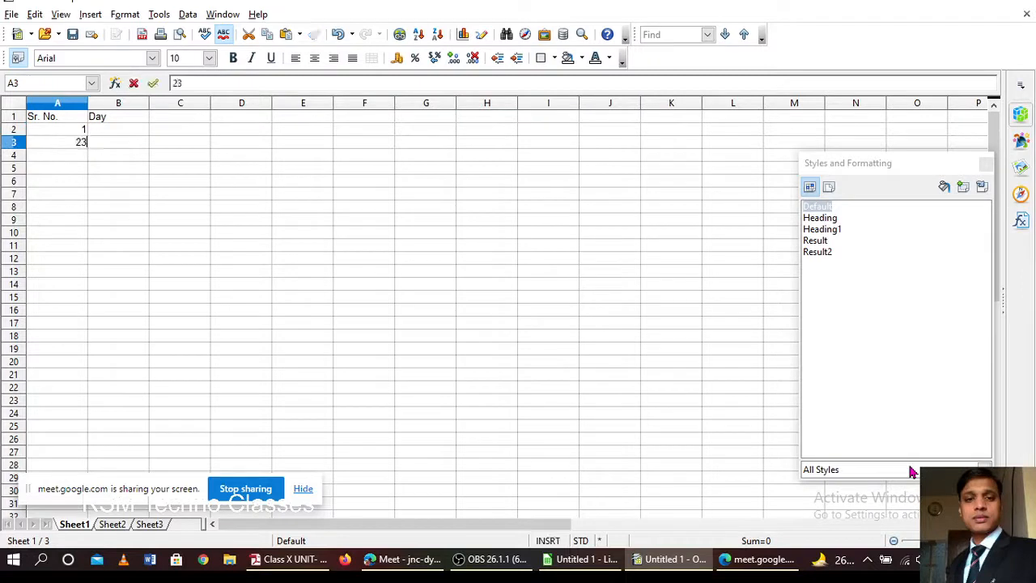
key("BackSpace")
left_click(79, 159)
left_click(80, 132)
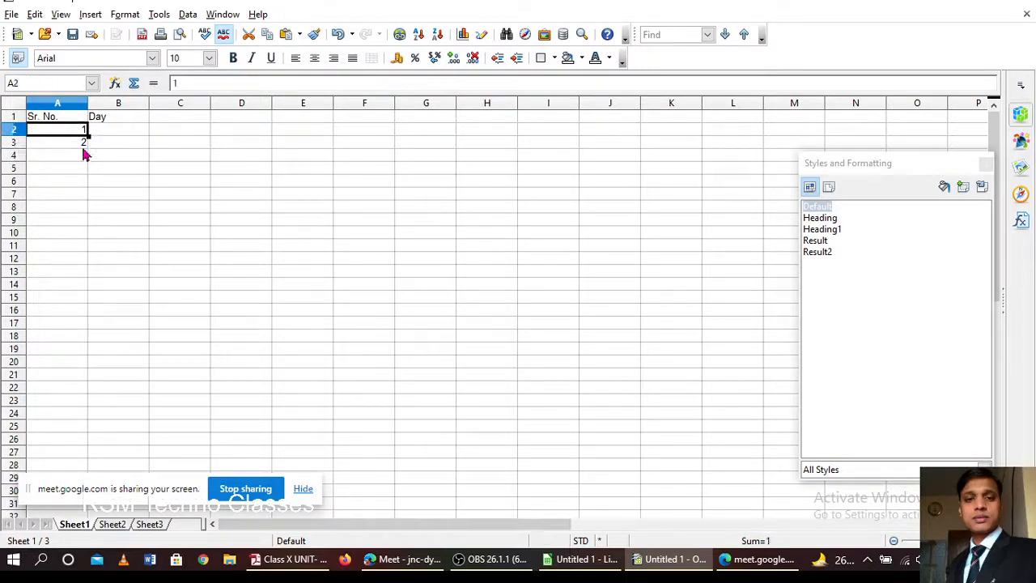
left_click(81, 144, "shift")
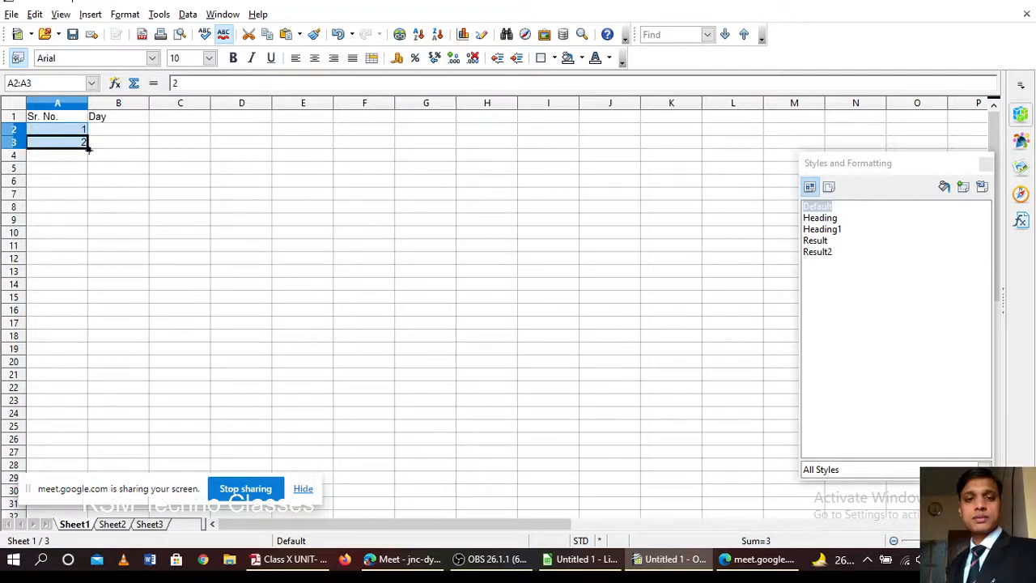
left_click_drag(89, 149, 82, 189)
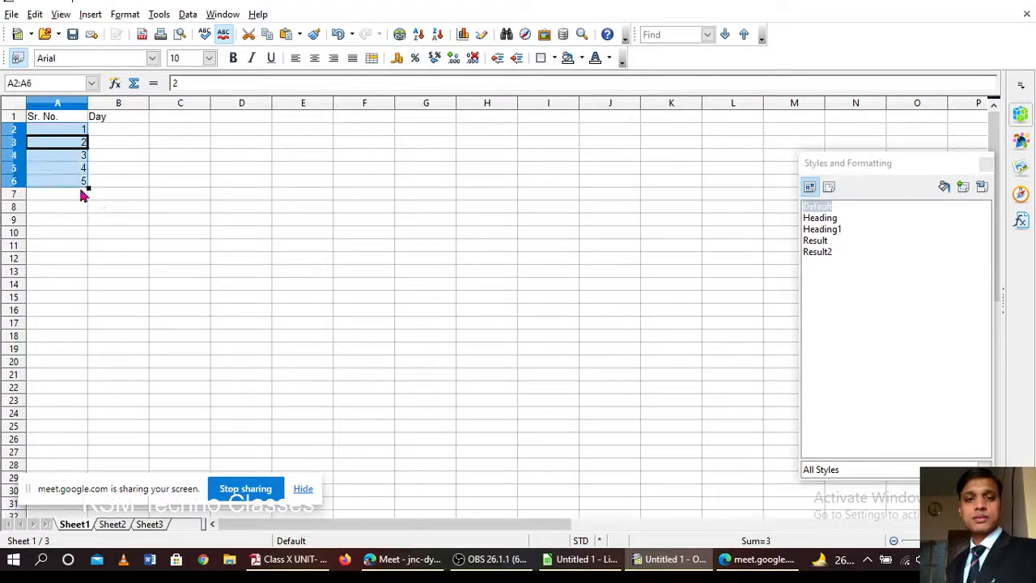
Step: Extend the Sr. No. series from A2:A6 by one more row, to 6 in A7
left_click(113, 137)
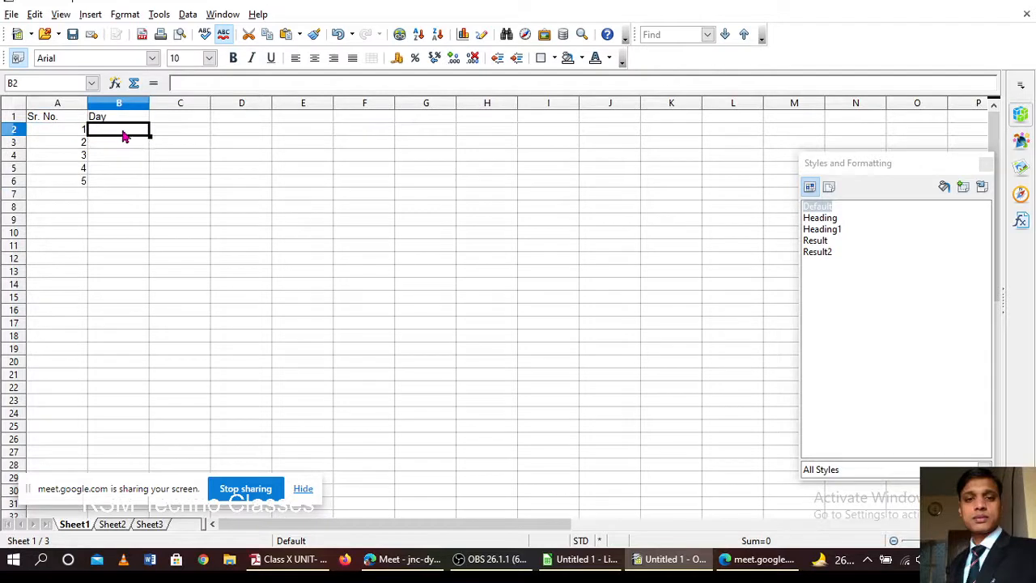
left_click(78, 135)
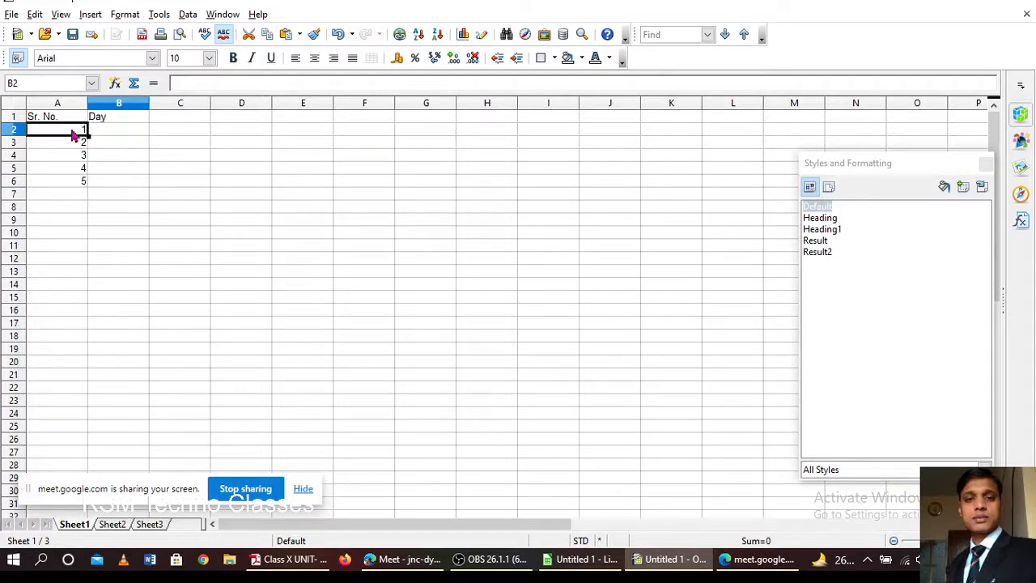
left_click(79, 181, "shift")
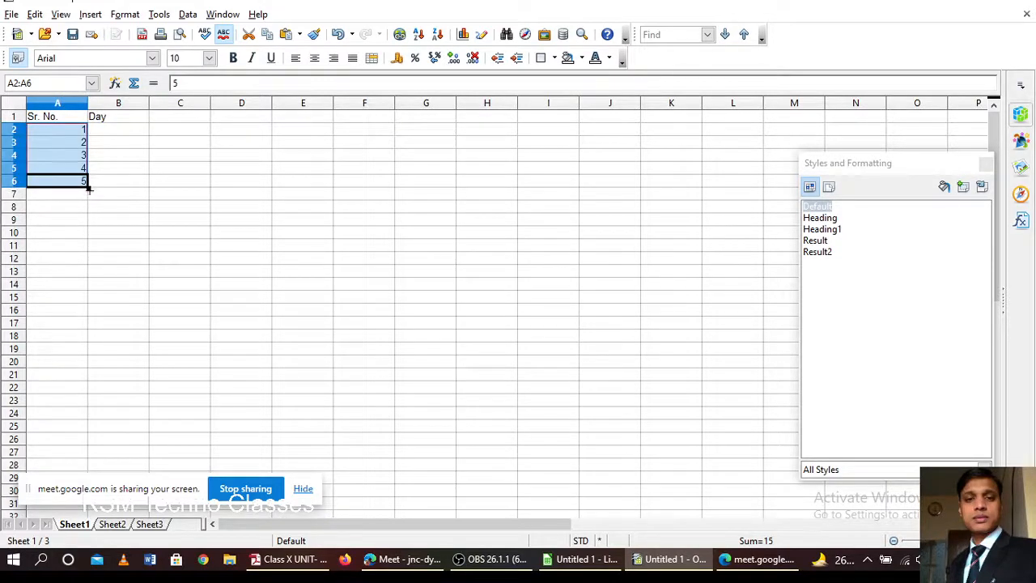
mouse_move(91, 188)
left_mouse_down()
mouse_move(84, 211)
mouse_move(84, 199)
left_mouse_up()
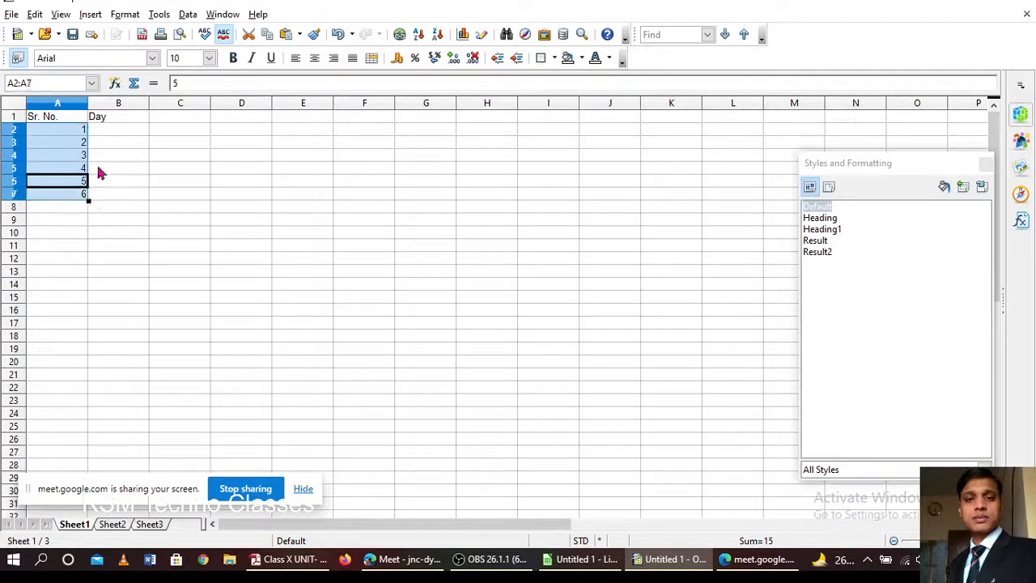
Step: Enter Mon and Tue in B2 and B3 and fill the weekday series down to Sat in B7
left_click(108, 132)
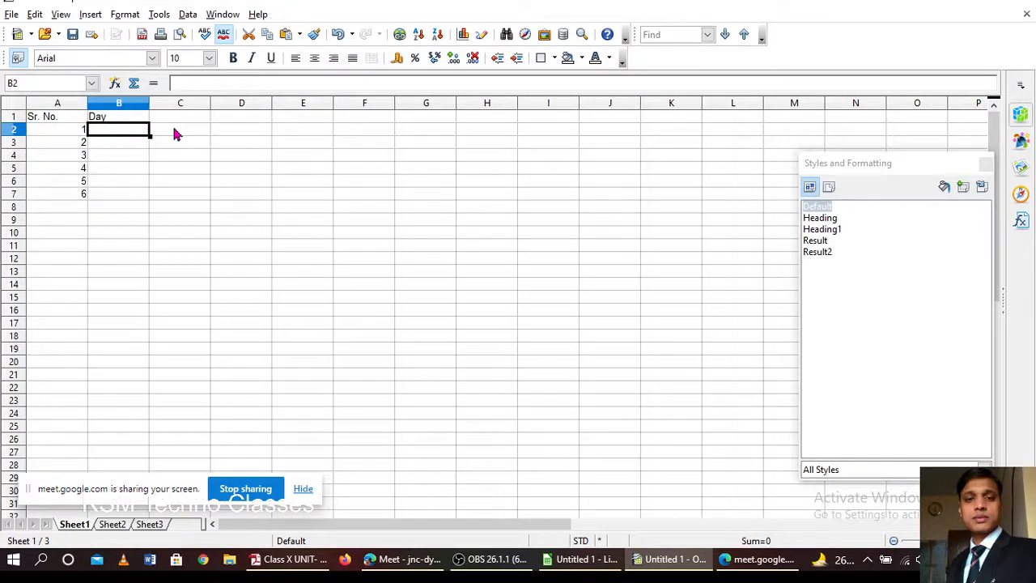
type("Mon")
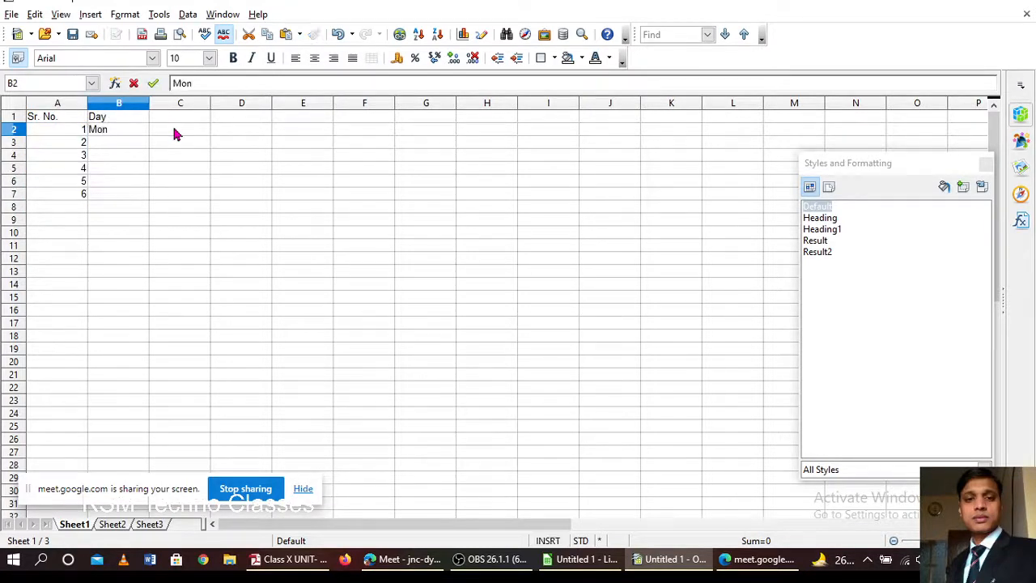
key("Return")
type("Tue")
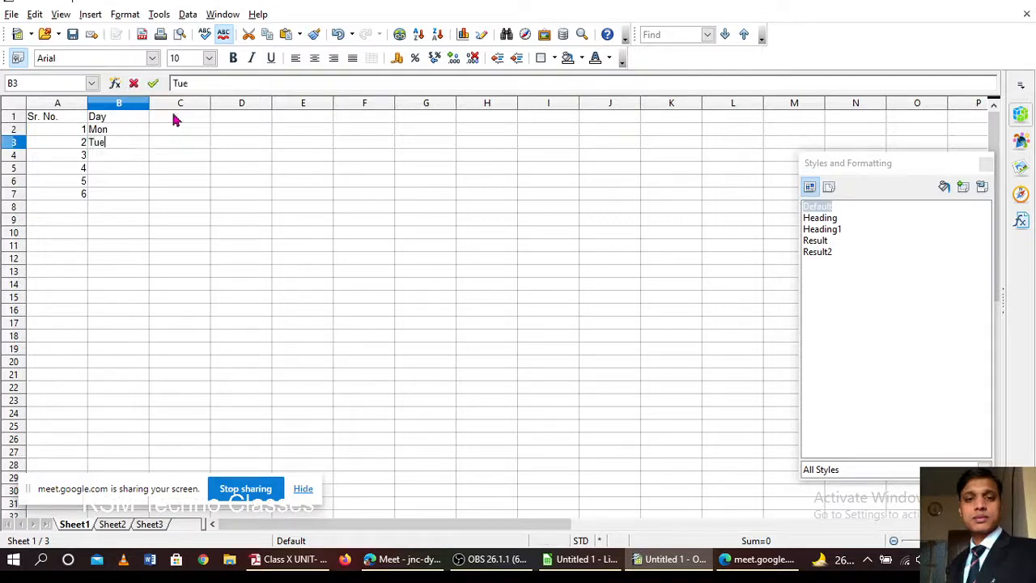
left_click(119, 132)
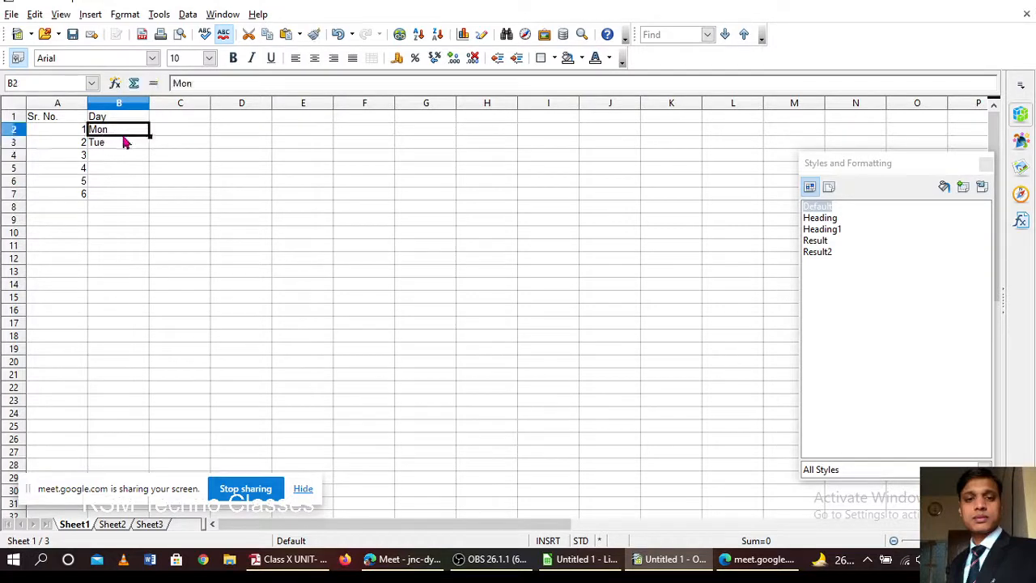
left_click(122, 145, "shift")
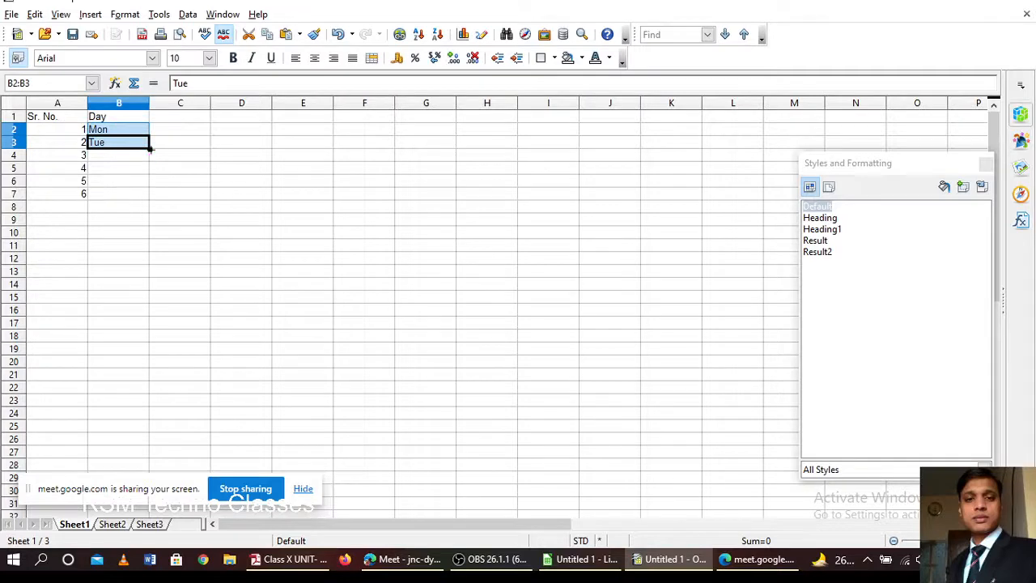
left_click_drag(150, 149, 143, 198)
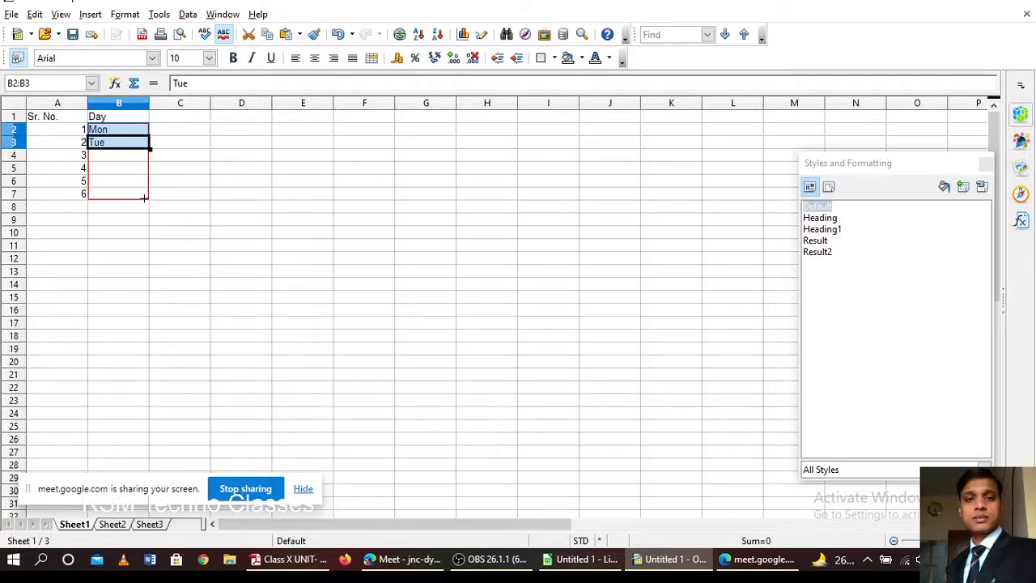
left_click_drag(143, 197, 143, 199)
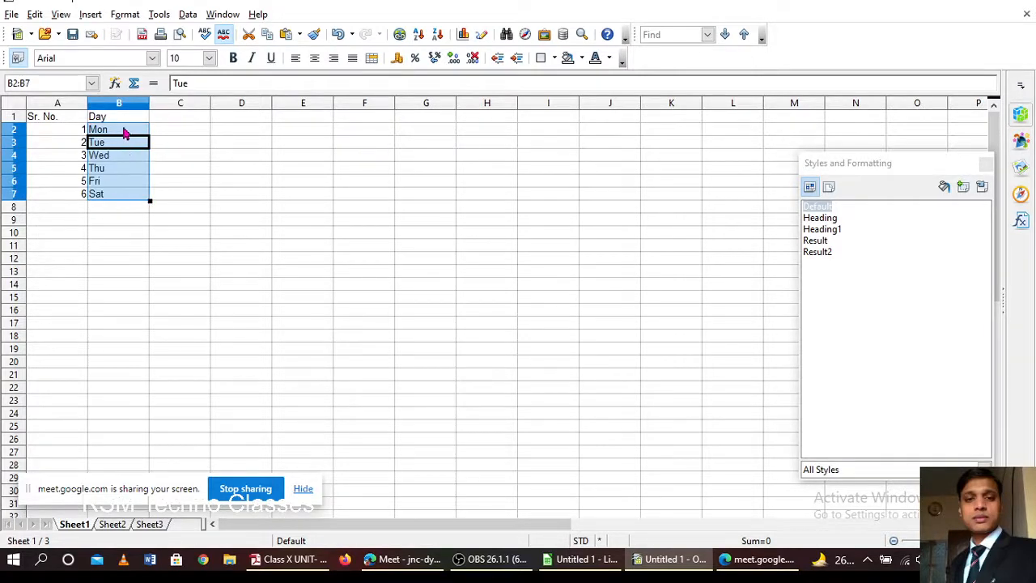
left_click(135, 209)
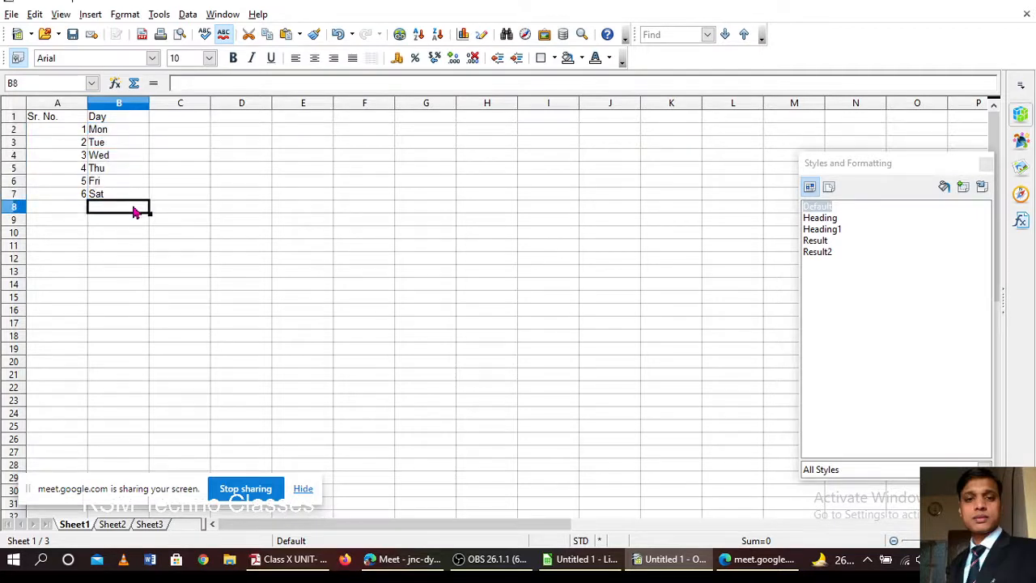
Step: Add the column headings Copy, Pen, Register and Food in C1 to F1
left_click(173, 121)
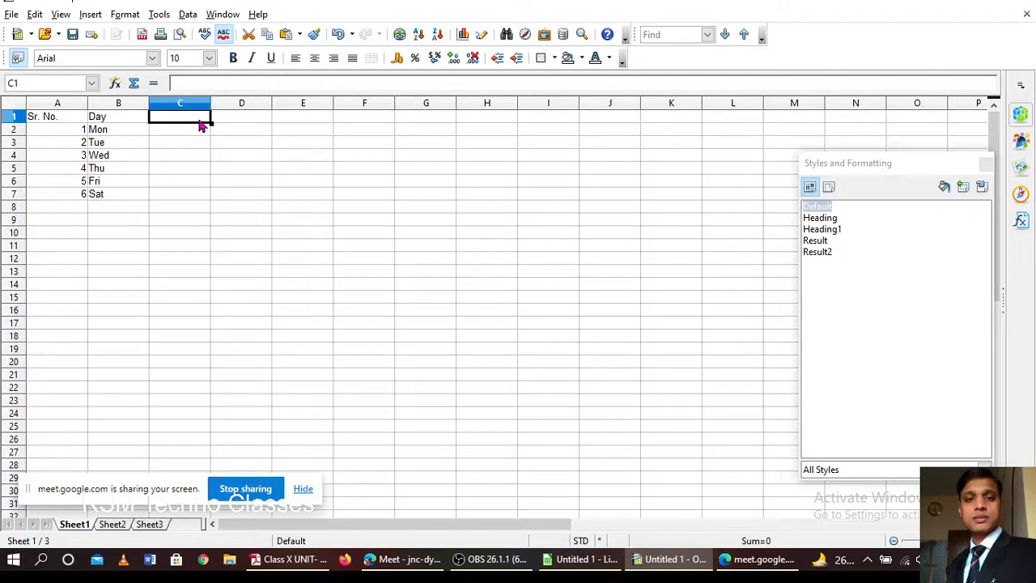
type("C")
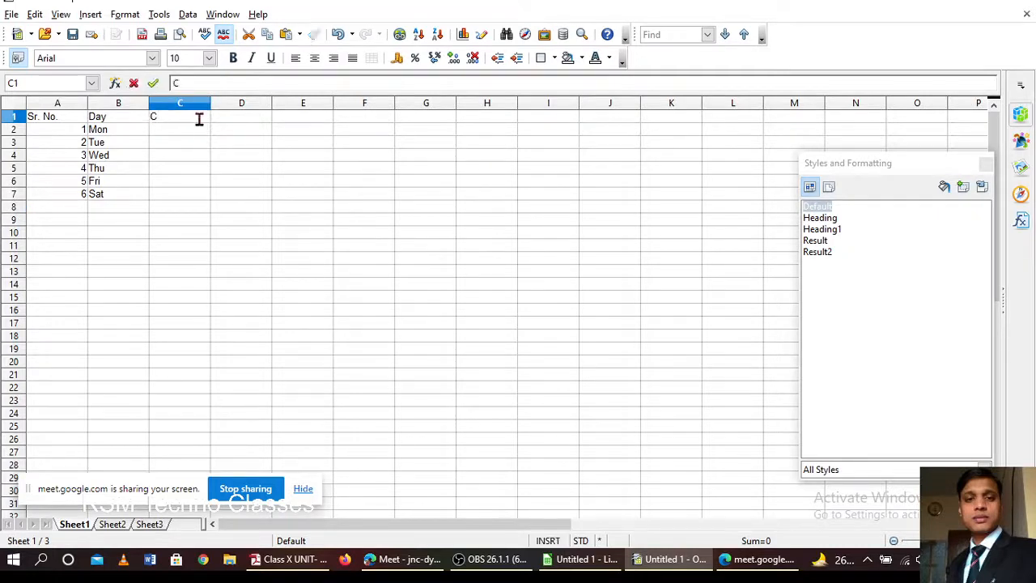
type("opy")
key("Tab")
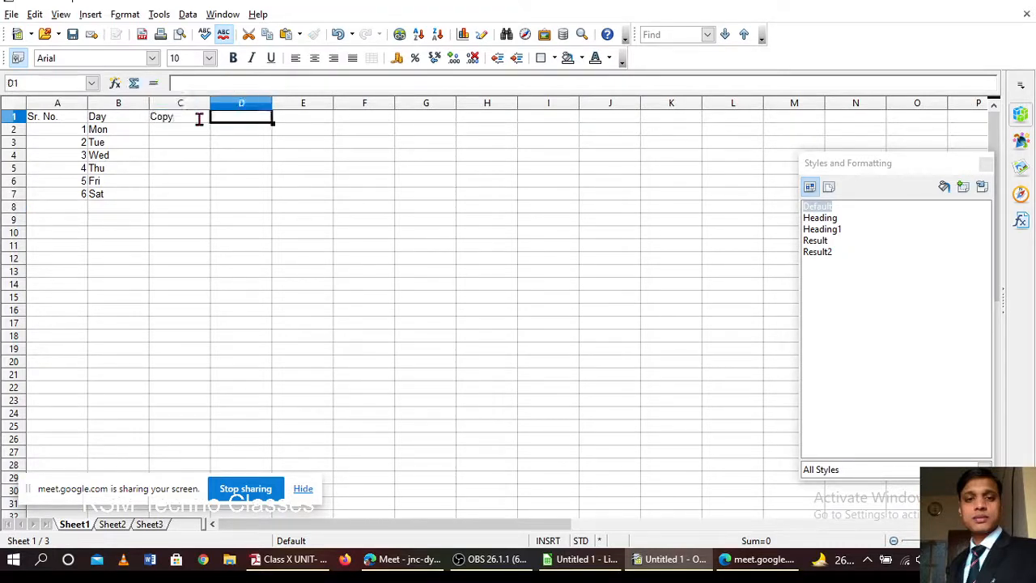
type("Pen")
key("Tab")
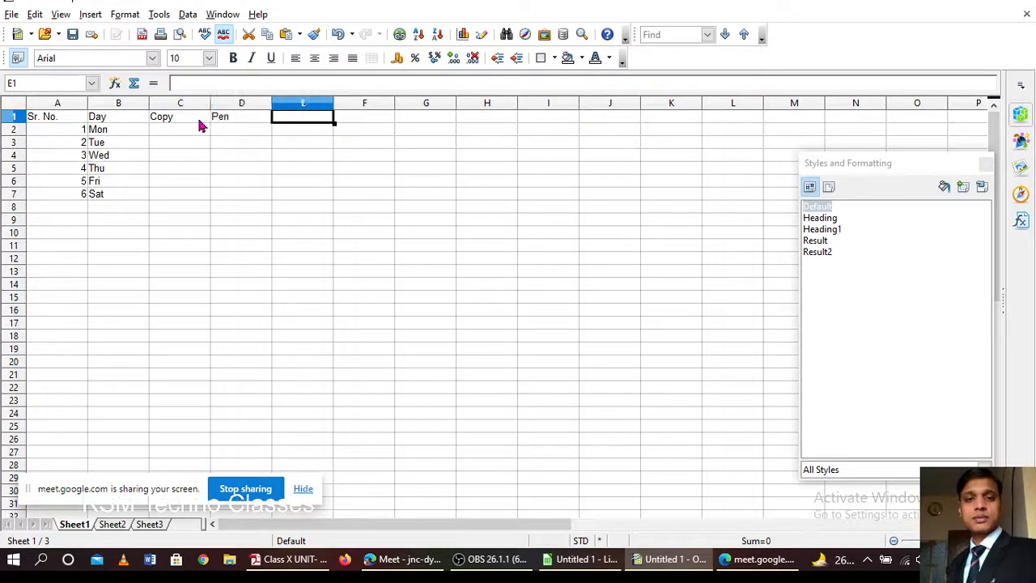
type("Regu")
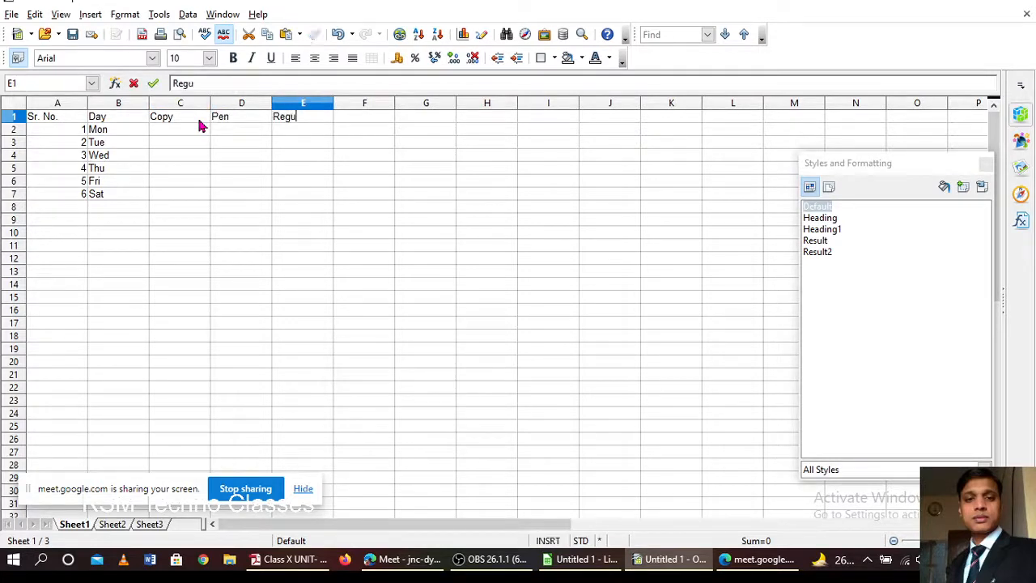
key("BackSpace")
type("ister")
key("Tab")
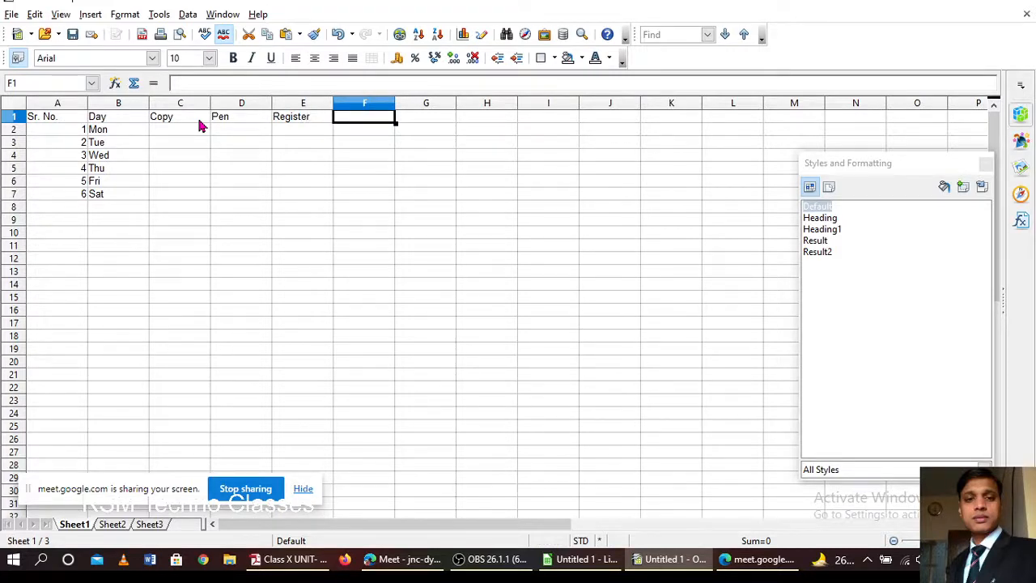
type("Food")
key("Tab")
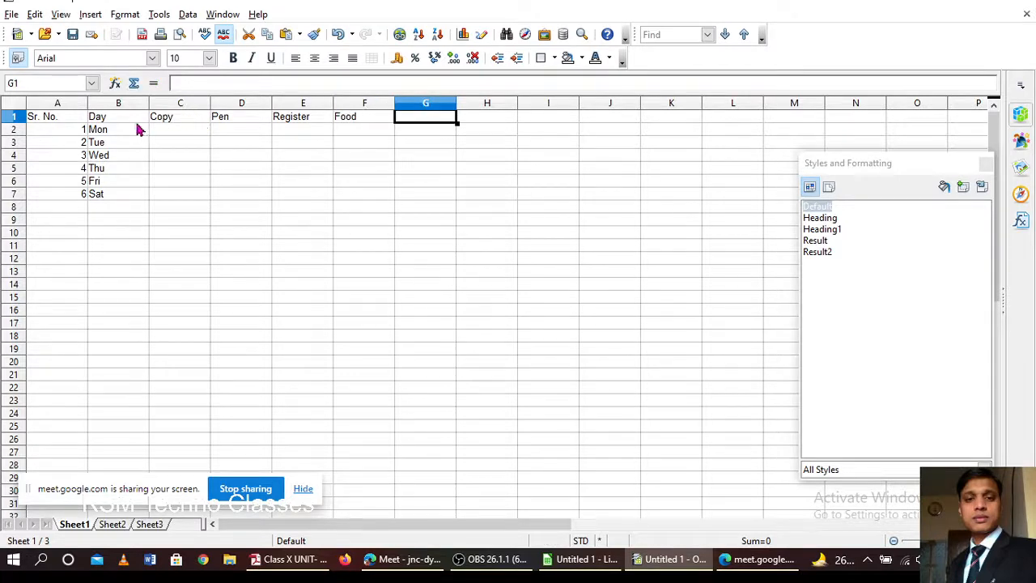
Step: Enter 45, 54, 42 and 489 in C2 to C5 under Copy for Mon to Thu
left_click(174, 131)
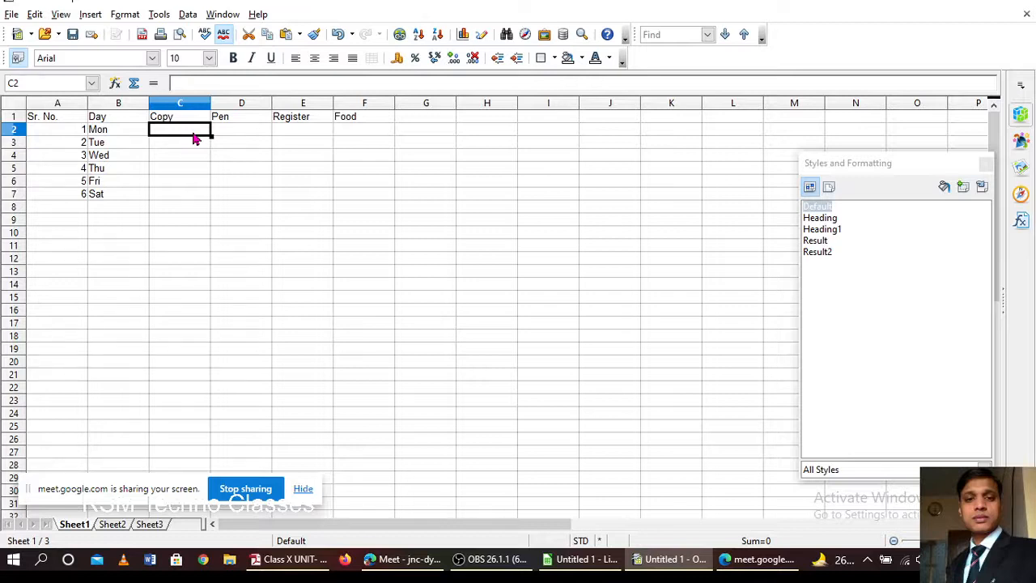
type("45")
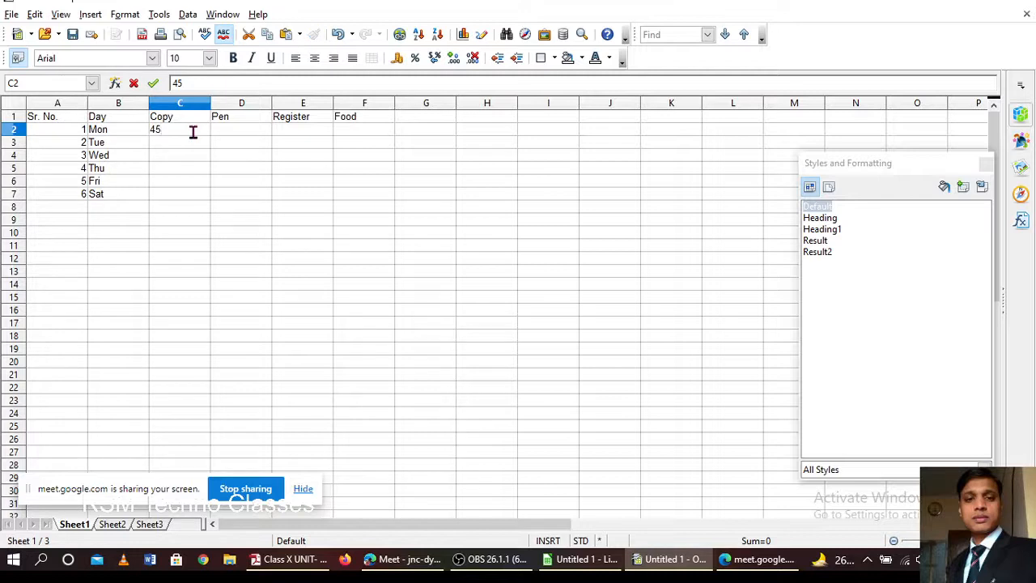
left_click(162, 146)
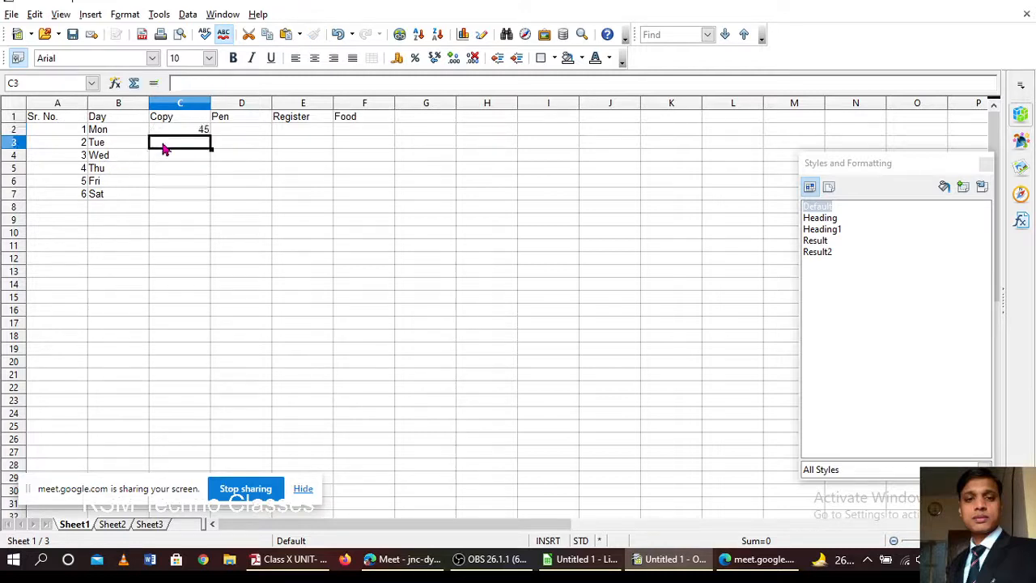
type("54")
key("Return")
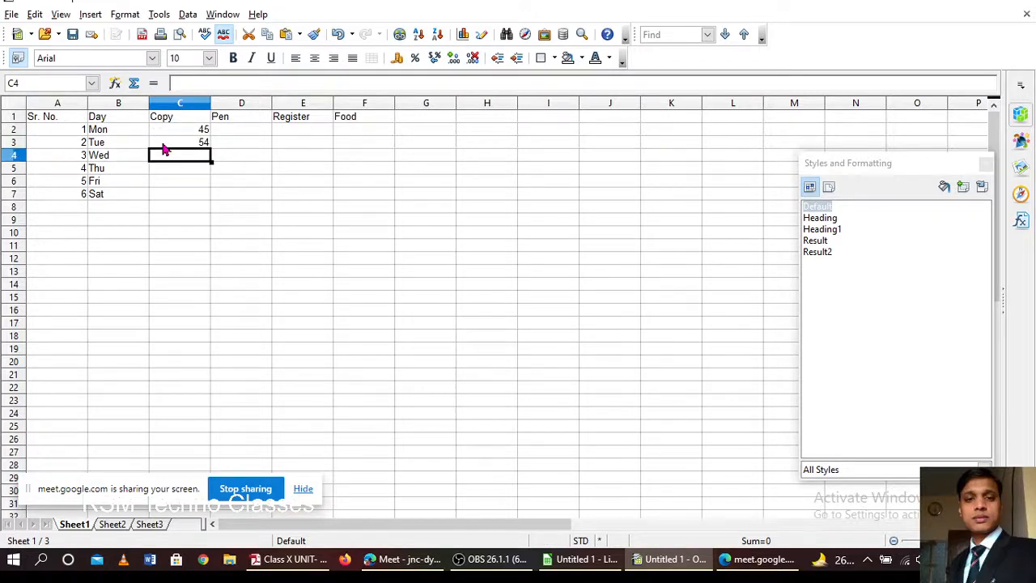
type("42")
key("Return")
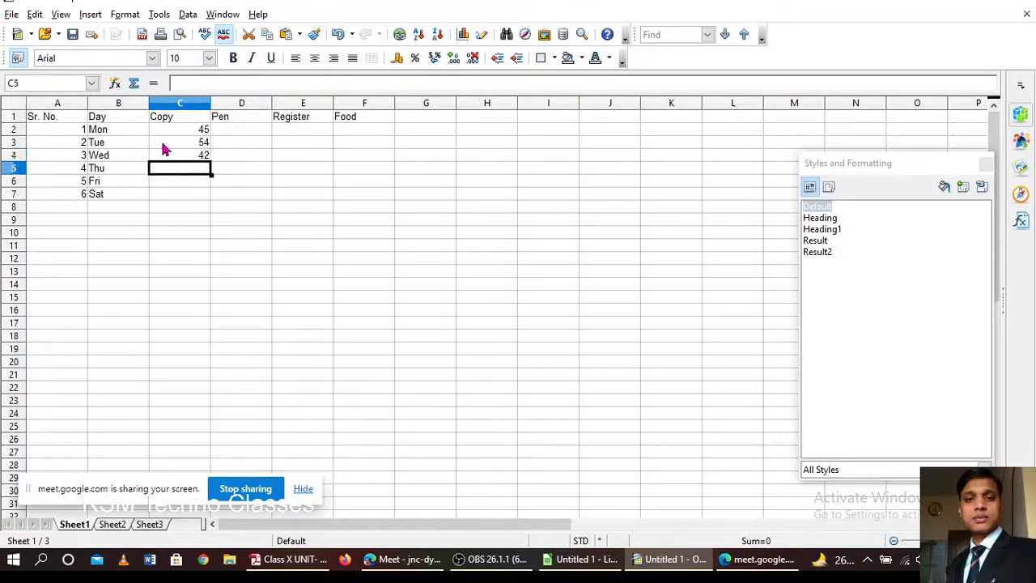
type("489")
key("Return")
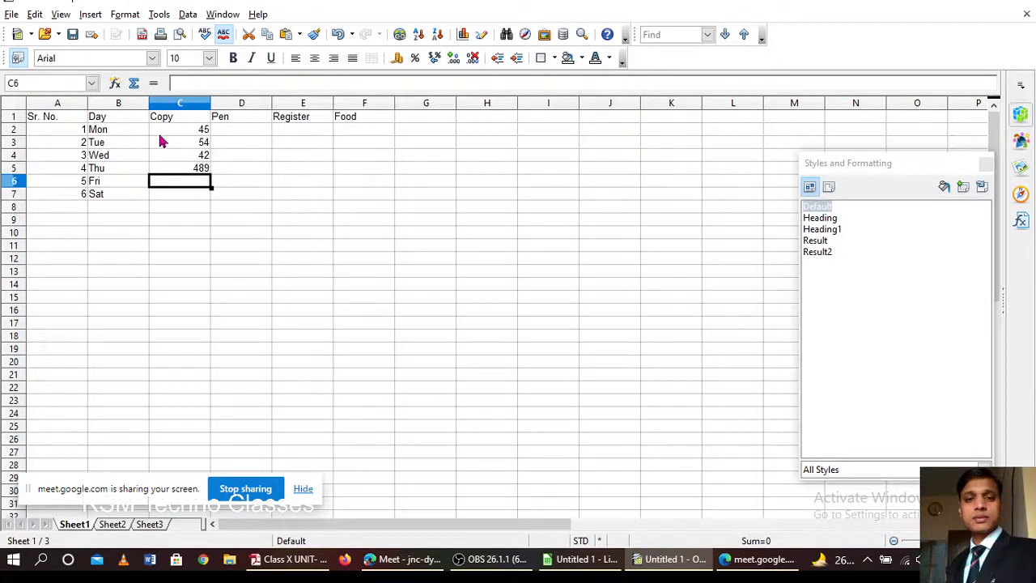
Step: Correct the Thu value in C5 to 48 and enter 43 and 66 in C6 and C7
key("Up")
key("F2")
key("BackSpace")
key("Return")
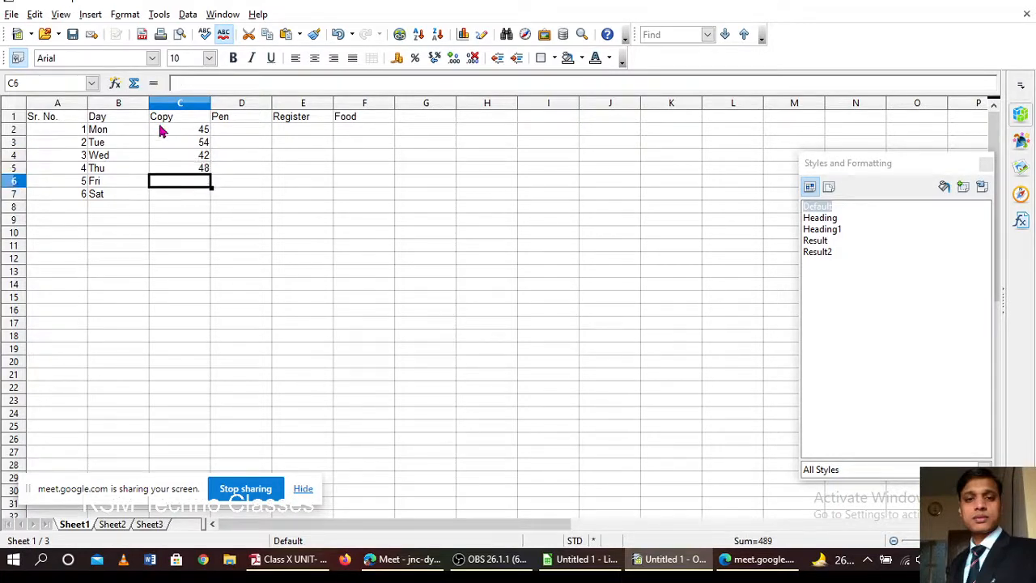
type("43")
key("Return")
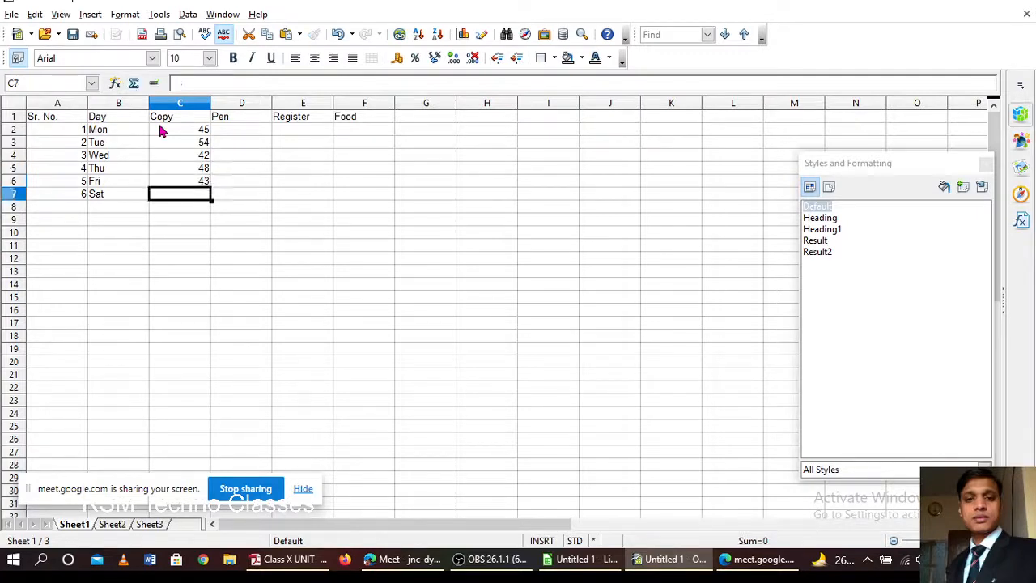
type("66")
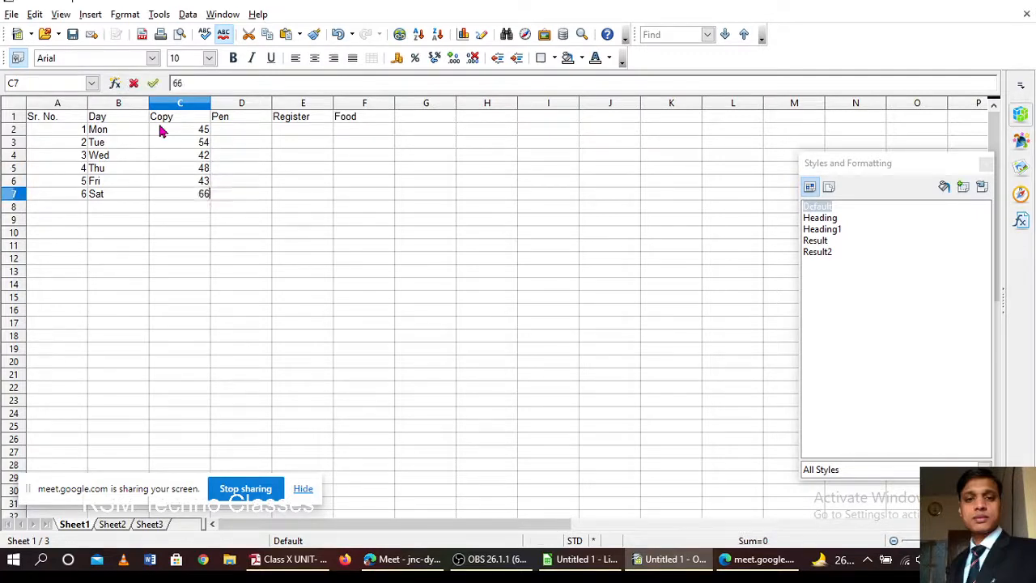
key("Tab")
Step: Fill the Pen column with 25, 32, 24, 56, 58 and 24 in D2 to D7
key("Up")
key("Up")
key("Up")
key("Up")
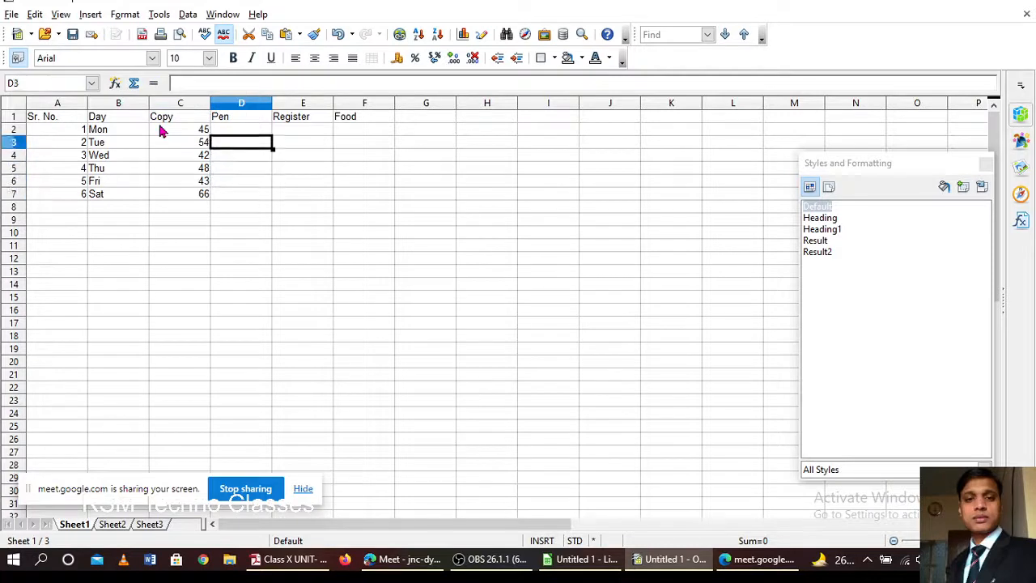
left_click(699, 250)
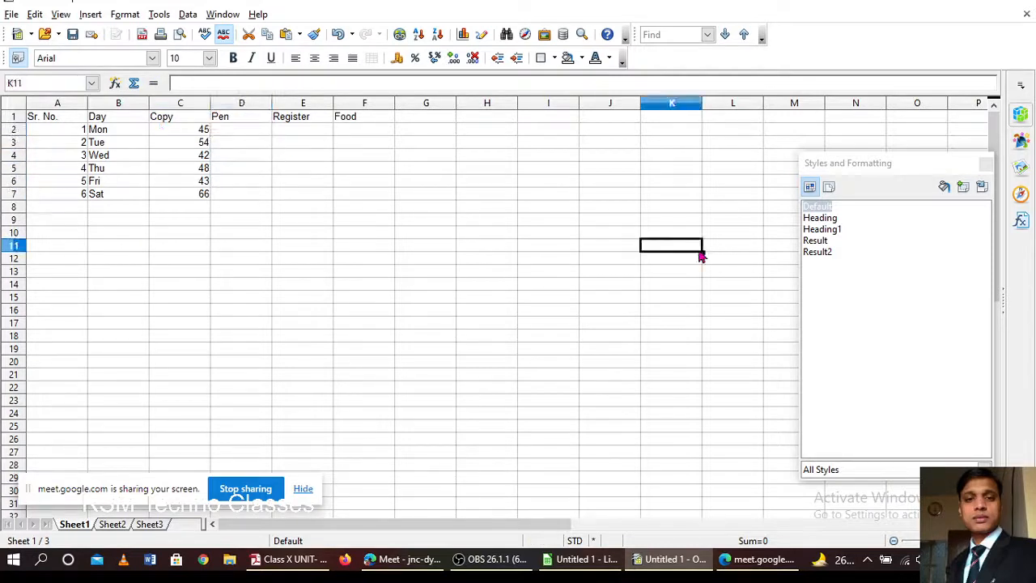
left_click(221, 131)
type("5")
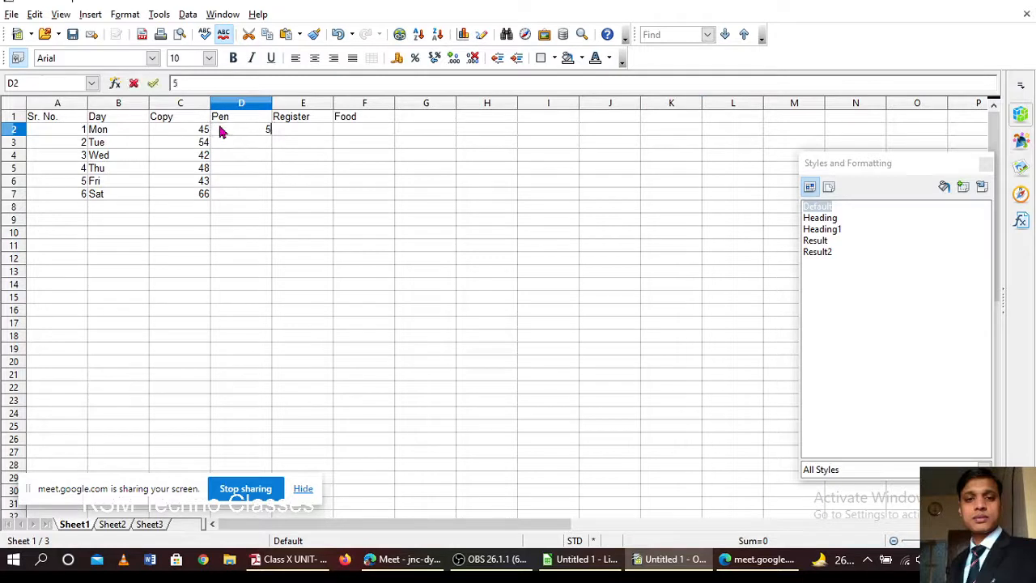
key("Return")
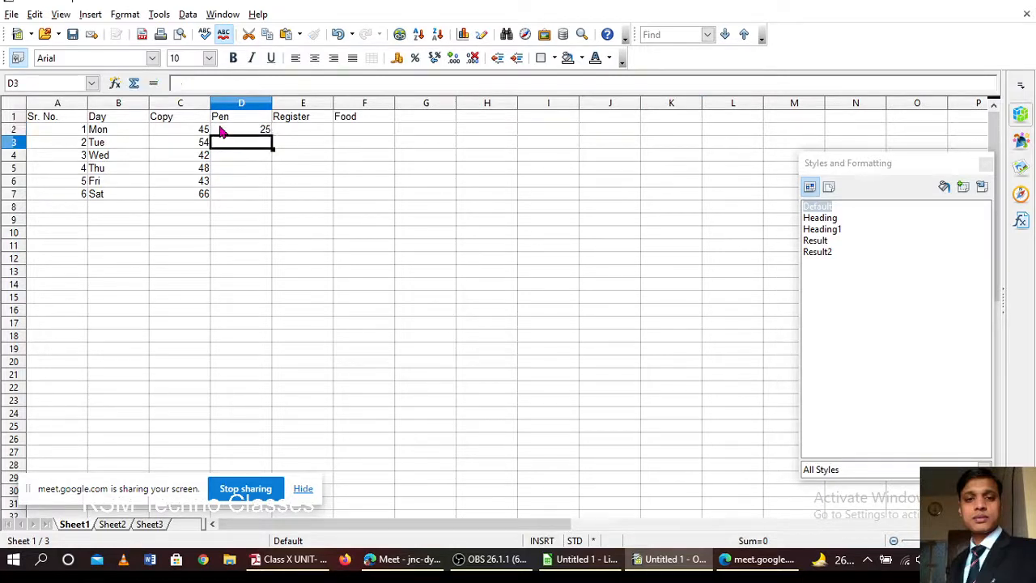
type("32")
key("Return")
type("24")
key("Return")
type("56")
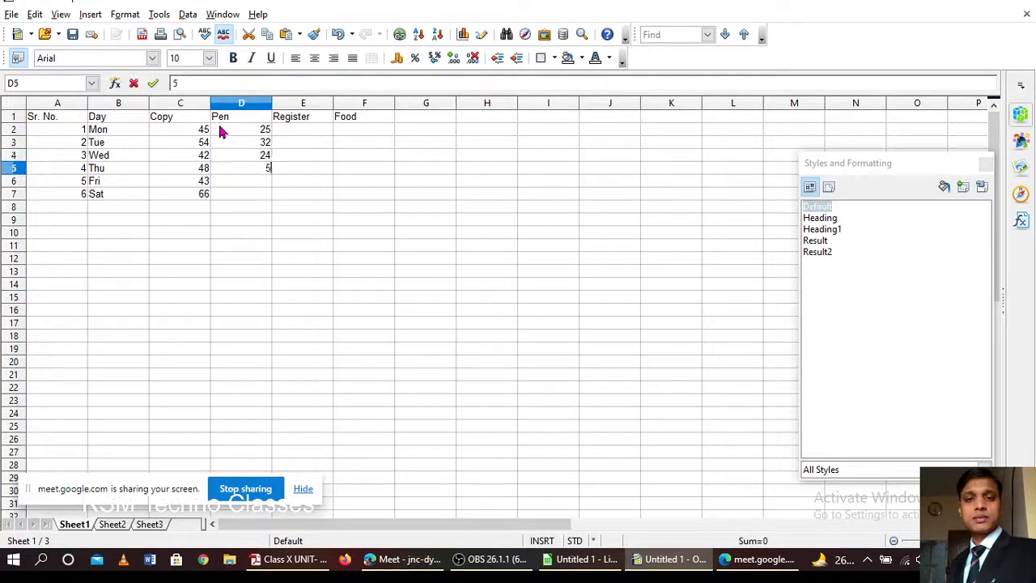
key("Return")
type("58")
key("Return")
type("24")
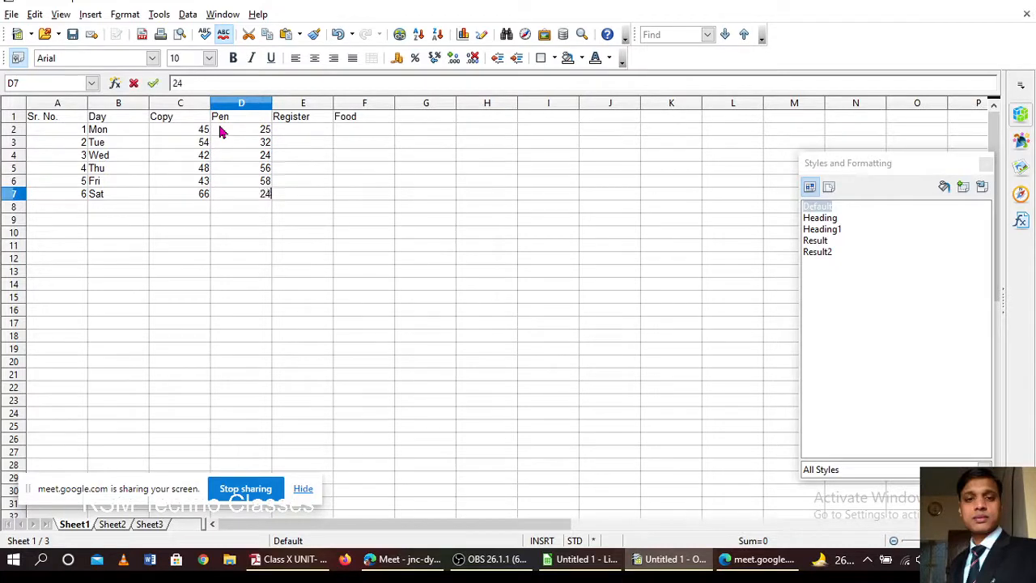
key("Tab")
Step: Fill the Register column with 45, 41, 47, 48, 46 and 47 in E2 to E7
key("Up")
key("Up")
key("Up")
key("Up")
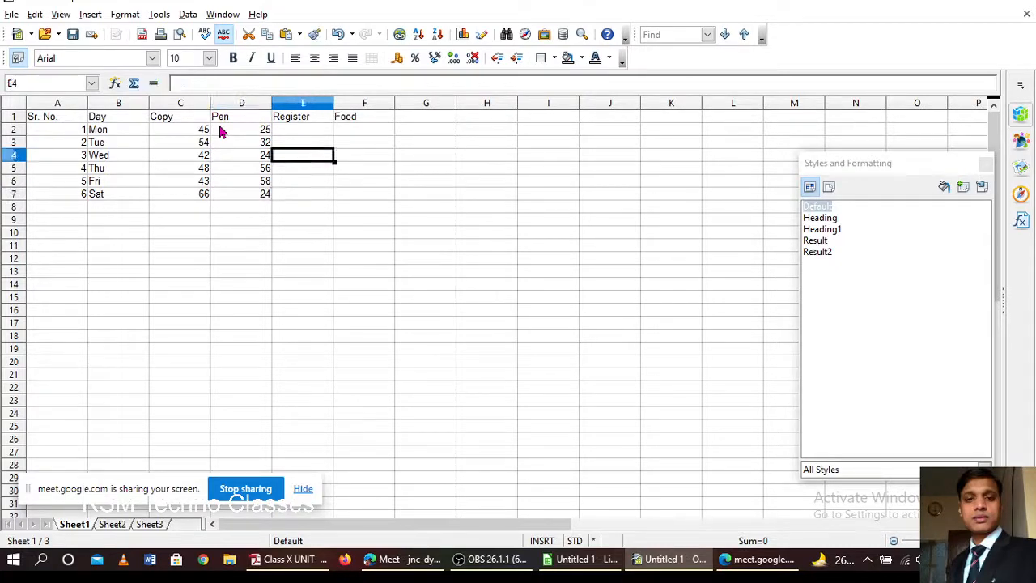
key("Up")
type("45")
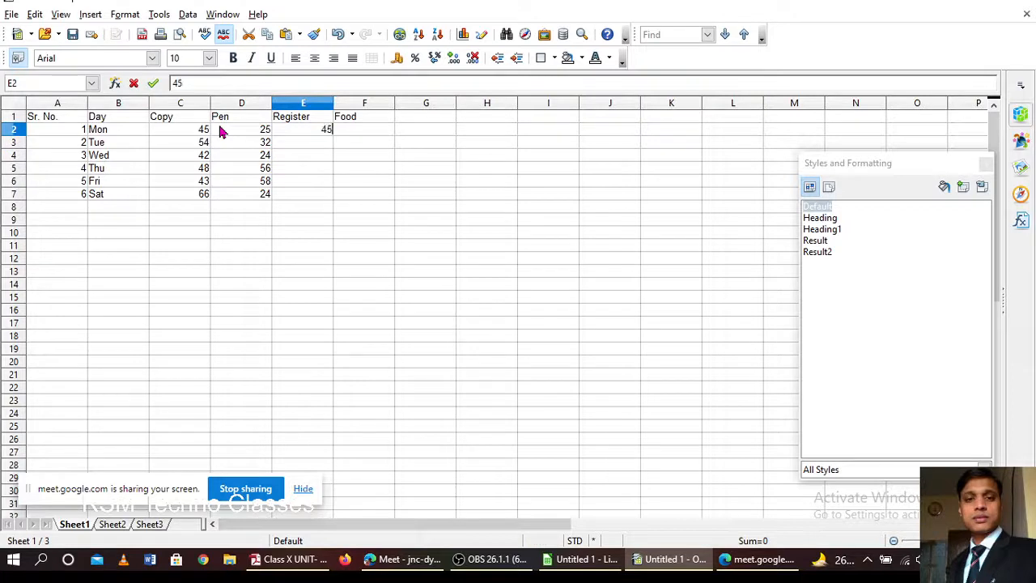
key("Return")
type("41")
key("Return")
type("47")
key("Return")
type("4")
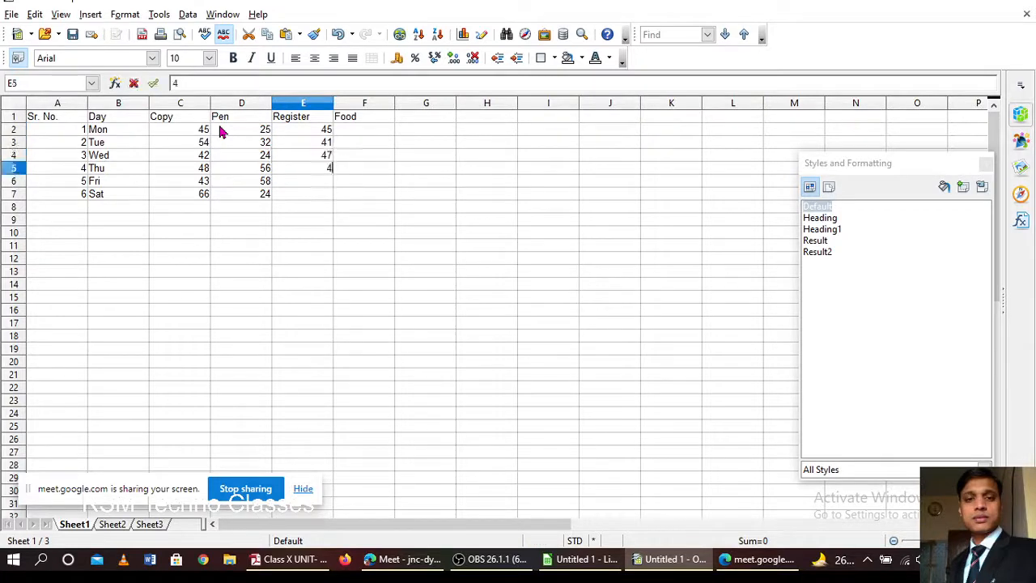
type("8")
key("Return")
type("46")
key("Return")
type("47")
key("Up")
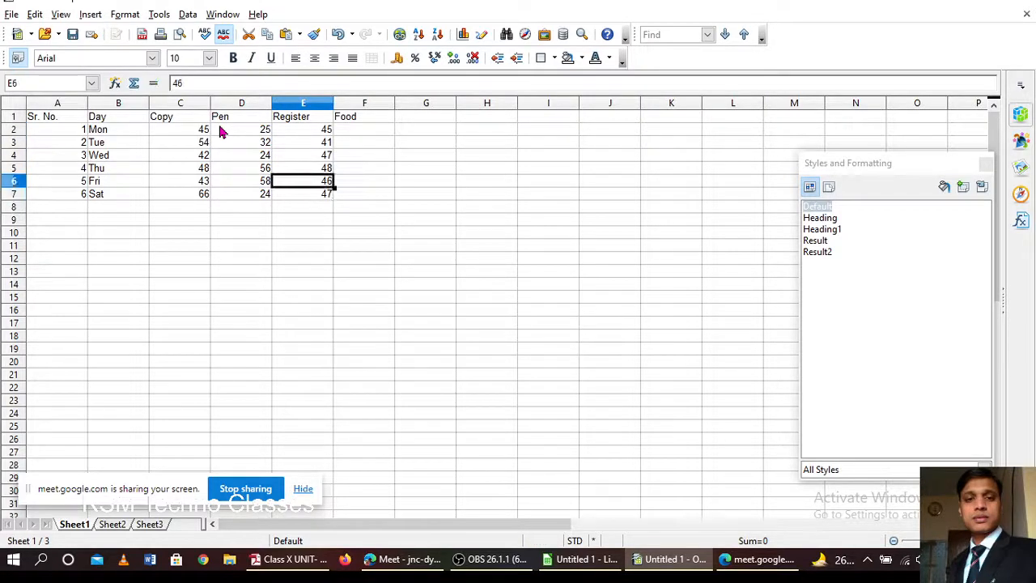
Step: Fill the Food column with 20, 24, 26, 28, 75 and 65 in F2 to F7
key("Right")
key("Up")
key("Up")
key("Up")
key("Up")
key("Up")
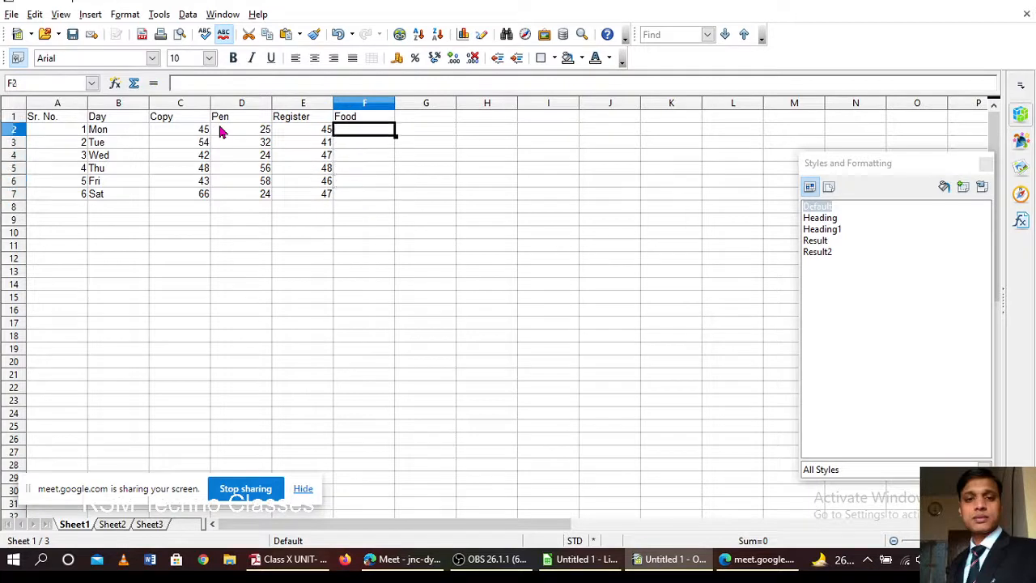
key("Down")
type("20")
key("Return")
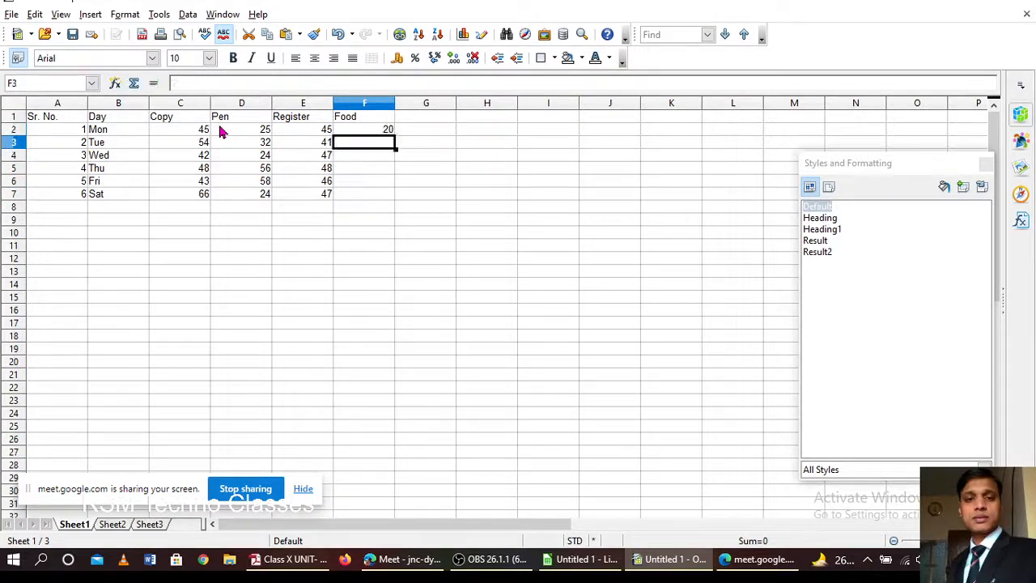
type("24")
key("Return")
type("26")
key("Return")
type("28")
key("Return")
type("75")
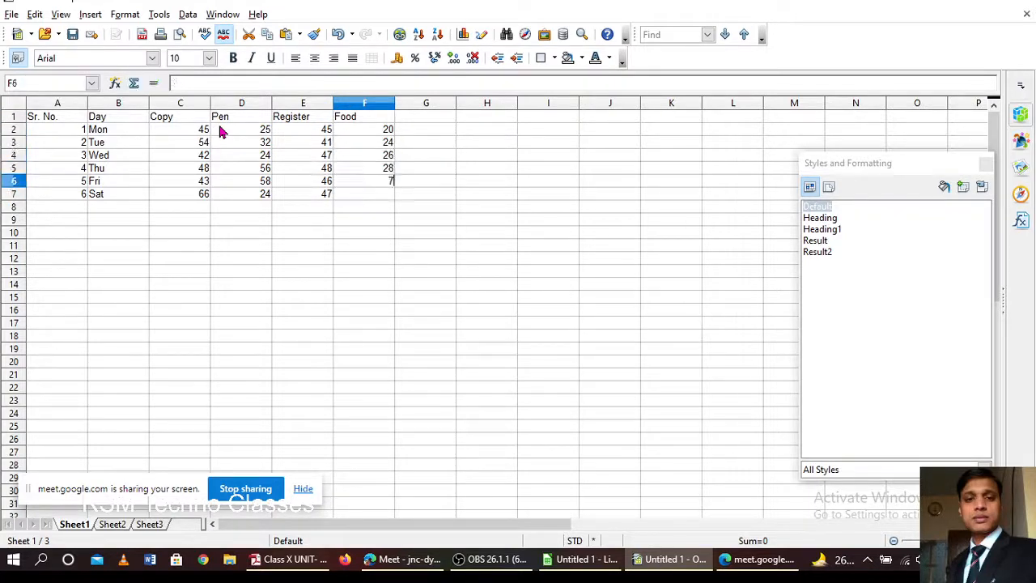
key("Return")
type("65")
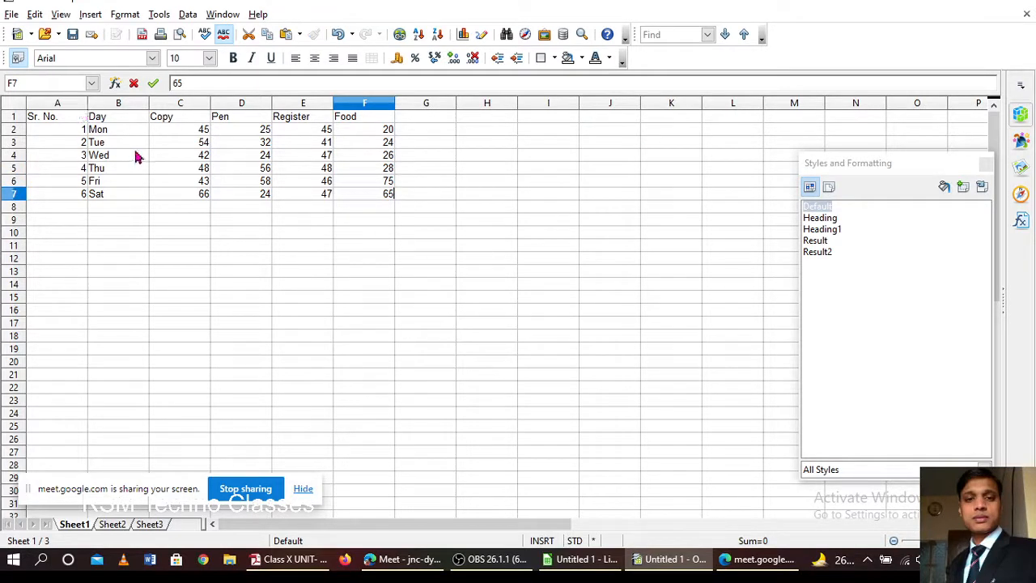
left_click(50, 132)
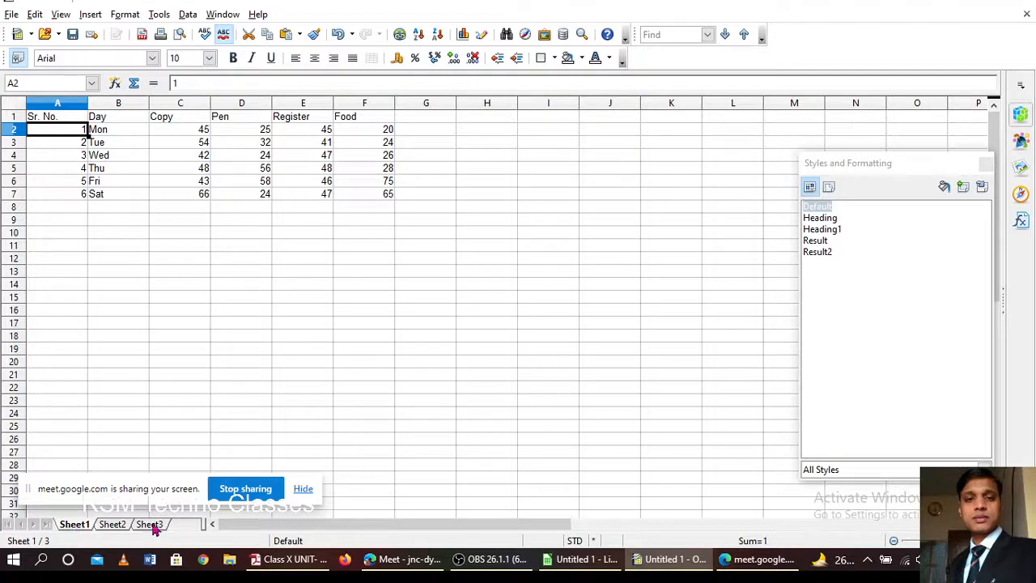
Step: Move the screen-sharing bar away from the sheet tabs and rename Sheet1 as Week 1
left_click_drag(145, 487, 450, 463)
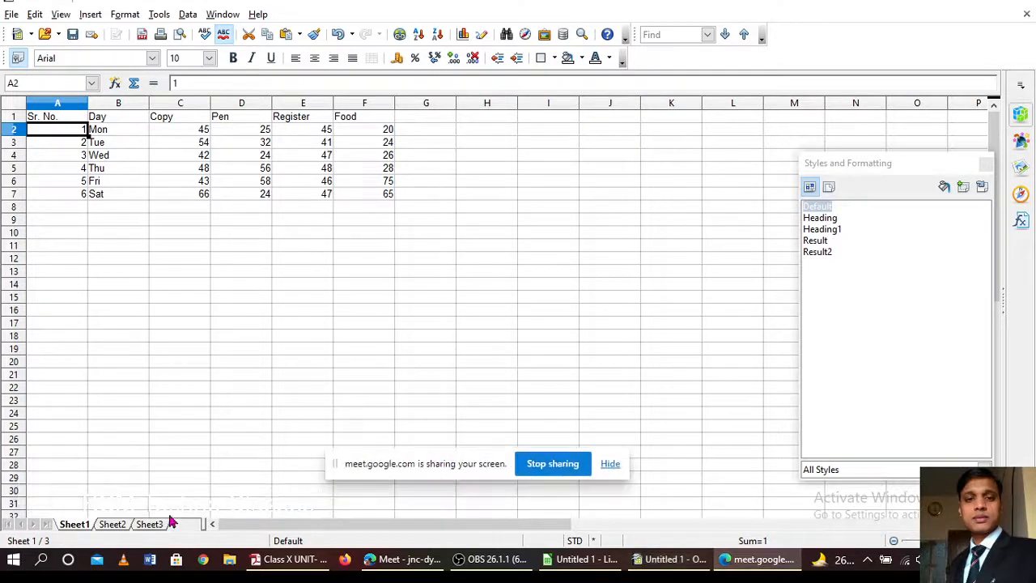
double_click(74, 526)
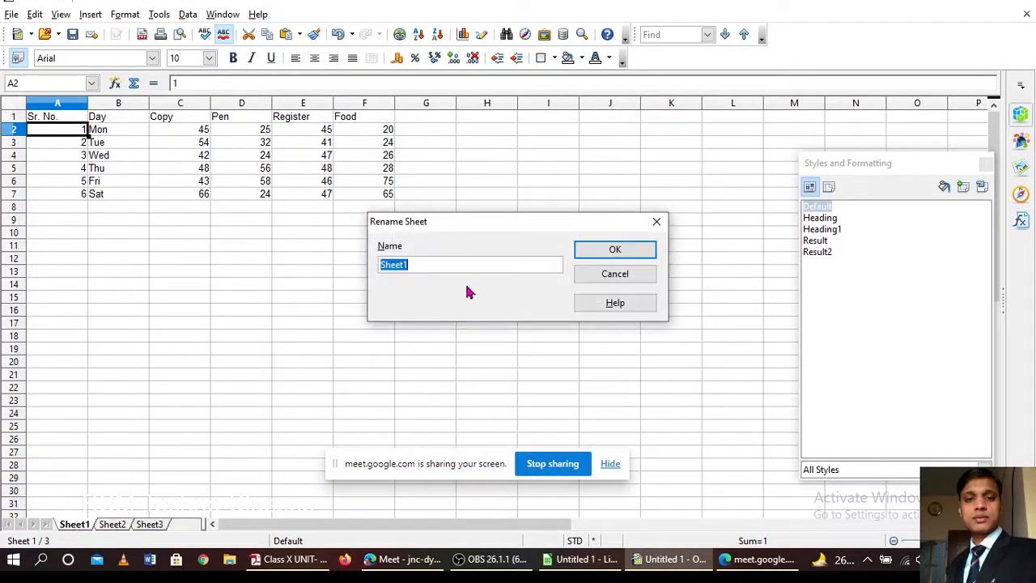
type("Week")
left_click(590, 251)
Step: Rename Sheet2 as Week 2
left_click(115, 525)
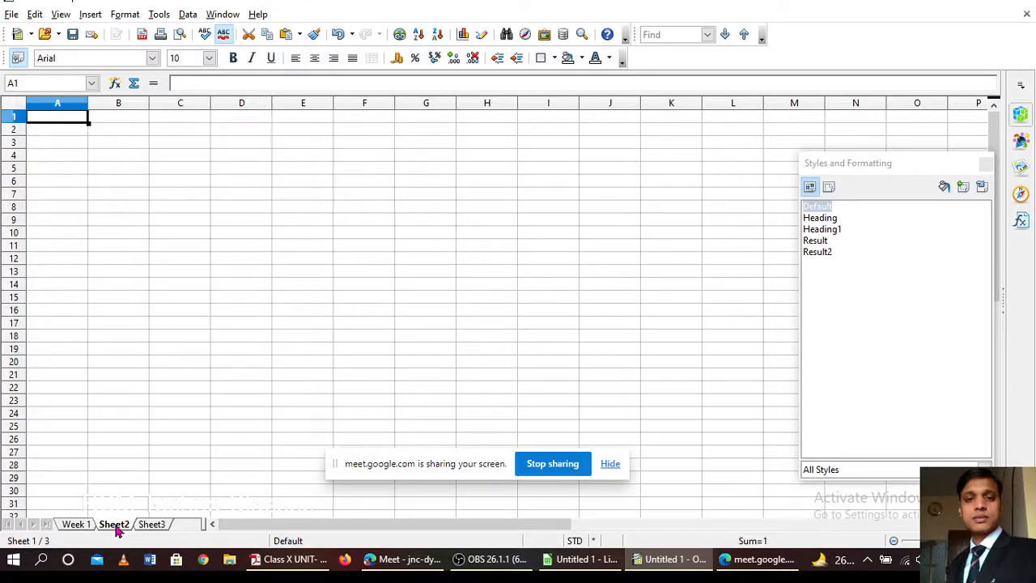
double_click(115, 525)
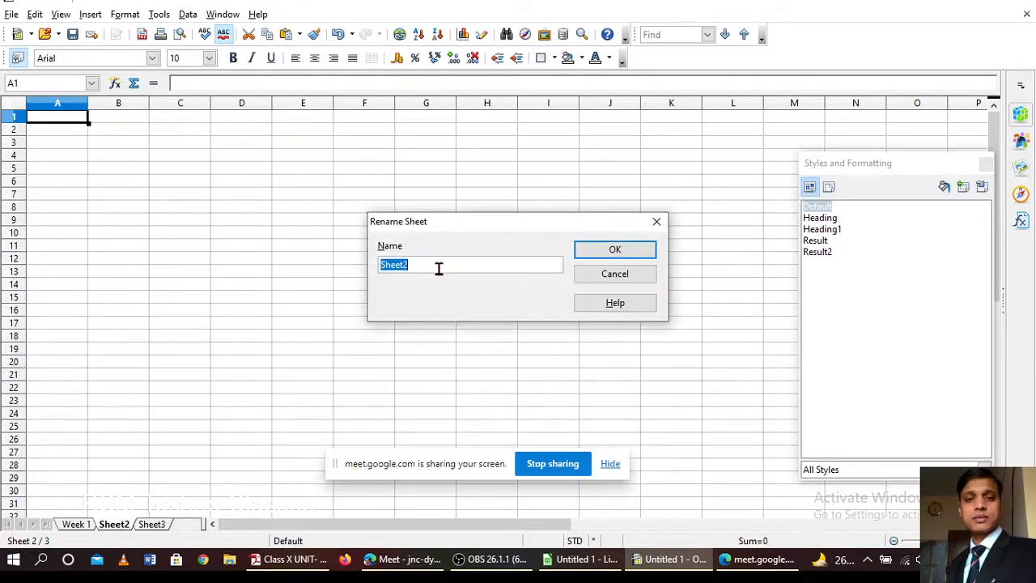
type("Week 2")
left_click(613, 250)
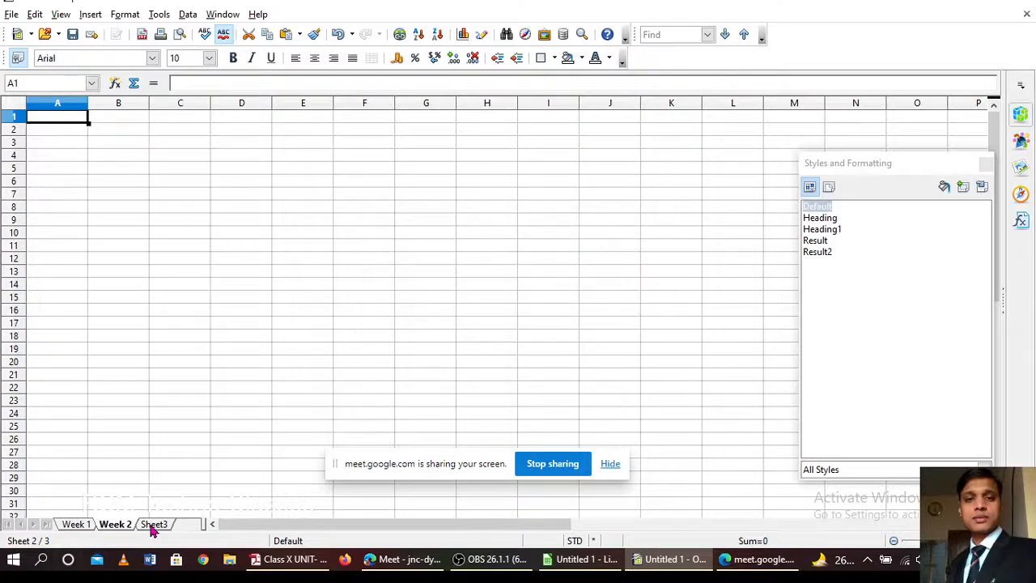
Step: Rename Sheet3 as Week 3
double_click(154, 524)
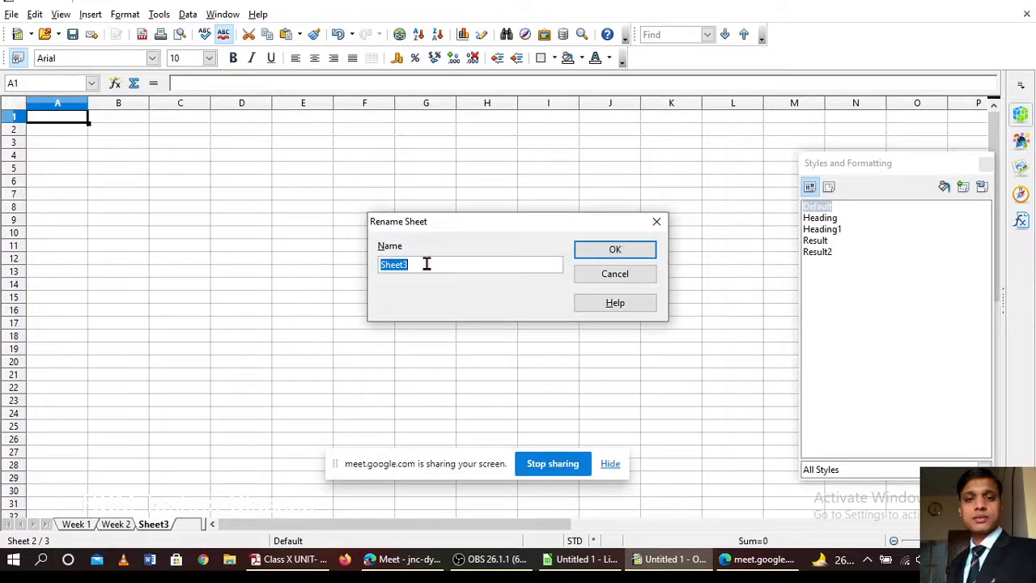
type("Week")
left_click(613, 250)
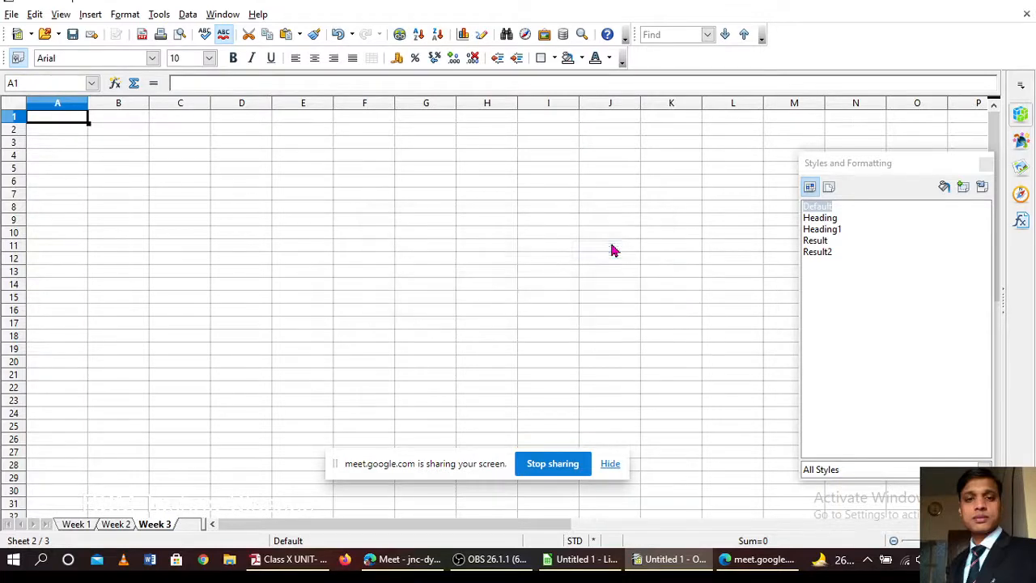
Step: Insert two new sheets after the Week 3 sheet
right_click(161, 527)
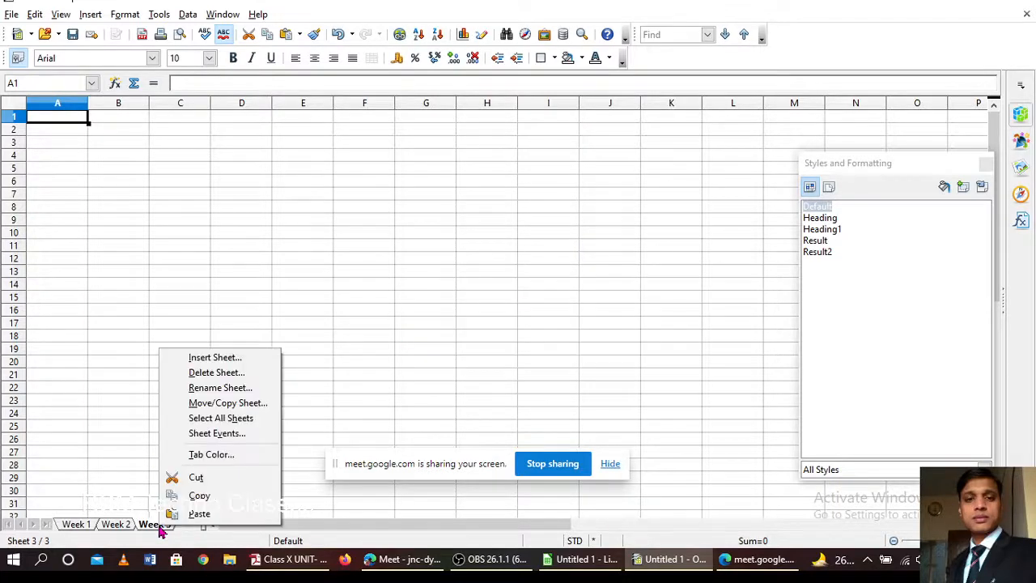
left_click(207, 360)
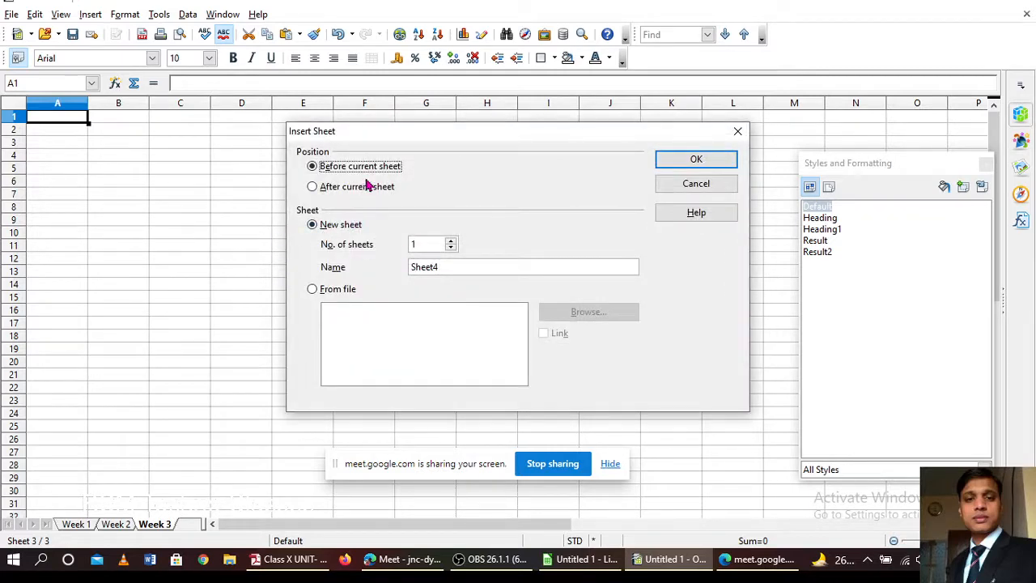
left_click(452, 243)
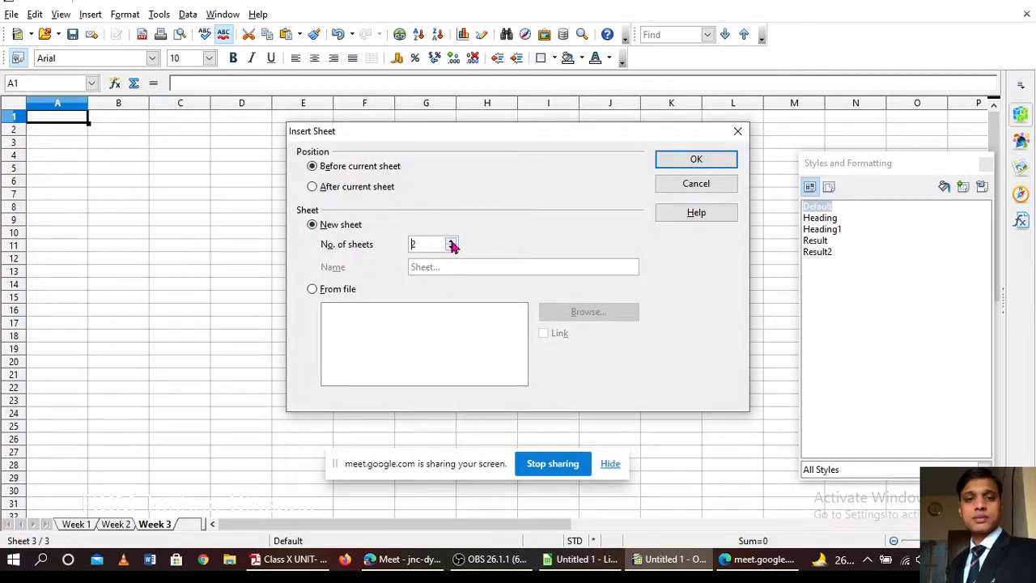
left_click(377, 193)
left_click(675, 161)
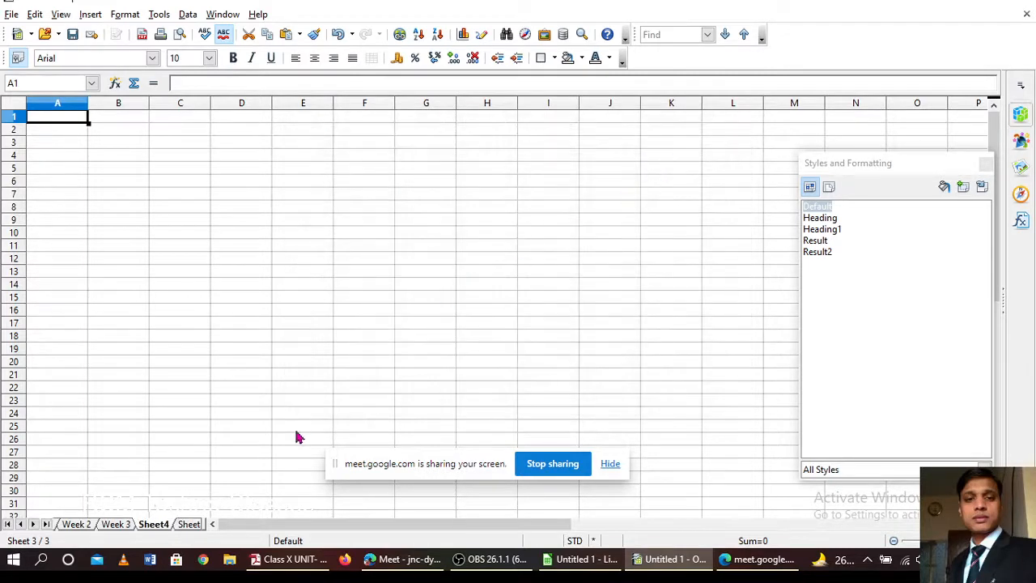
Step: Rename Sheet4 as Week 4
double_click(162, 525)
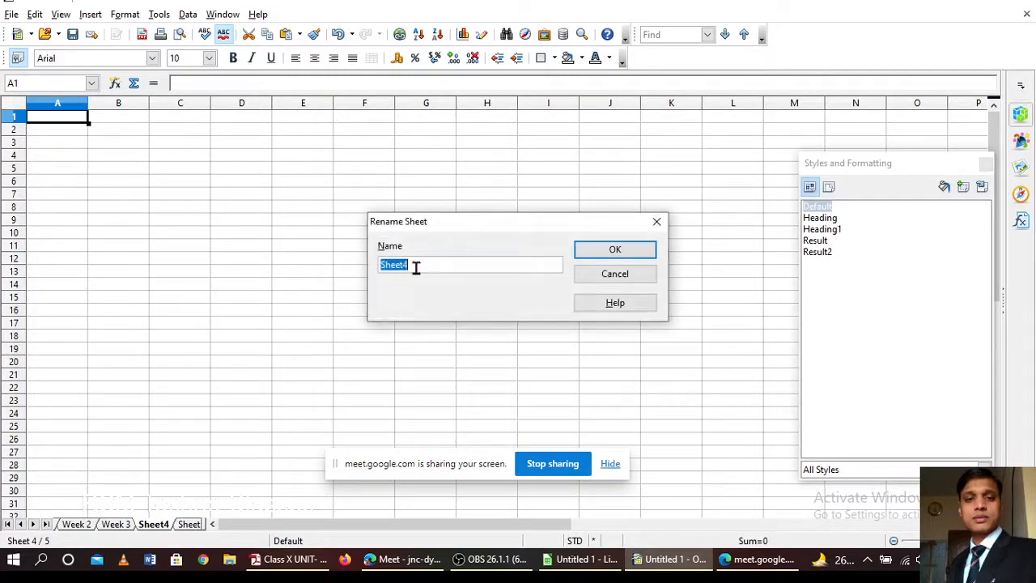
type("Week")
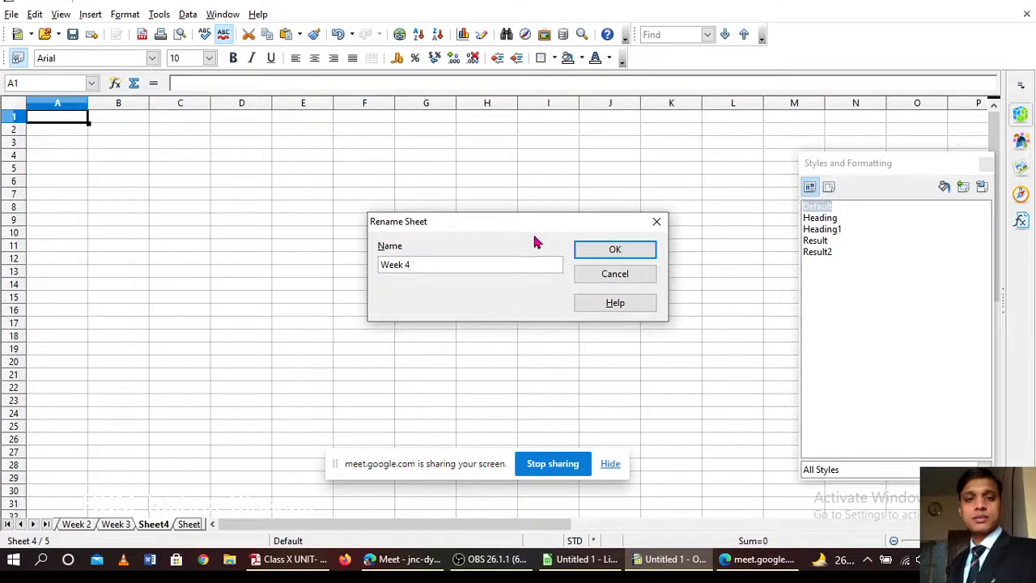
left_click(593, 259)
Step: Rename Sheet5 as October 2021
left_click(190, 524)
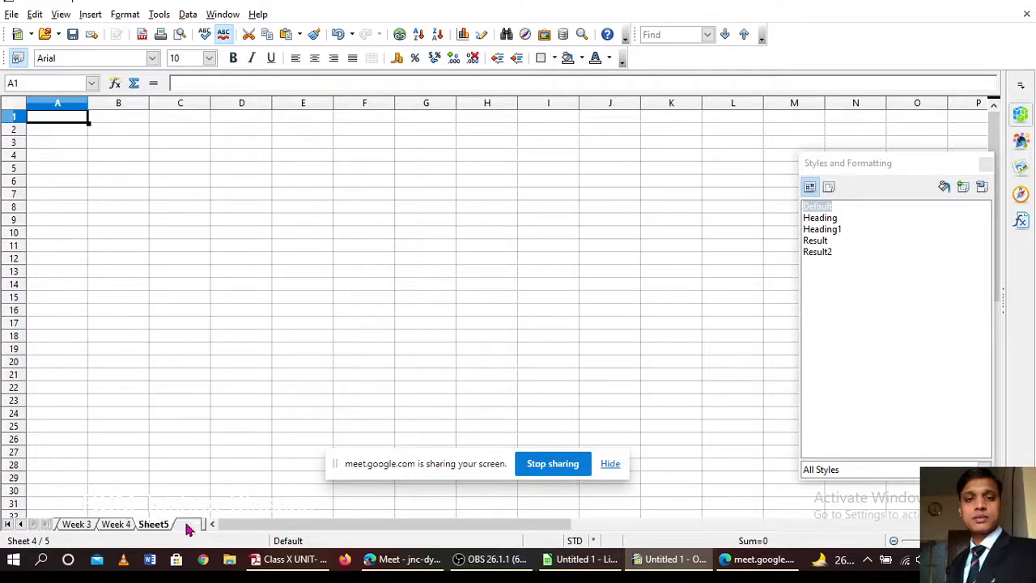
double_click(158, 525)
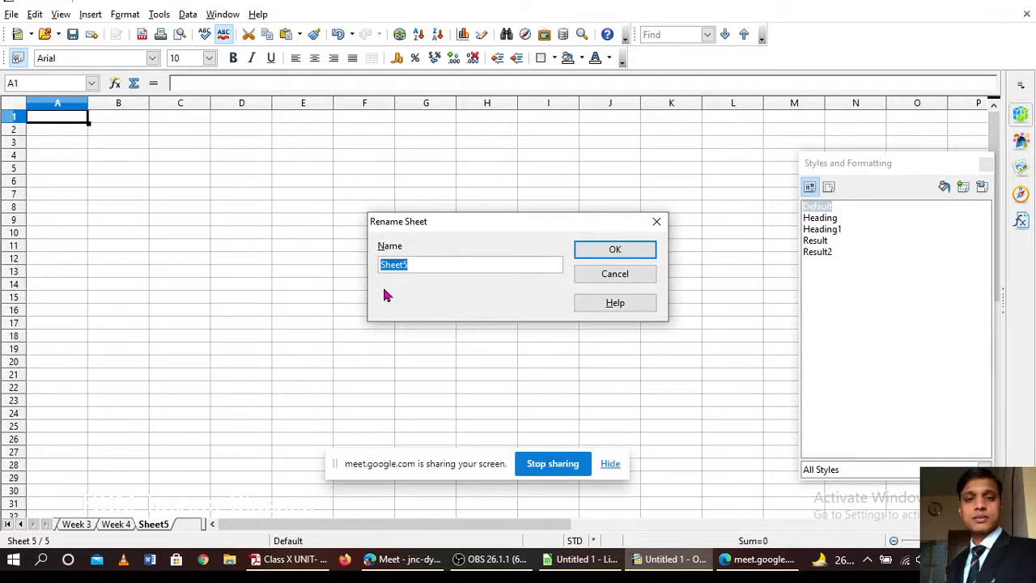
type("MA")
type("ster")
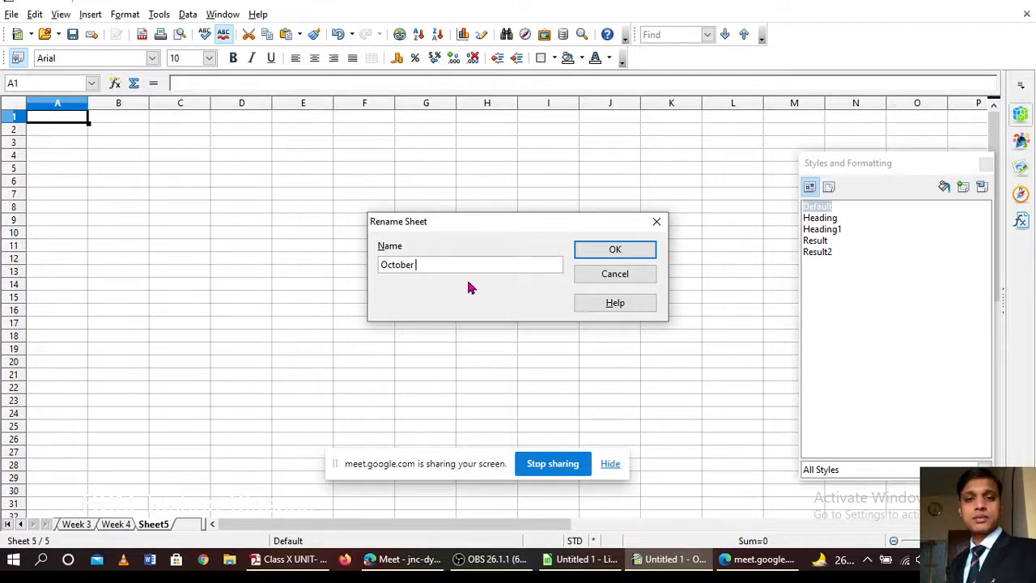
left_click(611, 252)
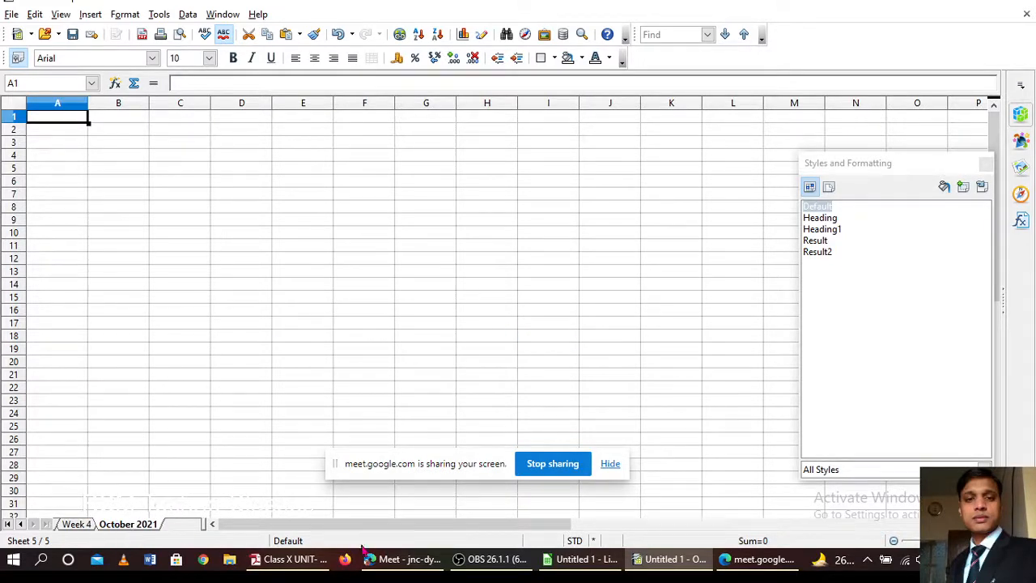
Step: Centre the contents of table A1:F7 on the Week 1 sheet horizontally and make them bold
left_click(81, 524)
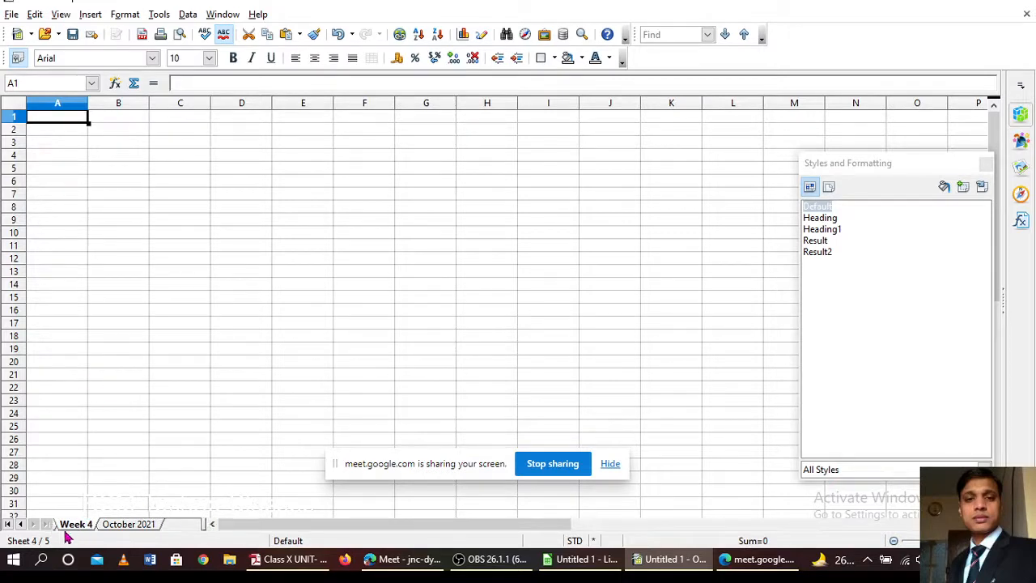
left_click(21, 525)
left_click(22, 525)
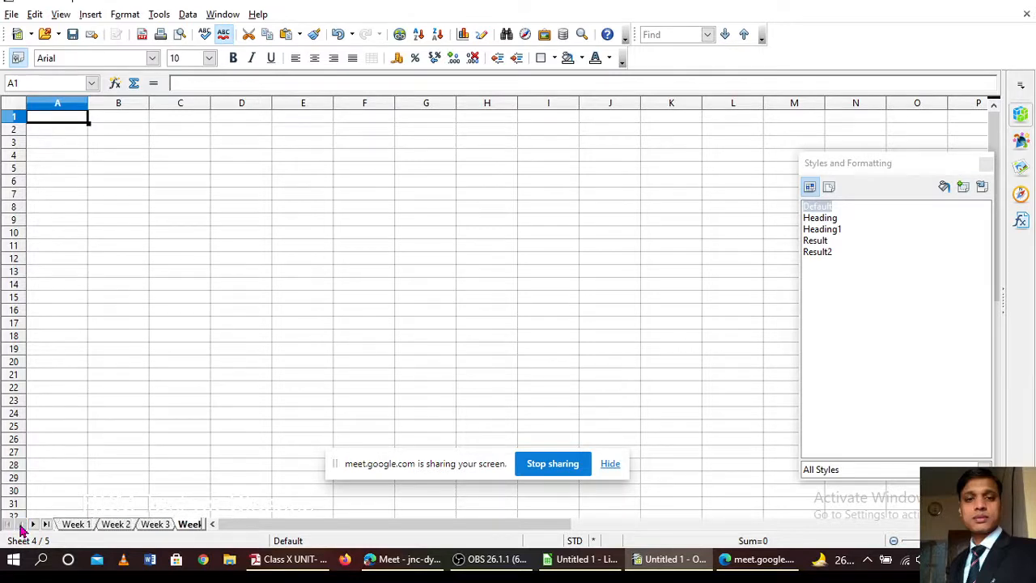
left_click(71, 526)
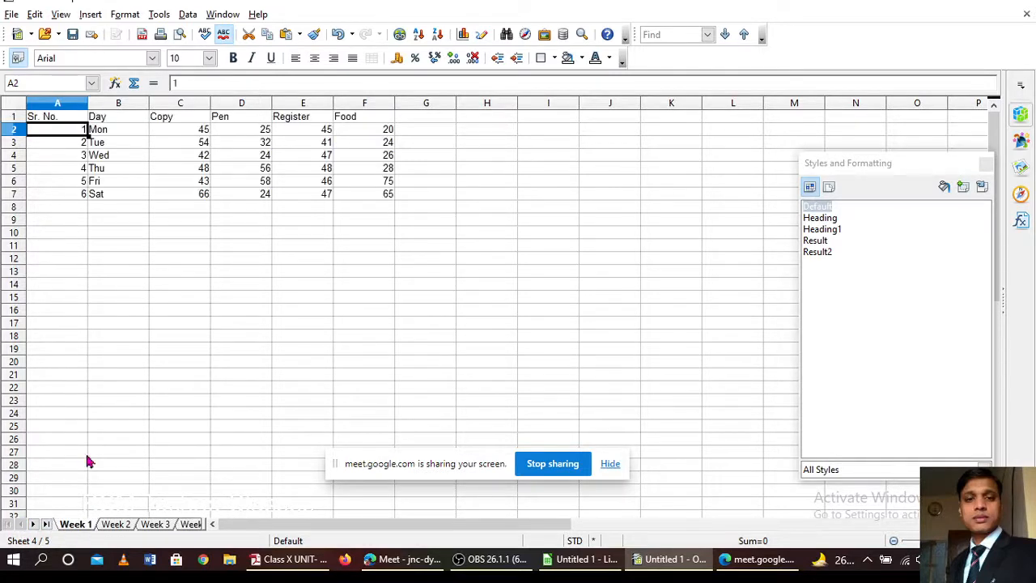
left_click(55, 120)
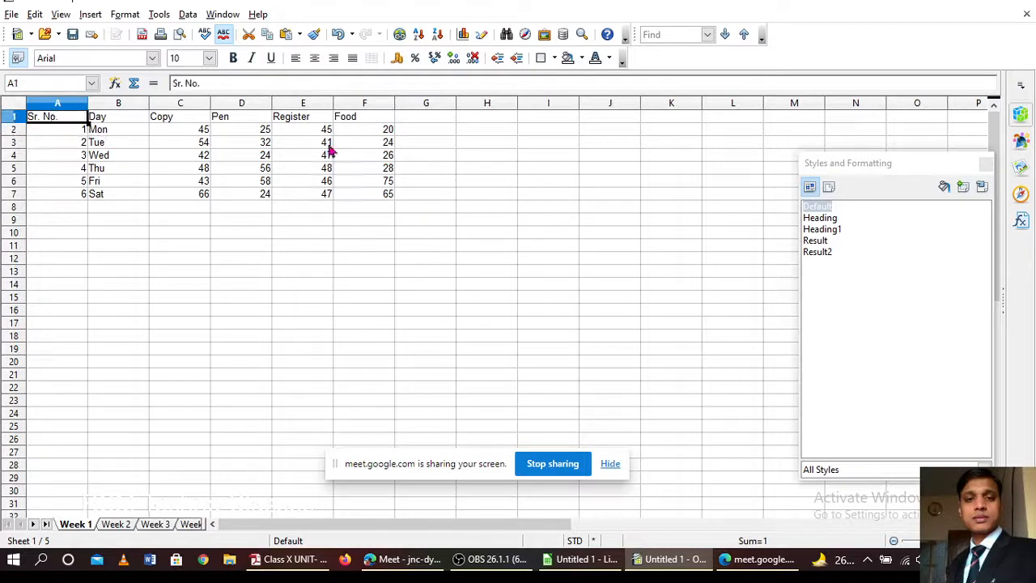
left_click(378, 198, "shift")
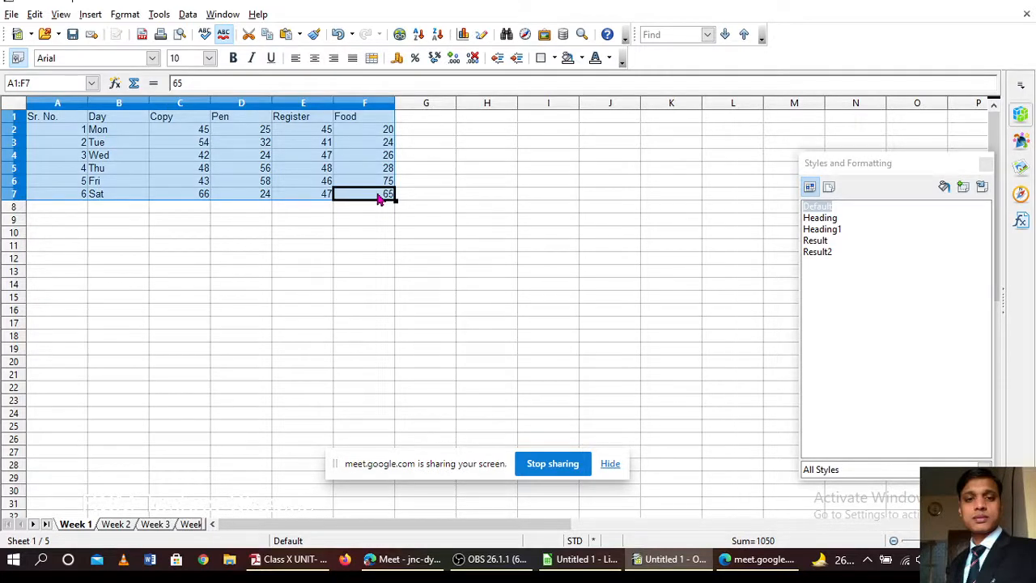
left_click(315, 58)
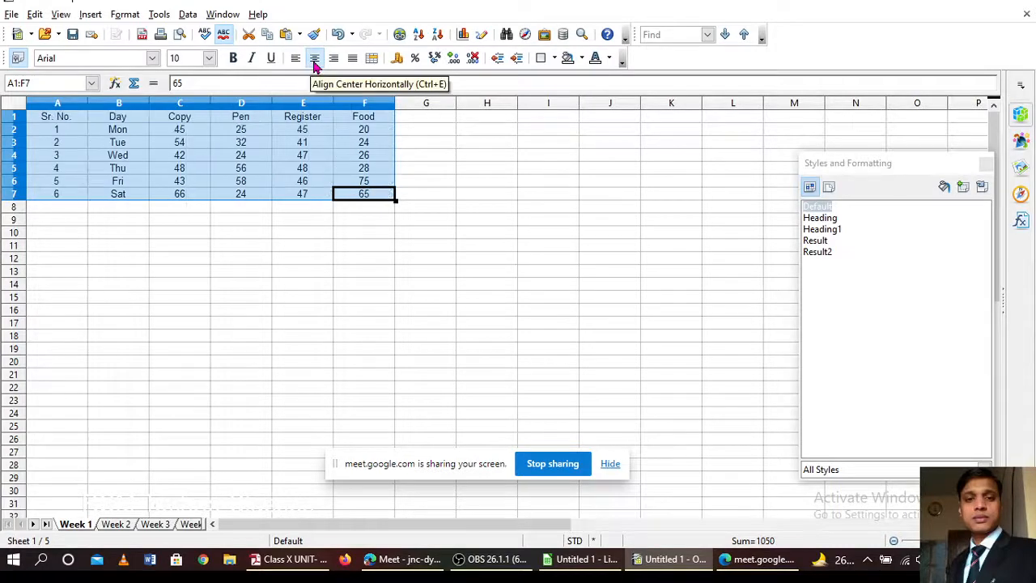
left_click(232, 58)
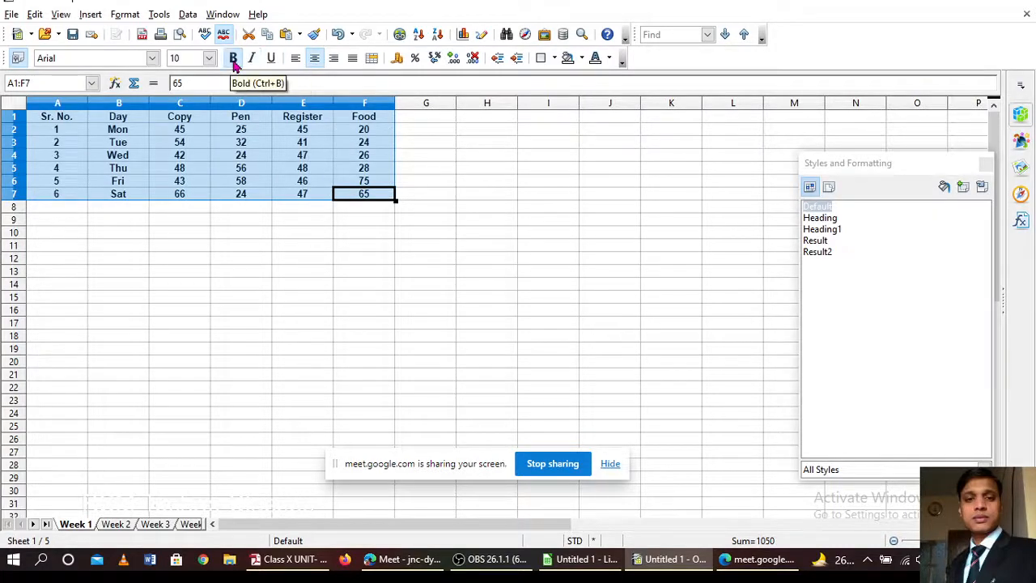
scroll(433, 259, "up", 6)
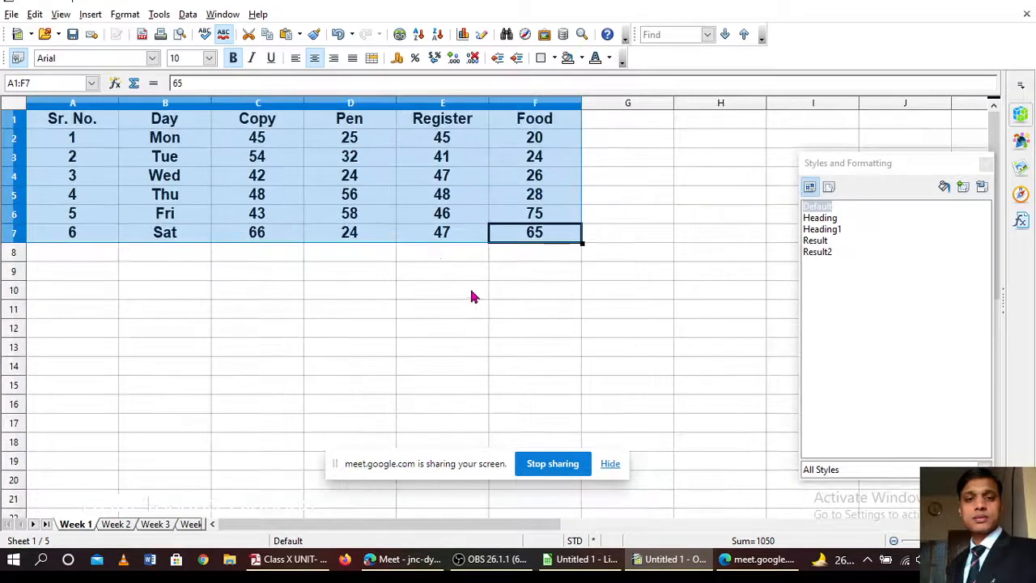
scroll(485, 311, "up", 2)
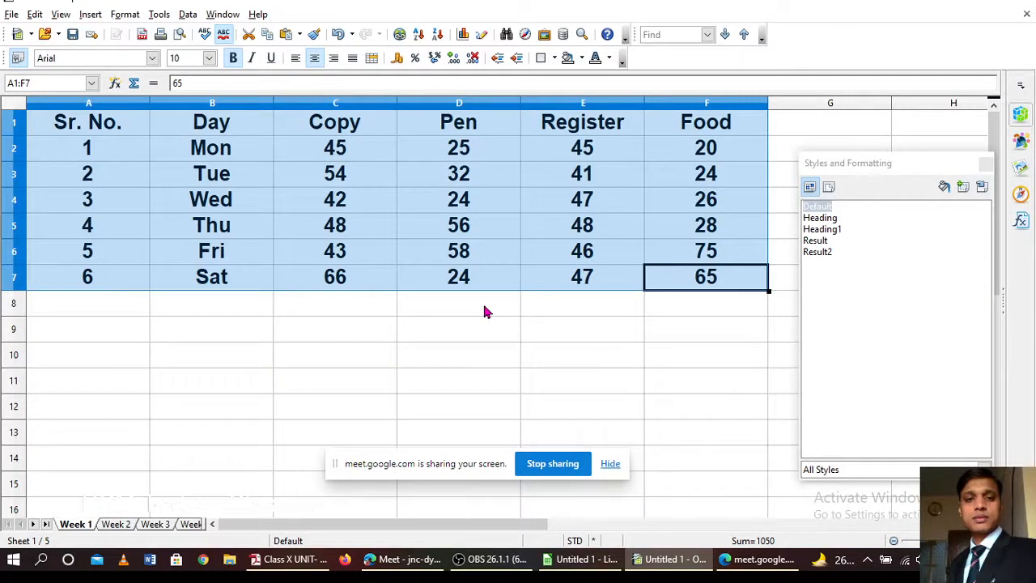
left_click(475, 331)
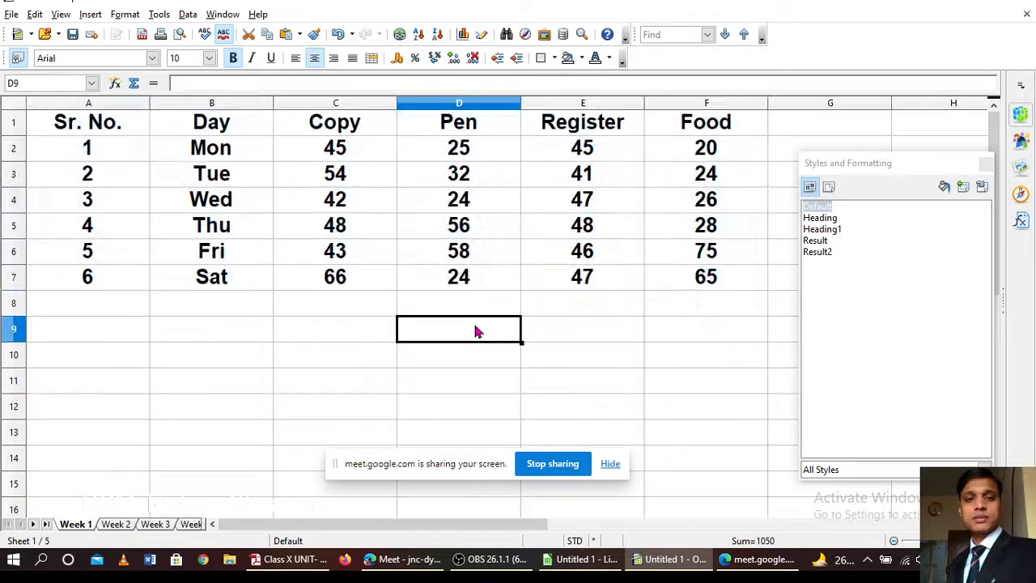
Step: Copy the table A1:F7 from the Week 1 sheet to cell A1 of the Week 2 sheet
left_click(94, 121)
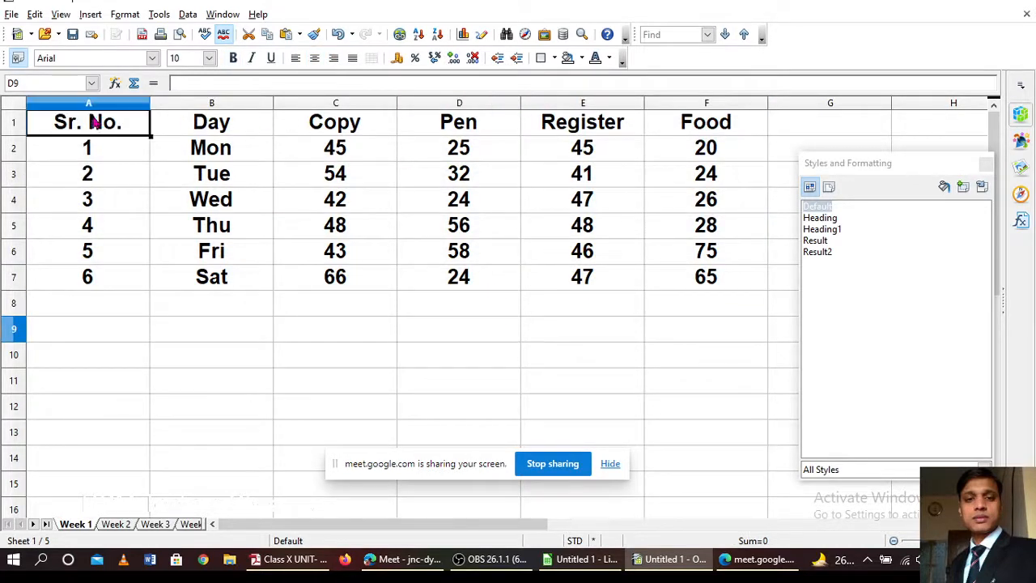
left_click(685, 285, "shift")
key("ctrl+c")
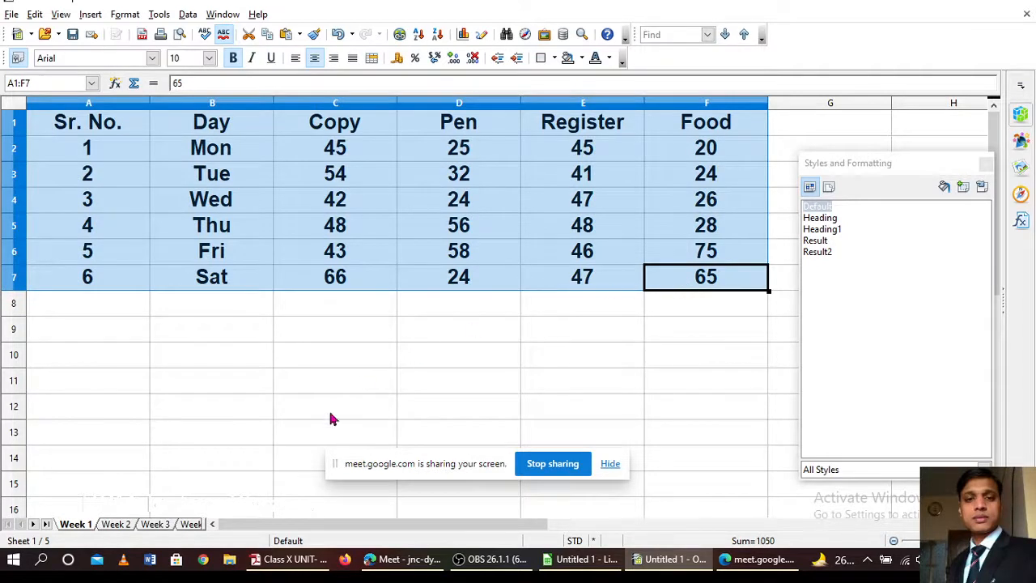
left_click(114, 524)
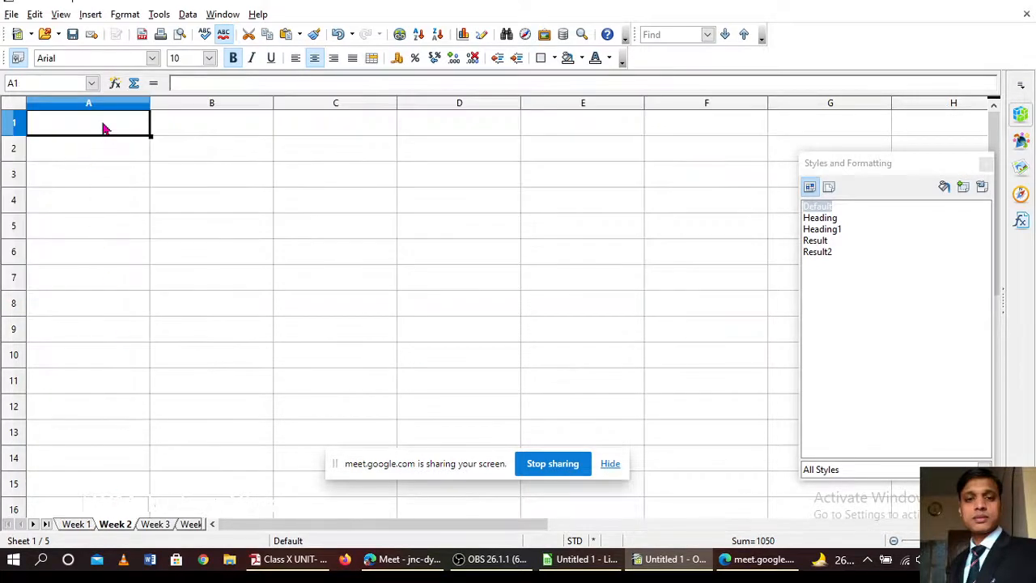
key("ctrl+v")
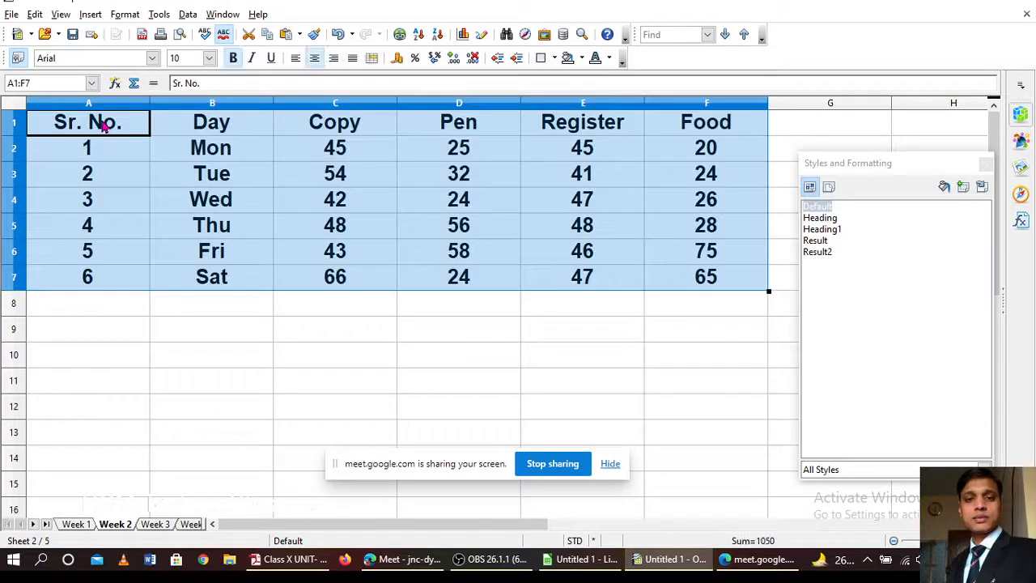
Step: On the Week 2 sheet, copy the Copy values C2:C7 over the Register values starting at E2, overwriting the existing data
left_click(149, 527)
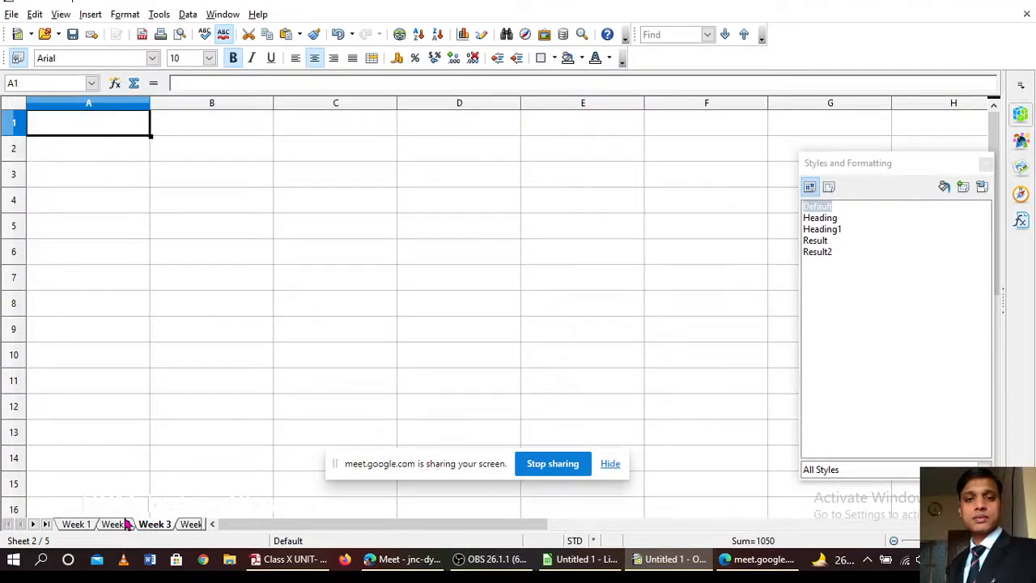
left_click(124, 517)
left_click(116, 525)
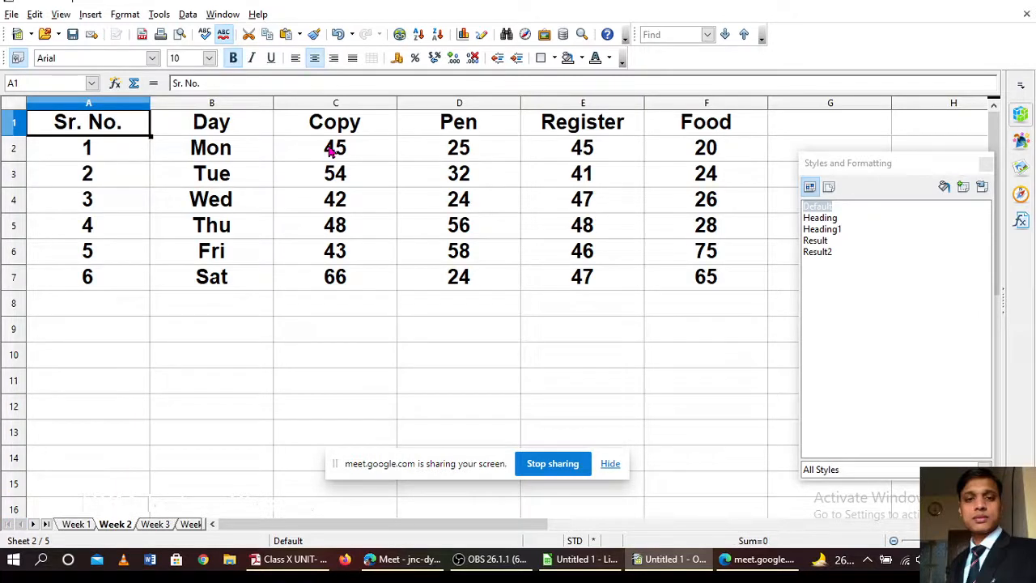
left_click(332, 152)
left_click(349, 283, "shift")
key("ctrl+c")
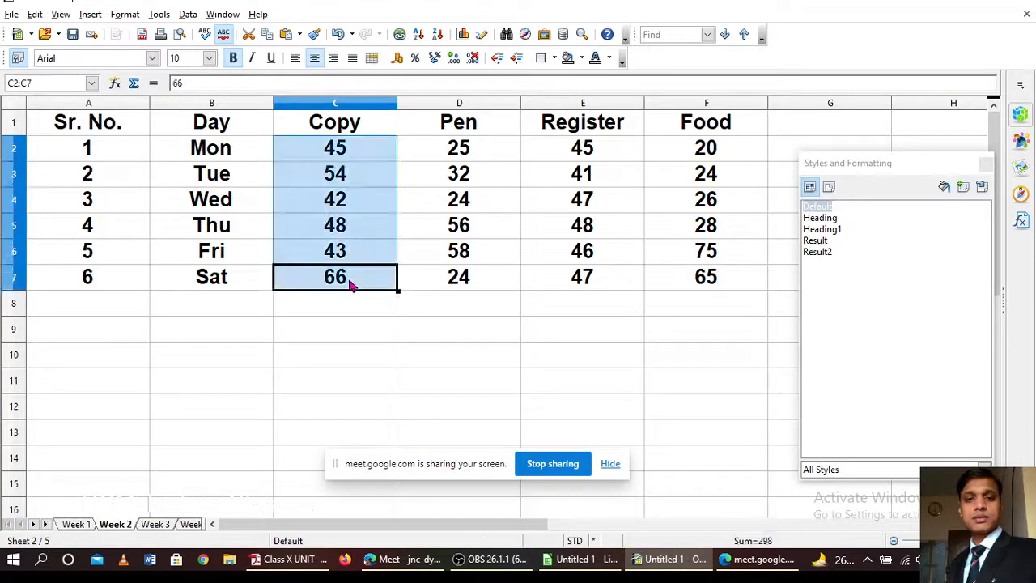
left_click(579, 151)
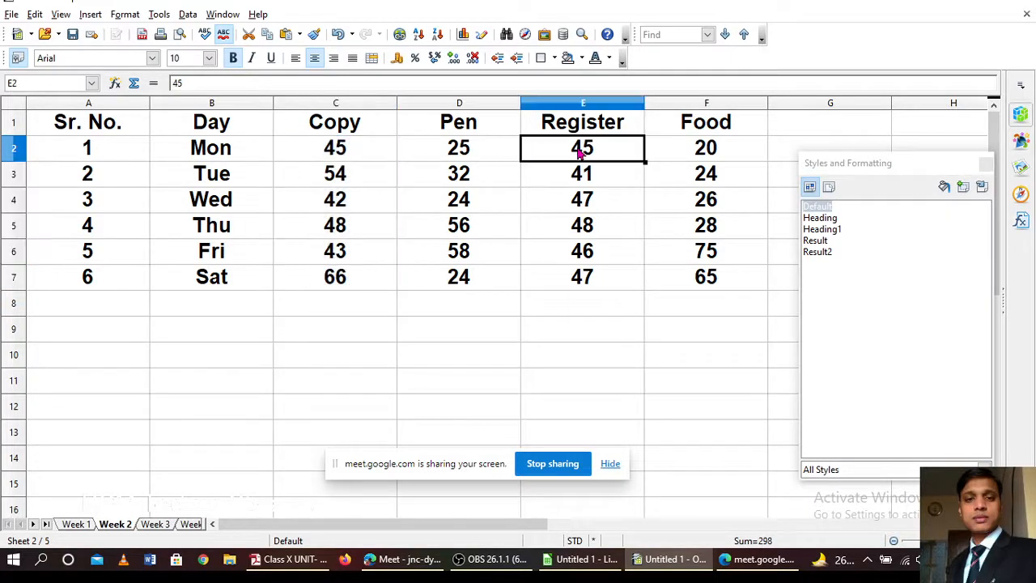
key("ctrl+v")
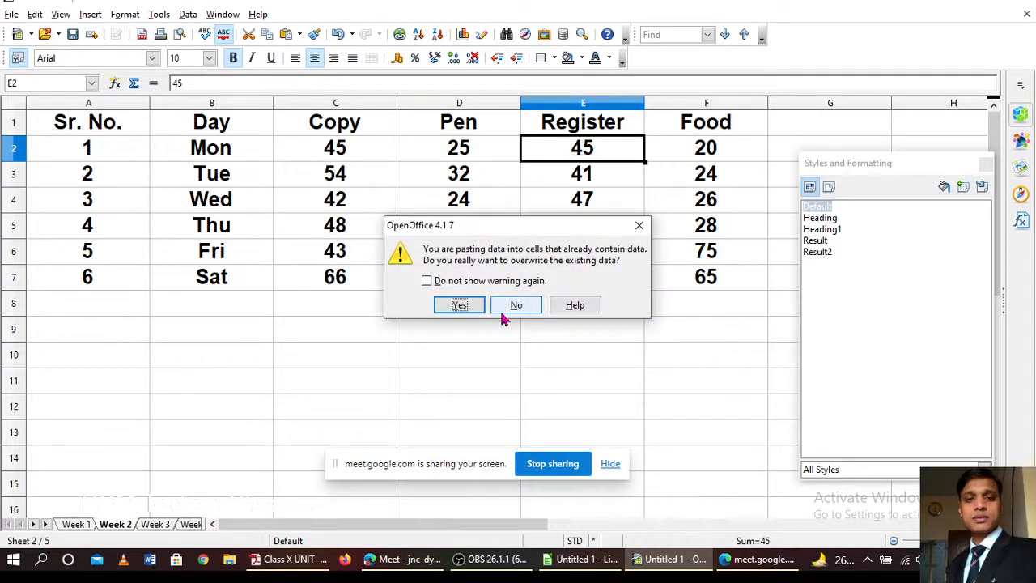
left_click(468, 307)
Step: Copy the Food values F2:F7 over the Copy column values starting at C2, overwriting the existing data
left_click(711, 152)
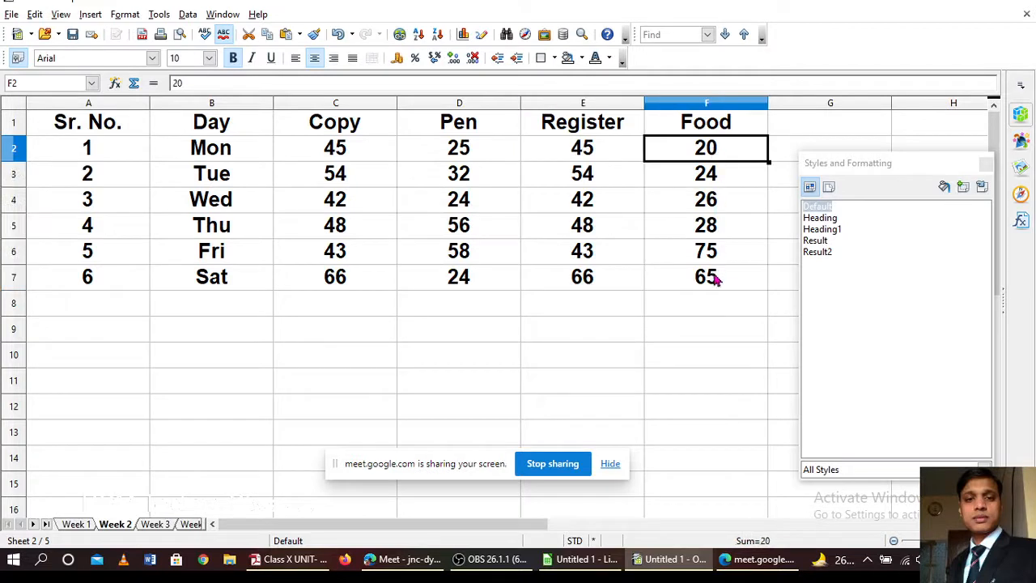
left_click(709, 280, "shift")
left_click(360, 154)
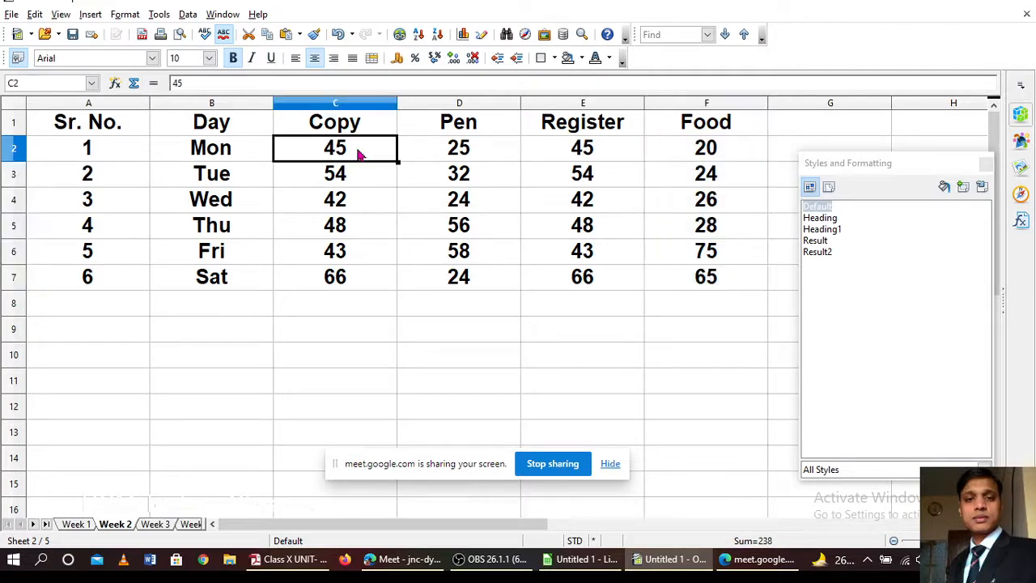
key("ctrl+v")
left_click(473, 305)
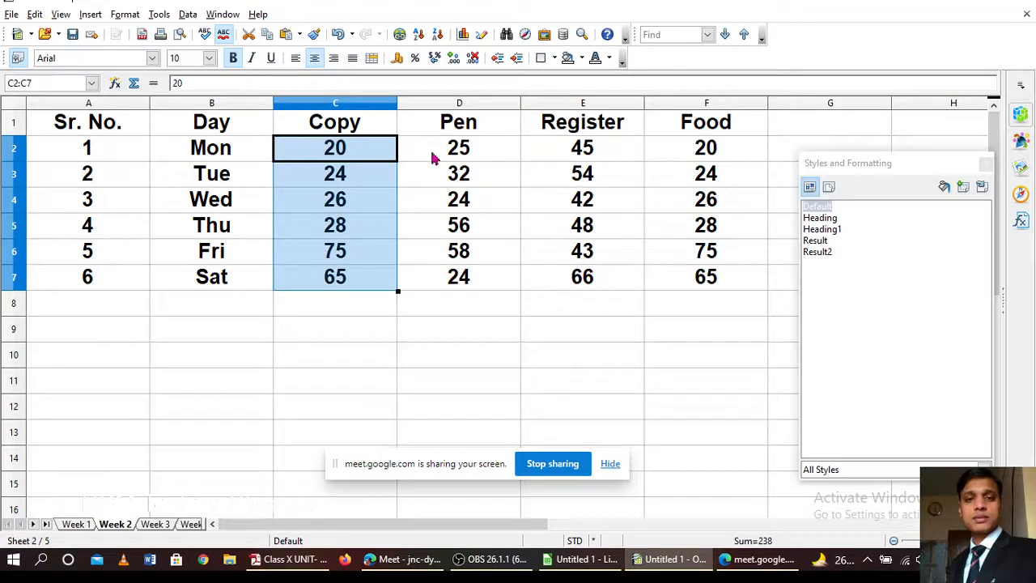
Step: Copy the Wednesday values C4:F4 over the Monday row starting at C2, overwriting the existing data
left_click(308, 205)
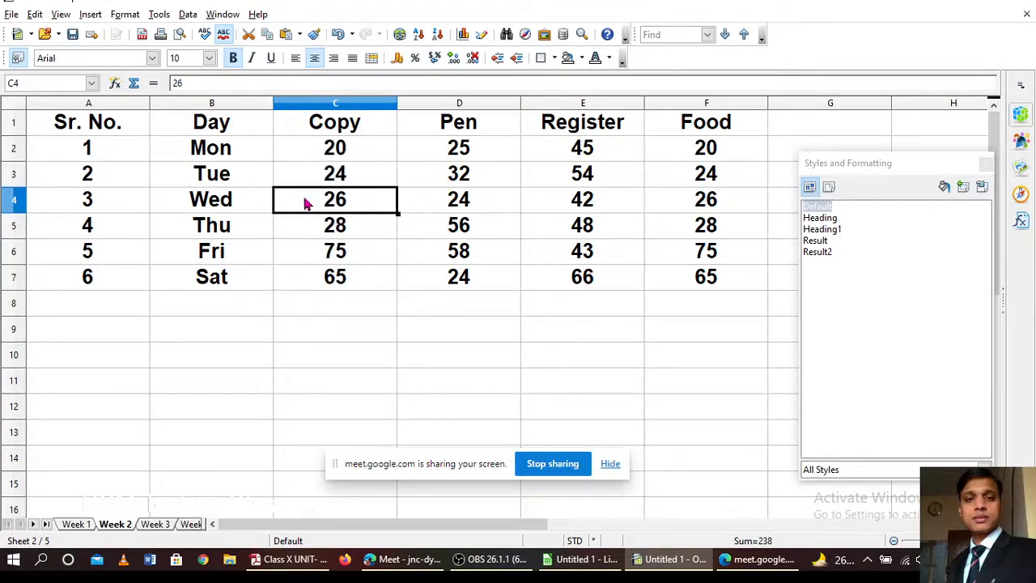
left_click(703, 206, "shift")
key("ctrl+c")
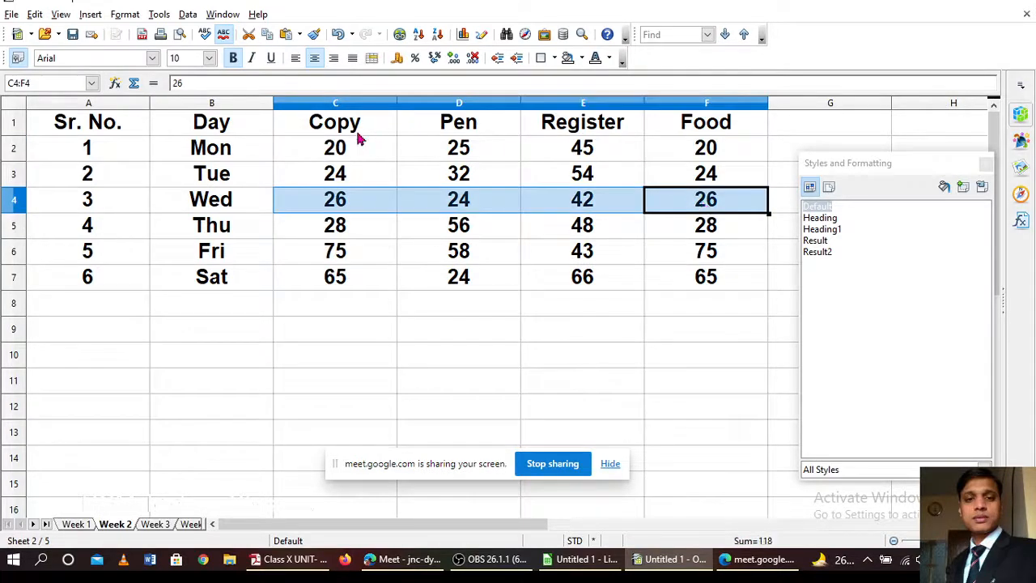
left_click(310, 153)
key("ctrl+v")
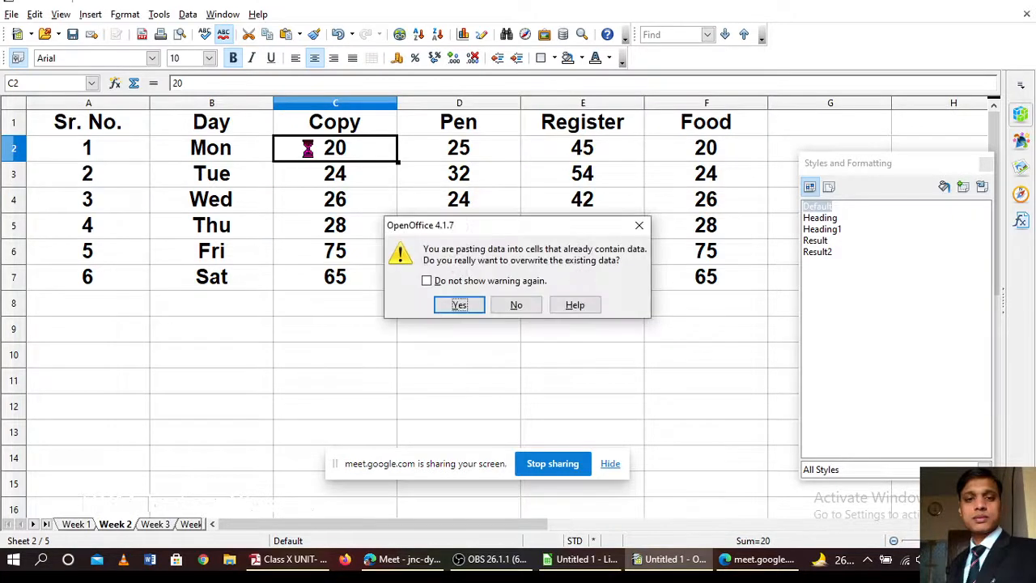
left_click(462, 304)
Step: Copy the Wednesday values C4:F4 over the Saturday row starting at C7, overwriting the existing data
left_click(312, 209)
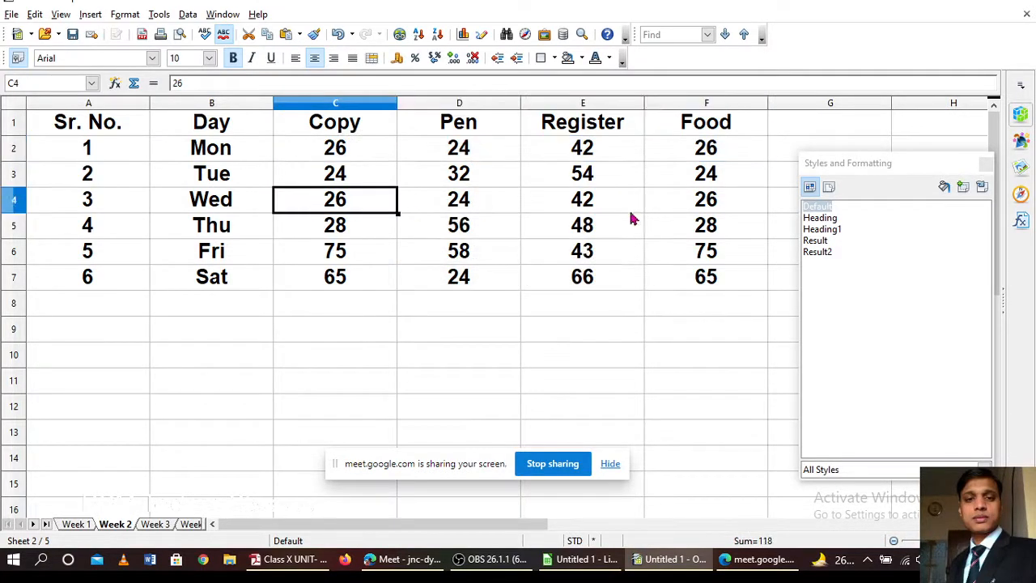
left_click(709, 207, "shift")
key("ctrl+c")
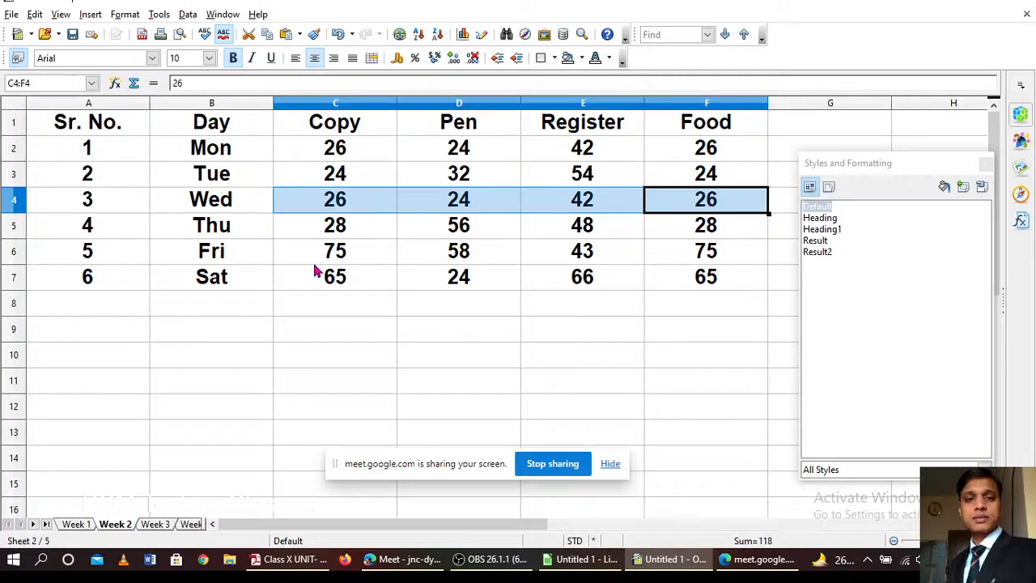
left_click(312, 275)
key("ctrl+v")
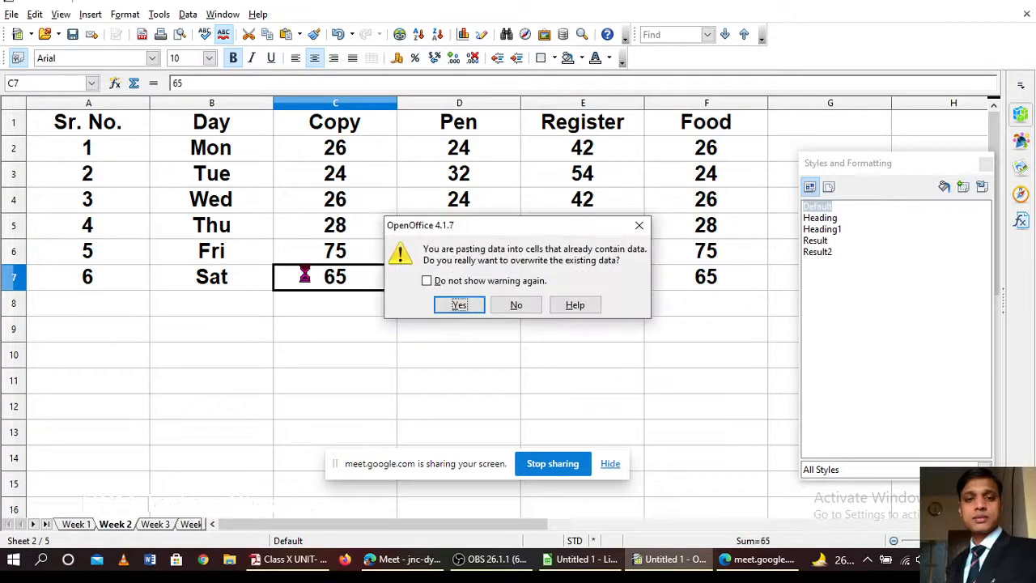
left_click(459, 306)
Step: Switch to the Google Meet call, admit the waiting participant, and return to the OpenOffice Calc spreadsheet
left_click(401, 559)
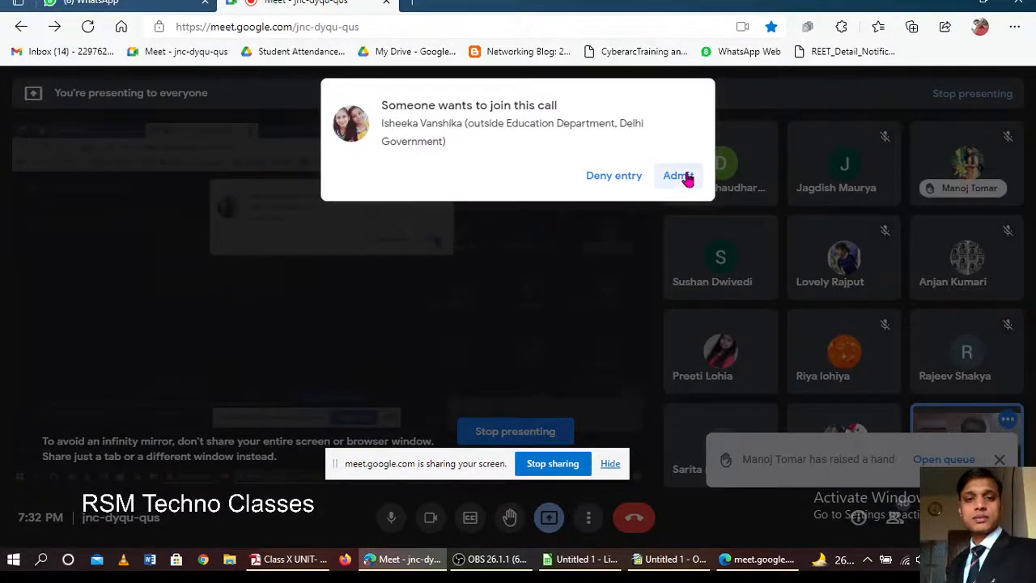
left_click(684, 180)
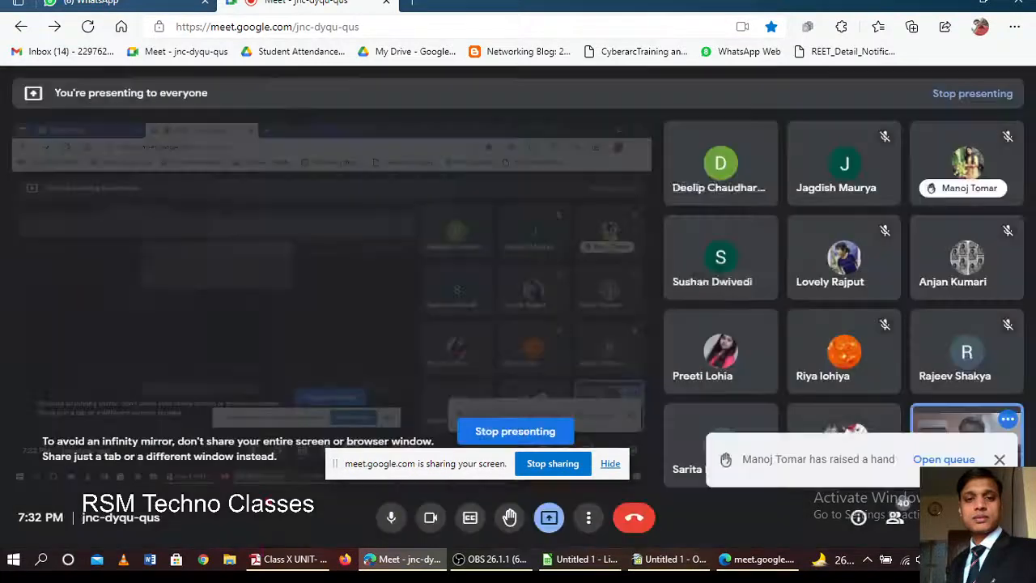
left_click(290, 559)
left_click(403, 558)
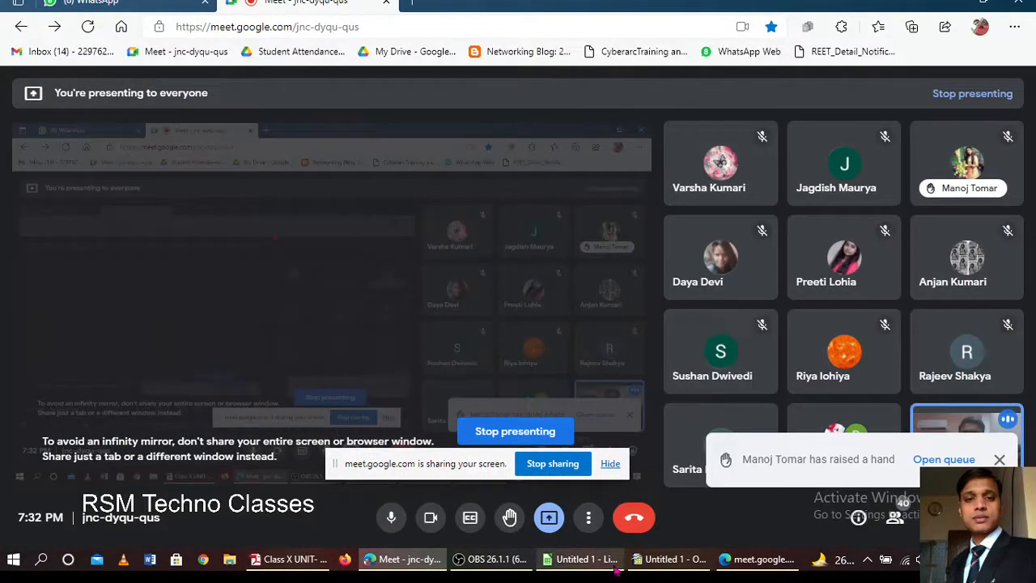
left_click(668, 559)
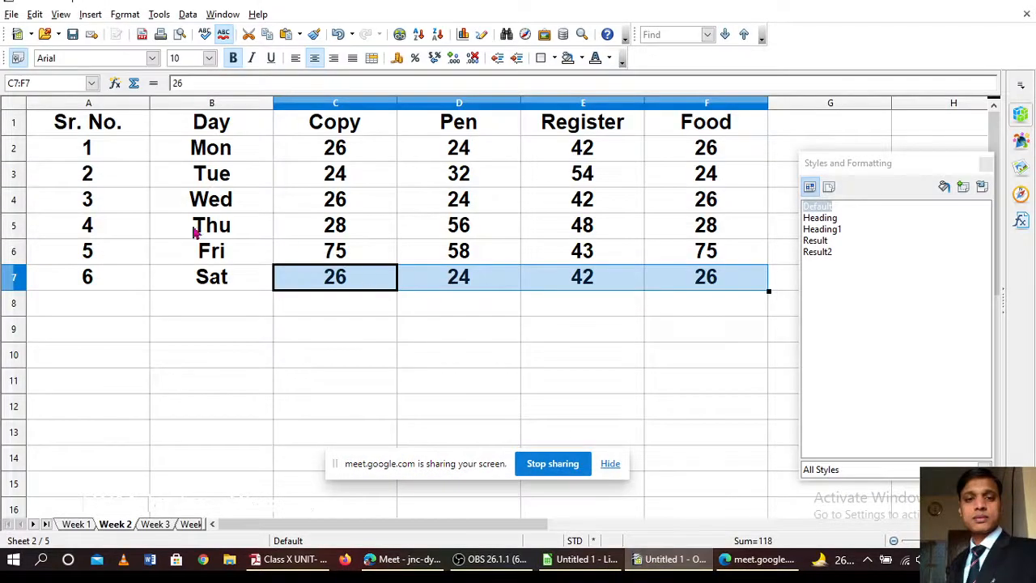
Step: Copy the whole Week 2 table A1:F7 into the Week 3 sheet starting at A1
left_click(95, 133)
left_click(726, 278, "shift")
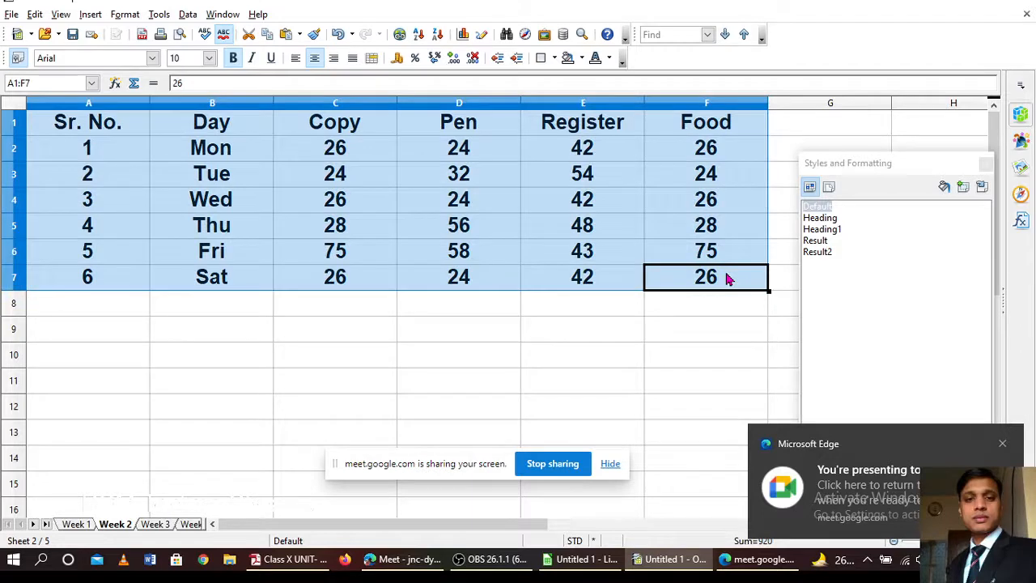
left_click(157, 526)
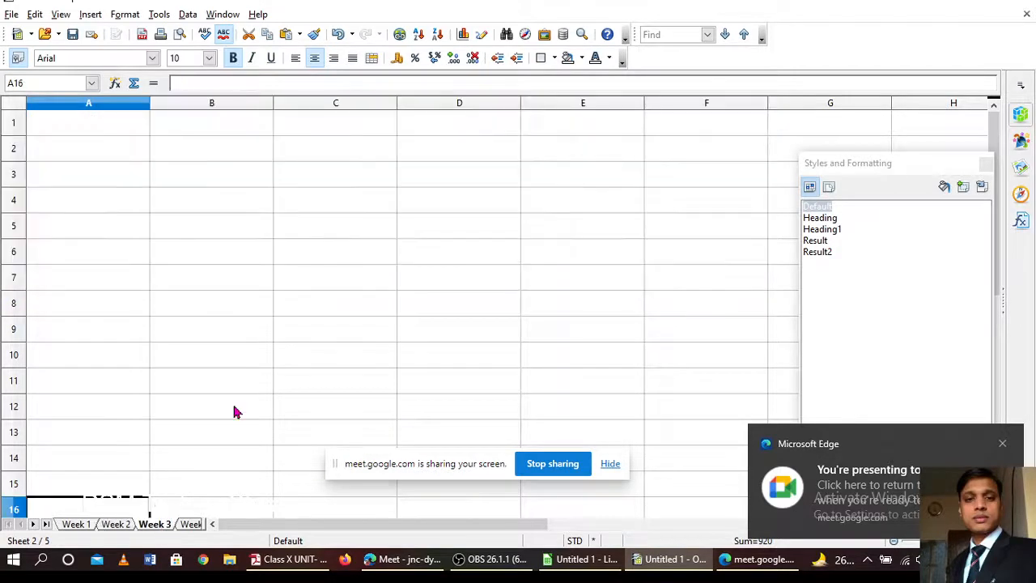
left_click(91, 127)
type("Sr. No.\tDay\tCopy\tPen\tRegister\tFood 1\tMon\t26\t24\t42\t26 2\tTue\t24\t32\t54\t24 3\tWed\t26\t24\t42\t26 4\tThu\t28\t56\t48\t28 5\tFri\t75\t58\t43\t75 6\tSat\t26\t24\t42\t26")
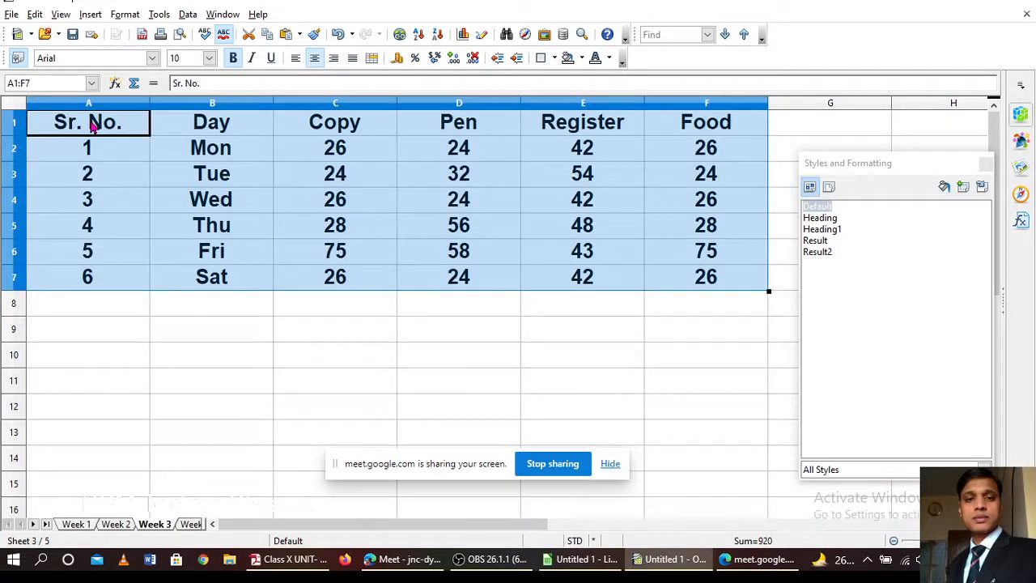
Step: On the Week 3 sheet, copy the Friday values C6:F6 over the Monday row starting at C2, overwriting the existing data
left_click(330, 252)
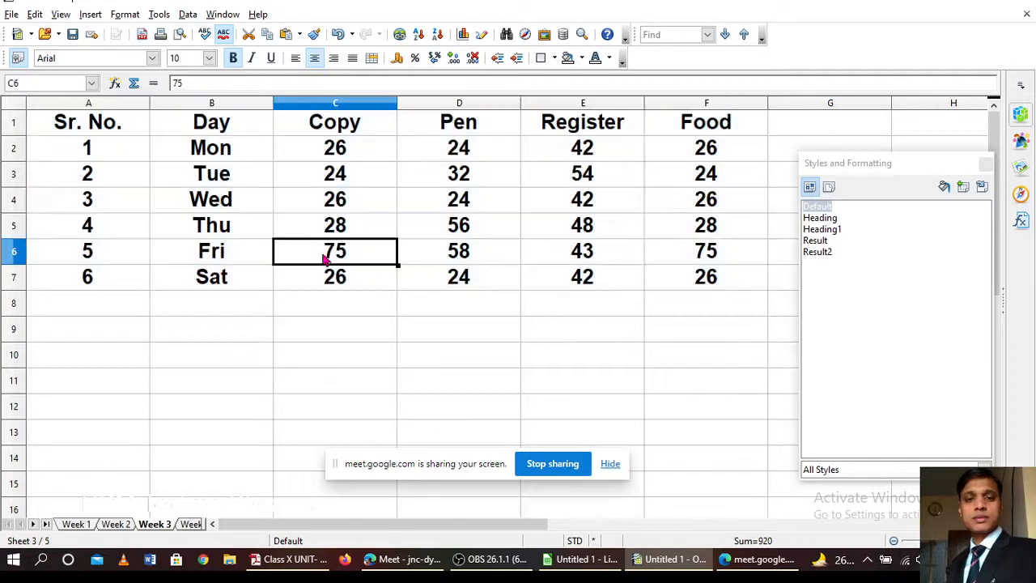
left_click(683, 254, "shift")
left_click(344, 147)
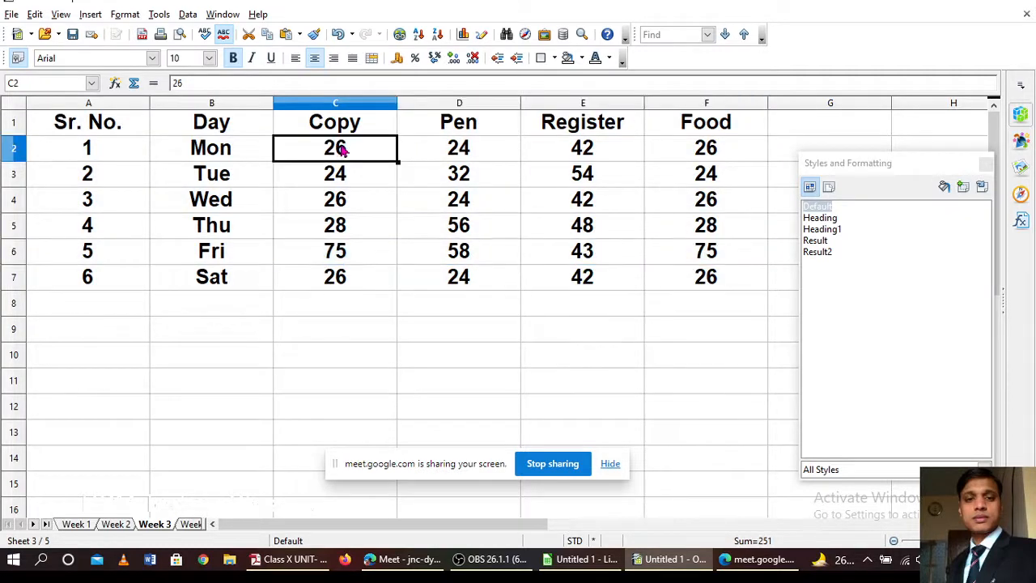
key("ctrl+v")
left_click(460, 305)
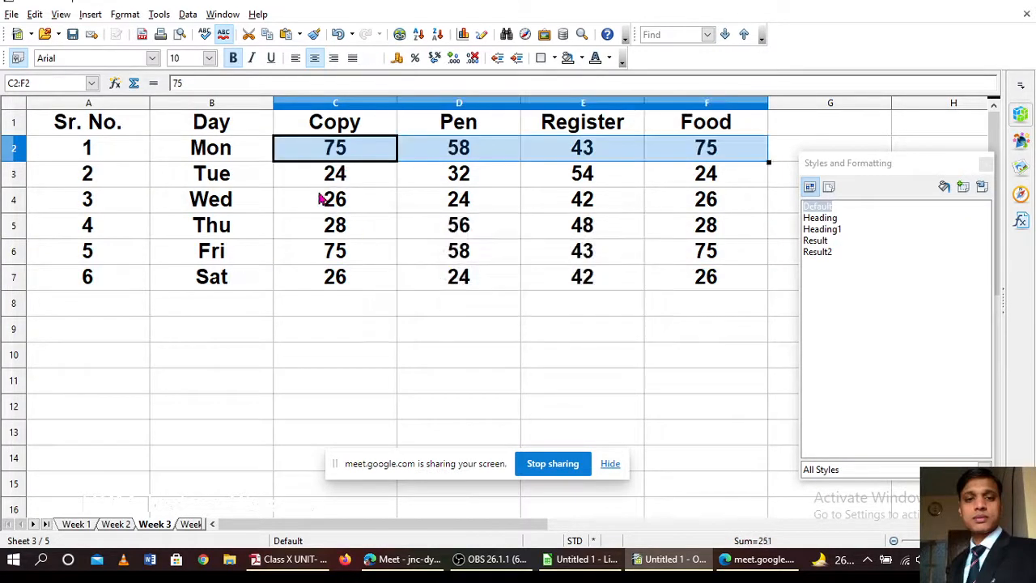
Step: Copy the Wednesday values C4:F4 over the Friday row starting at C6, overwriting the existing data
left_click(324, 200)
left_click(696, 206, "shift")
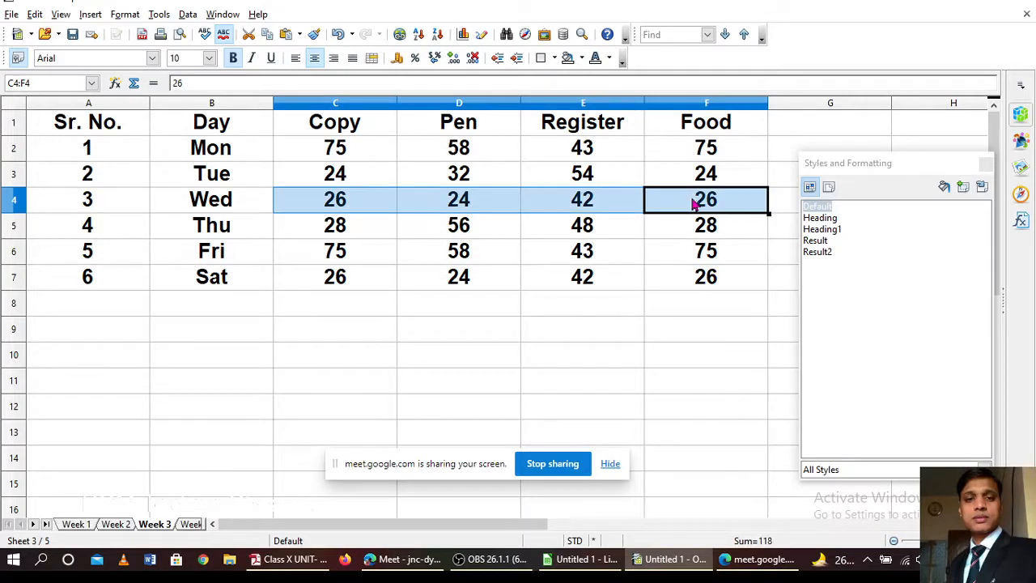
left_click(320, 257)
key("ctrl+v")
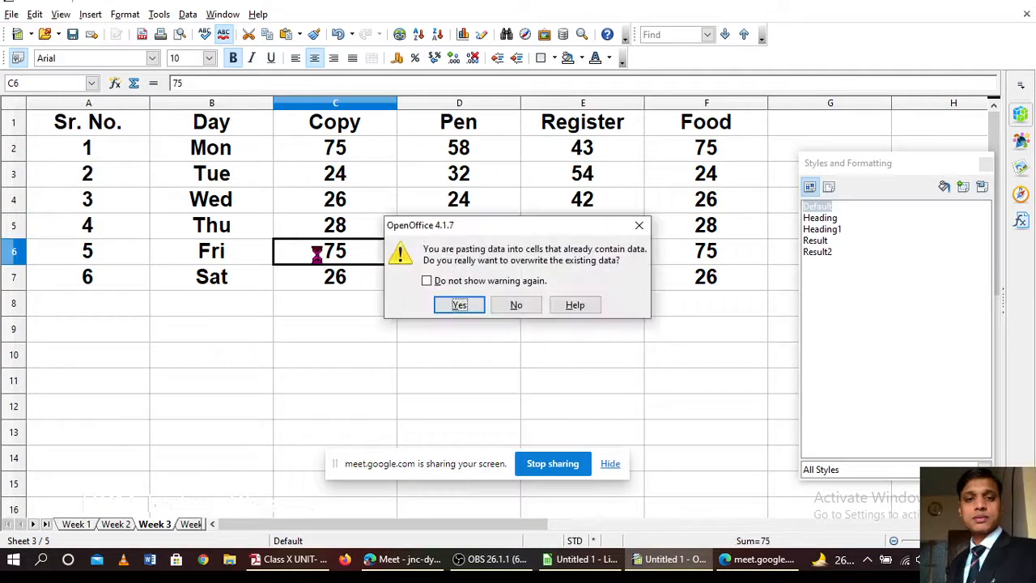
left_click(460, 308)
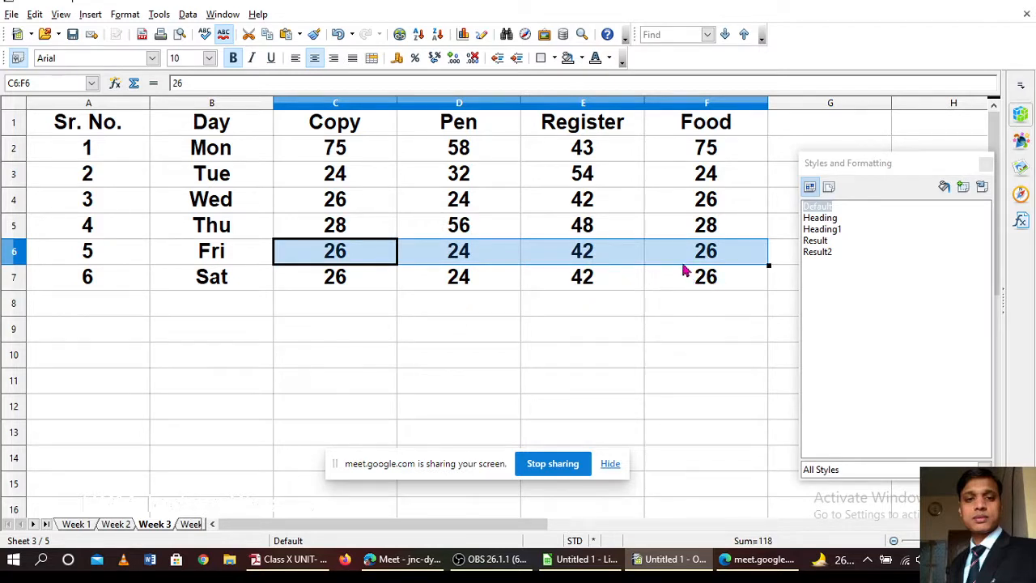
Step: Copy the Pen values D2:D7 over the Food column values starting at F2, overwriting the existing data
left_click(452, 152)
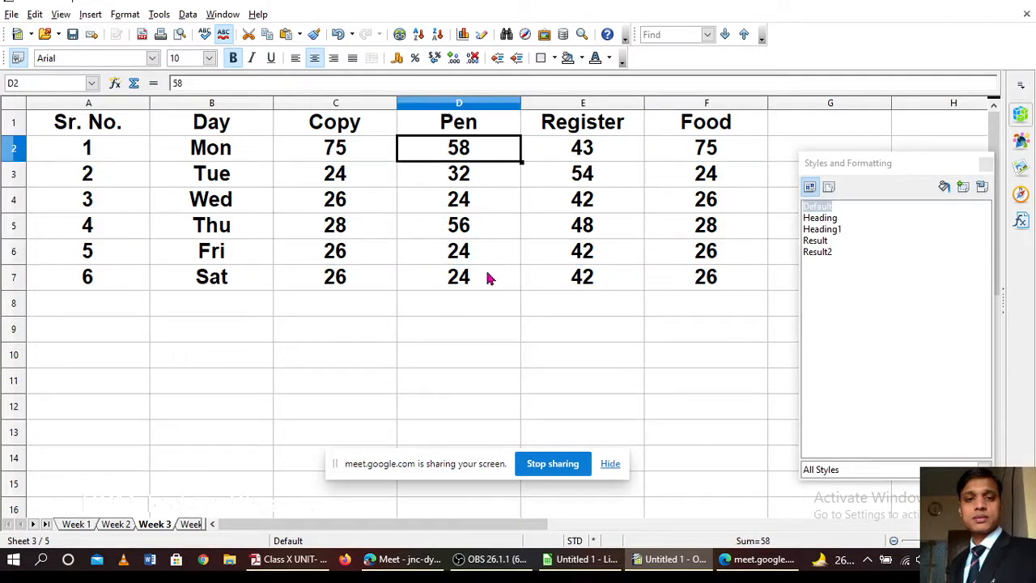
left_click(488, 279, "shift")
key("ctrl+c")
left_click(689, 151)
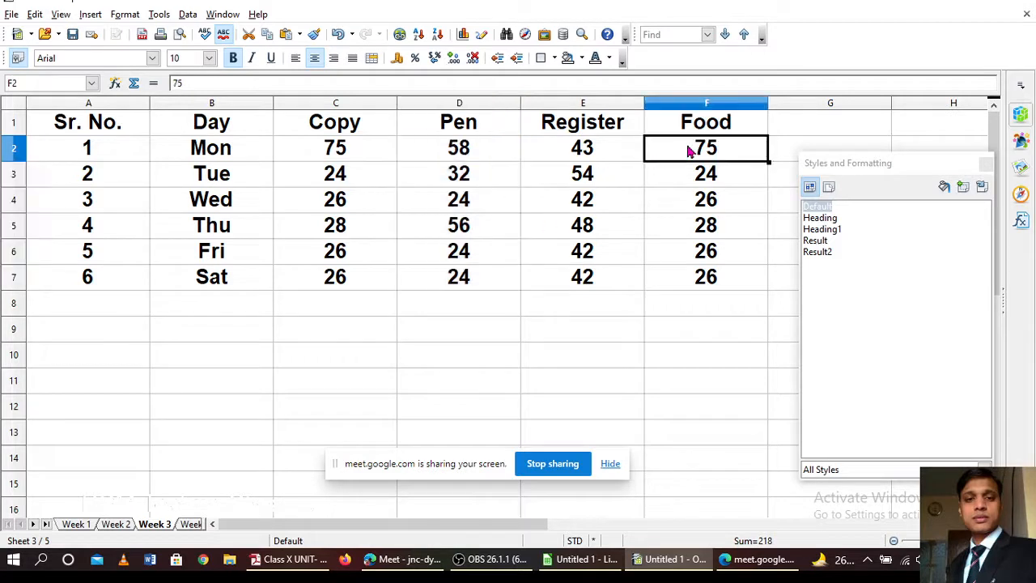
key("ctrl+v")
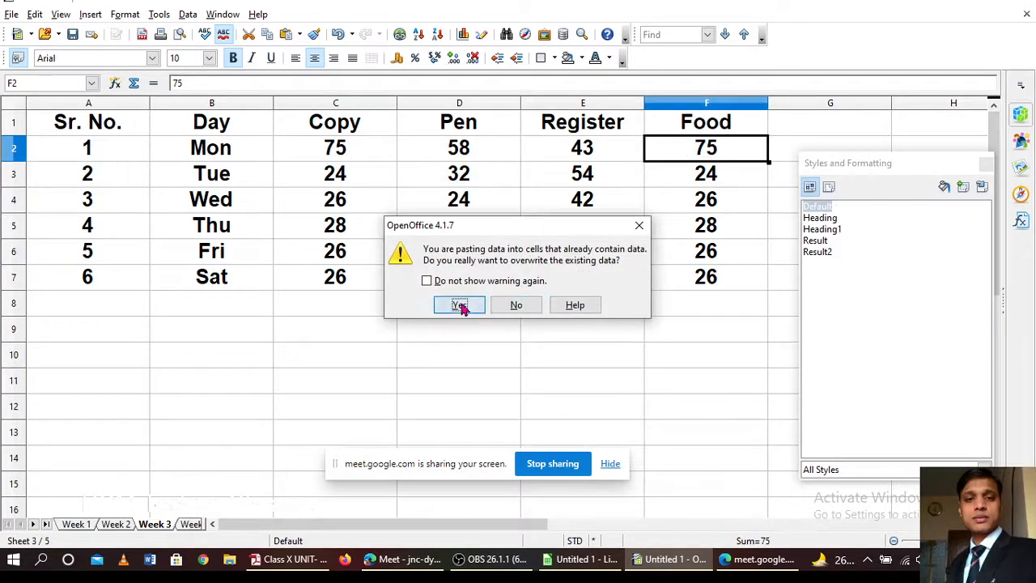
left_click(459, 305)
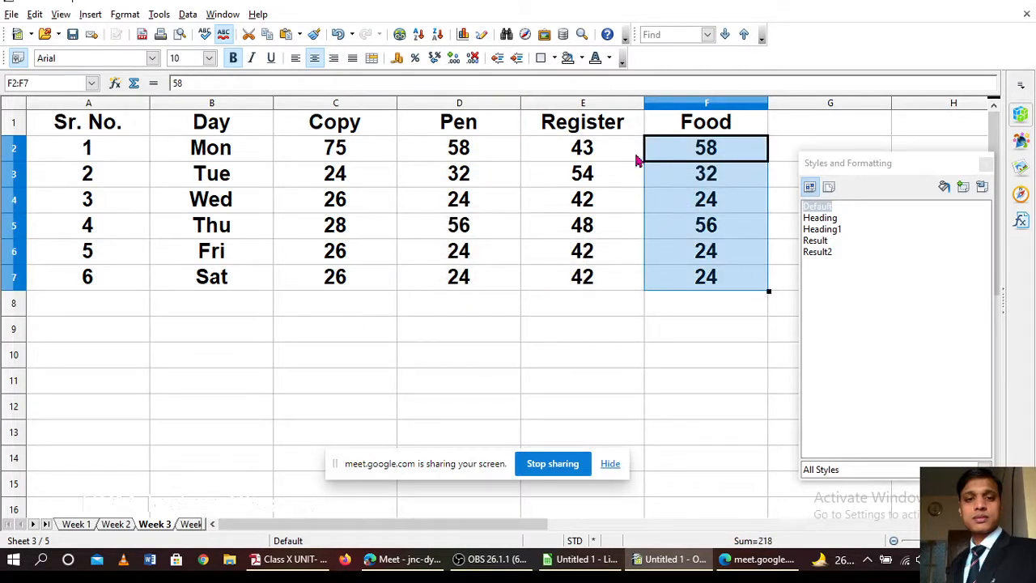
Step: Copy the Register values E2:E7 over the Copy column values starting at C2, overwriting the existing data
left_click(580, 163)
left_click(580, 277, "shift")
key("ctrl+c")
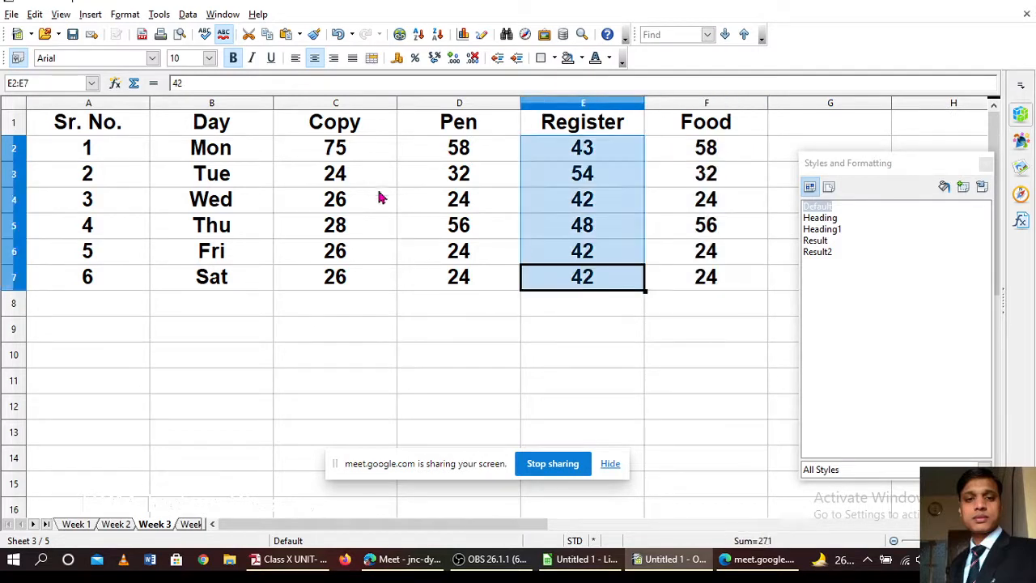
left_click(332, 150)
key("ctrl+v")
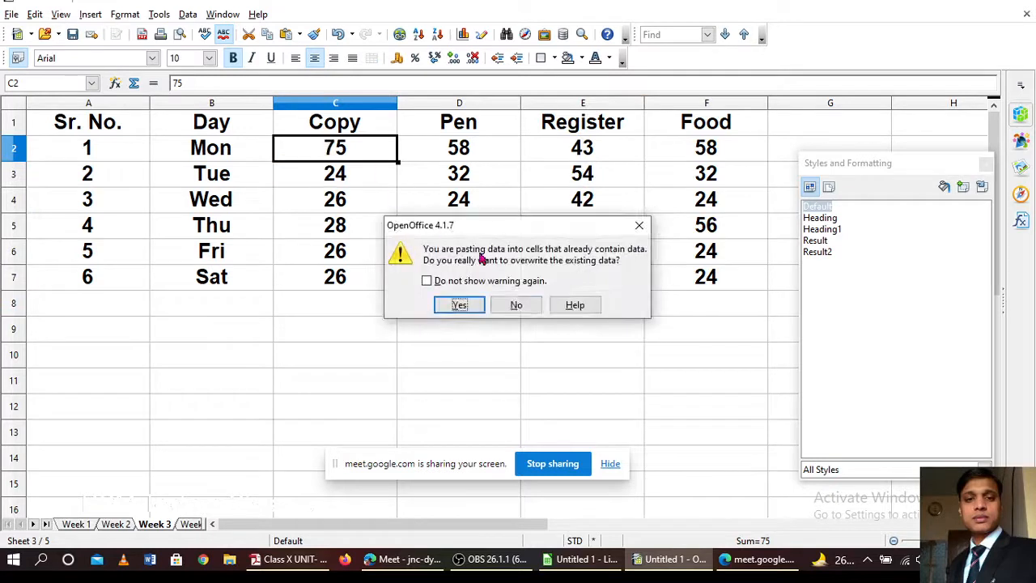
left_click(459, 305)
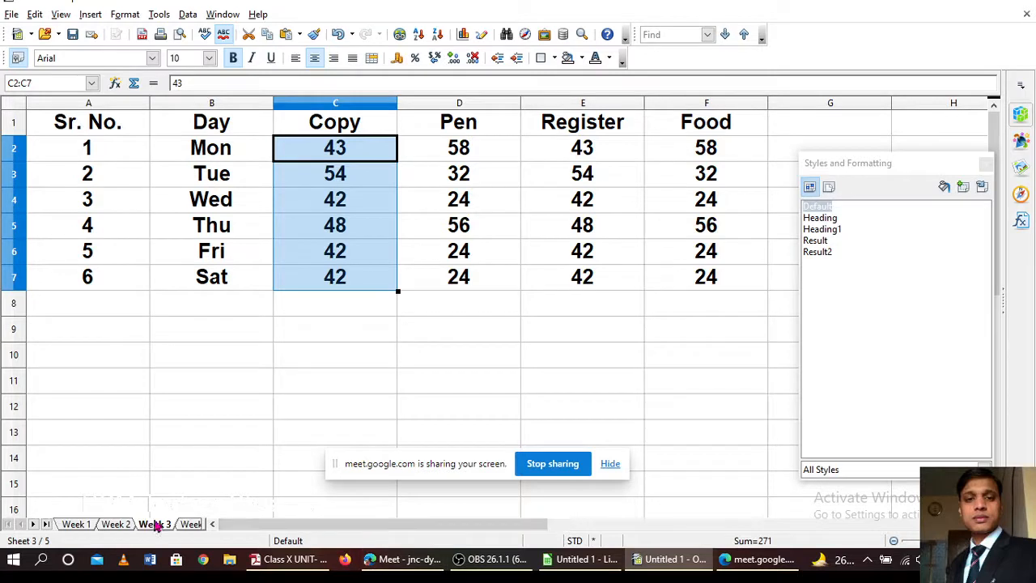
Step: Copy the whole Week 3 table A1:F7 into the Week 4 sheet starting at A1
left_click(192, 524)
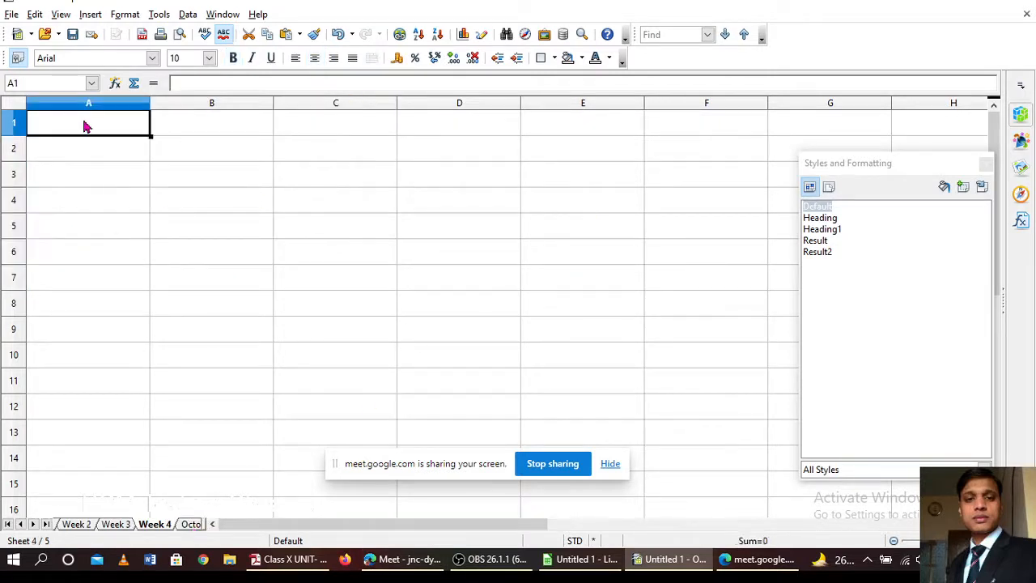
left_click(119, 526)
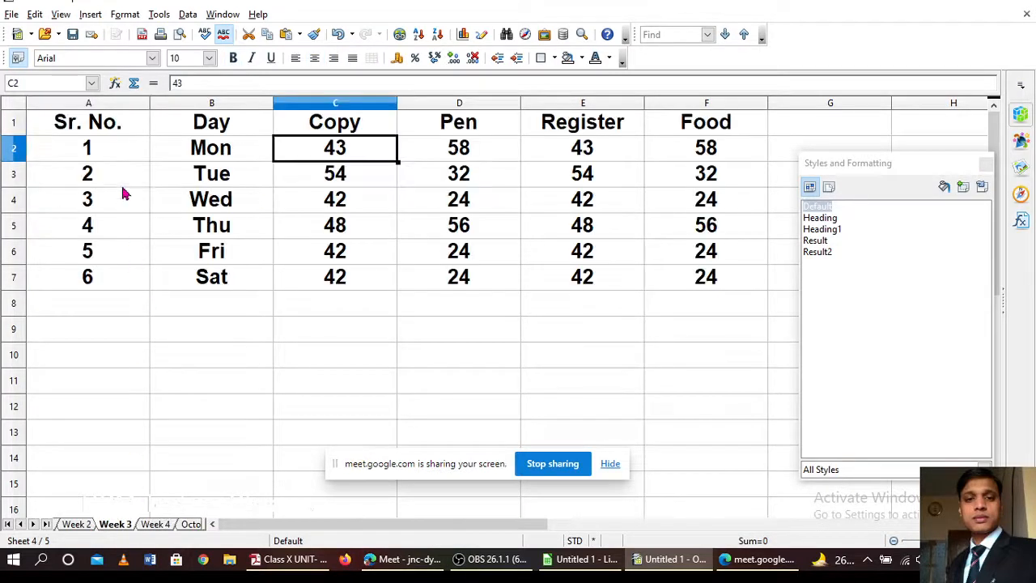
left_click(675, 279, "shift")
key("ctrl+c")
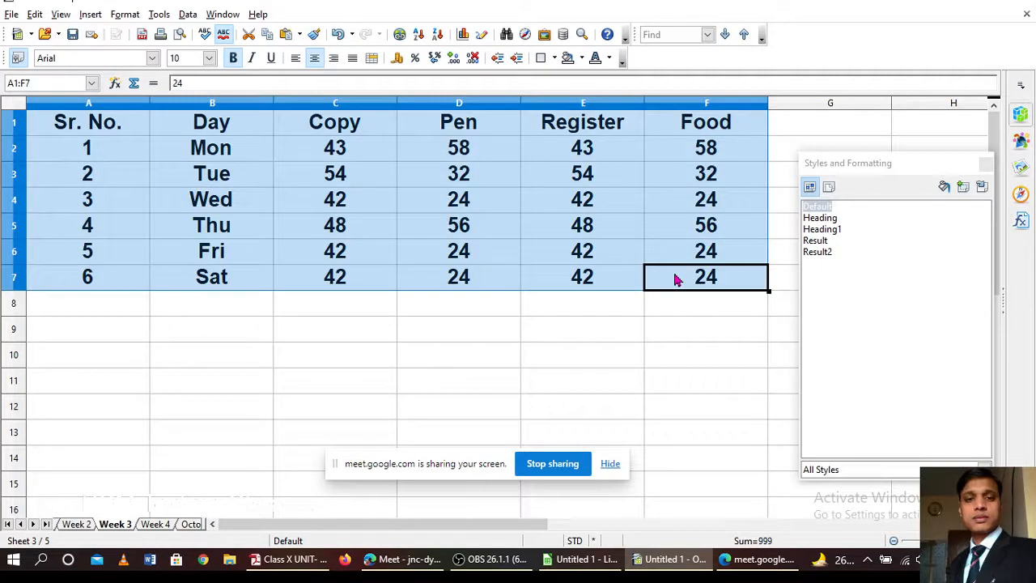
left_click(147, 526)
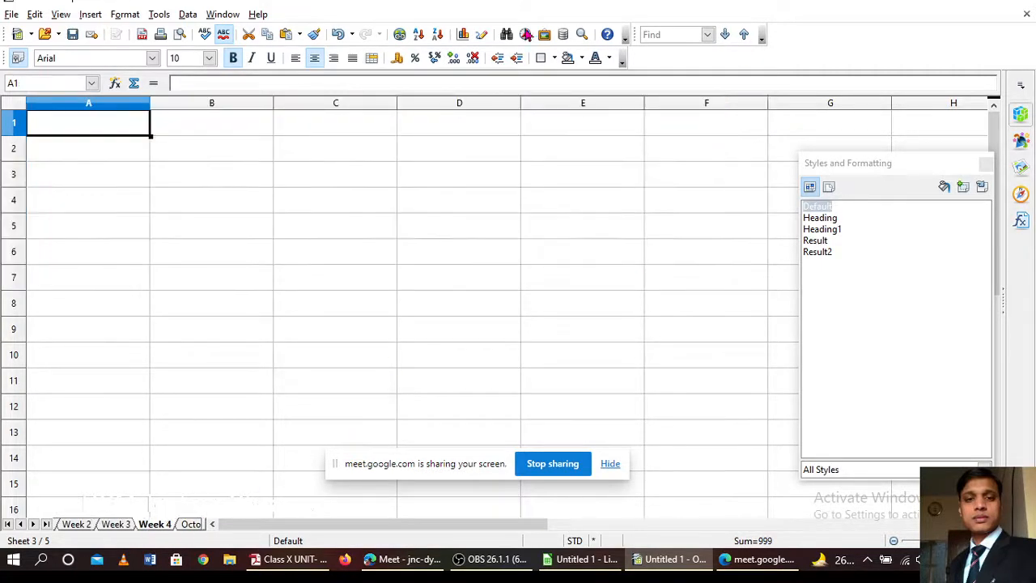
key("ctrl+v")
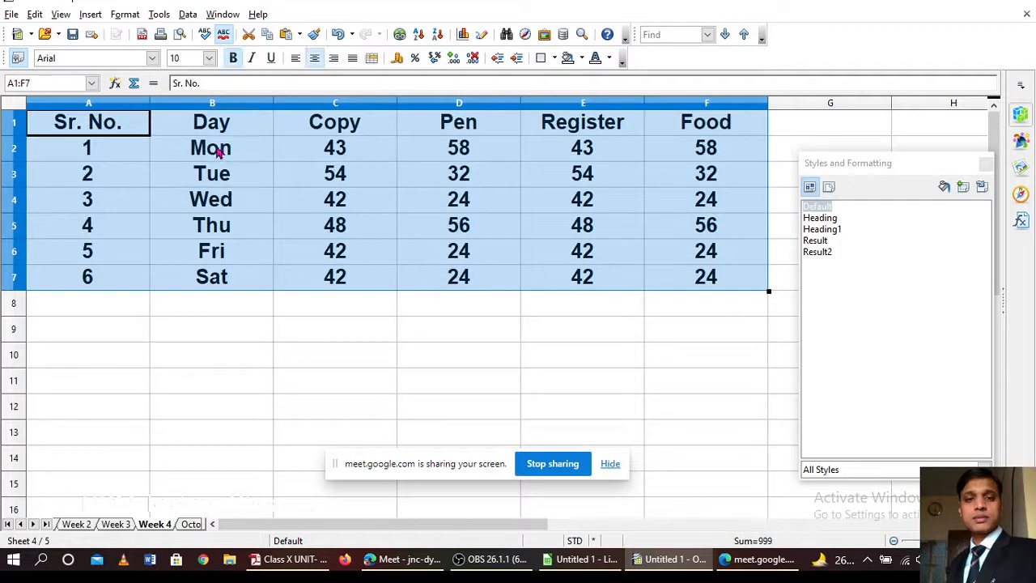
Step: On the Week 4 sheet, copy the Monday values C2:F2 over the Thursday row starting at C5, overwriting the existing data
left_click(327, 157)
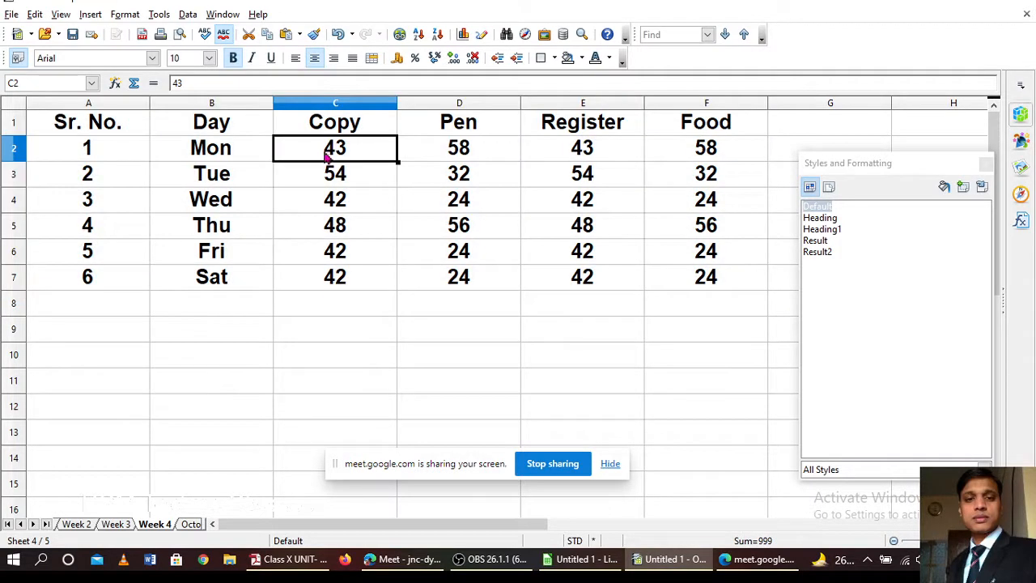
left_click(706, 149, "shift")
key("ctrl+c")
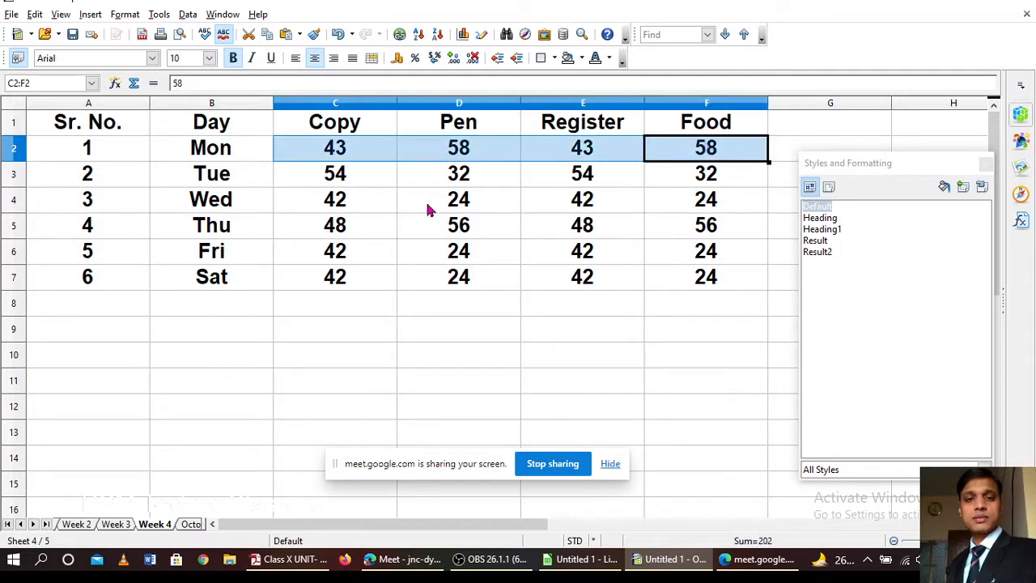
left_click(336, 227)
key("ctrl+v")
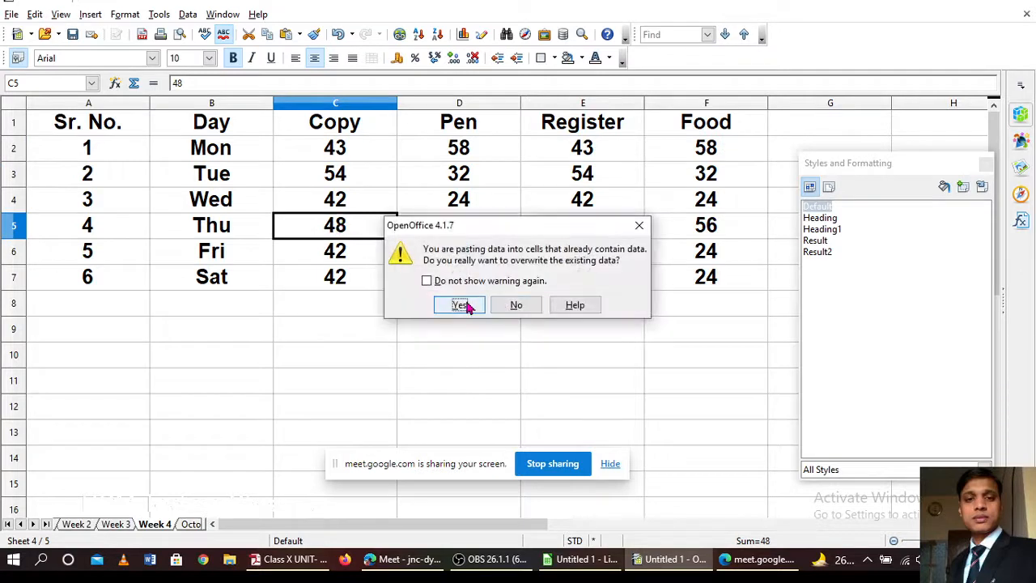
left_click(459, 305)
Step: Copy the Food values F2:F7 over the Pen column values starting at D2, overwriting the existing data
left_click(700, 150)
left_click(698, 275, "shift")
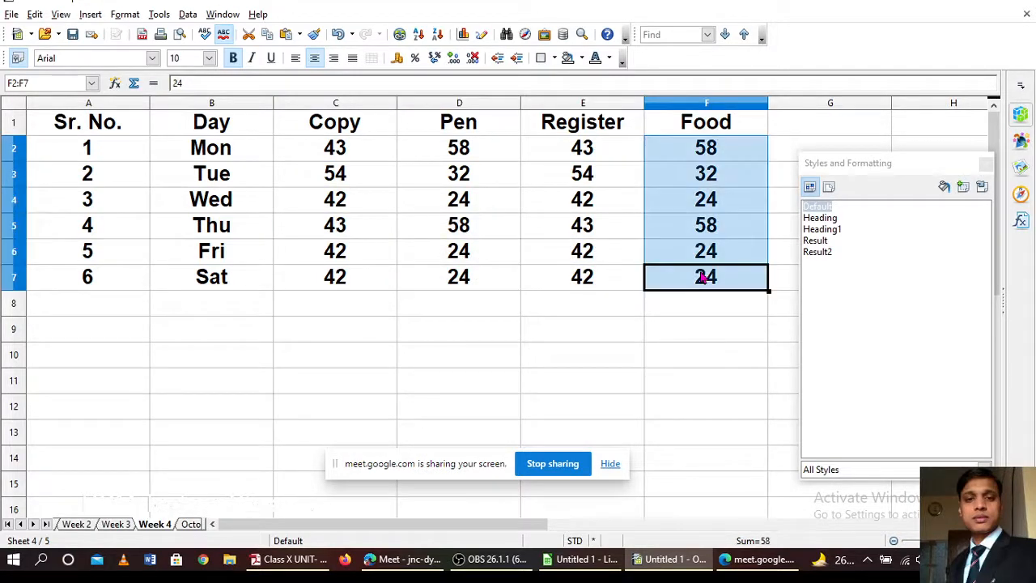
key("ctrl+c")
left_click(458, 148)
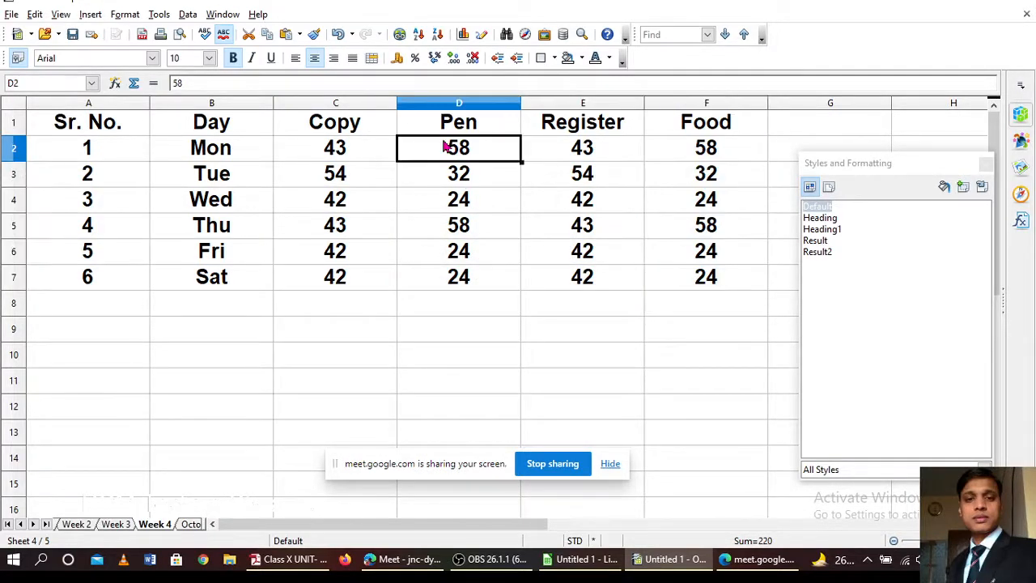
key("ctrl+v")
left_click(459, 305)
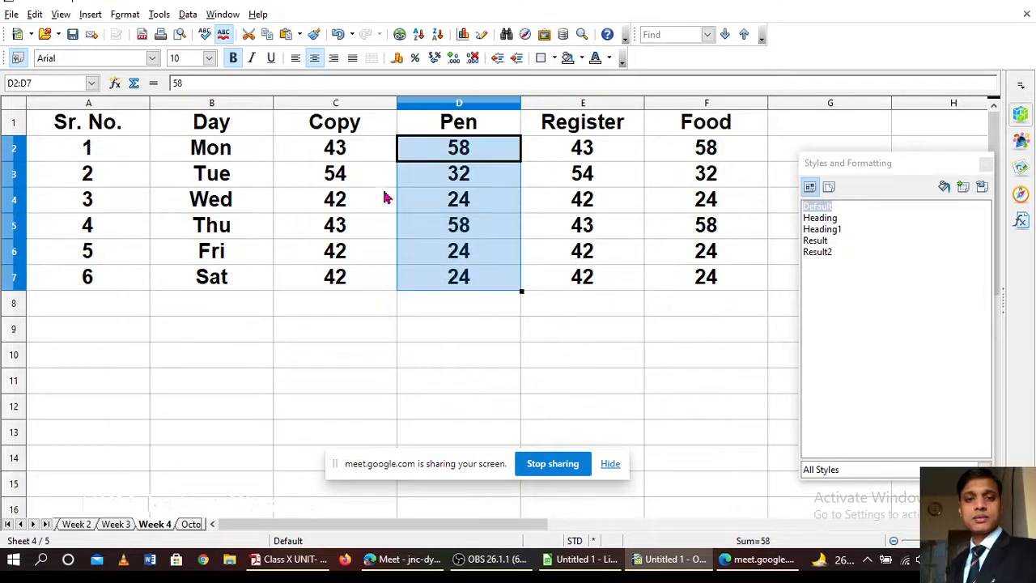
Step: Copy the Copy column values C2:C7 over the Register values E2:E7, overwriting the existing data
left_click(335, 152)
left_click(335, 277, "shift")
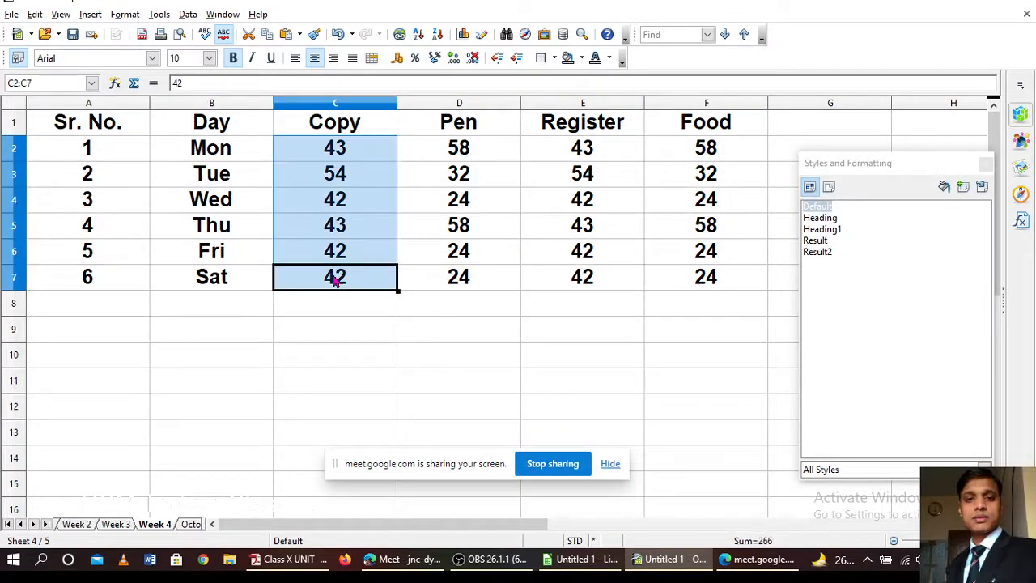
left_click(606, 162)
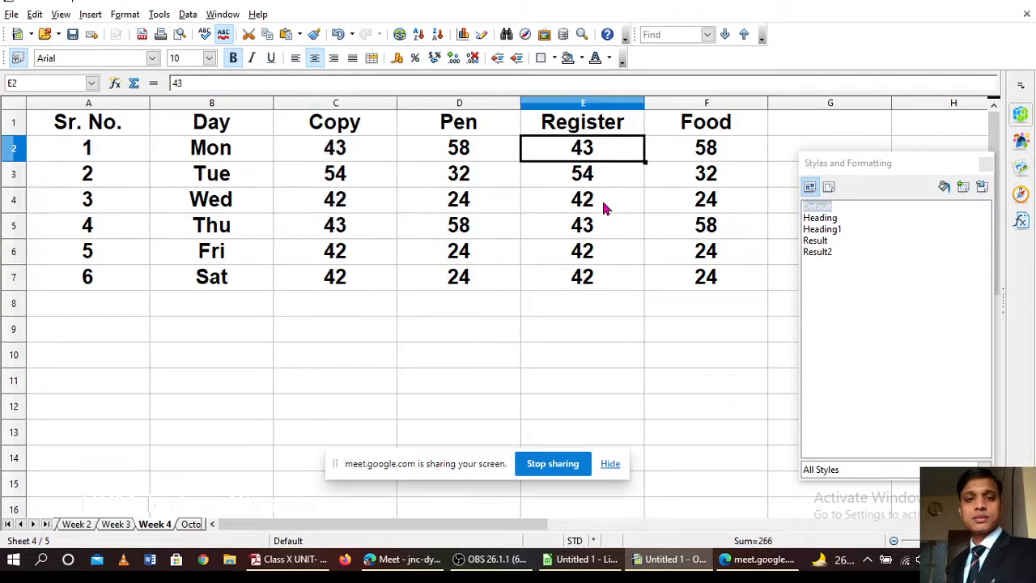
left_click(592, 280, "shift")
key("ctrl+v")
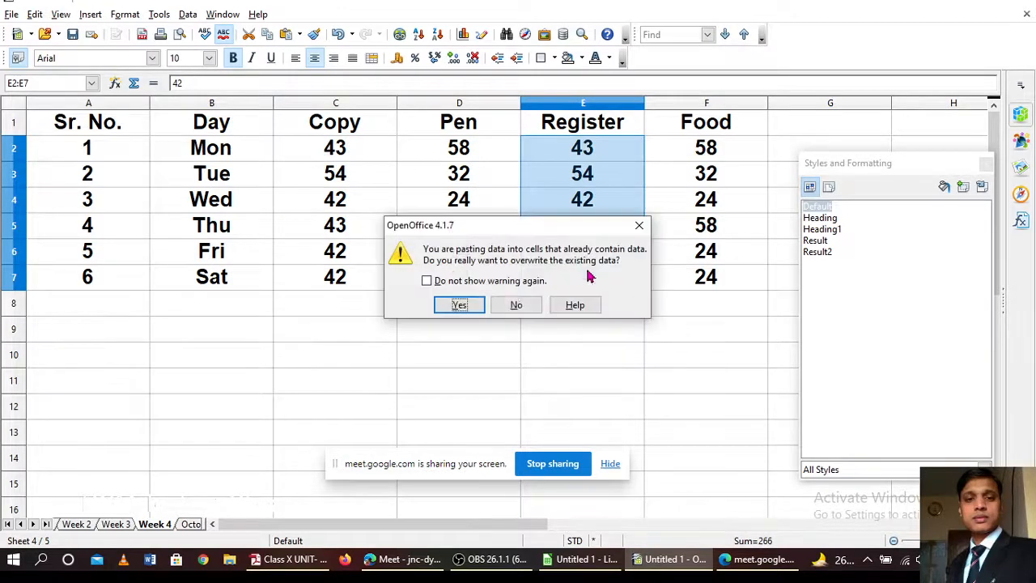
left_click(459, 304)
Step: Copy the Wednesday values C4:F4 over the Monday row starting at C2, overwriting the existing data
left_click(307, 207)
left_click(694, 205, "shift")
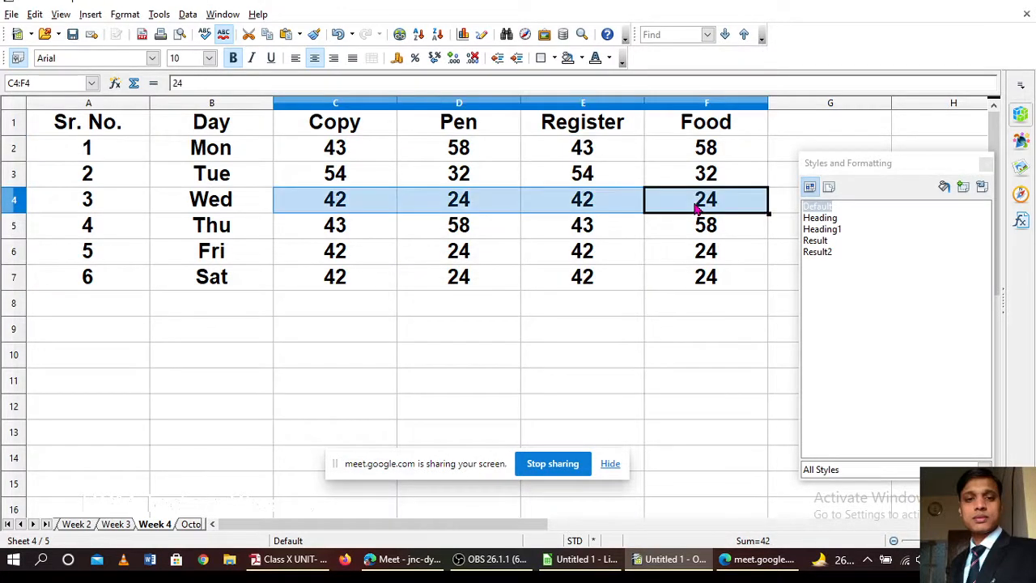
left_click(342, 150)
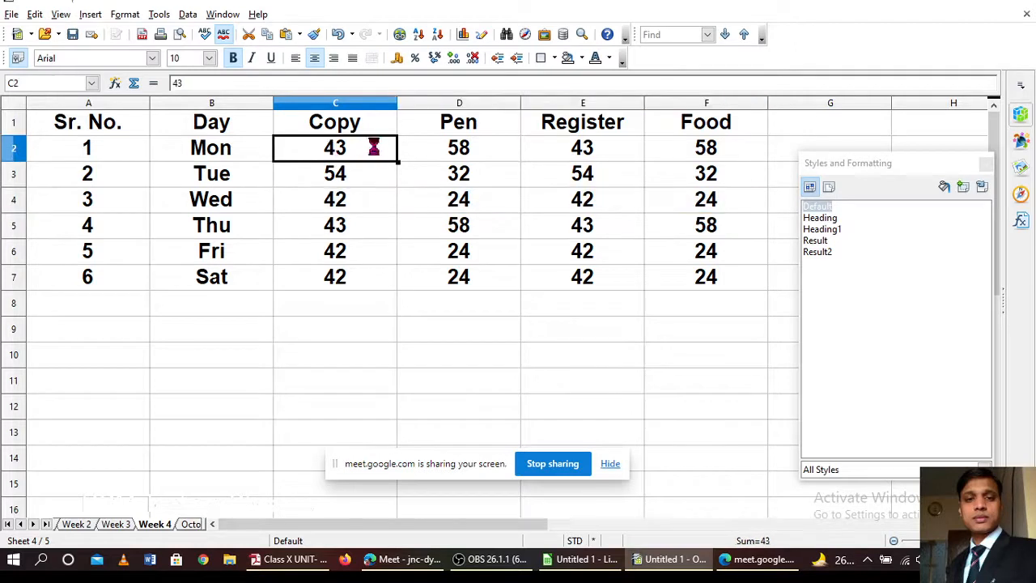
key("ctrl+v")
left_click(459, 304)
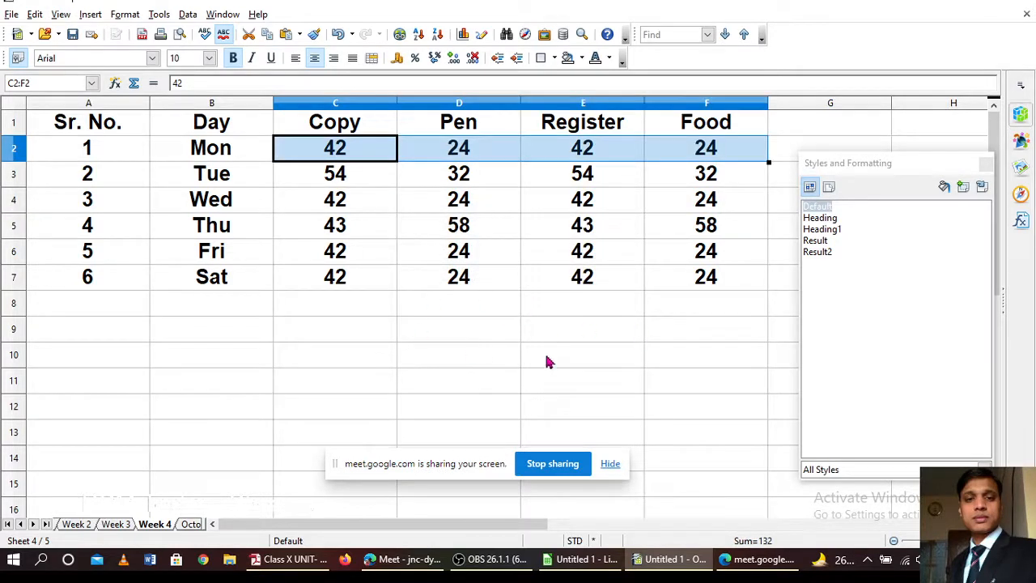
left_click(601, 389)
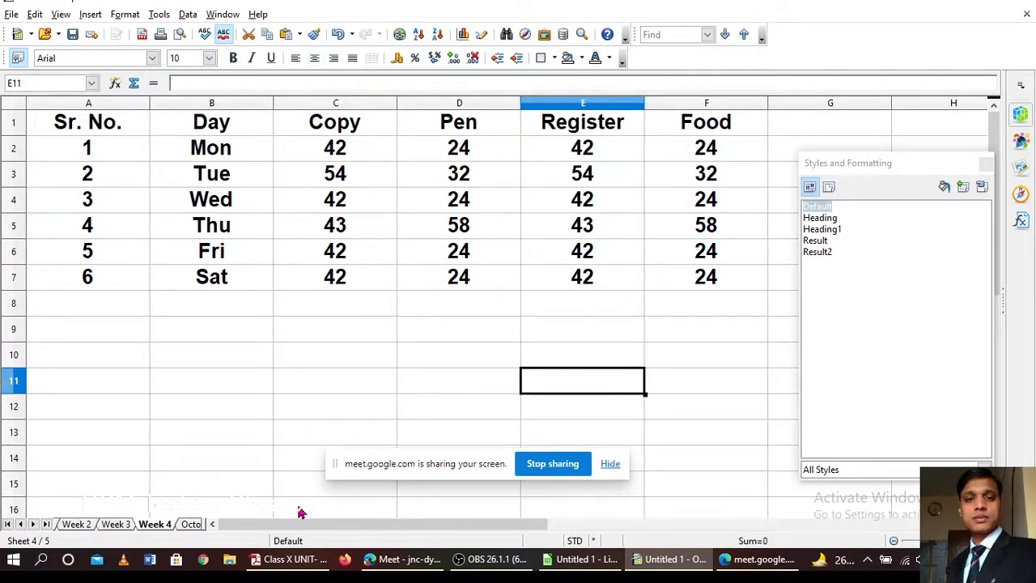
Step: Switch to Google Meet to admit the participant waiting to join, and return to the OpenOffice spreadsheet's October 2021 sheet
left_click(402, 558)
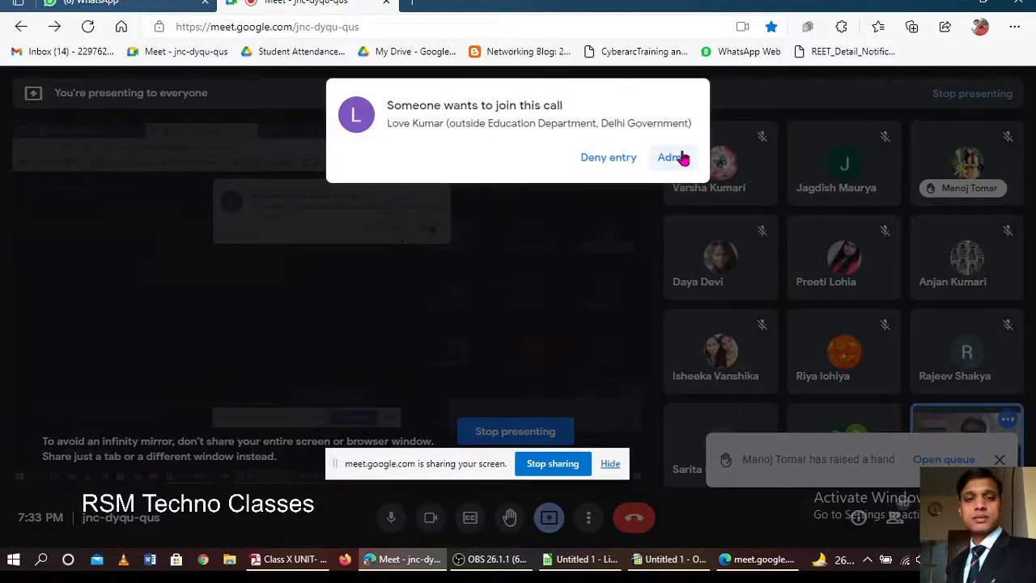
left_click(677, 157)
left_click(289, 558)
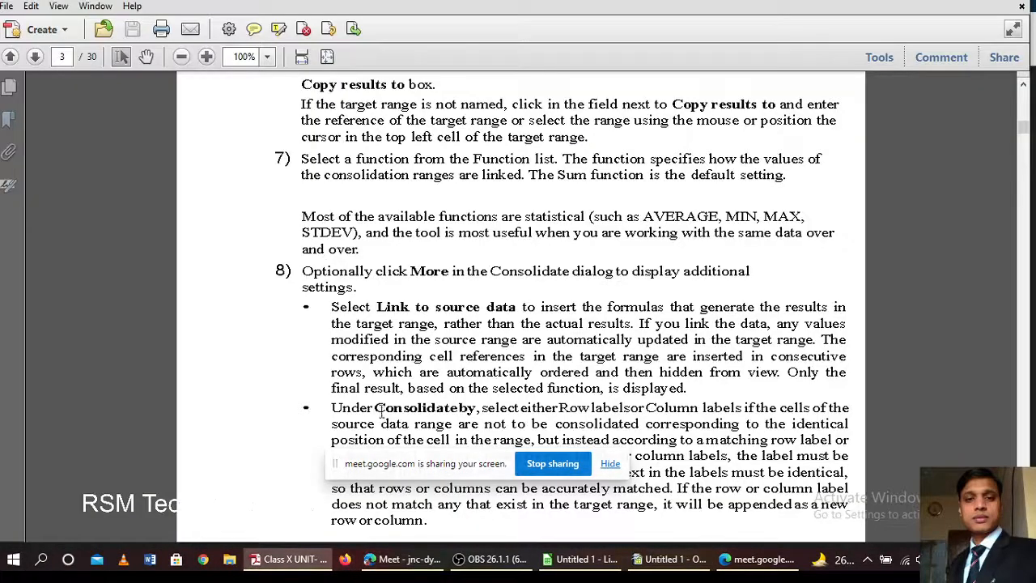
left_click(403, 559)
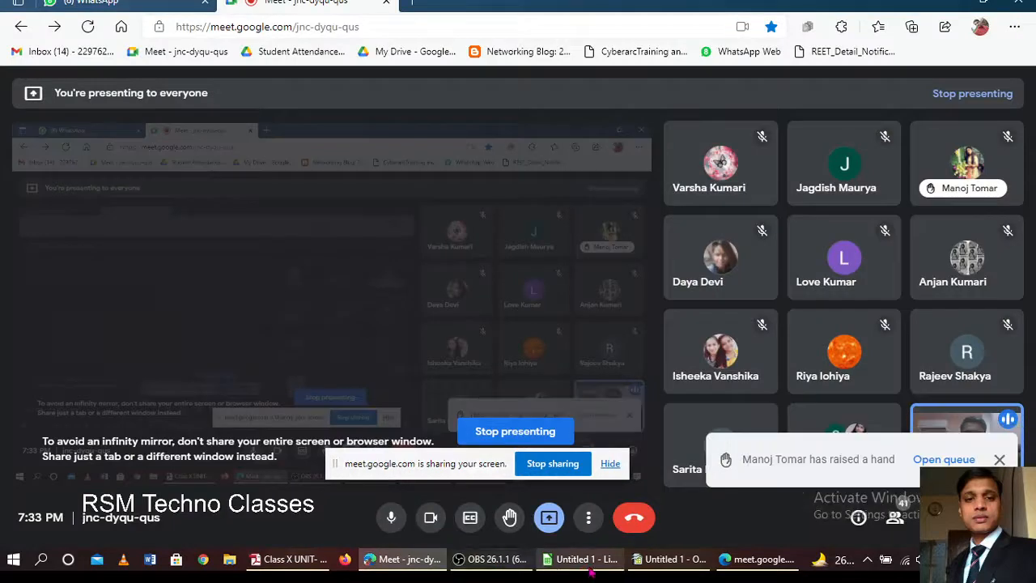
left_click(670, 559)
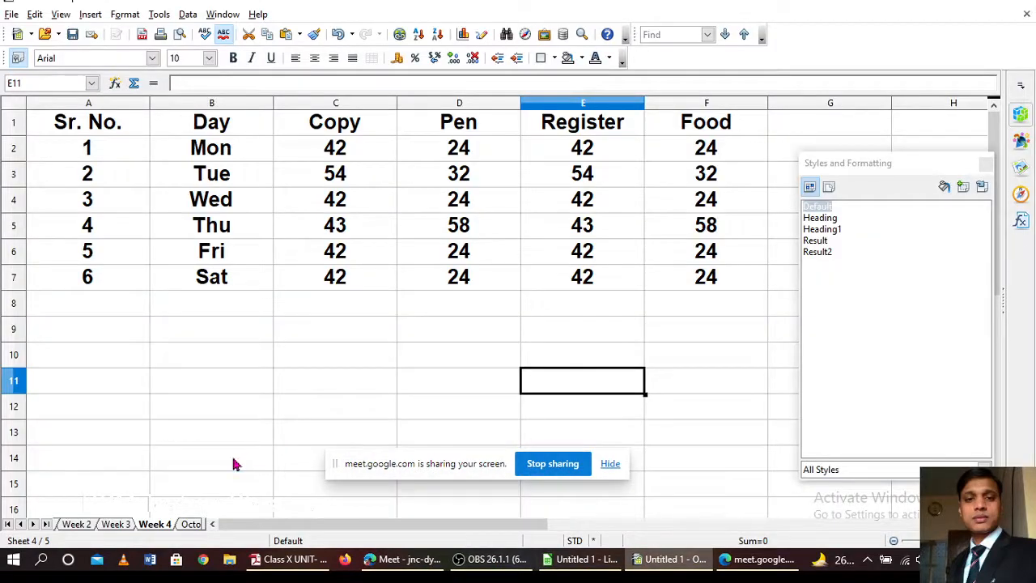
left_click(195, 526)
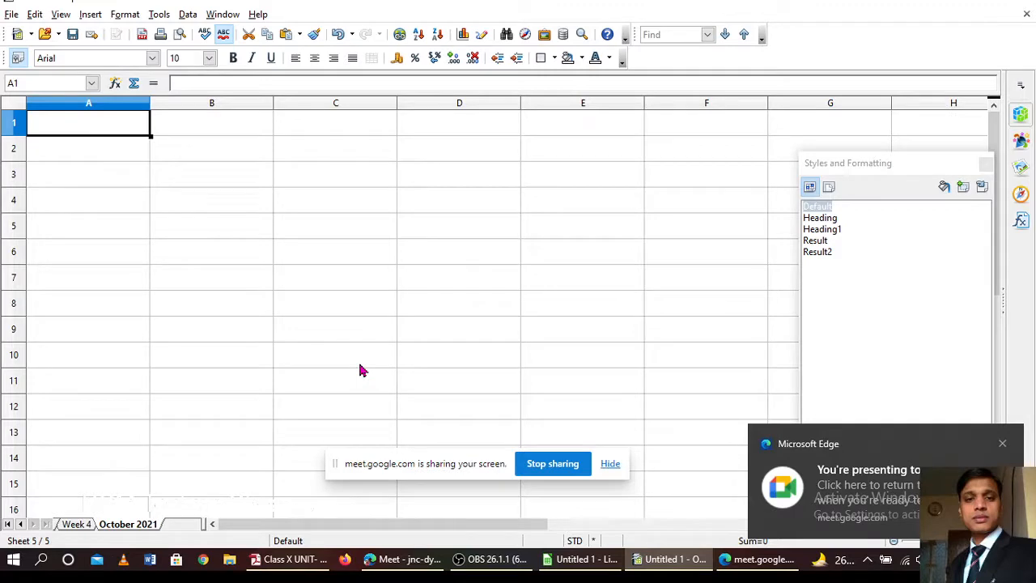
Step: Switch to the Class X UNIT PDF and review the Consolidating data section, including the Consolidate dialog figure and the Data > Consolidate instruction
left_click(292, 561)
scroll(432, 354, "up", 4)
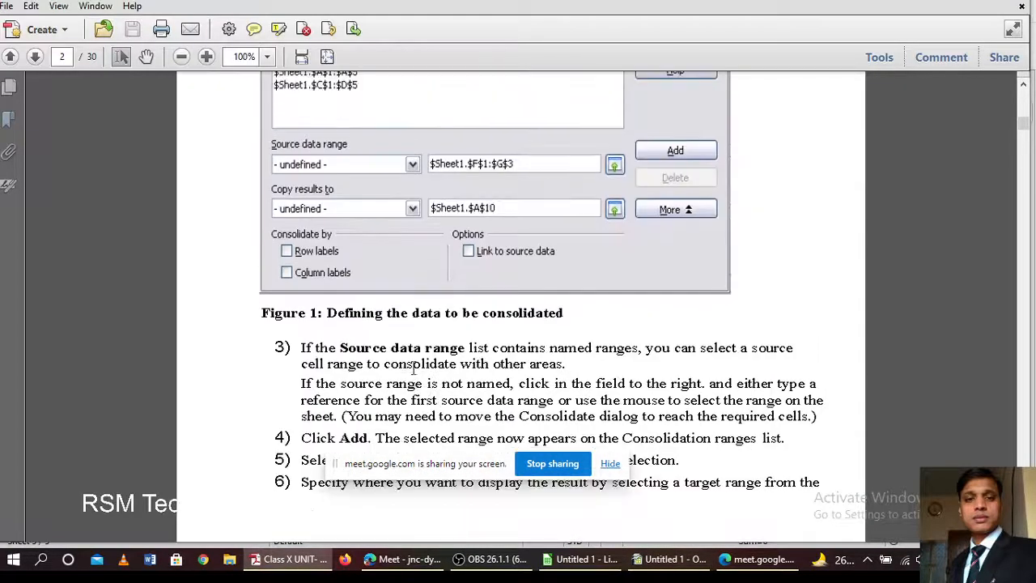
scroll(410, 345, "up", 5)
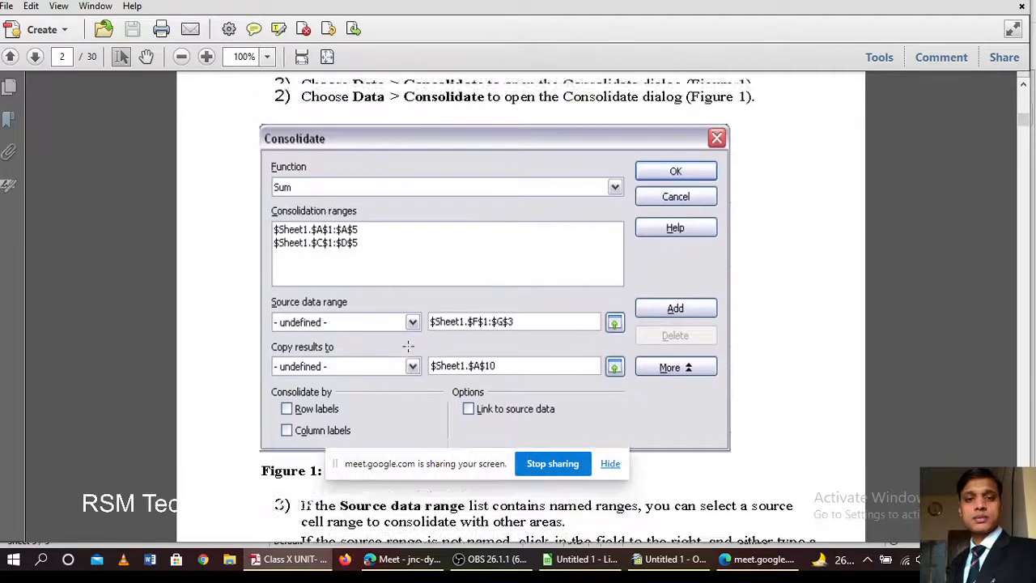
scroll(375, 379, "up", 1)
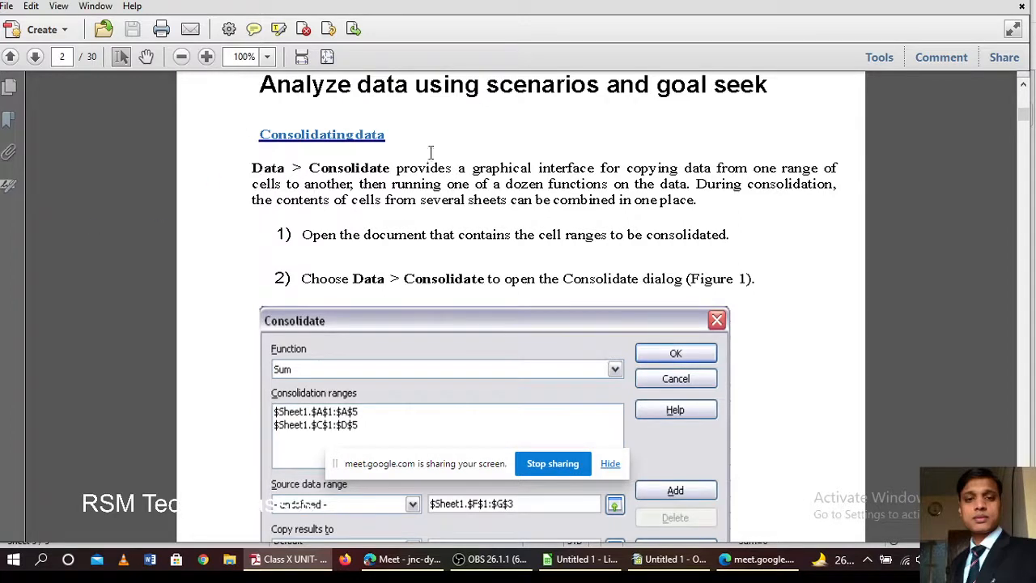
left_click_drag(249, 167, 375, 174)
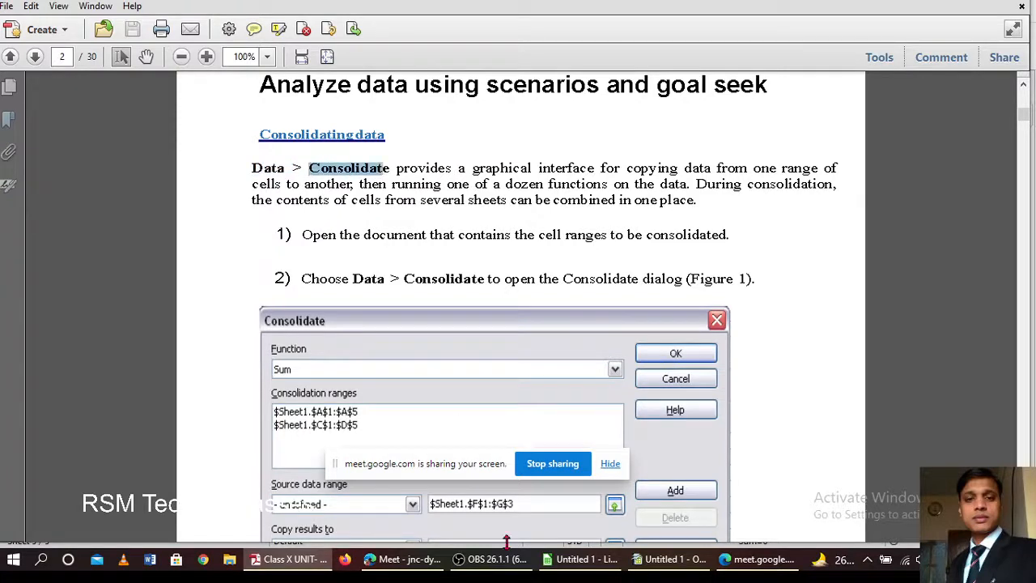
Step: Admit the next waiting participant to the Google Meet call and go back to the OpenOffice spreadsheet
left_click(403, 558)
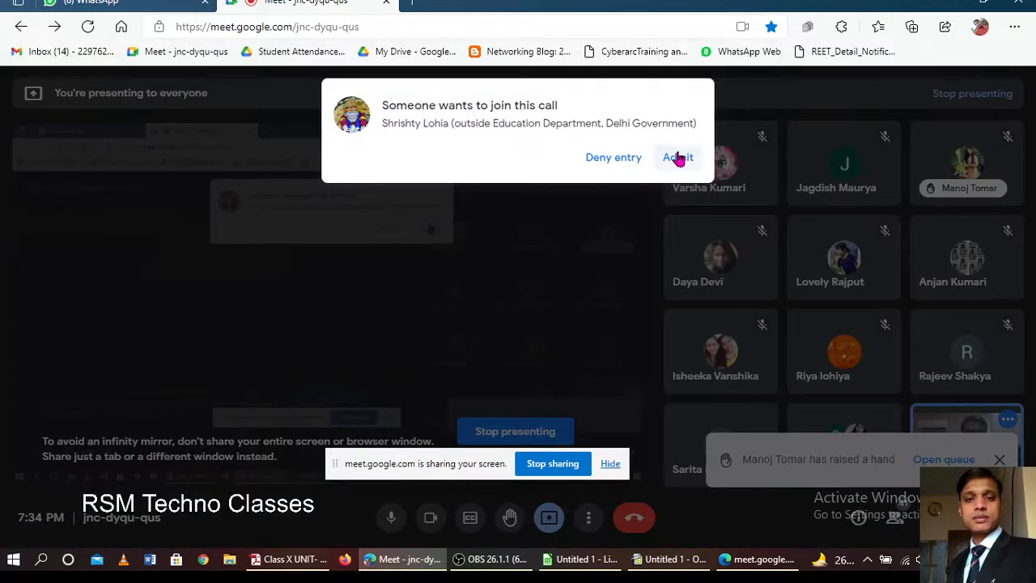
left_click(678, 155)
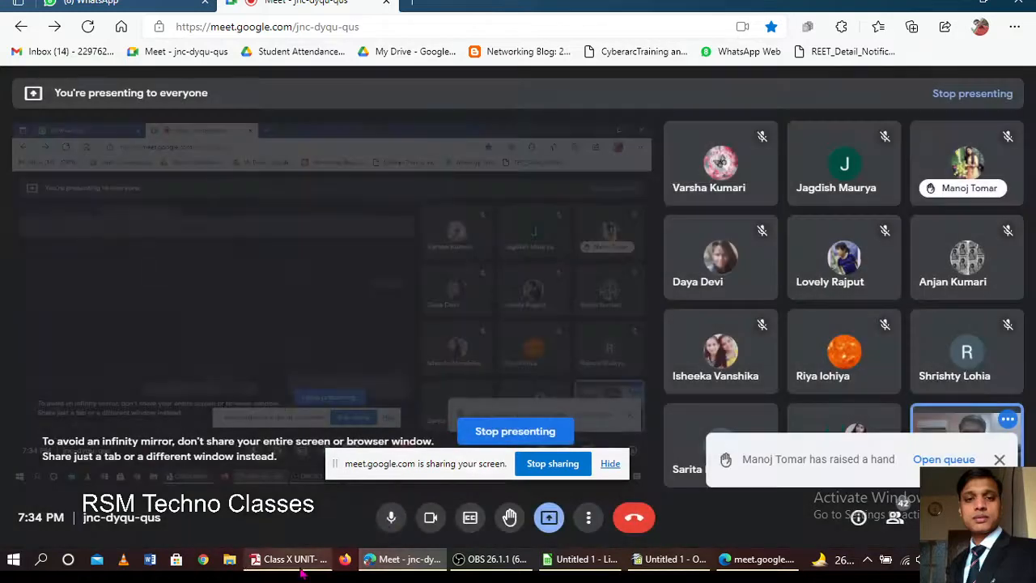
left_click(672, 558)
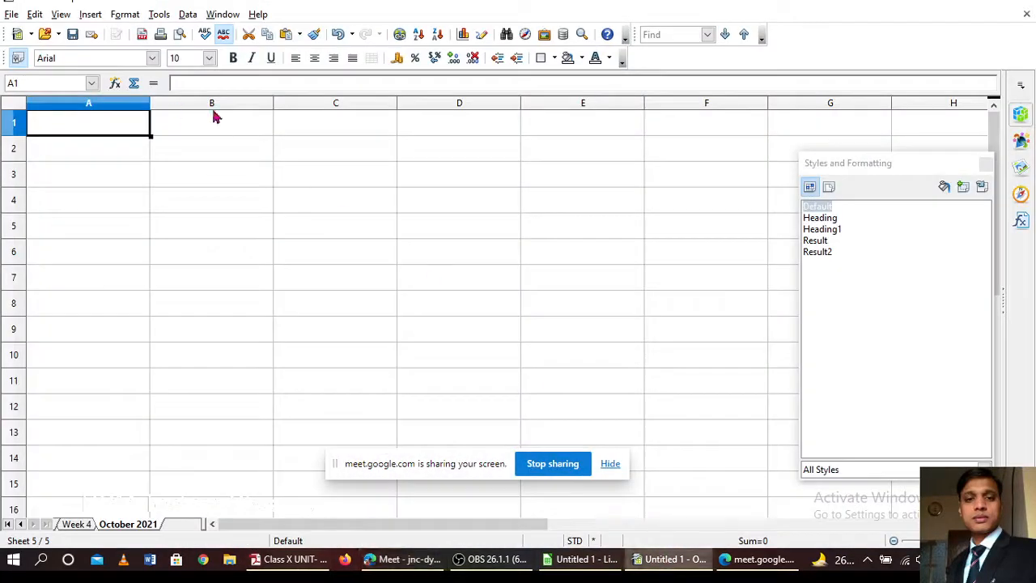
Step: Open the Consolidate dialog from cell A1 of the October 2021 sheet and examine its function and source data range choices
left_click(188, 16)
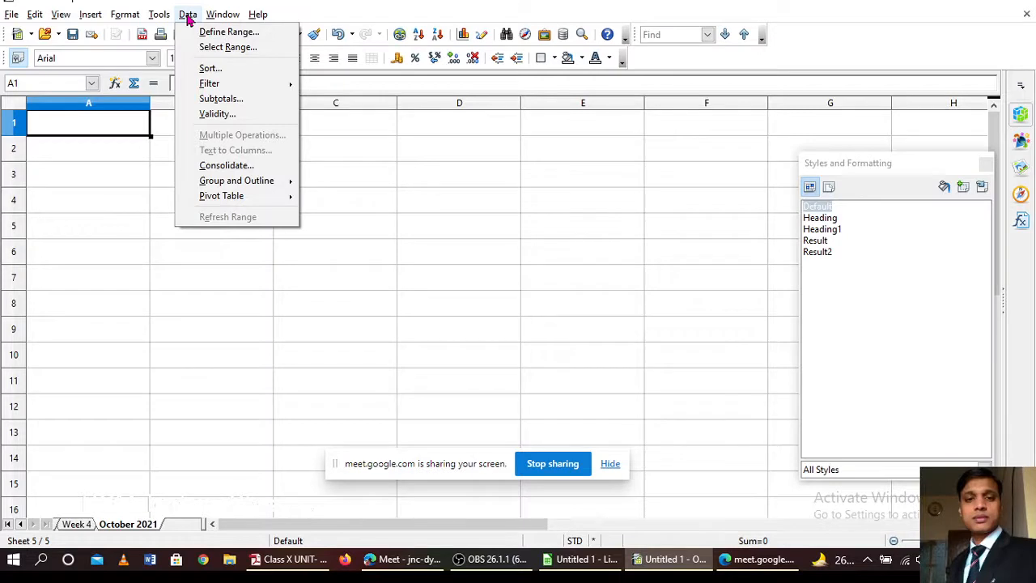
left_click(226, 165)
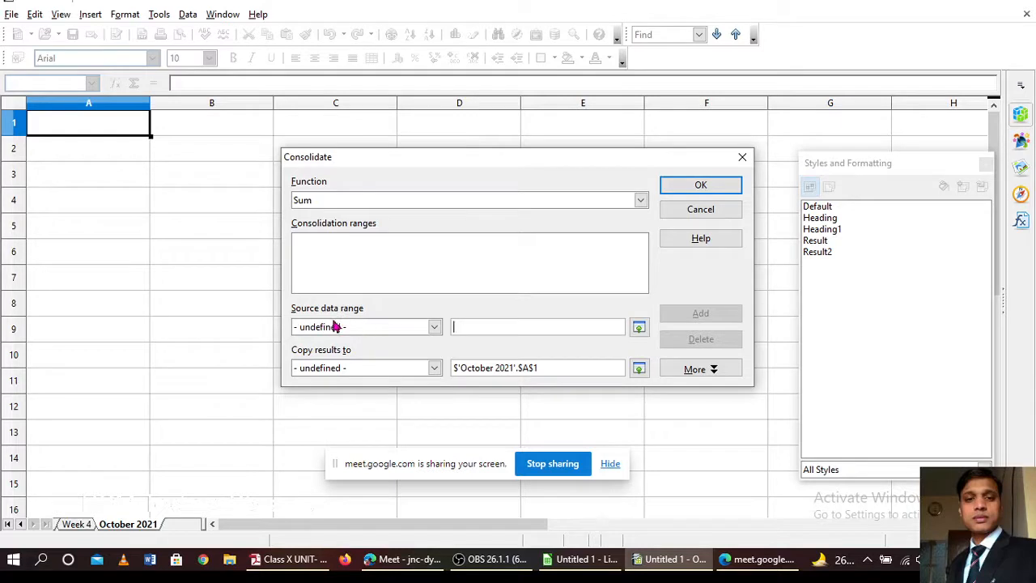
left_click(640, 201)
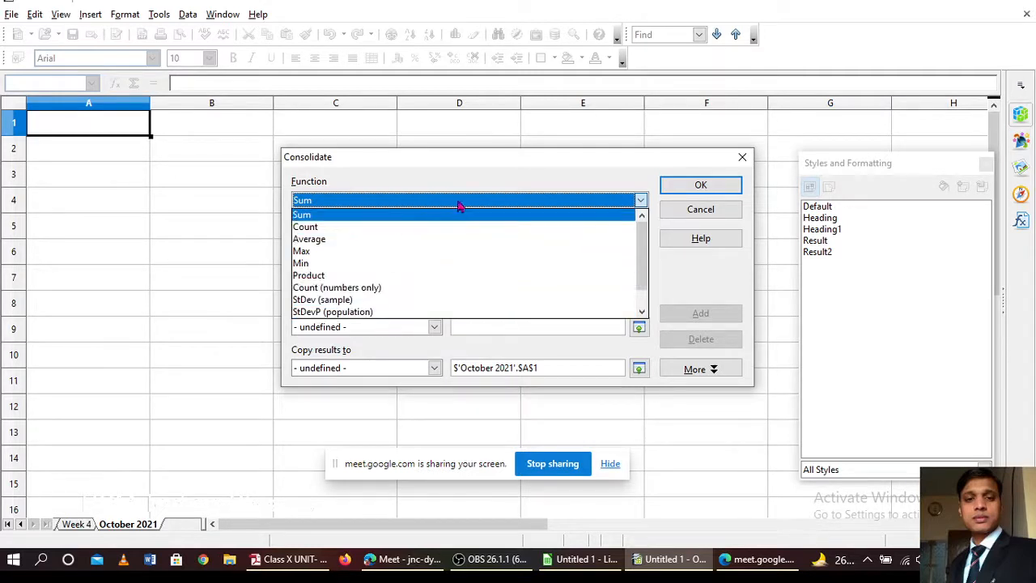
left_click(639, 202)
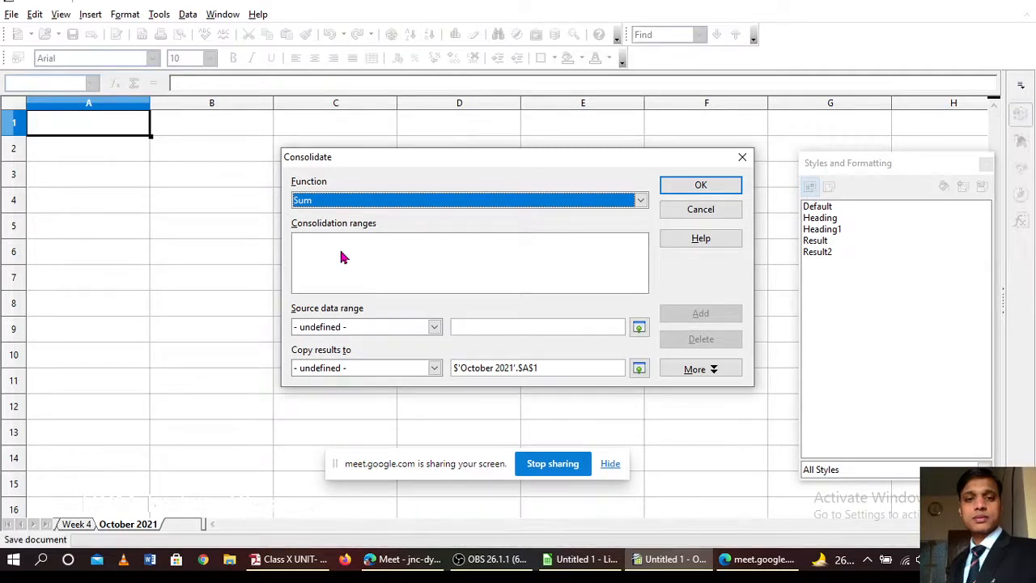
left_click(434, 327)
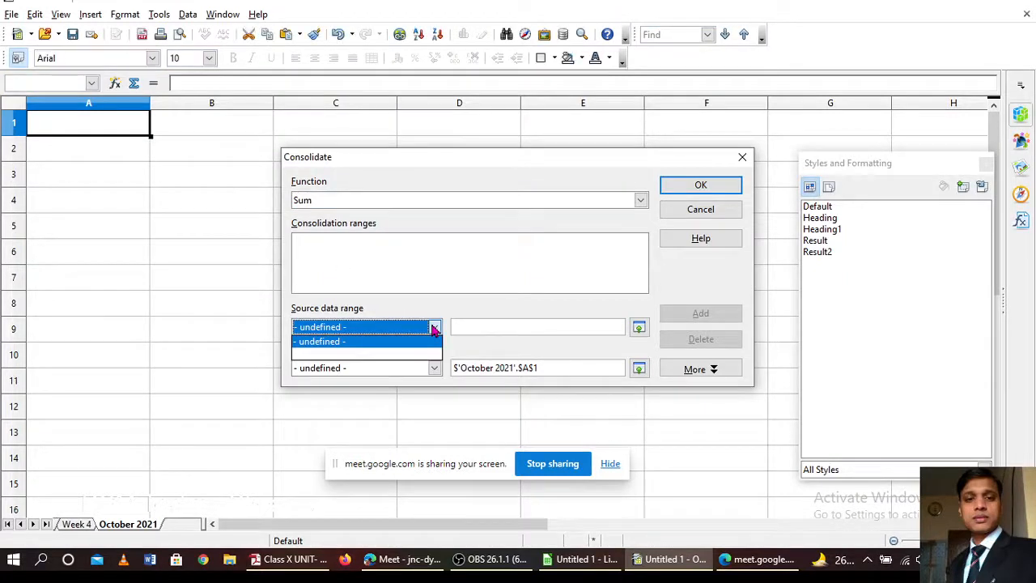
left_click(434, 327)
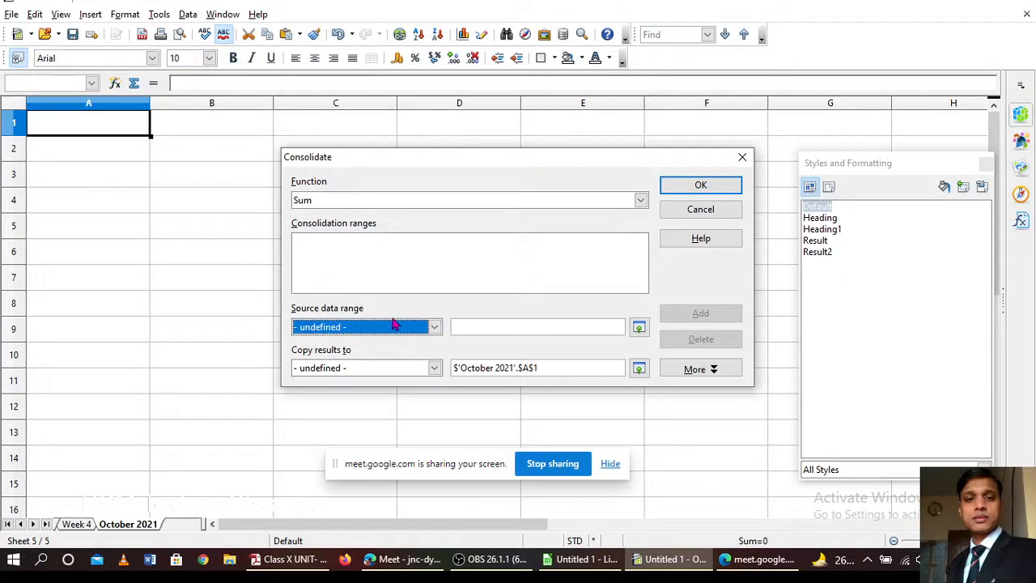
Step: Set the consolidation's source data range to A1:F7 on the Week 1 sheet
left_click(638, 328)
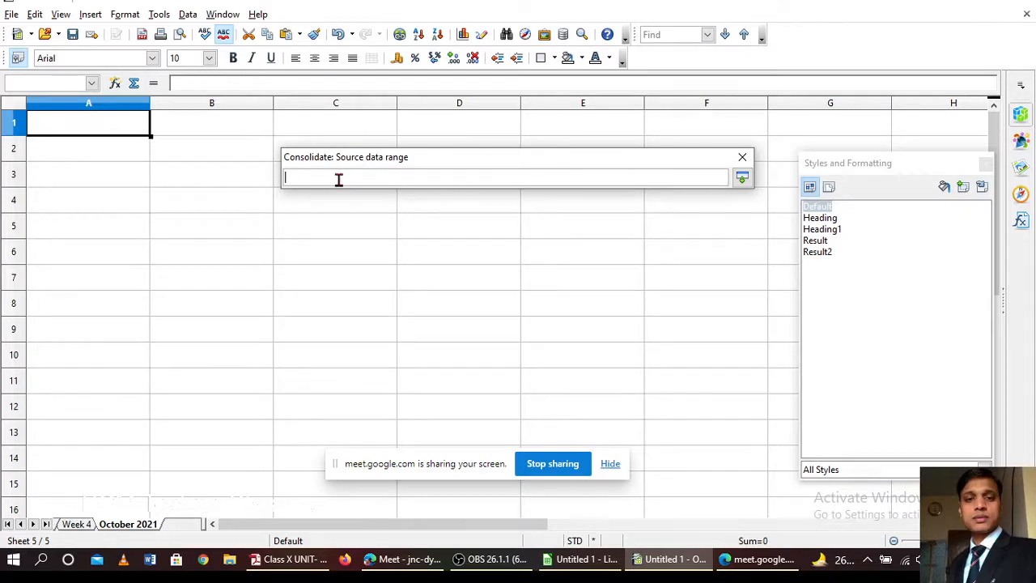
left_click(9, 525)
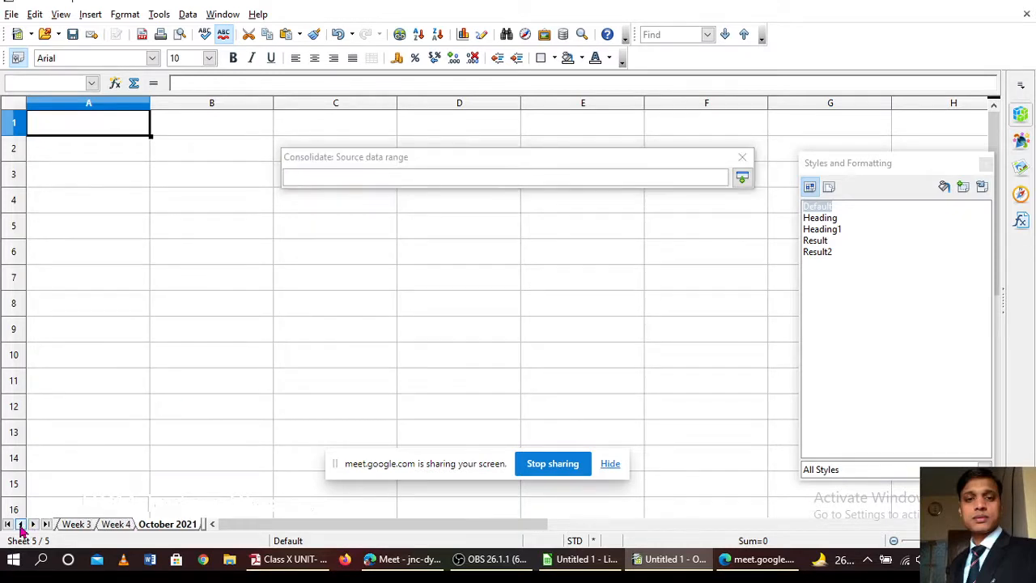
left_click(71, 524)
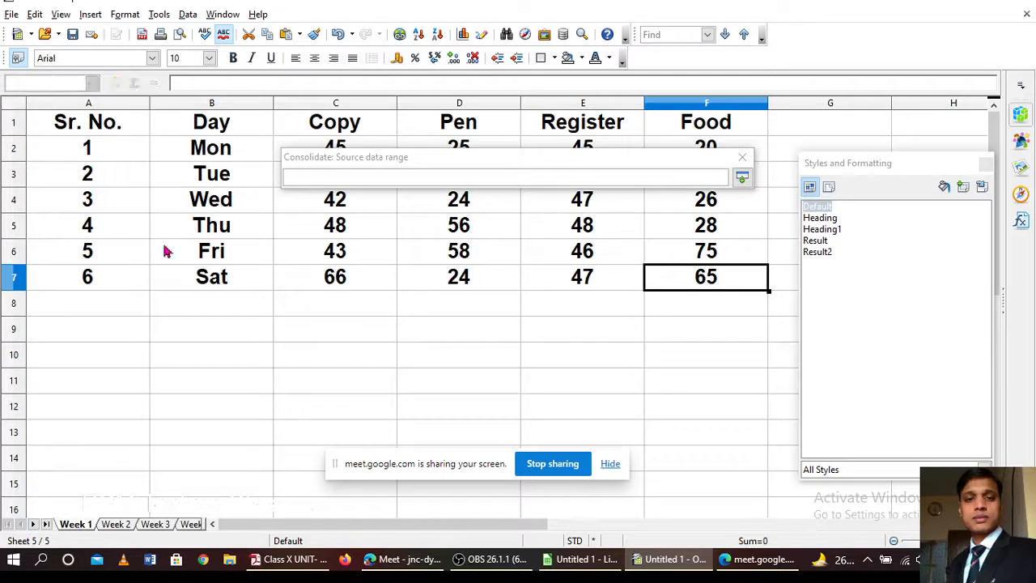
left_click(307, 154)
left_click(86, 125)
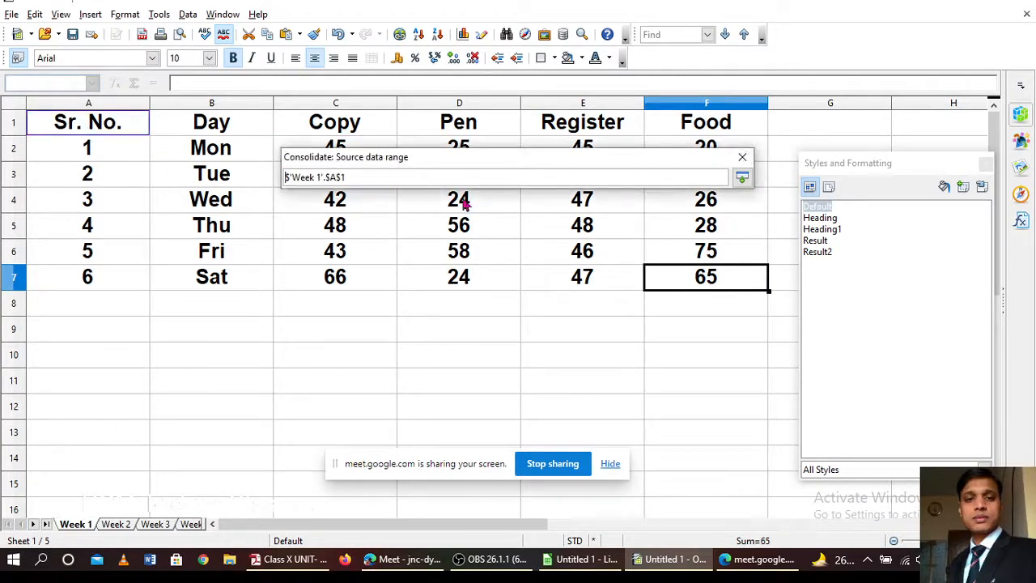
left_click_drag(739, 282, 739, 282)
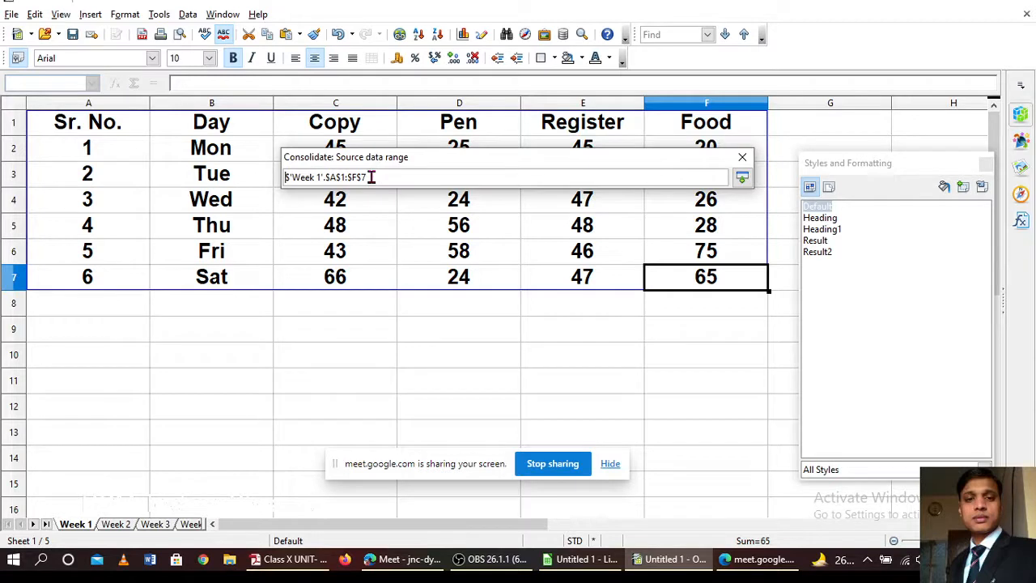
left_click(286, 177)
left_click_drag(437, 170, 364, 345)
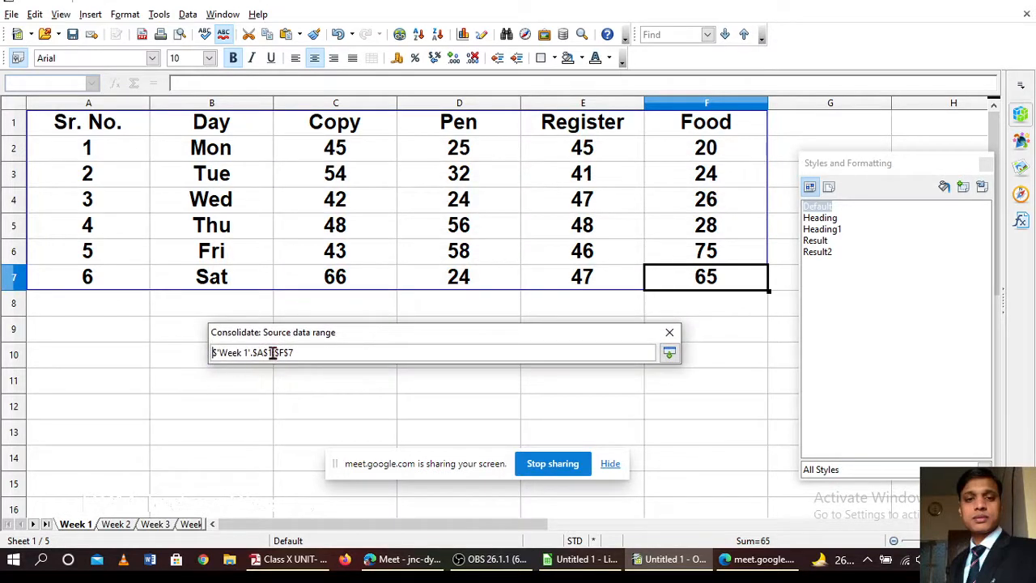
left_click(670, 353)
Step: Set the consolidation function to Sum and add the Week 1 range A1:F7 to the consolidation ranges
scroll(421, 378, "down", 2)
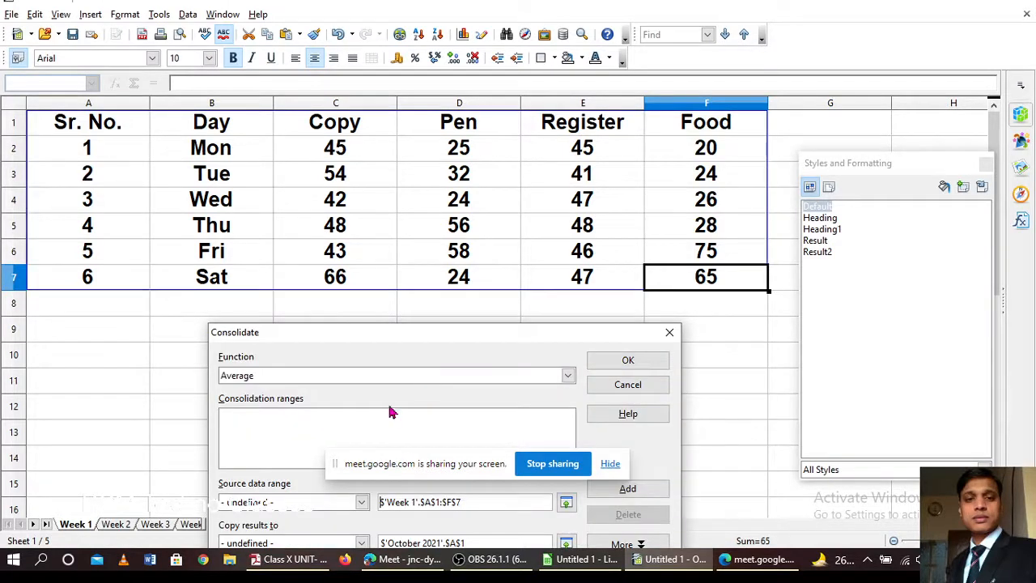
left_click(568, 375)
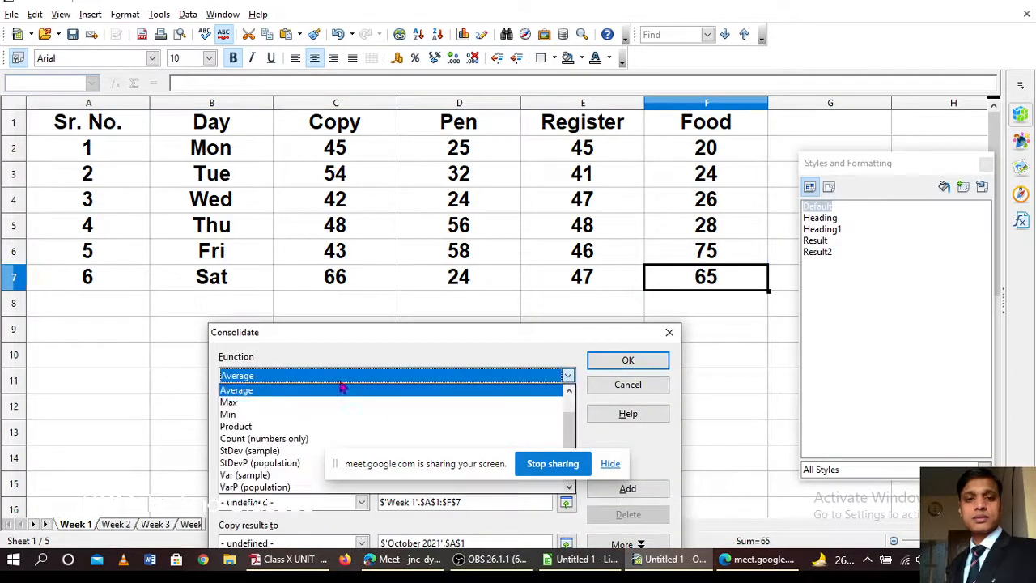
left_click(267, 392)
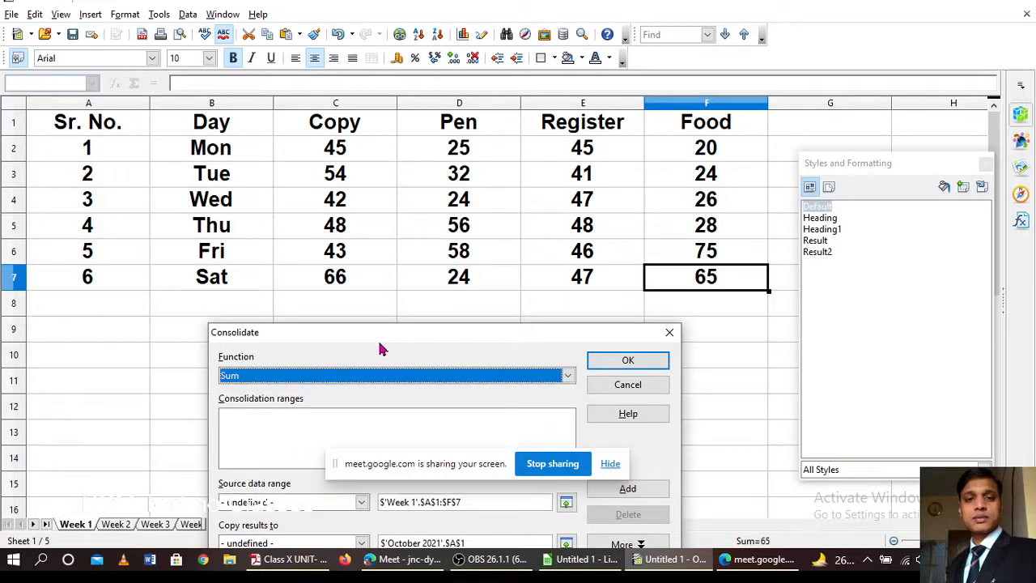
left_click_drag(391, 340, 374, 193)
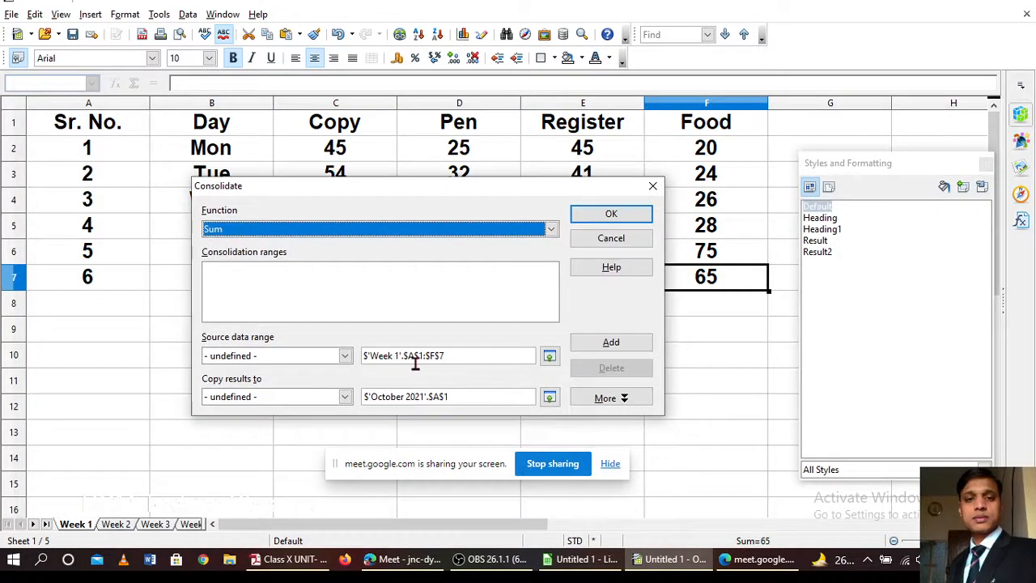
left_click(609, 343)
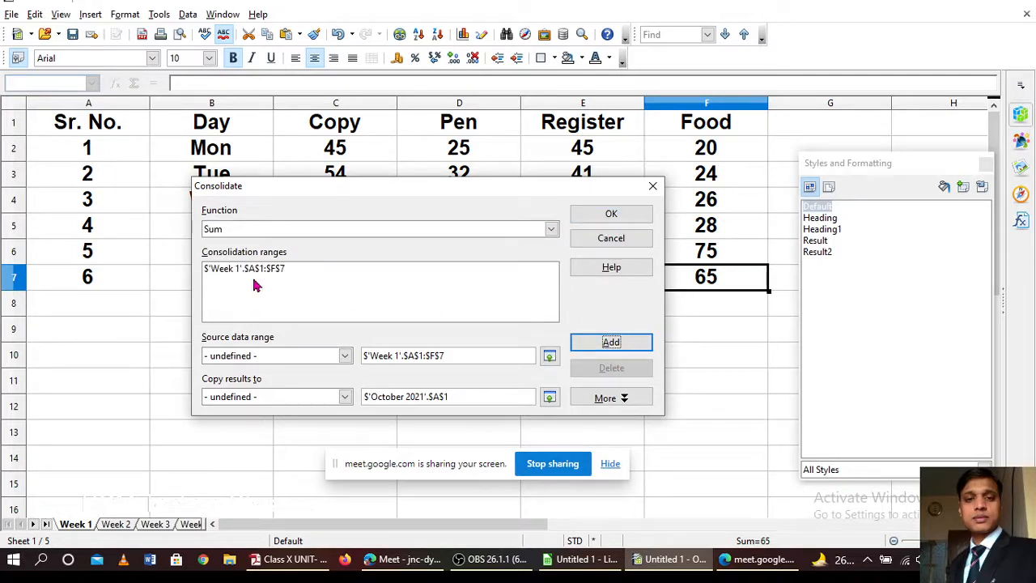
Step: Set the source data range to A1:F7 on the Week 2 sheet and add it to the consolidation ranges
left_click(549, 359)
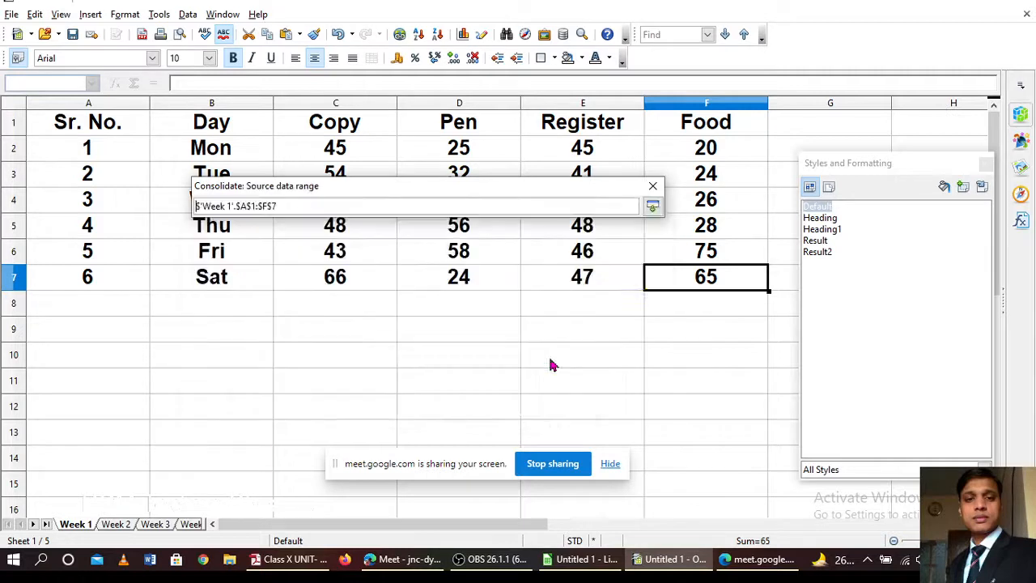
left_click(115, 525)
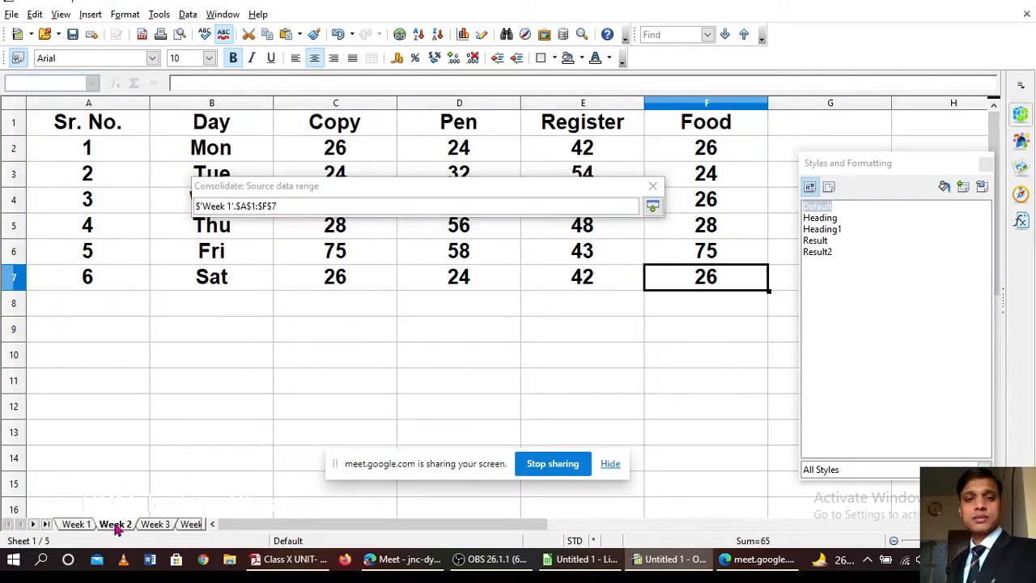
left_click(61, 123)
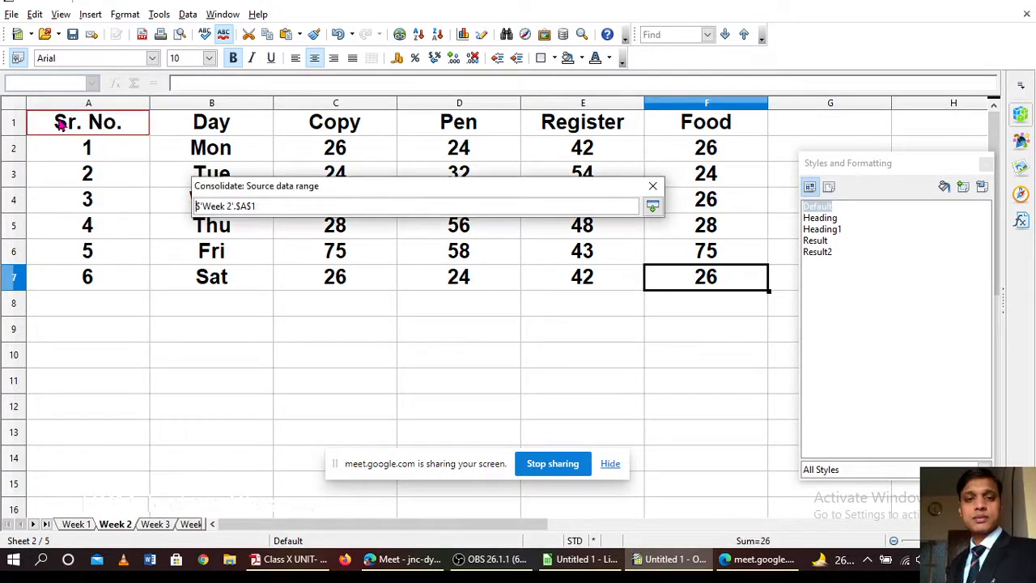
left_click(710, 279, "shift")
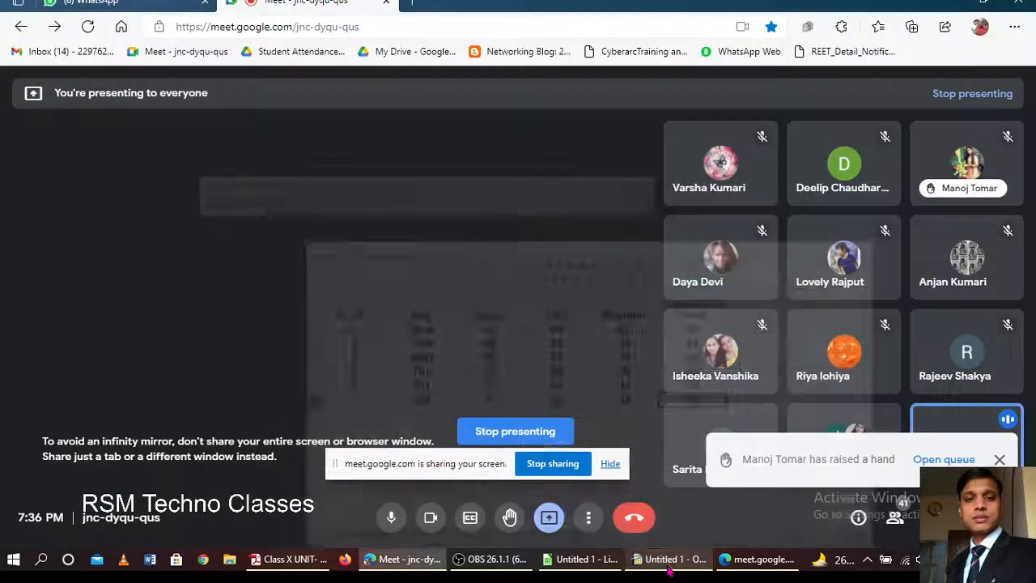
left_click(658, 561)
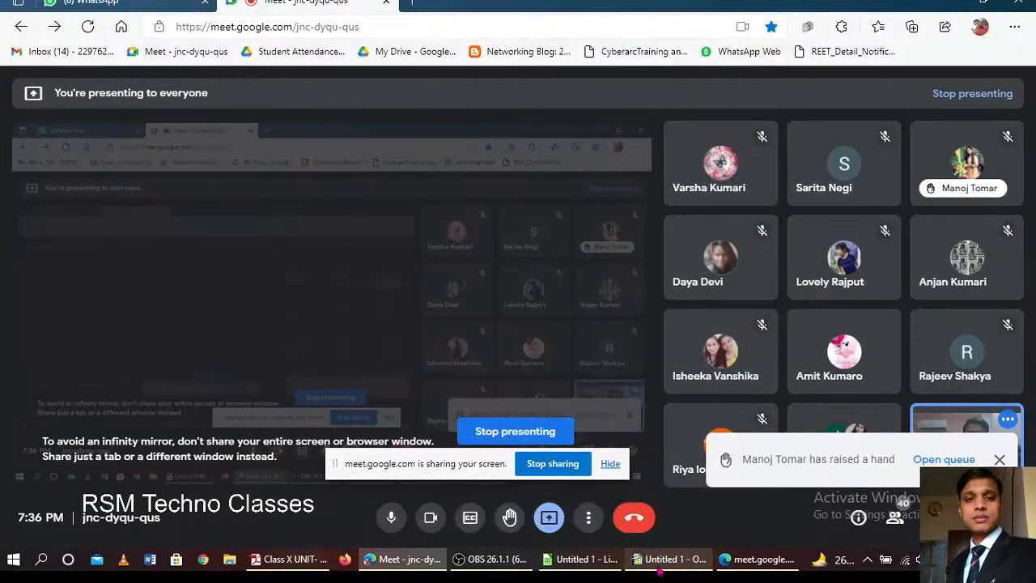
left_click(659, 569)
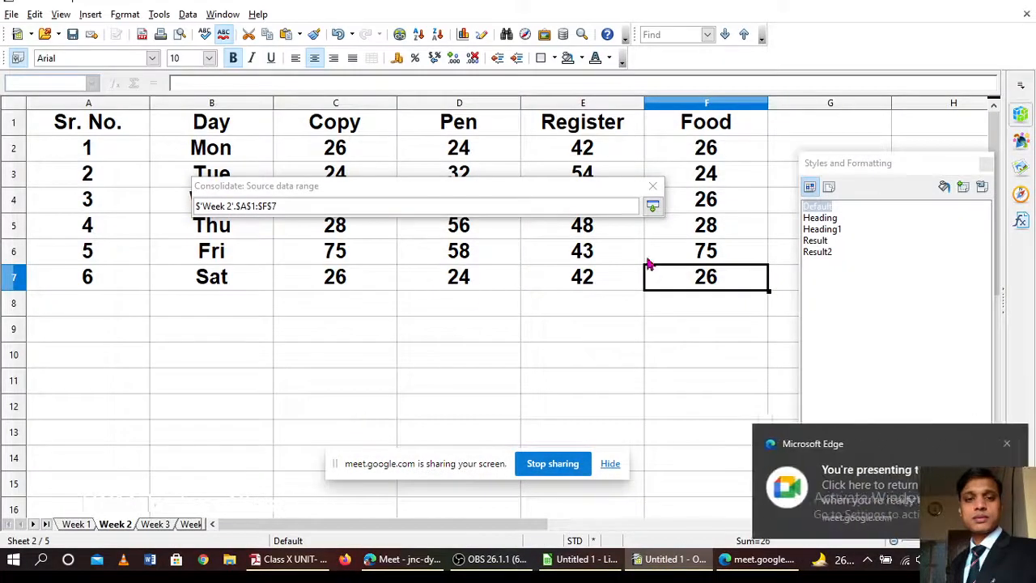
left_click(654, 208)
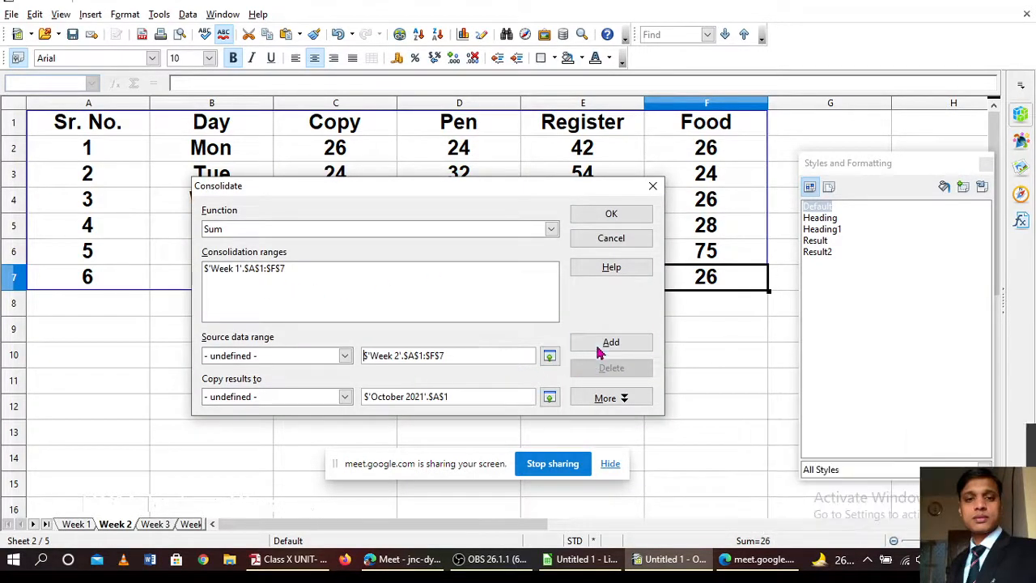
left_click(600, 347)
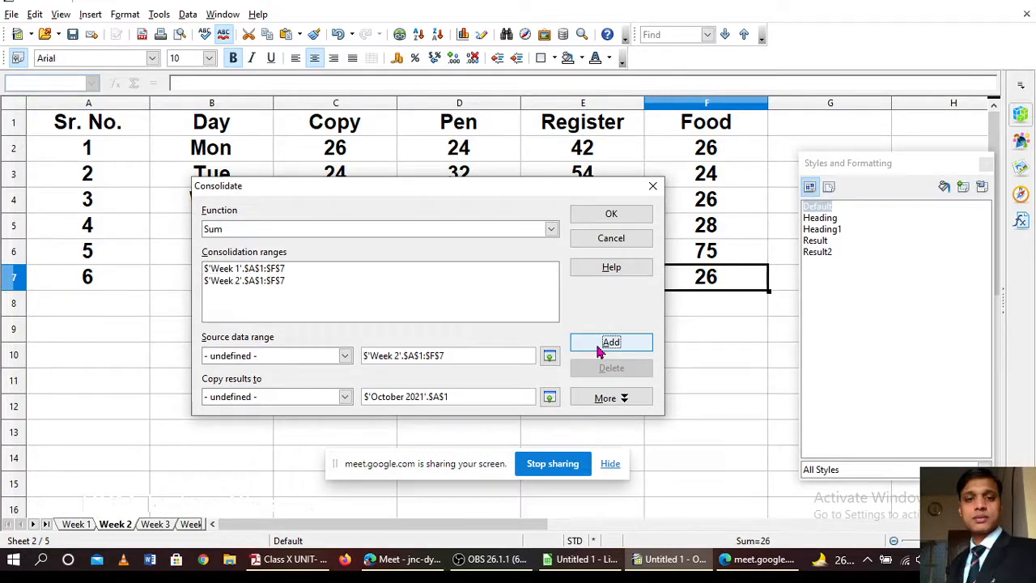
Step: Set the source data range to A1:F7 on the Week 3 sheet and add it to the consolidation ranges
left_click(550, 357)
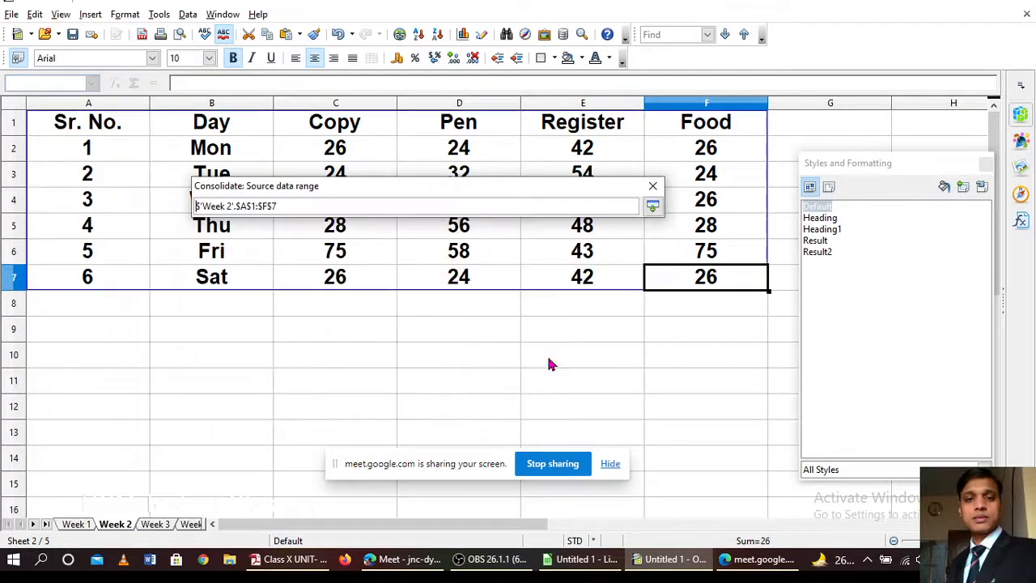
left_click(150, 526)
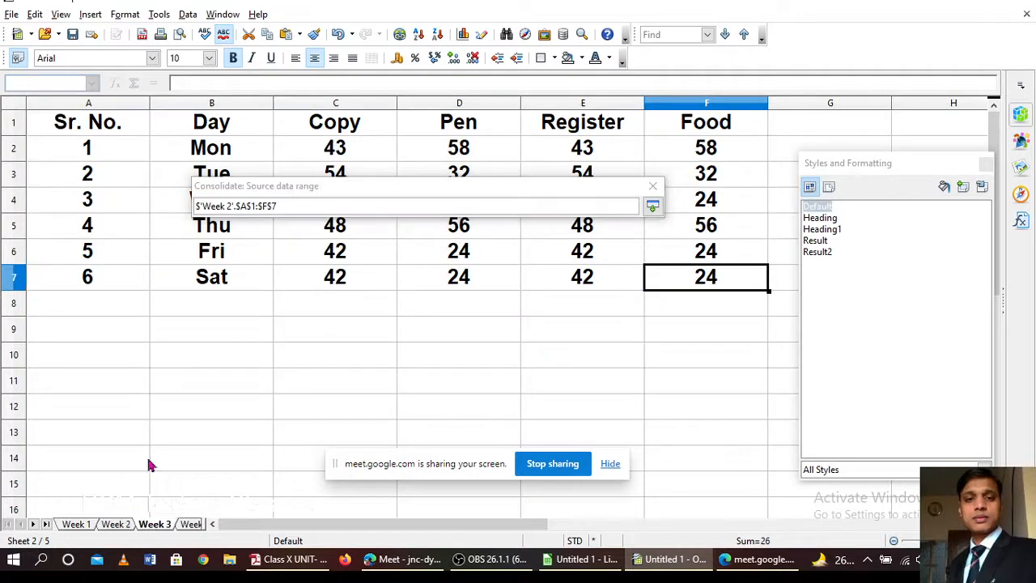
left_click(88, 125)
left_click(680, 281, "shift")
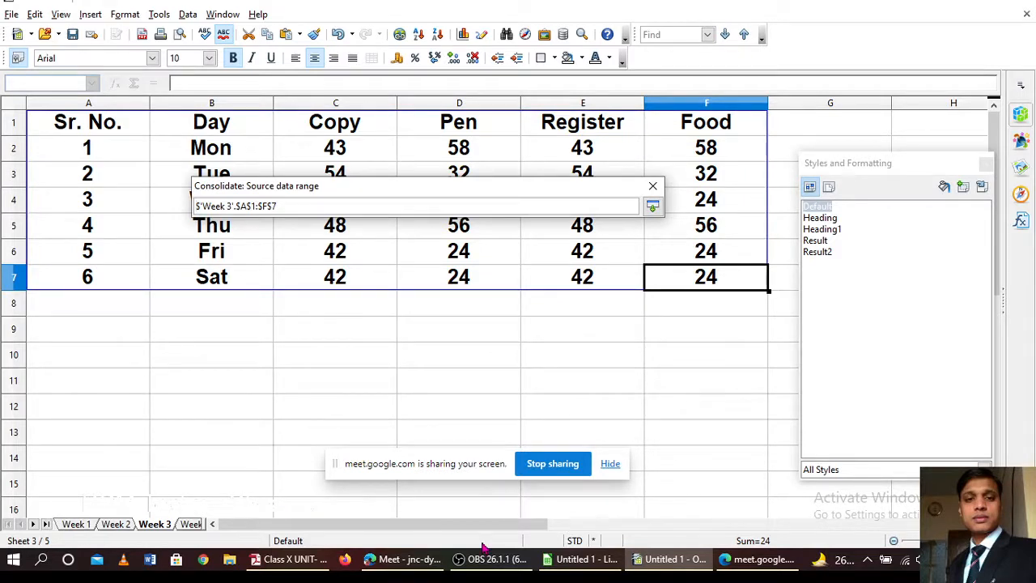
left_click(653, 206)
left_click(609, 346)
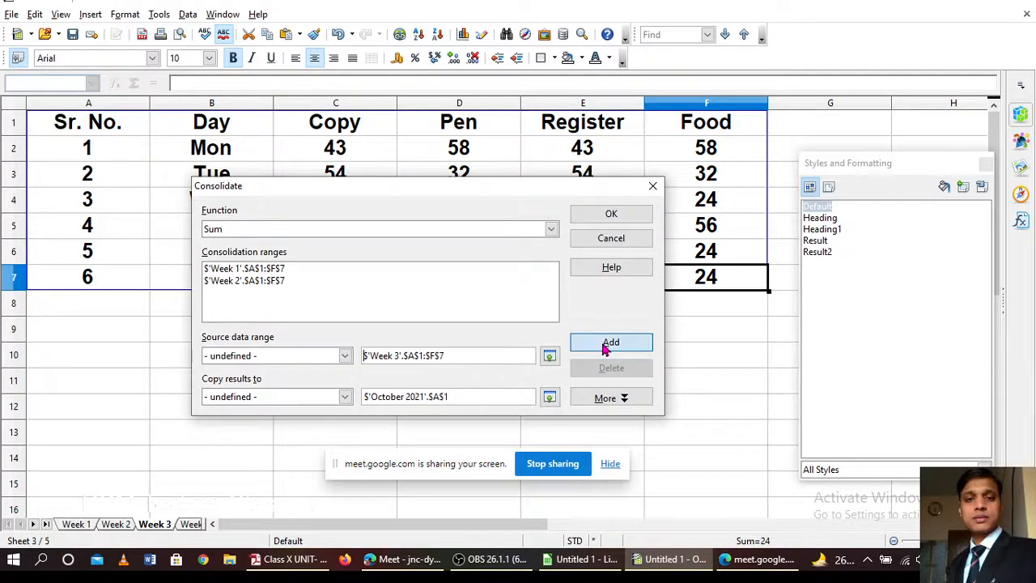
Step: Set the source data range to A1:F7 on the Week 4 sheet and add it to the consolidation ranges
left_click(190, 524)
left_click(343, 206)
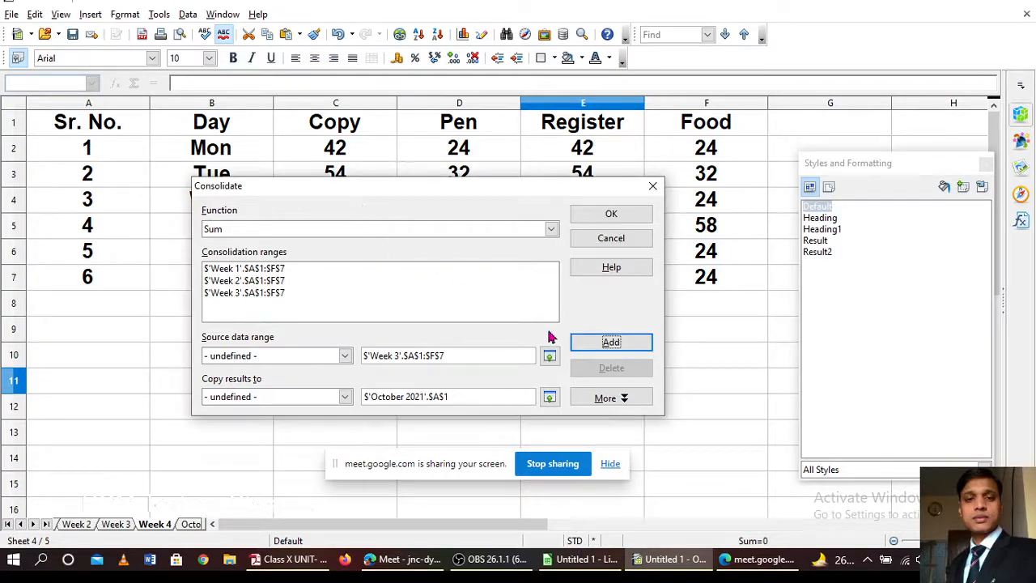
left_click(550, 356)
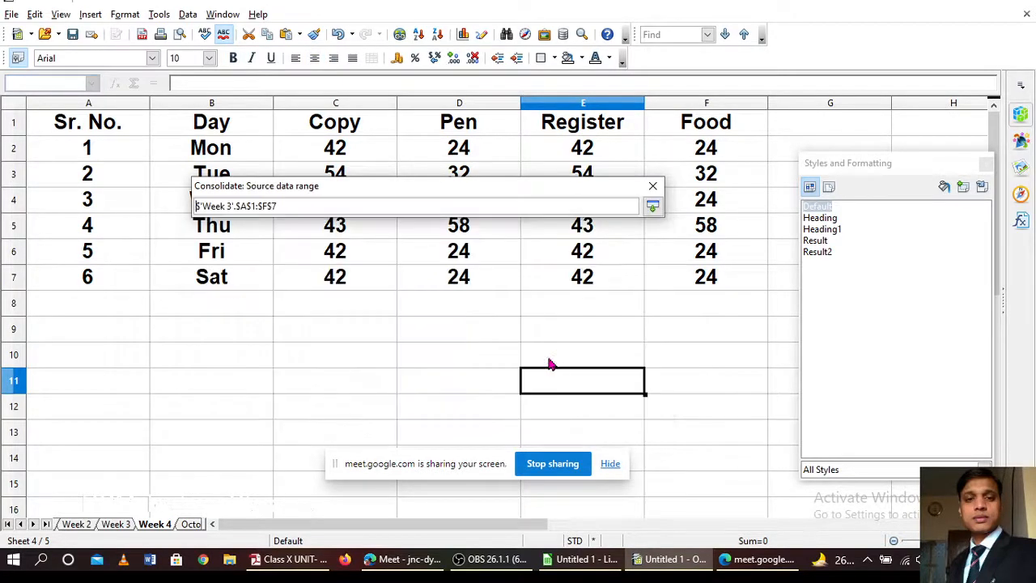
left_click(151, 526)
left_click(74, 125)
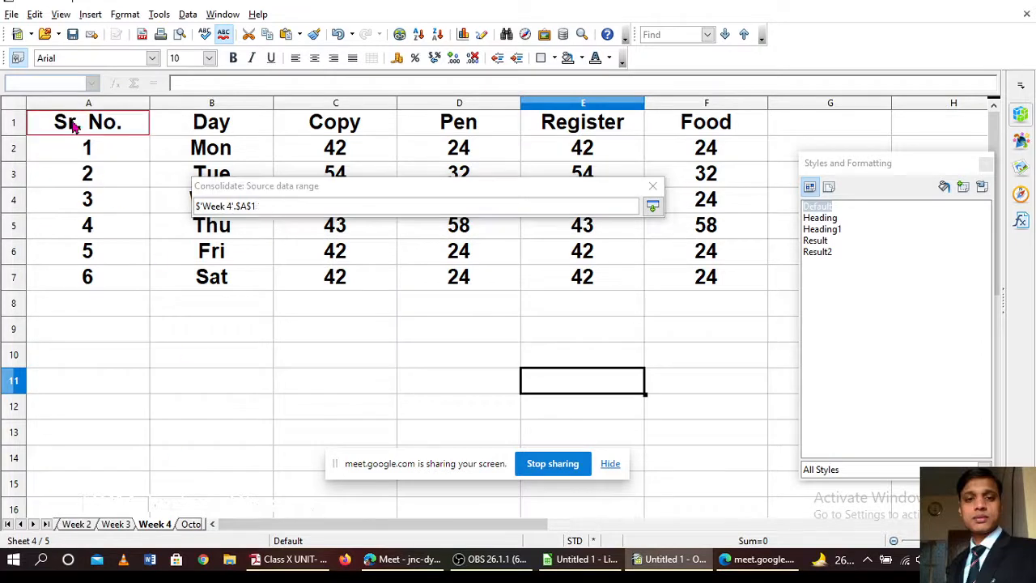
left_click_drag(595, 253, 706, 281)
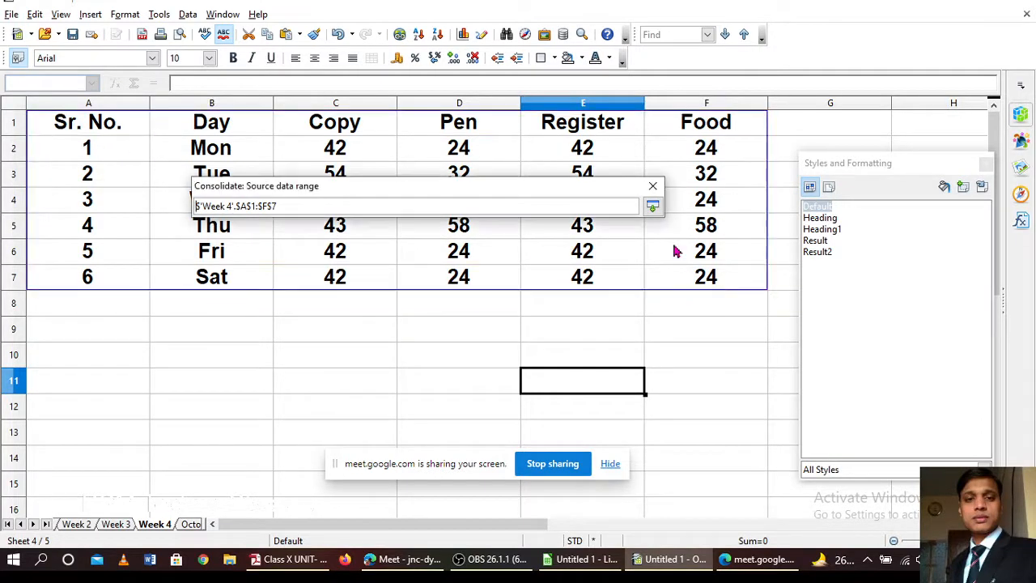
left_click(653, 206)
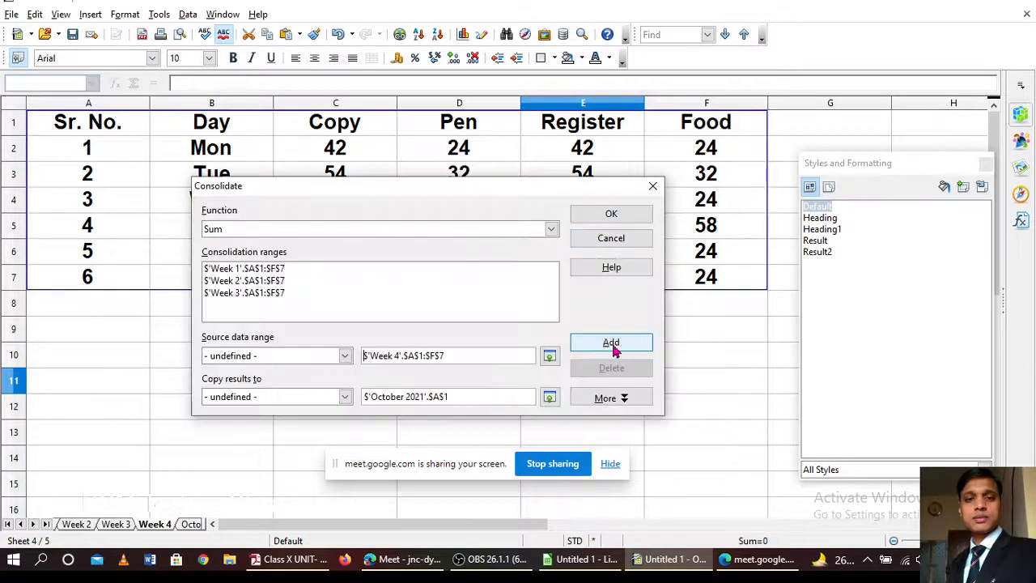
left_click(612, 344)
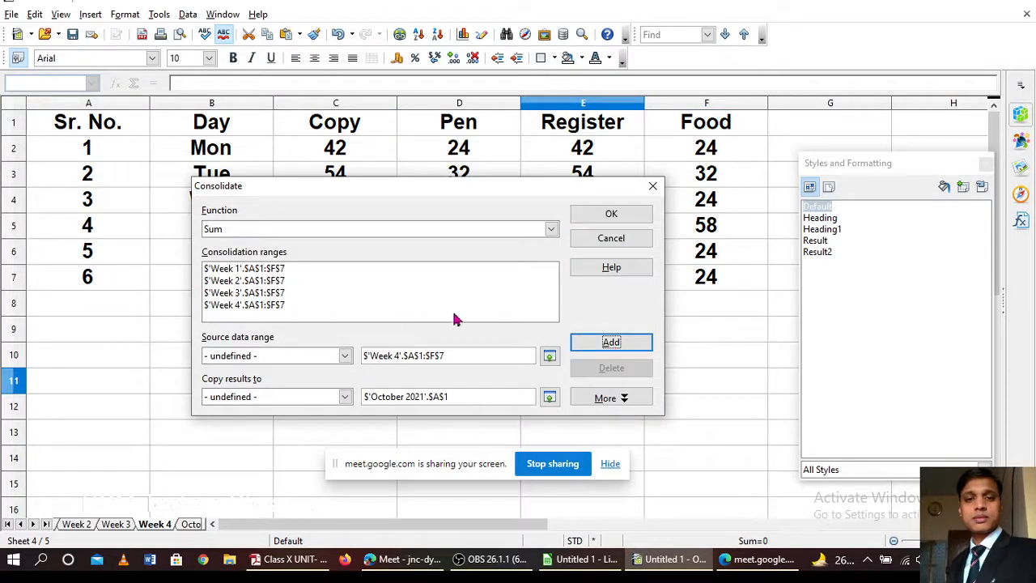
Step: Set cell A1 of the October 2021 sheet as the results location and run the Sum consolidation
left_click_drag(437, 200, 484, 226)
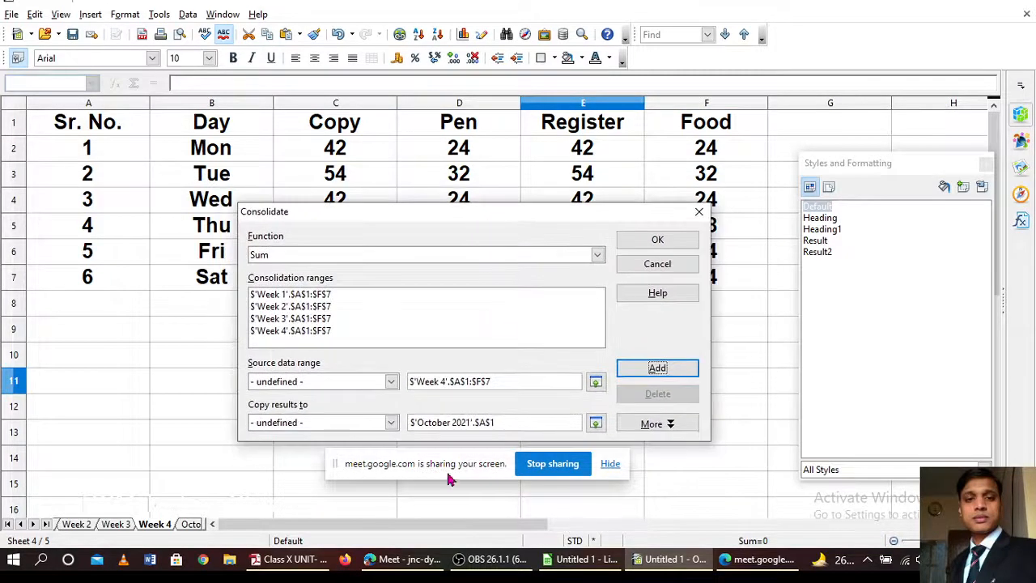
left_click_drag(545, 495, 624, 497)
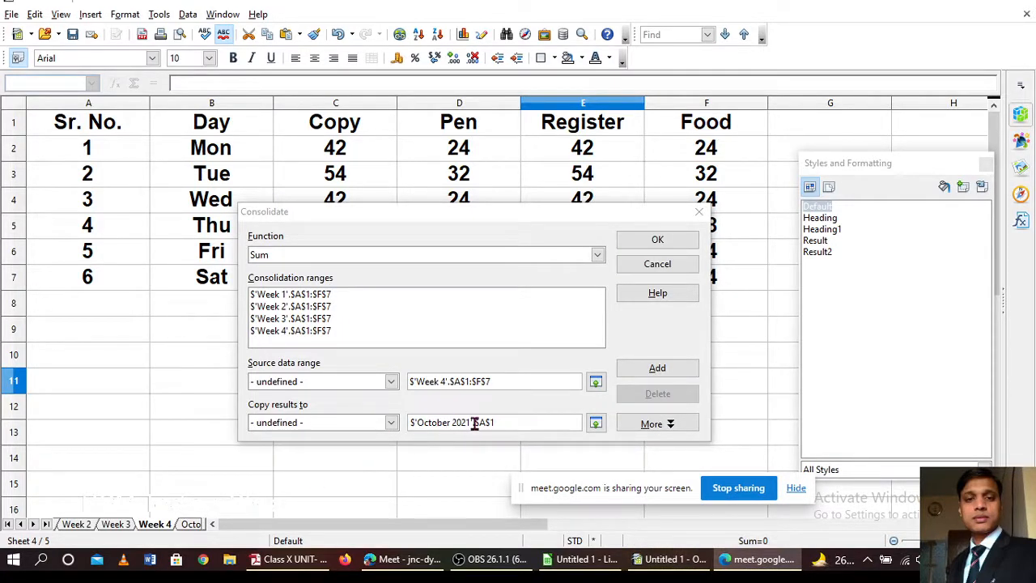
left_click(595, 422)
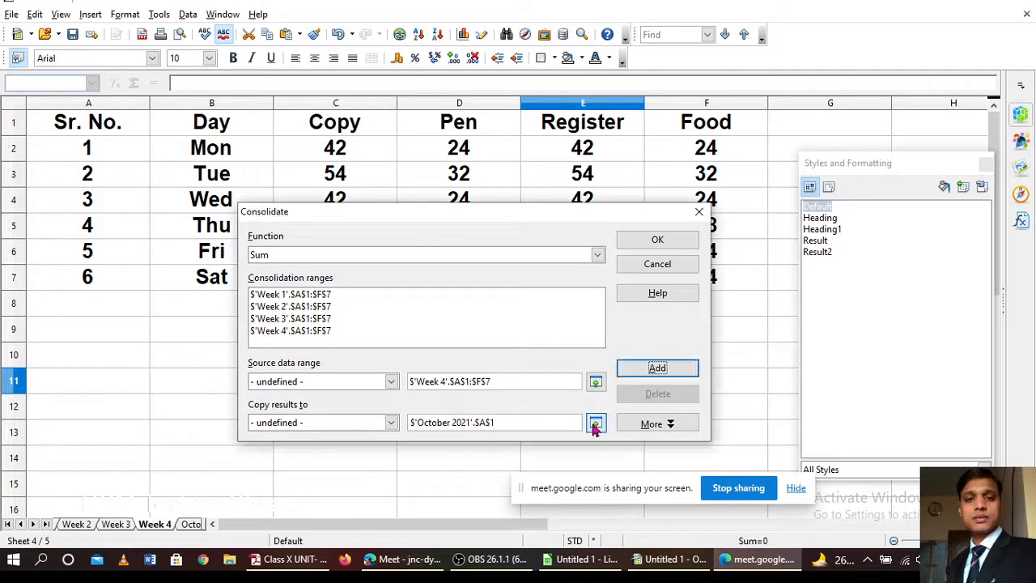
left_click(189, 524)
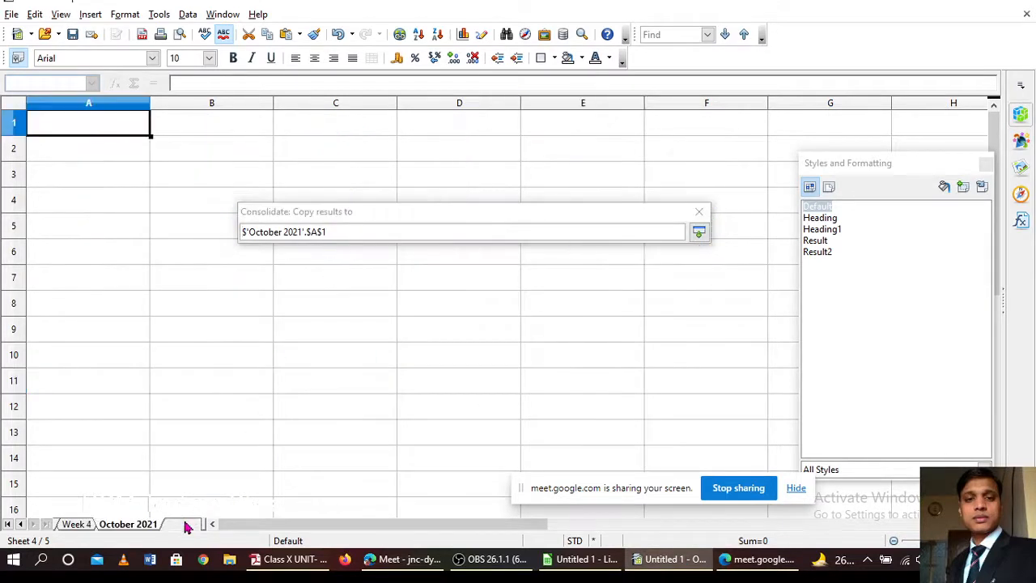
left_click(95, 129)
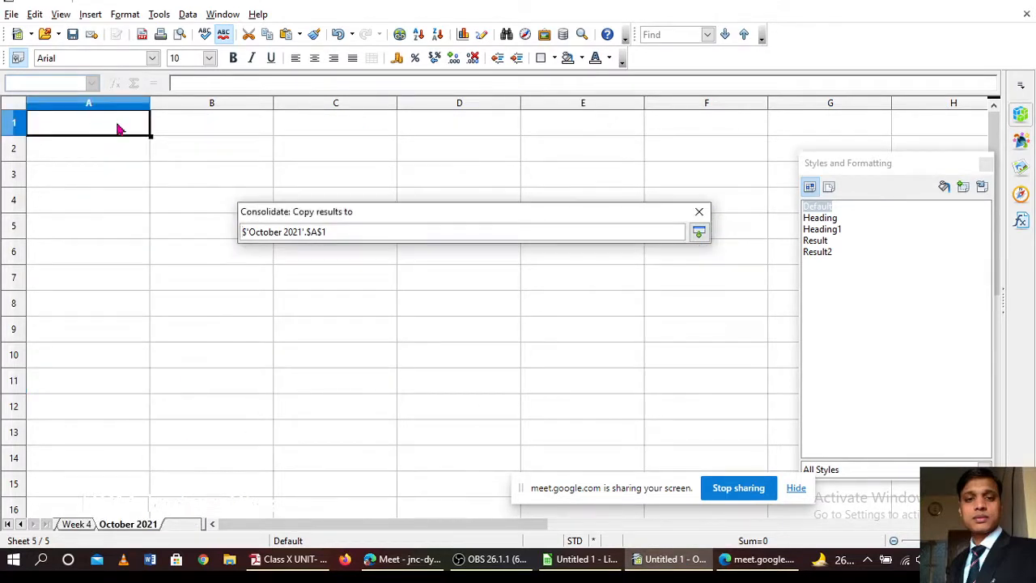
left_click(699, 232)
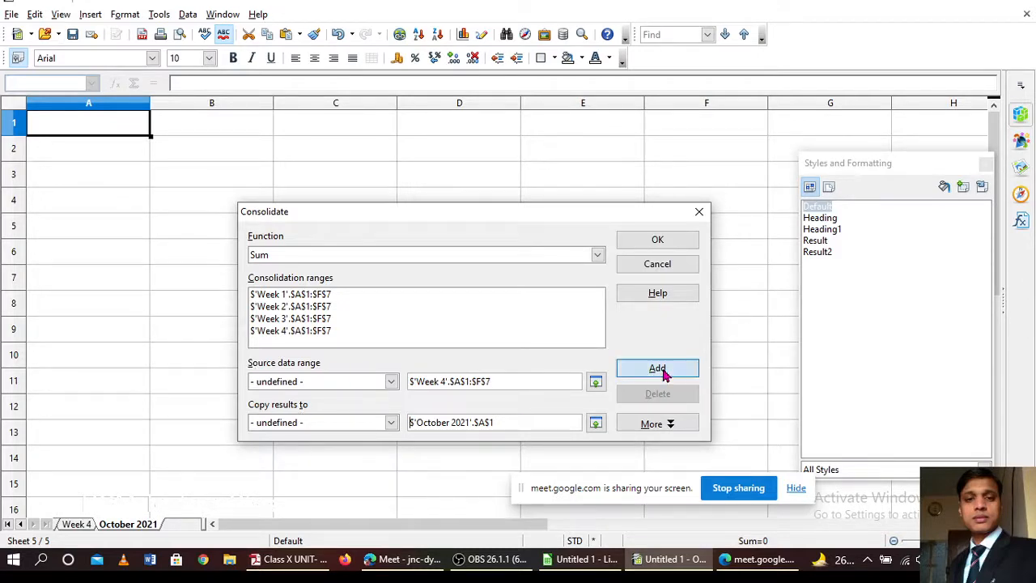
left_click(662, 373)
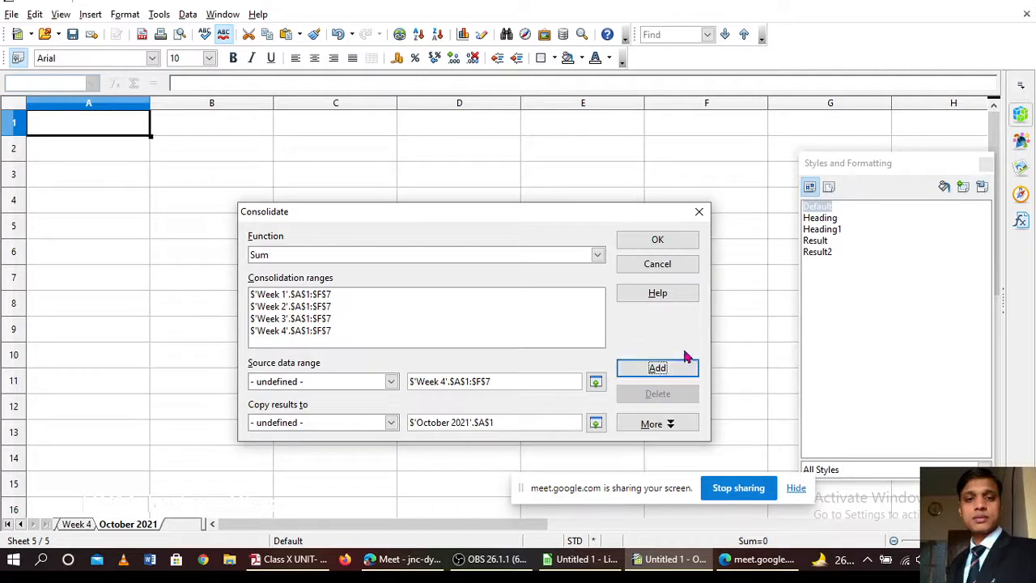
left_click(657, 243)
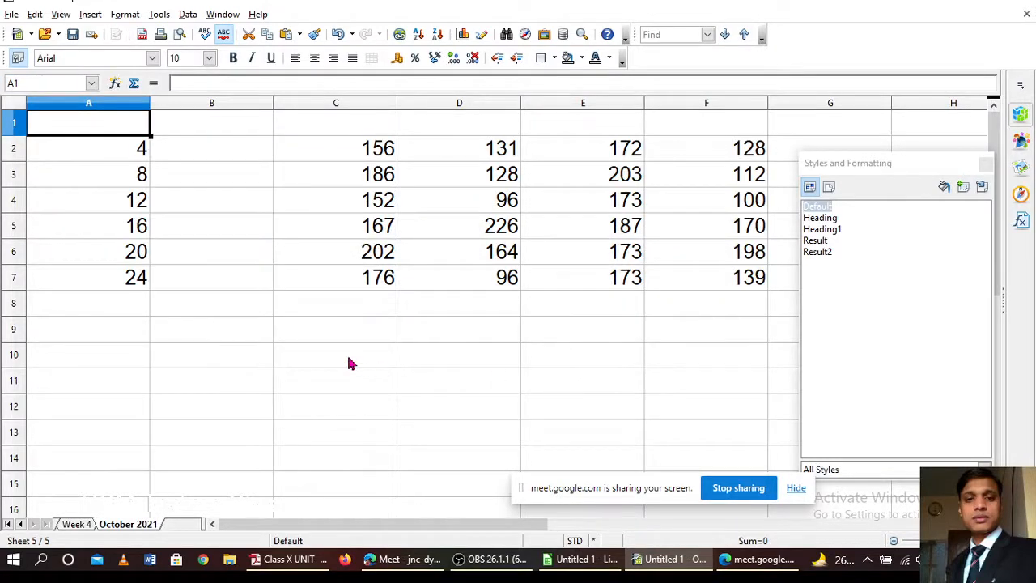
Step: Review the consolidated figures on the October 2021 sheet and undo the consolidation
scroll(350, 364, "down", 2)
scroll(350, 364, "up", 2)
key("ctrl+z")
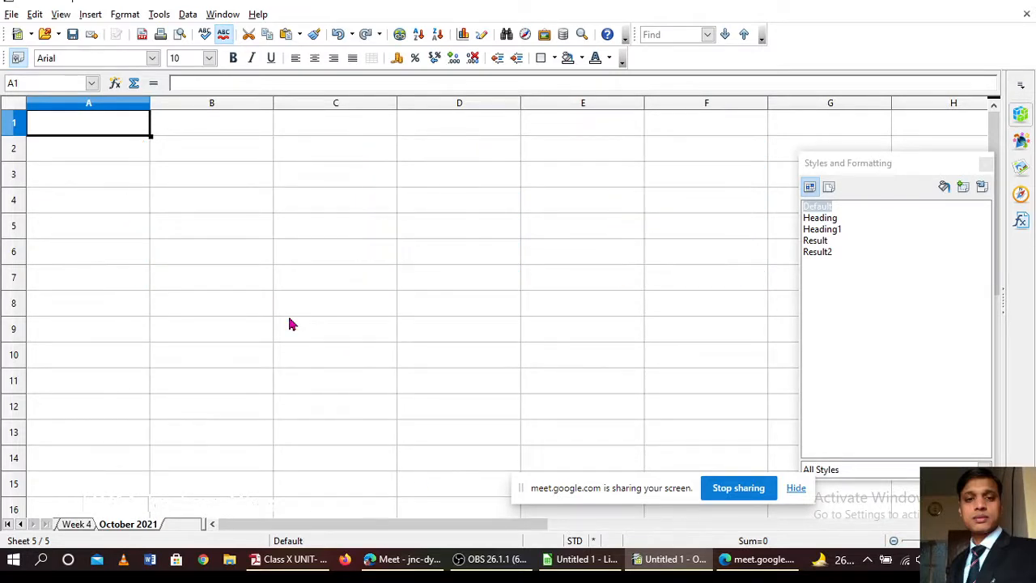
Step: Copy the table A1:F7 from the Week 4 sheet to cell A1 of the October 2021 sheet
left_click(76, 525)
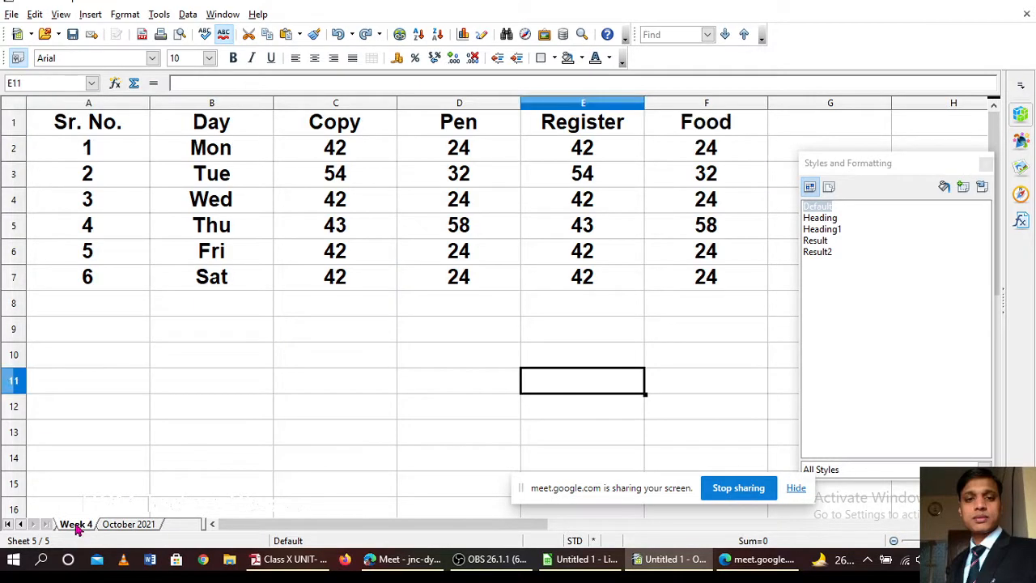
key("Left")
key("Left")
key("Left")
key("Left")
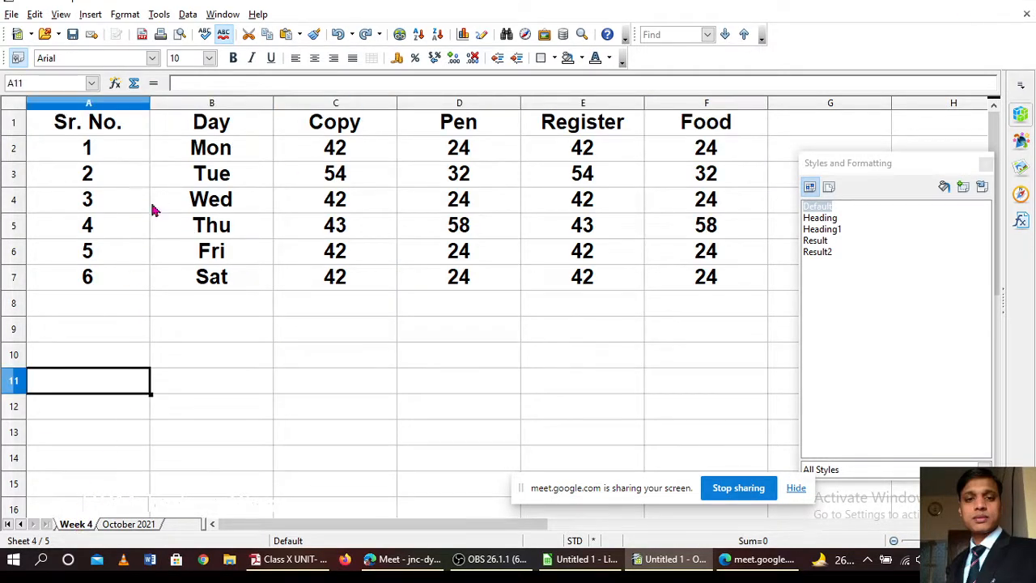
left_click(69, 124)
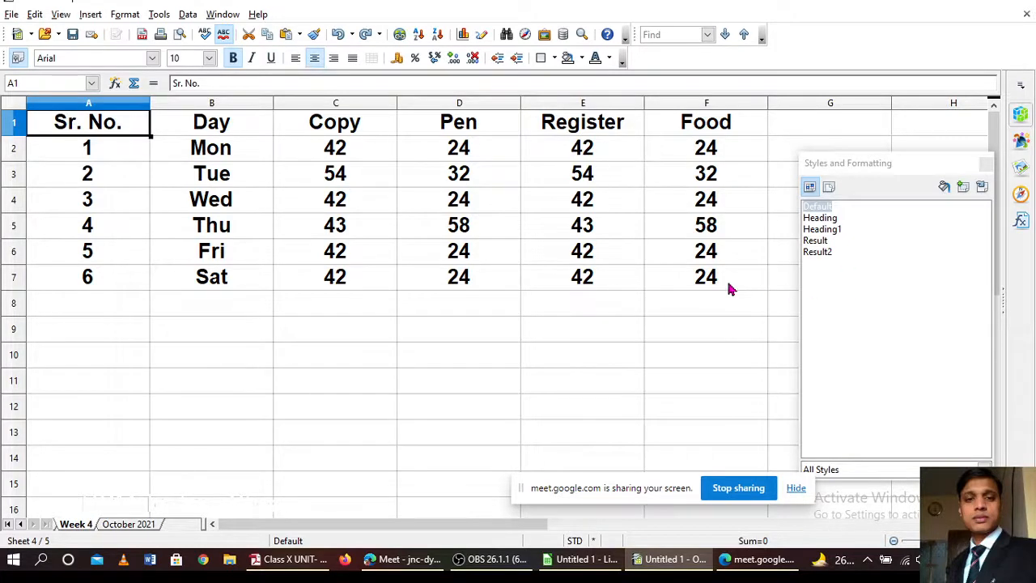
left_click(729, 283, "shift")
key("ctrl+c")
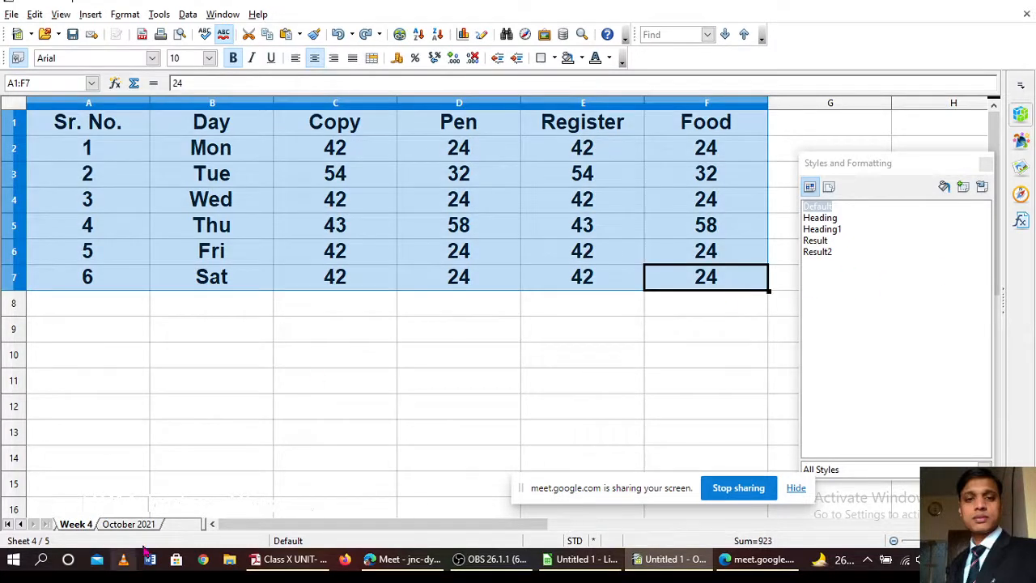
left_click(129, 525)
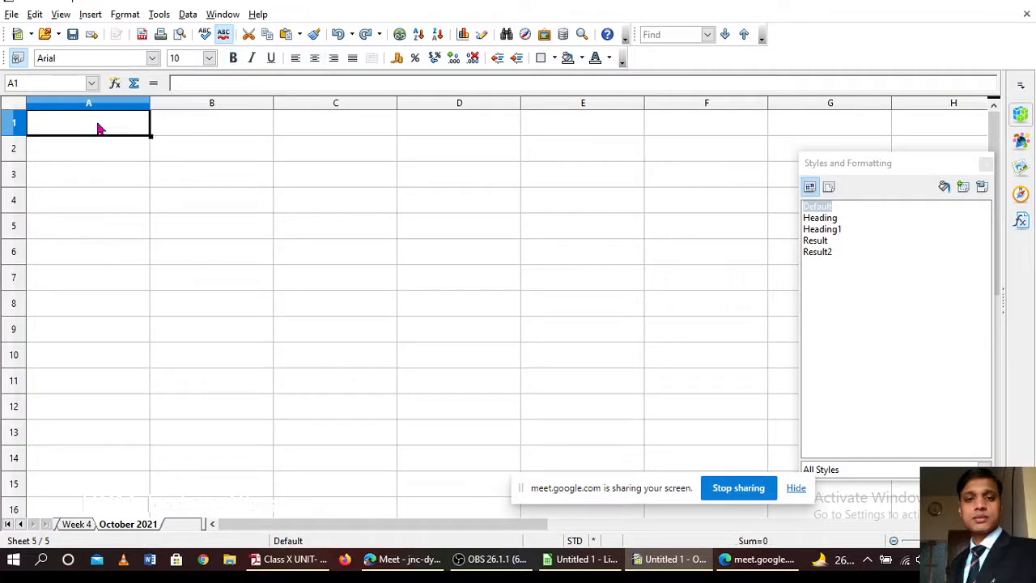
key("ctrl+v")
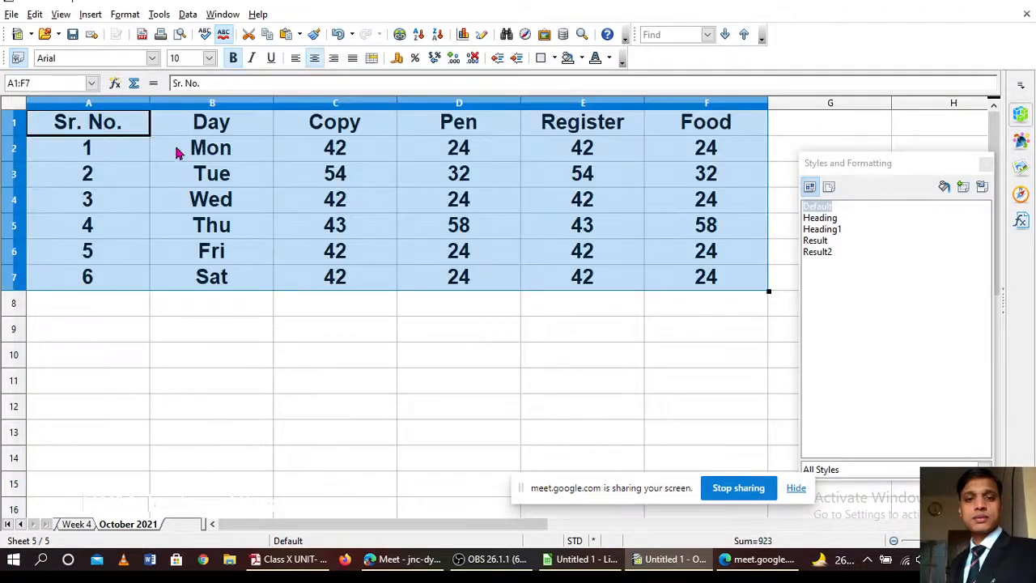
Step: Clear the item values in C2:F7 of the October 2021 sheet, keeping the headings, serial numbers and days
left_click(178, 153)
left_click(706, 279, "shift")
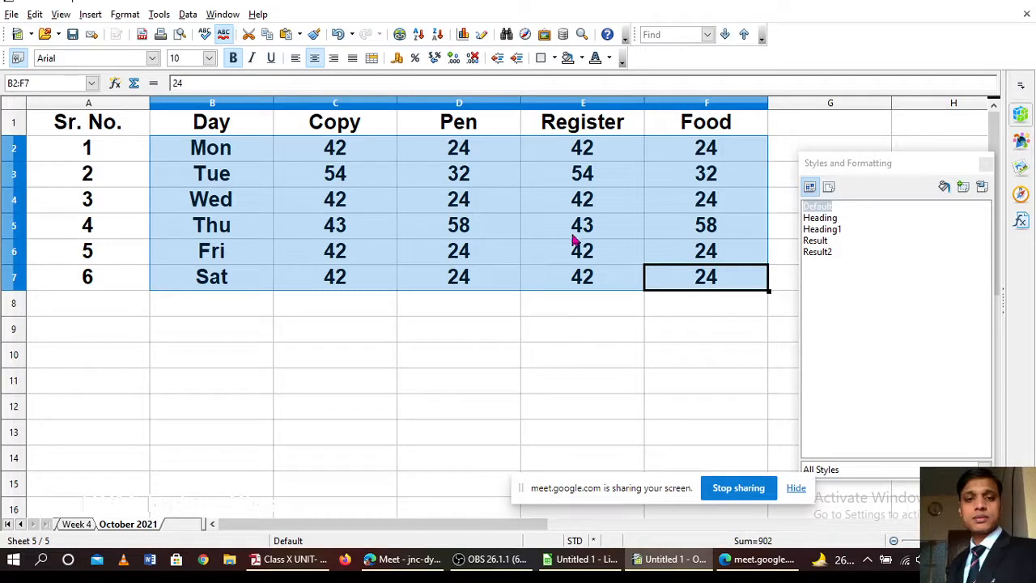
left_click(307, 150)
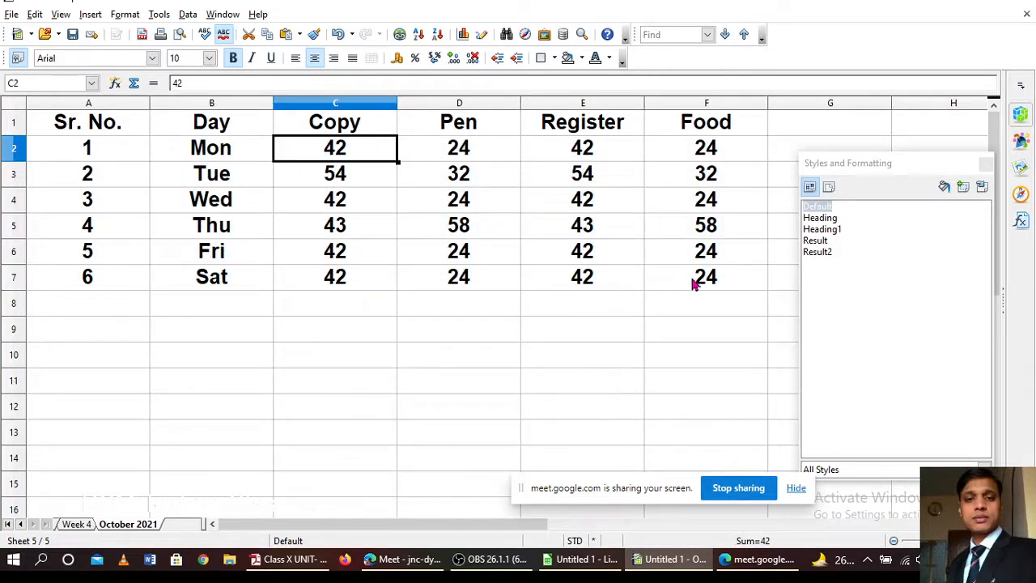
left_click(694, 282, "shift")
key("Delete")
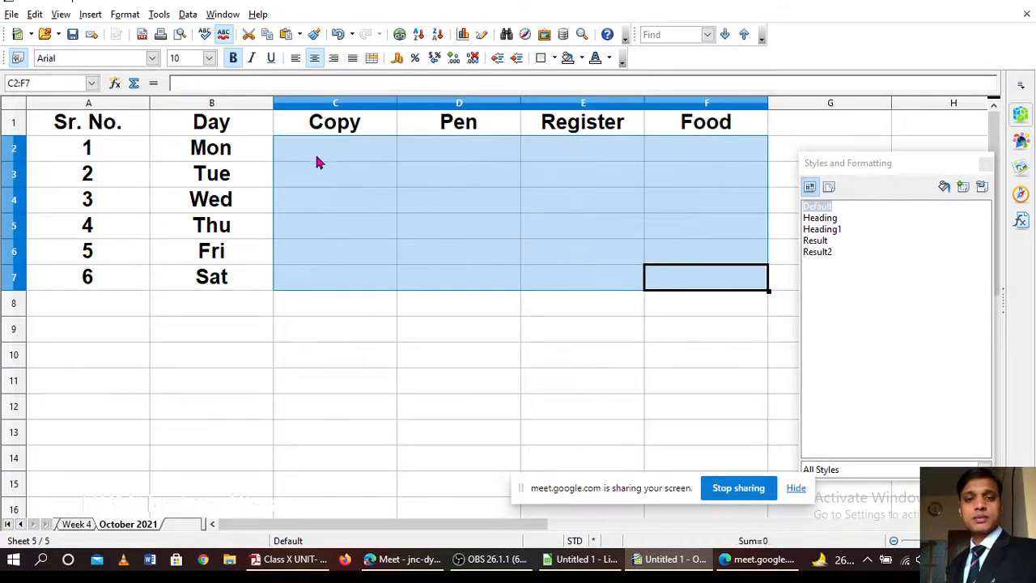
Step: Switch to the Google Meet call, admit the waiting participant, and return to the OpenOffice Calc spreadsheet
left_click(397, 558)
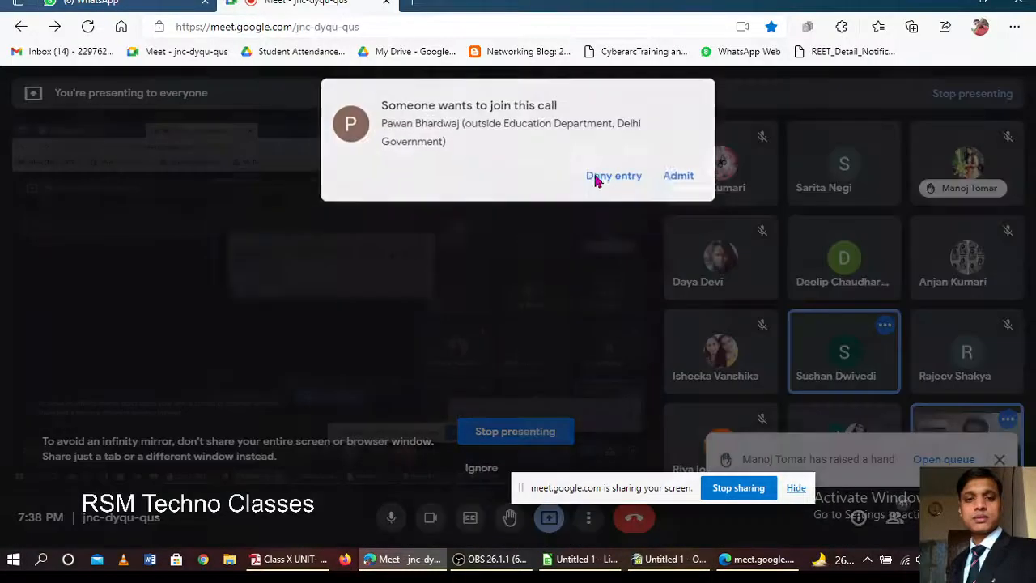
left_click(677, 175)
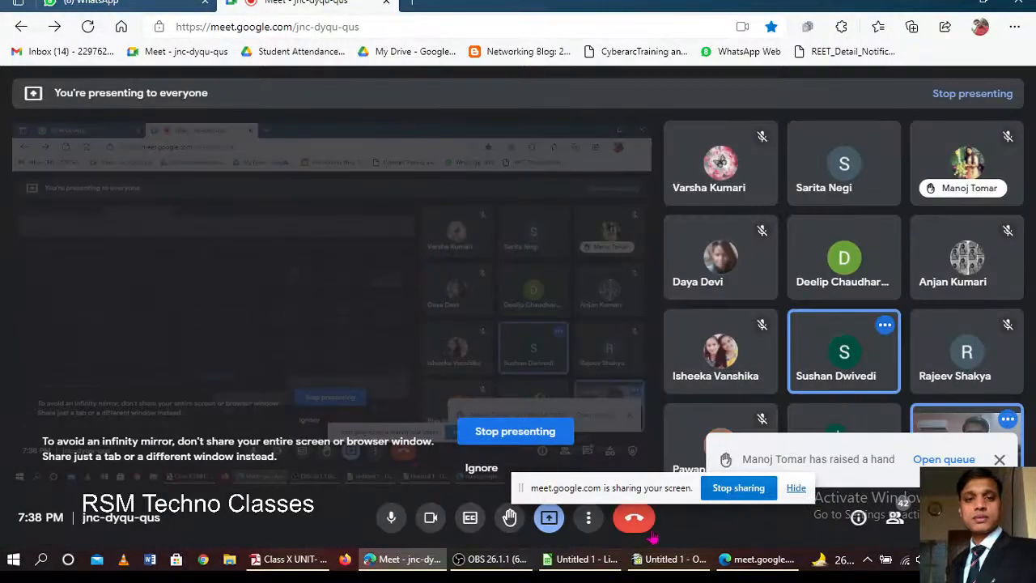
left_click(669, 558)
Step: Run the Sum consolidation of the four stored weekly A1:F7 ranges into cell A1 of the October 2021 sheet
left_click(332, 154)
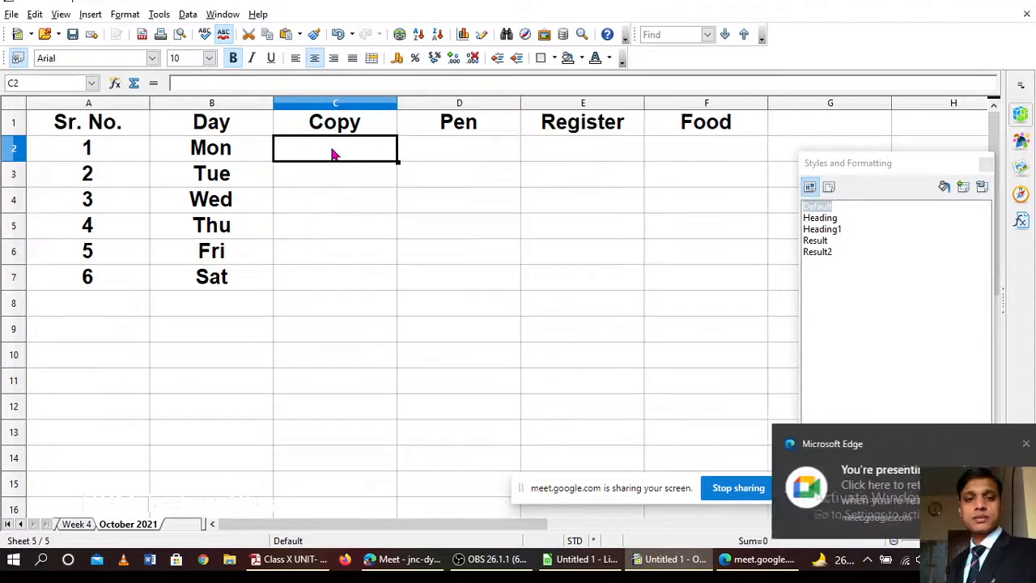
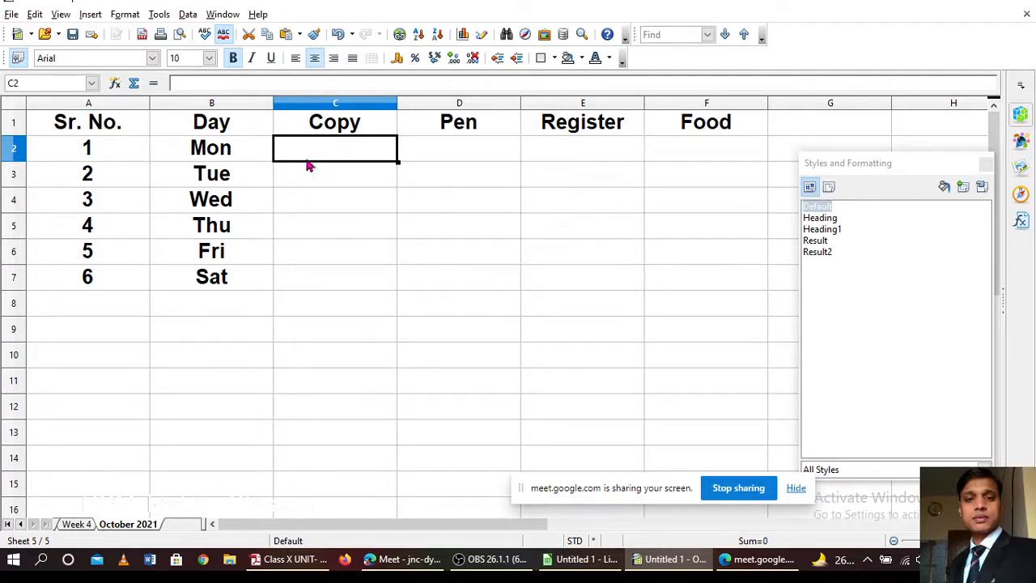
left_click_drag(348, 126, 351, 212)
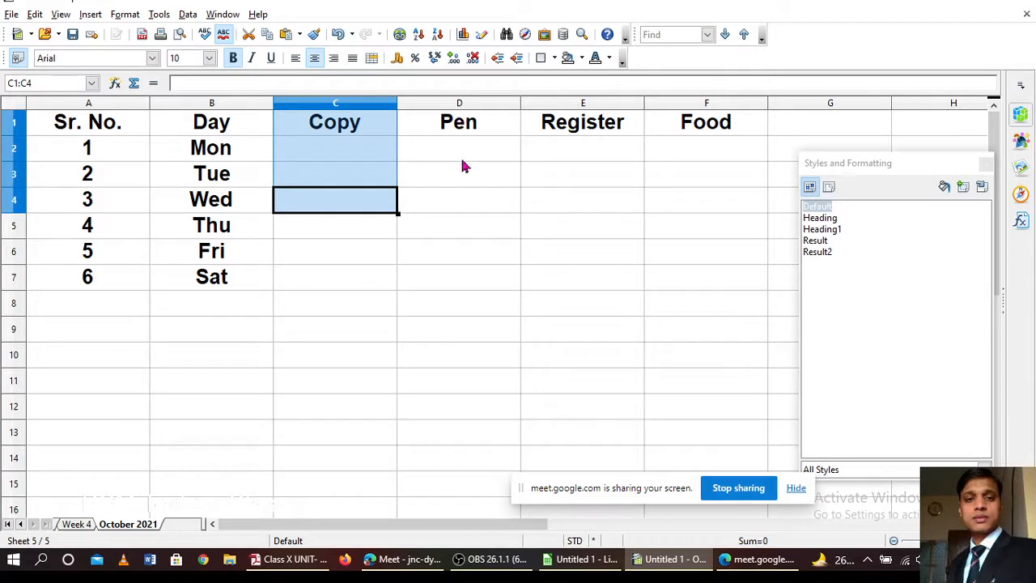
left_click(366, 152)
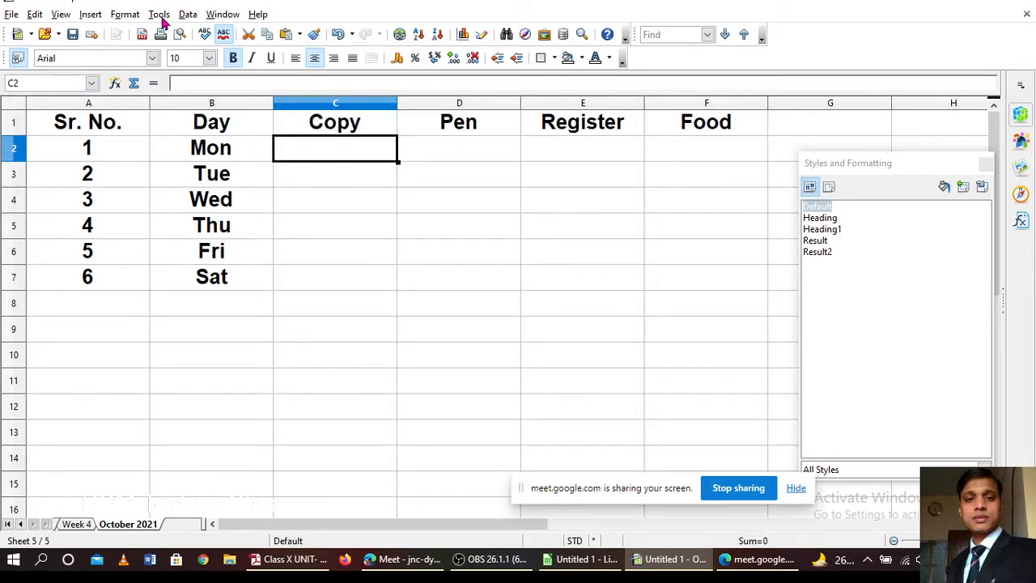
left_click(188, 15)
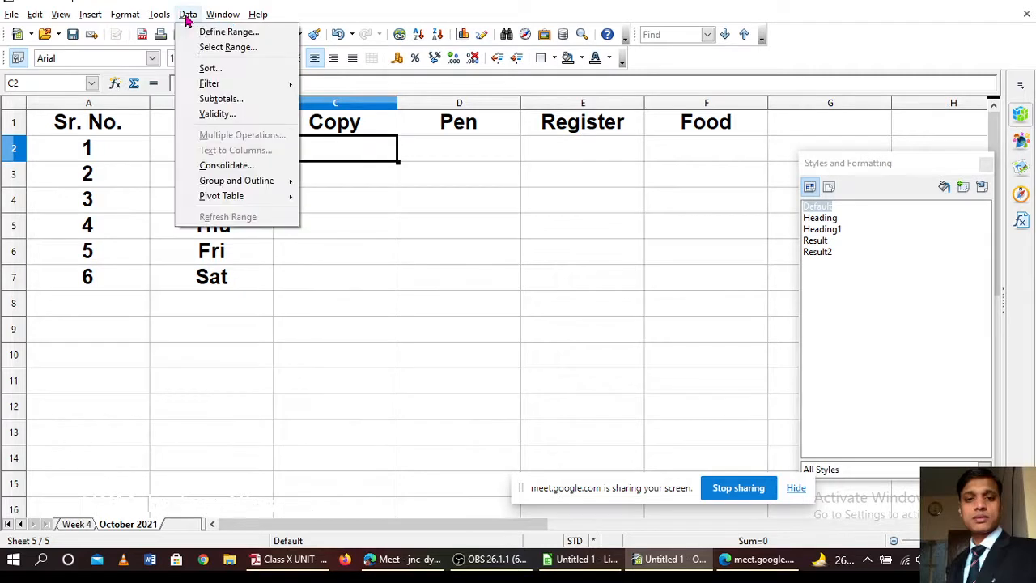
left_click(223, 164)
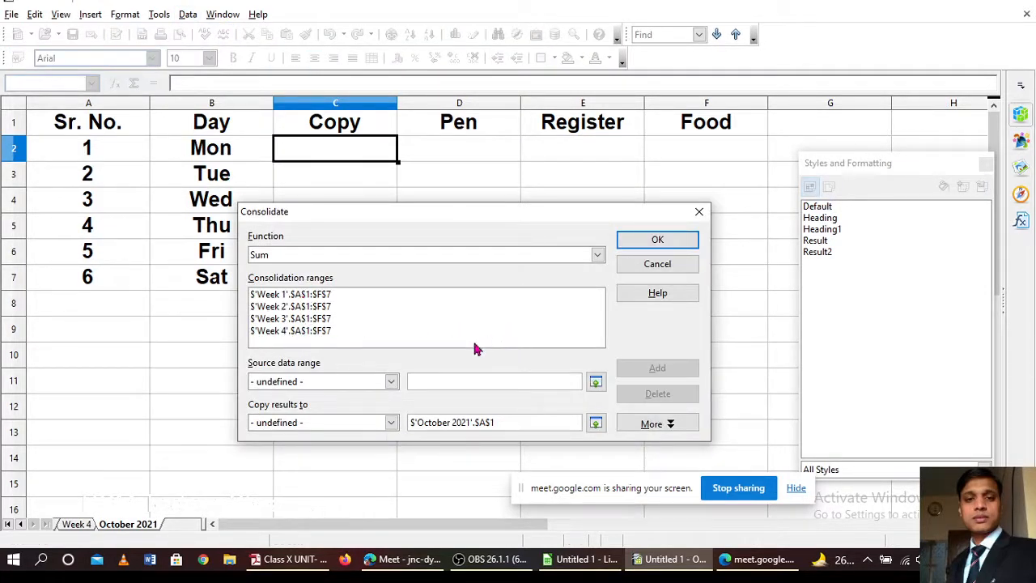
left_click(640, 243)
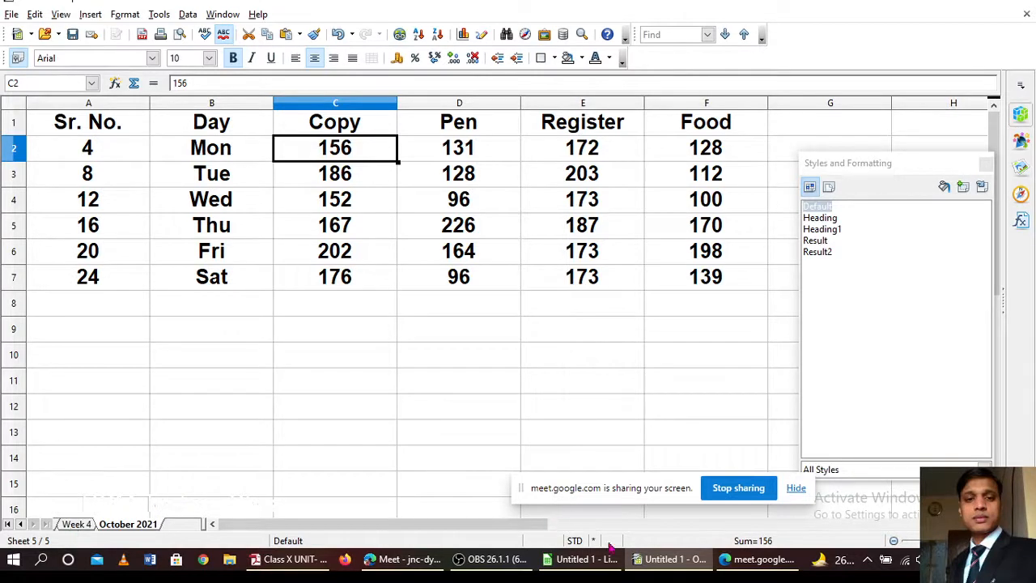
Step: Delete the Week 1, Week 2 and Week 3 A1:F7 ranges from the consolidation ranges and run the Sum consolidation
left_click(193, 15)
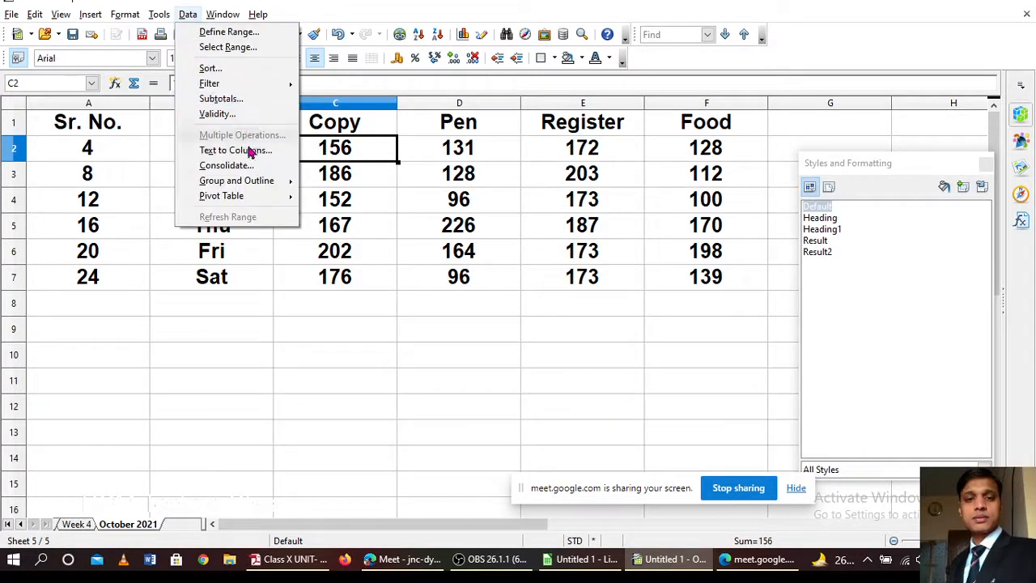
left_click(245, 164)
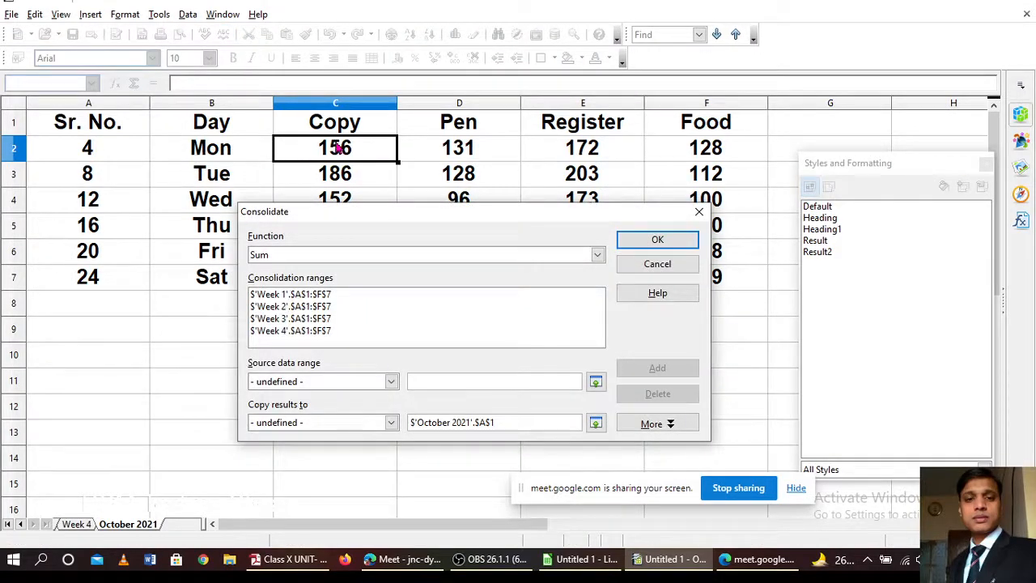
left_click(317, 296)
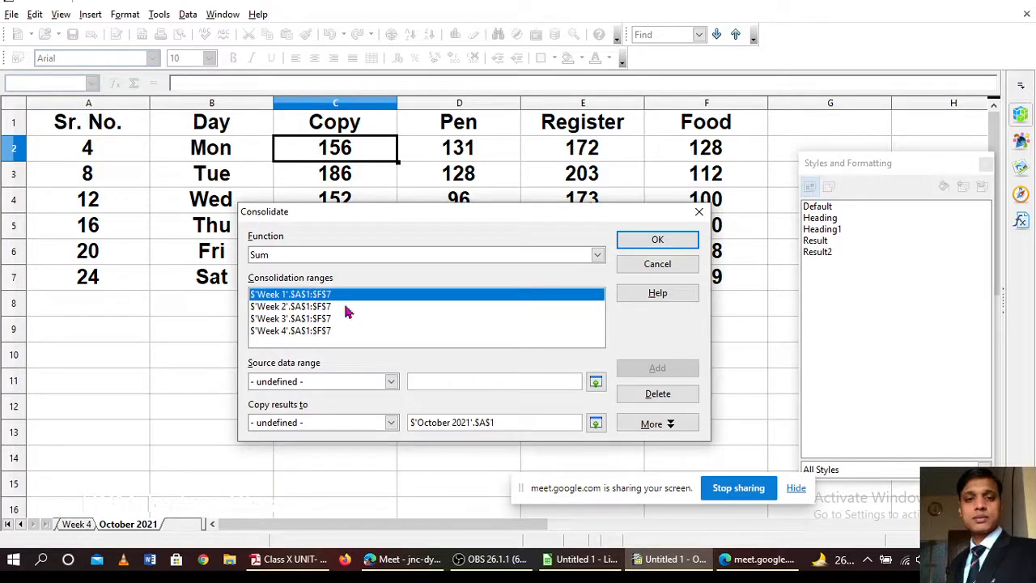
left_click(657, 394)
left_click(357, 298)
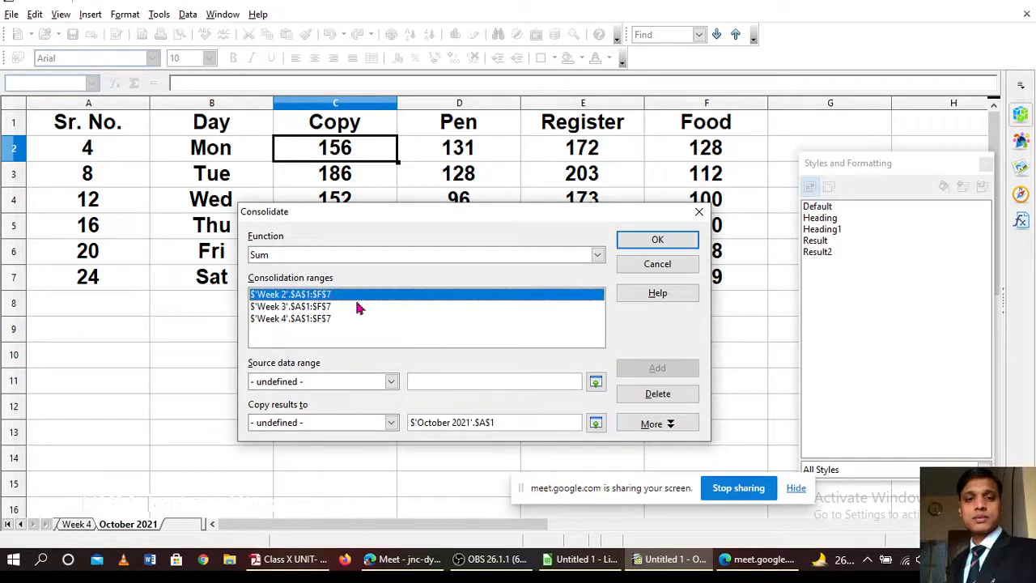
left_click(638, 394)
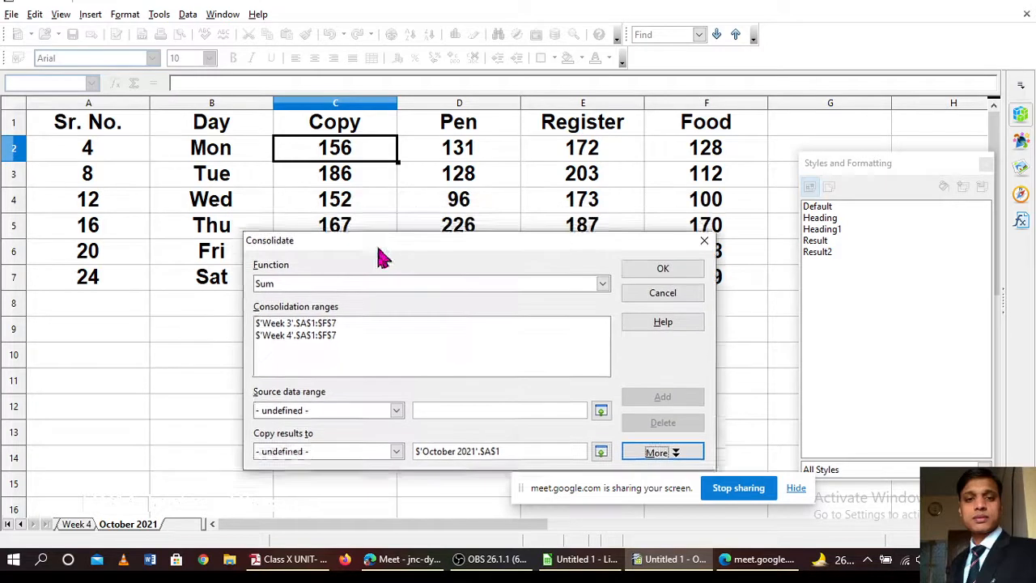
left_click(321, 376)
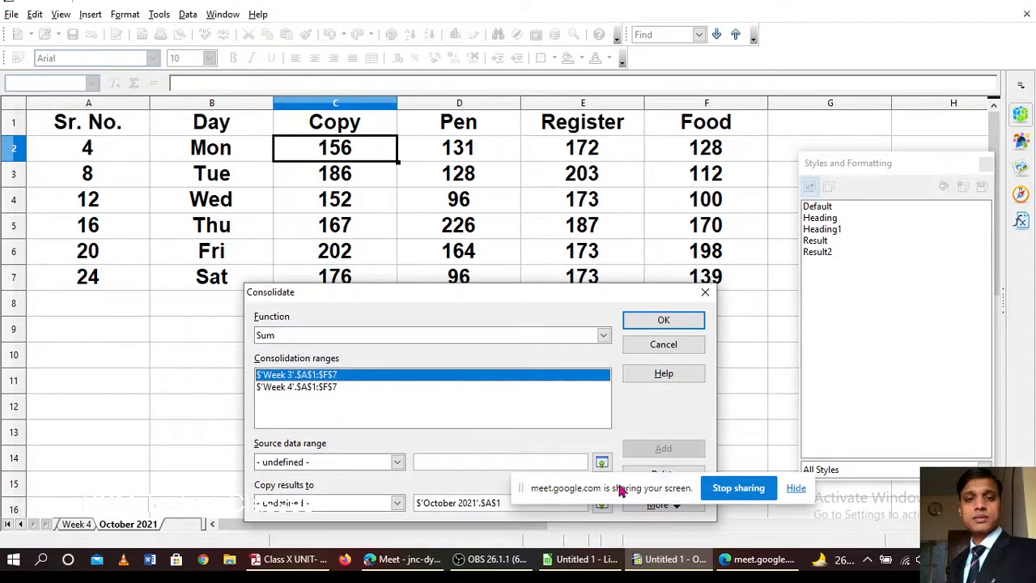
left_click(653, 474)
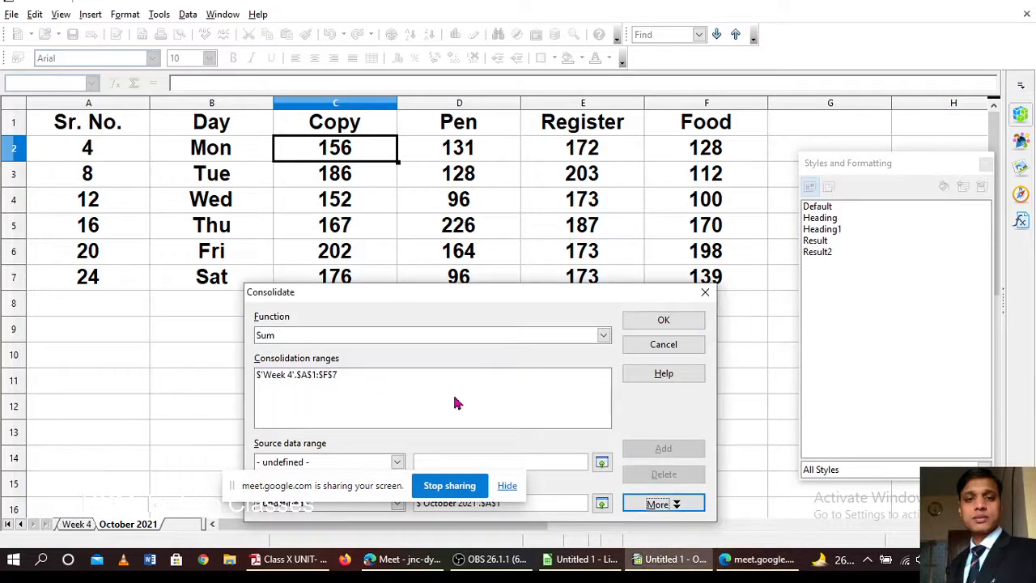
left_click(654, 321)
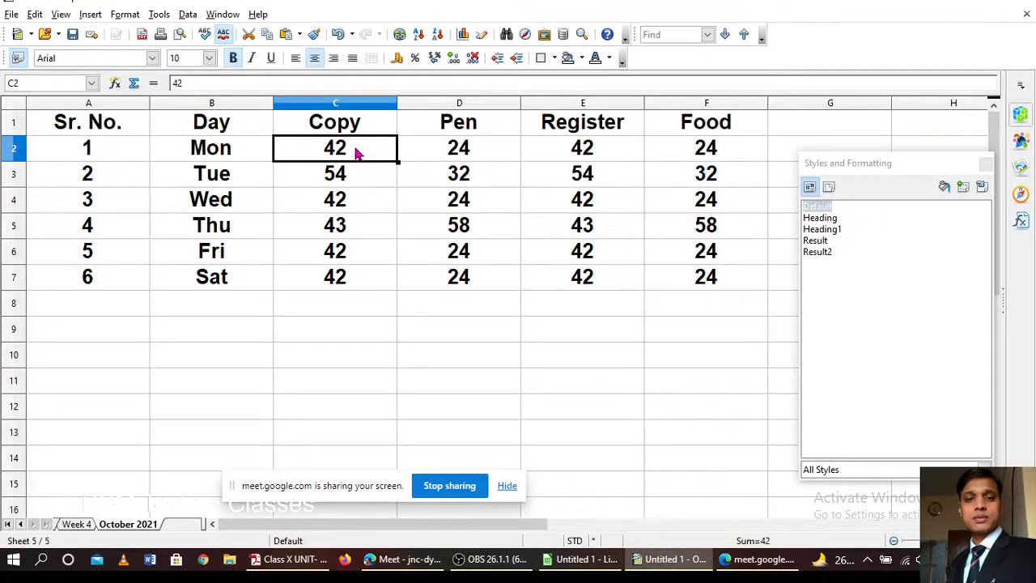
Step: Reopen the consolidation settings and delete the remaining Week 4 A1:F7 range from the consolidation ranges
left_click(188, 14)
left_click(231, 165)
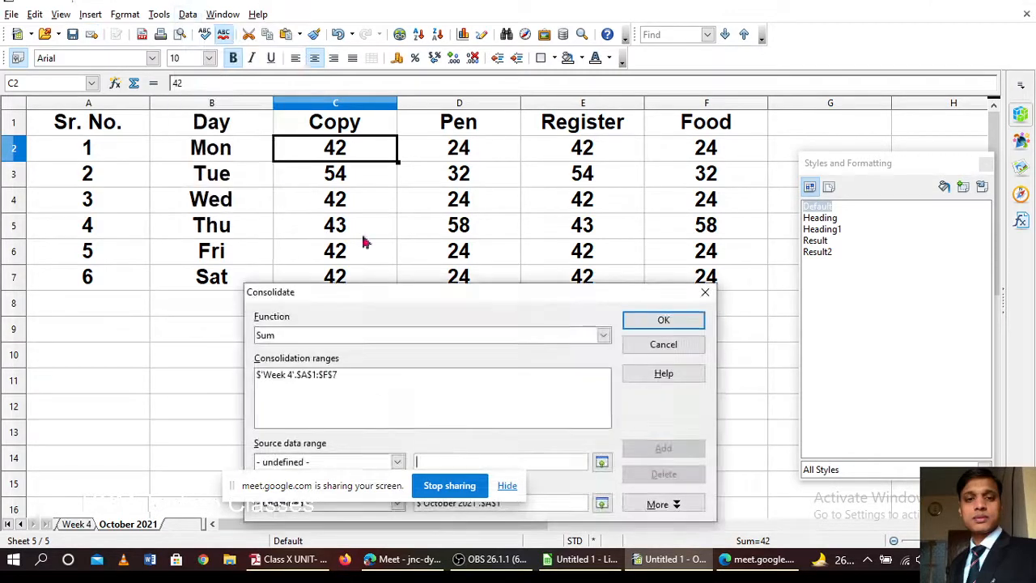
left_click(317, 374)
left_click(668, 475)
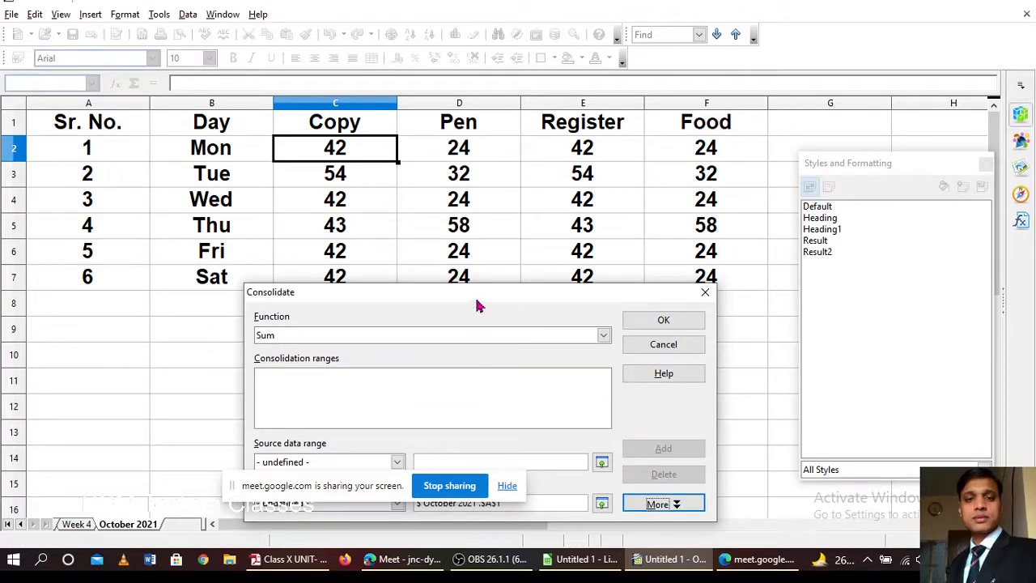
Step: Set the source data range to C2:F7 on the Week 1 sheet and add it to the consolidation ranges
left_click_drag(478, 296, 503, 189)
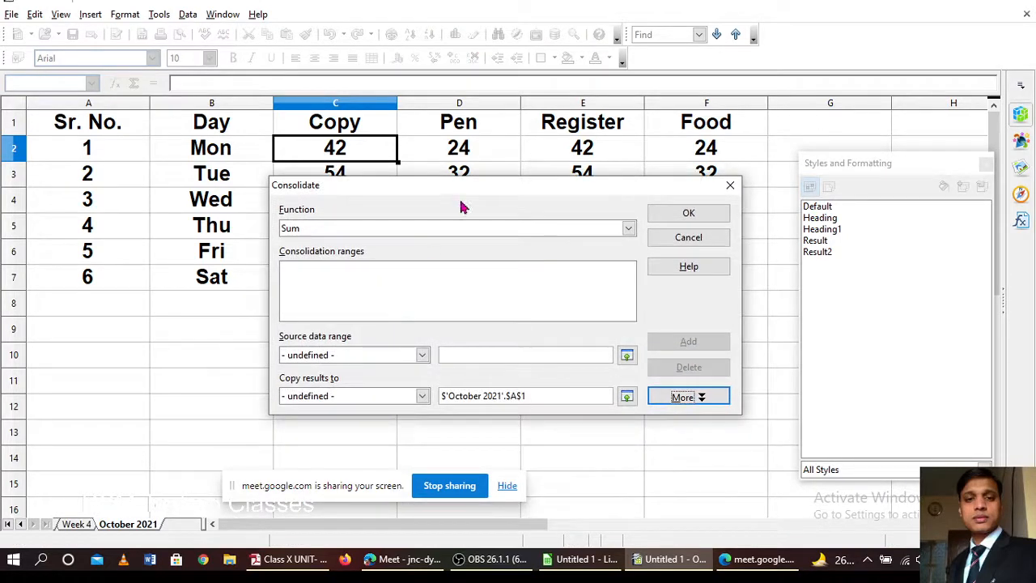
left_click(627, 355)
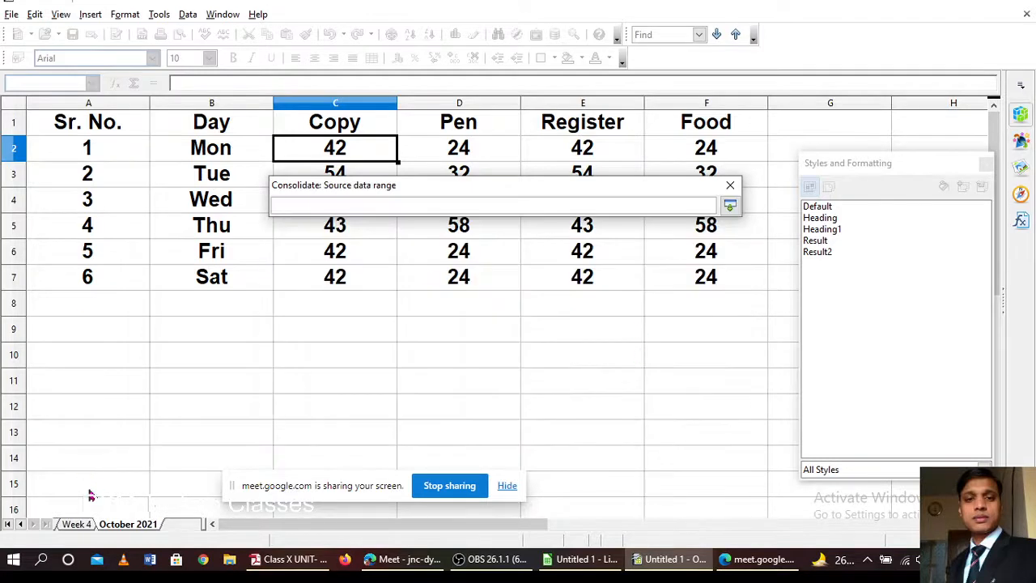
left_click(20, 525)
left_click(21, 526)
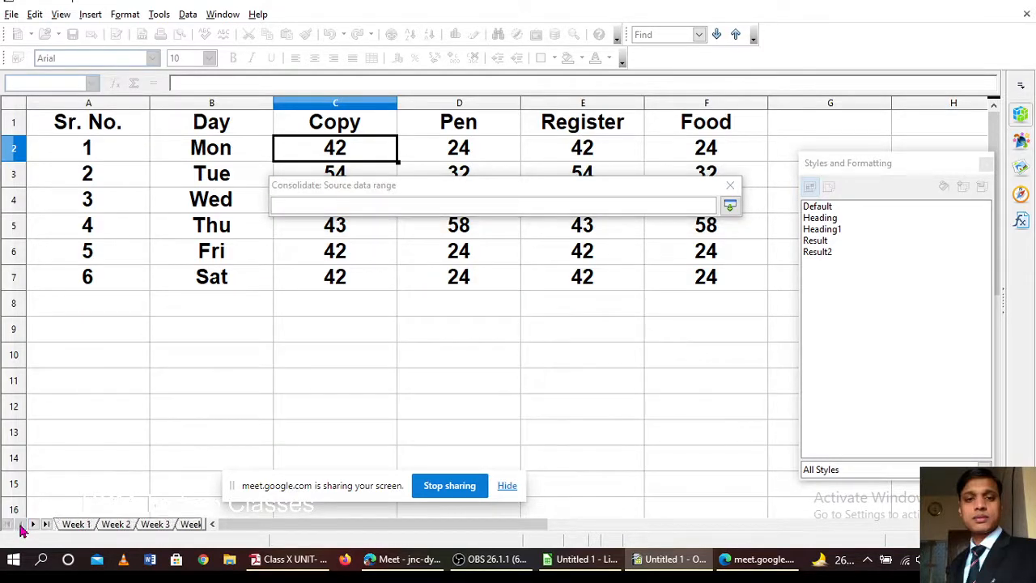
left_click(84, 525)
left_click(330, 154)
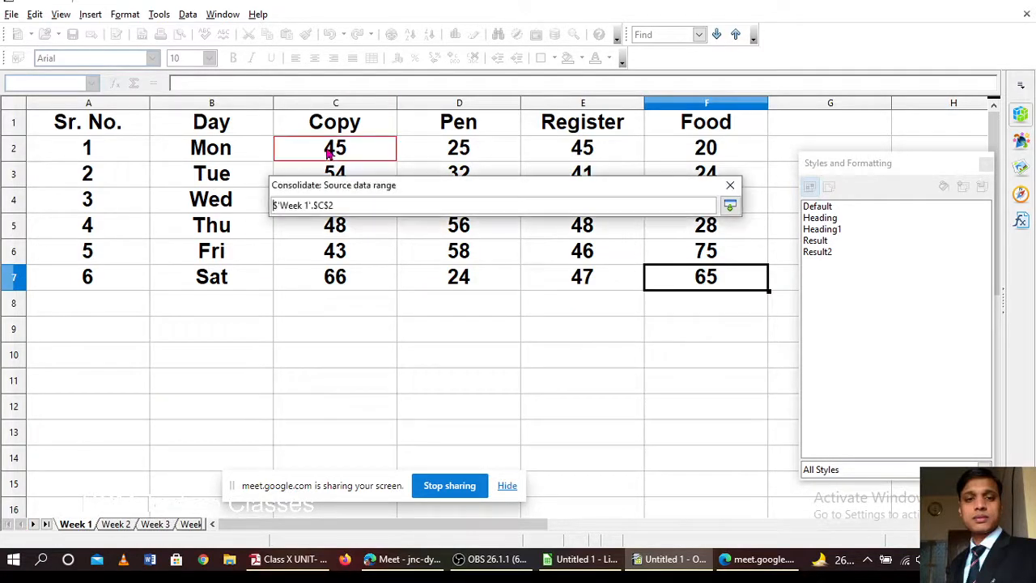
left_click_drag(393, 192, 397, 361)
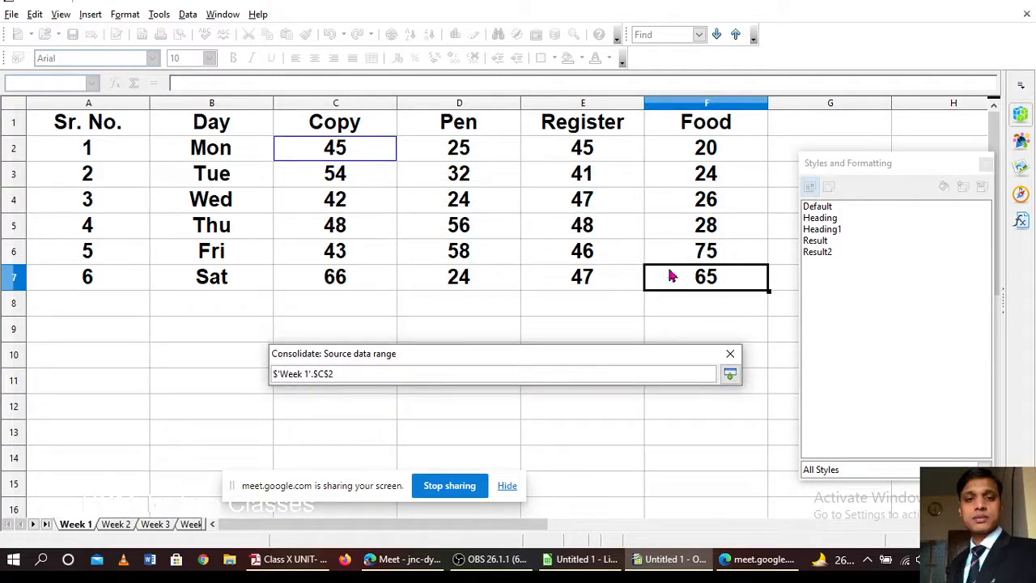
left_click(695, 278, "shift")
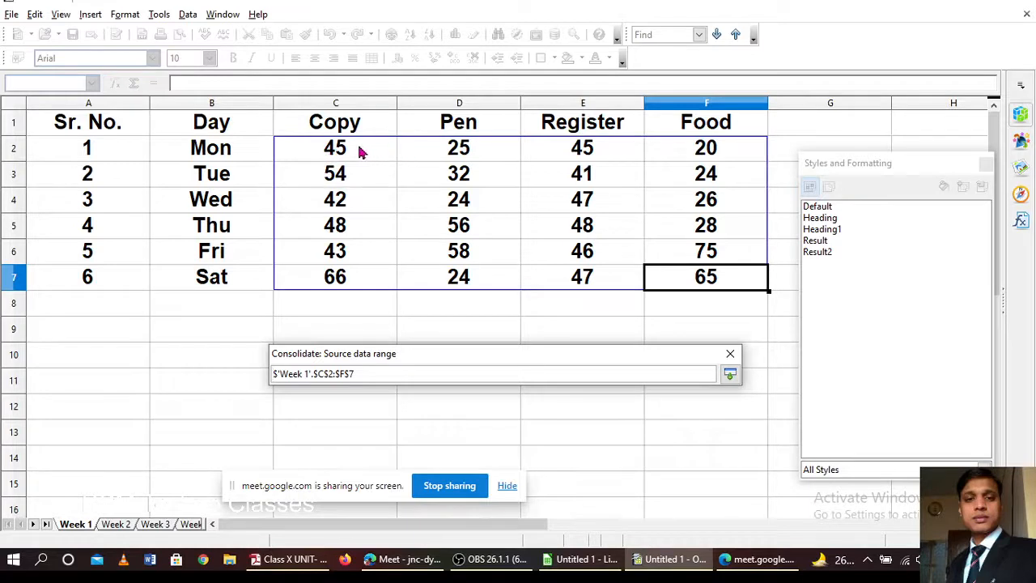
left_click(730, 374)
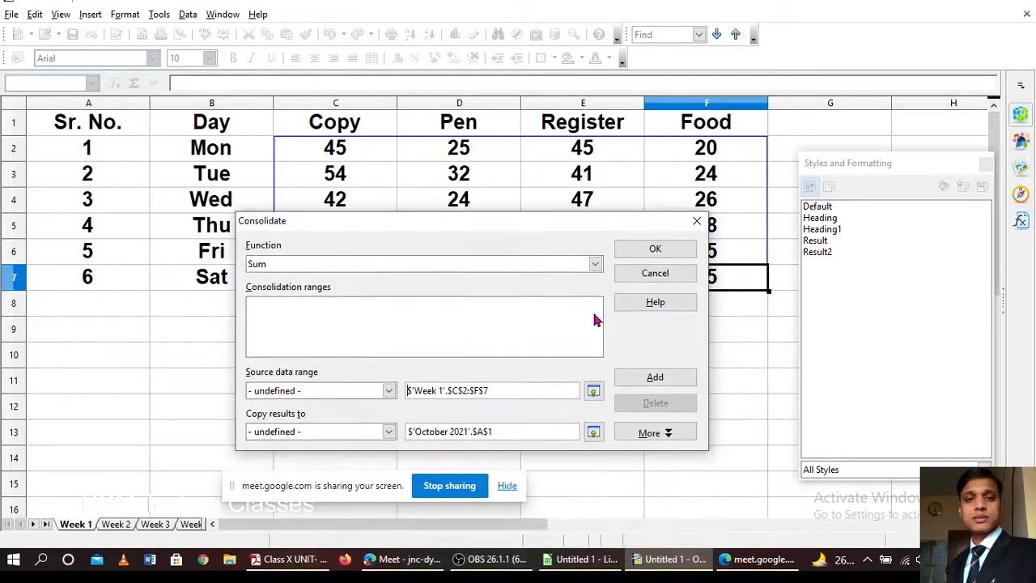
left_click(669, 380)
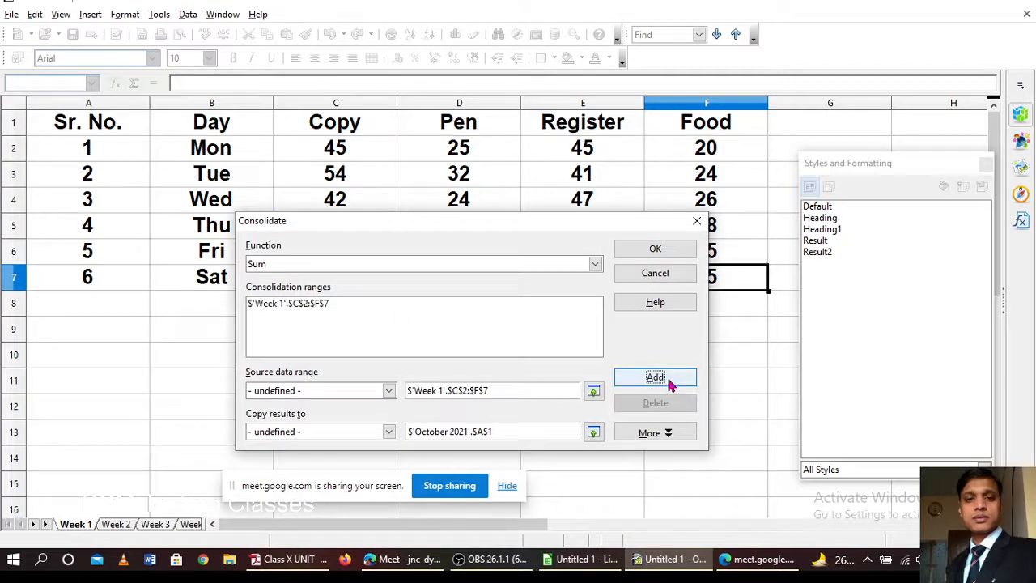
Step: Set the source data range to C2:F7 on the Week 2 sheet and add it to the consolidation ranges
left_click(593, 392)
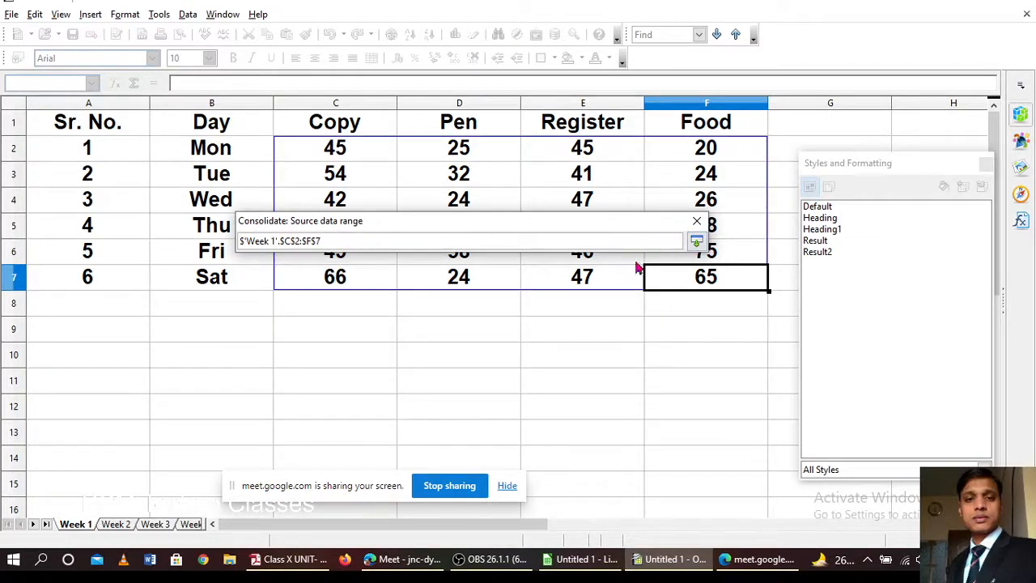
left_click(115, 524)
left_click_drag(311, 158, 352, 166)
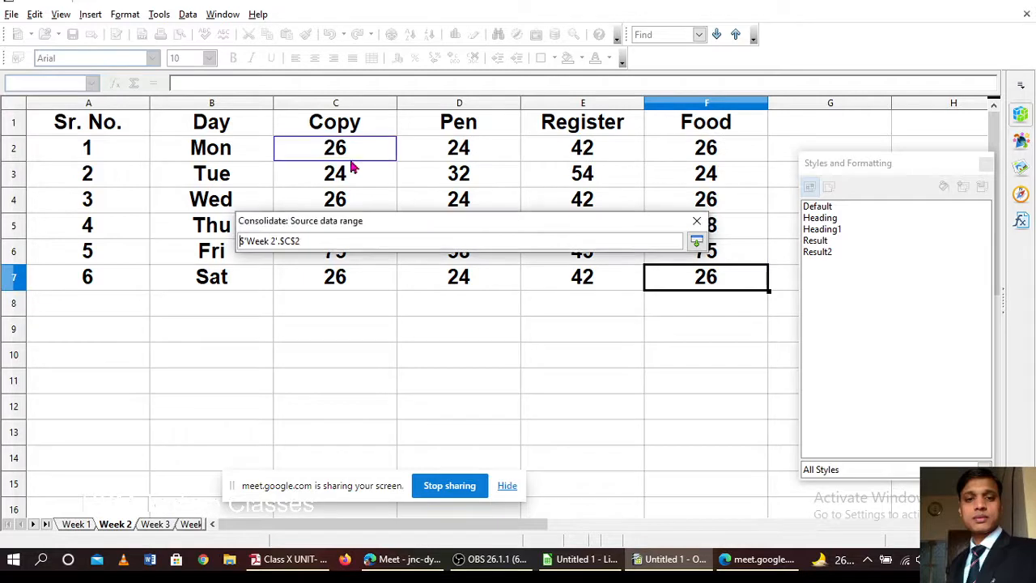
left_click_drag(665, 287, 667, 285)
left_click(696, 241)
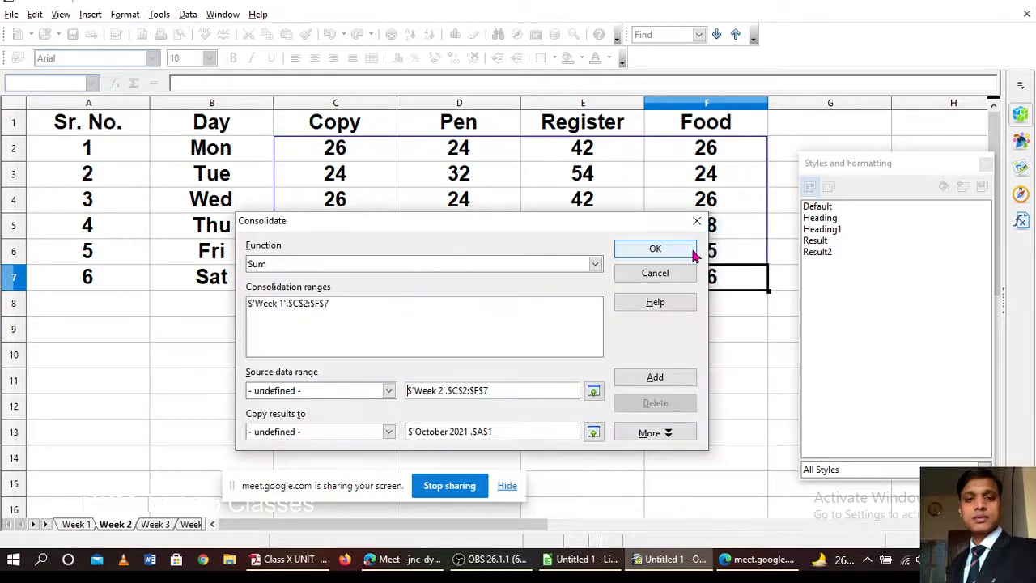
left_click(654, 387)
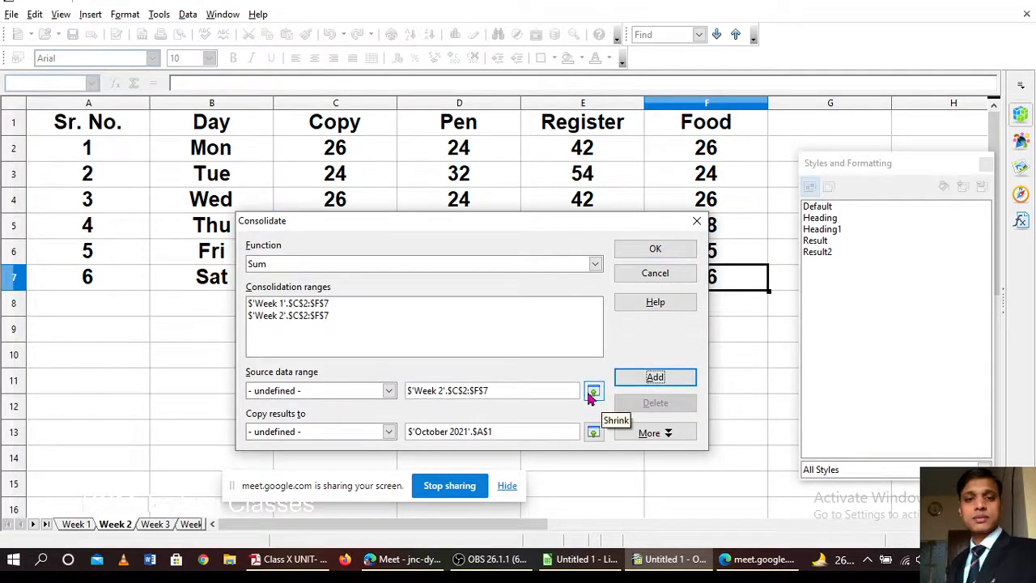
Step: Set the source data range to C2:F7 on the Week 3 sheet and add it to the consolidation ranges
left_click(593, 392)
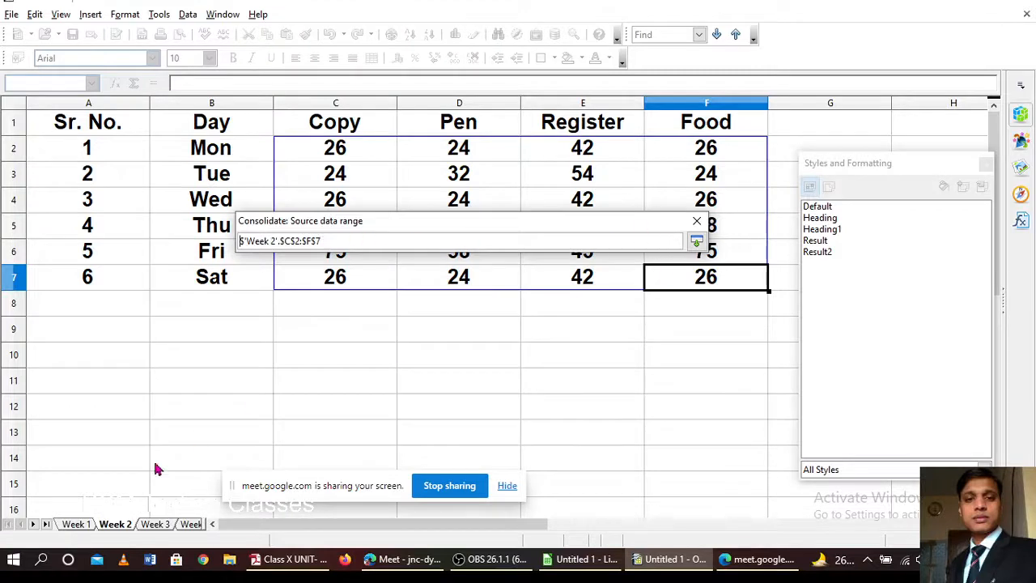
left_click(155, 525)
left_click_drag(307, 147, 691, 281)
left_click(696, 243)
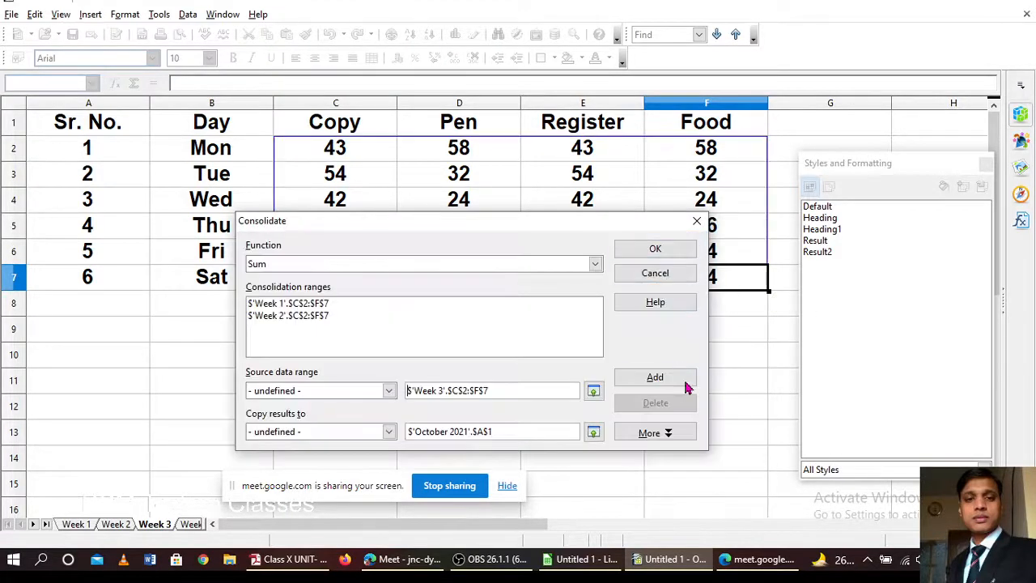
left_click(657, 379)
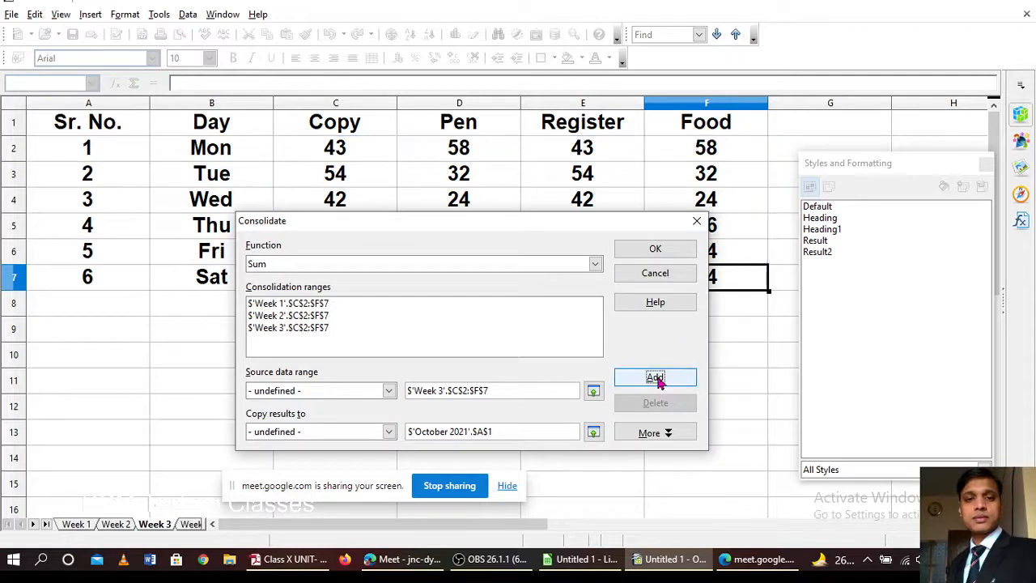
Step: Add C2:F7 on the Week 4 sheet to the consolidation ranges and close the results destination selection
left_click(594, 392)
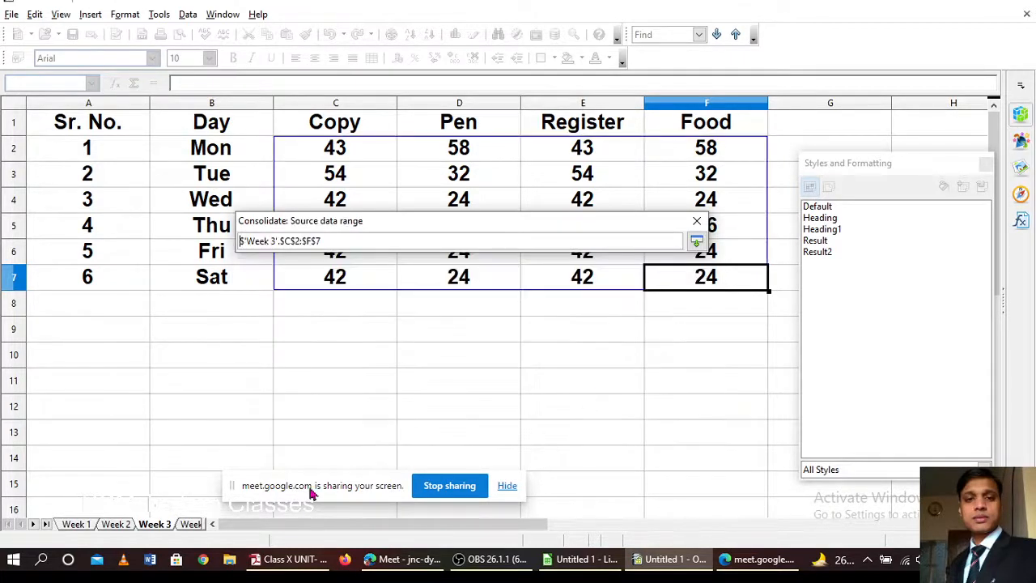
left_click(191, 524)
left_click_drag(354, 157, 682, 279)
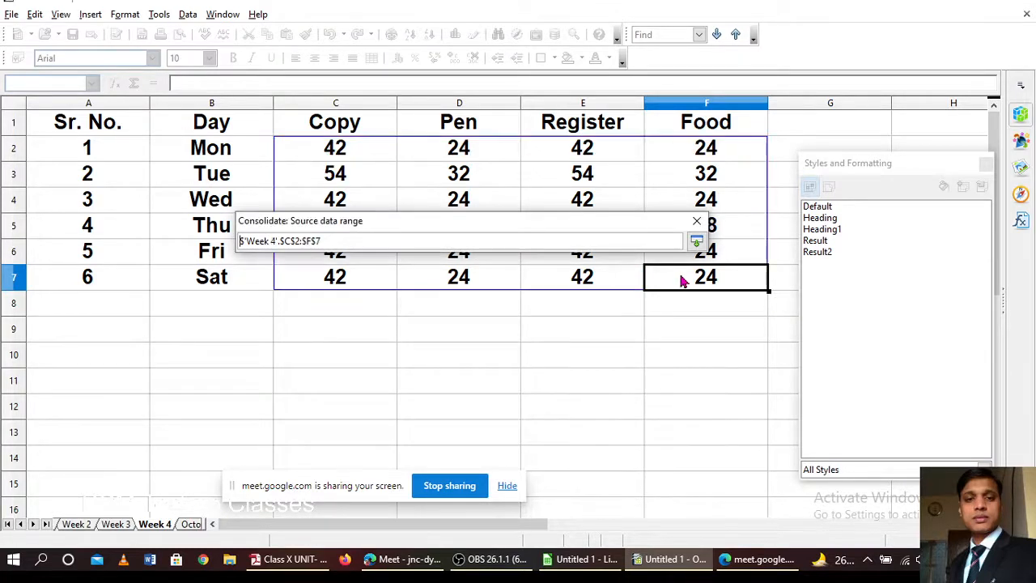
left_click(696, 241)
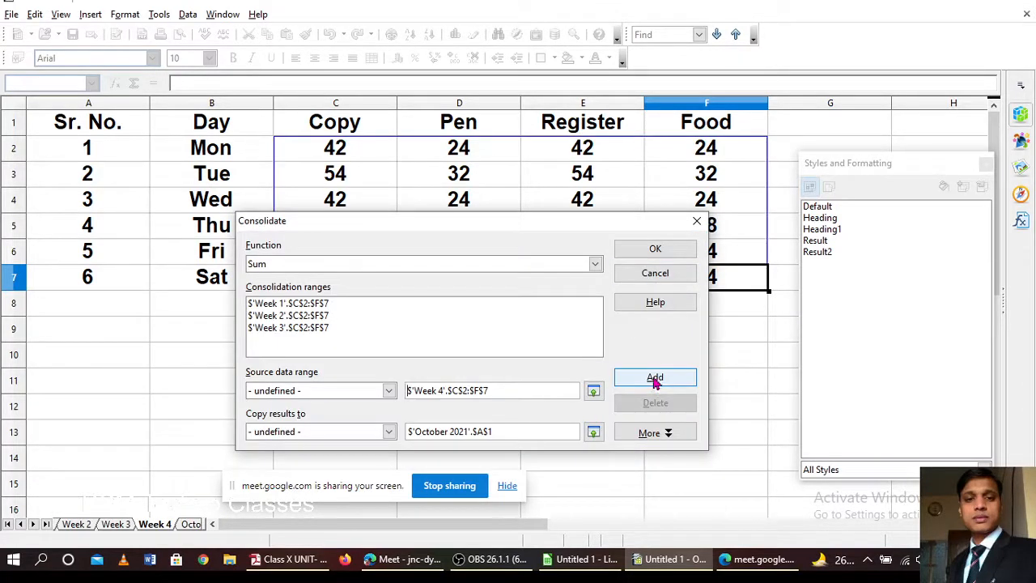
left_click(655, 378)
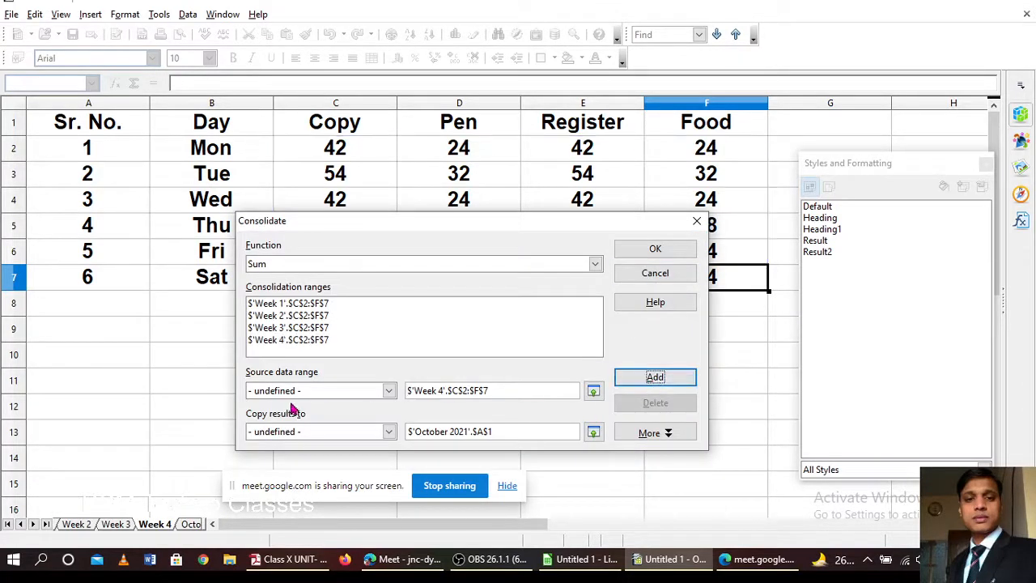
left_click(594, 433)
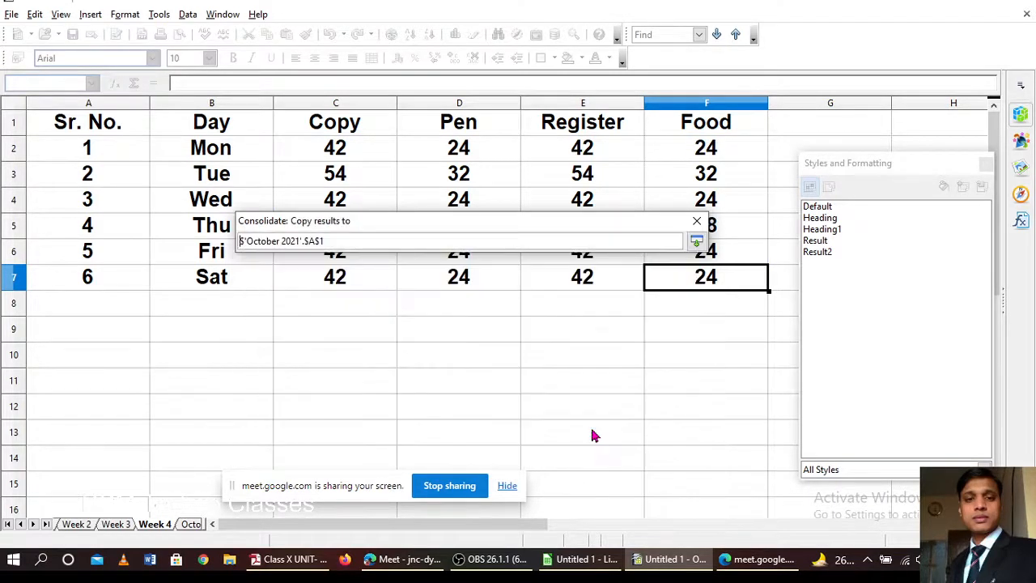
left_click(697, 223)
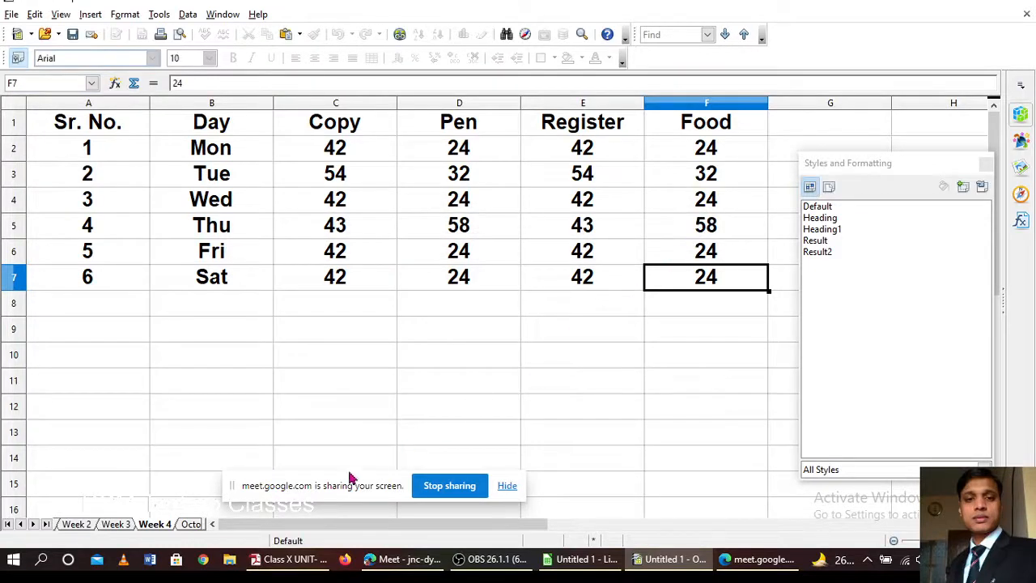
left_click(185, 16)
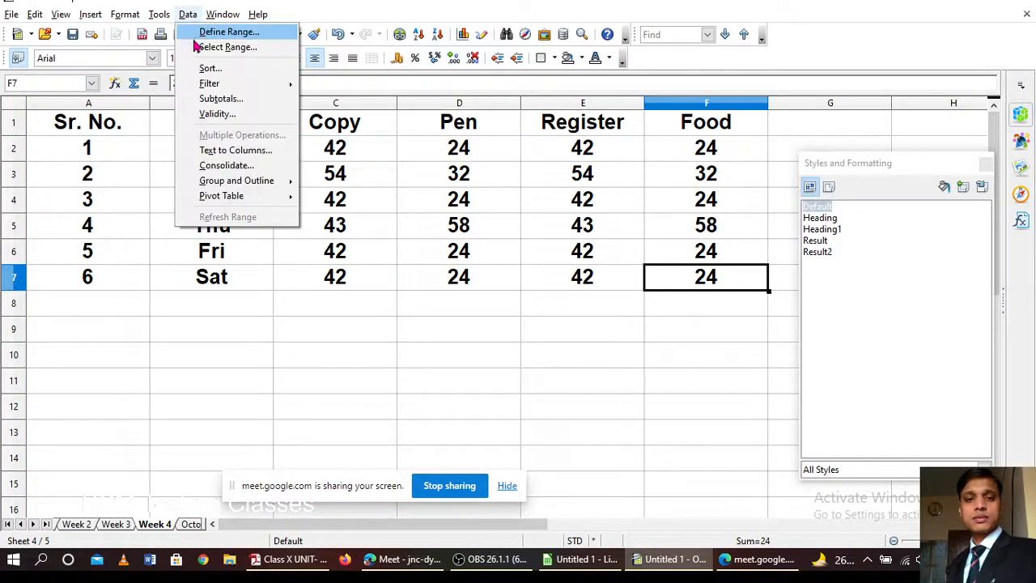
left_click(227, 166)
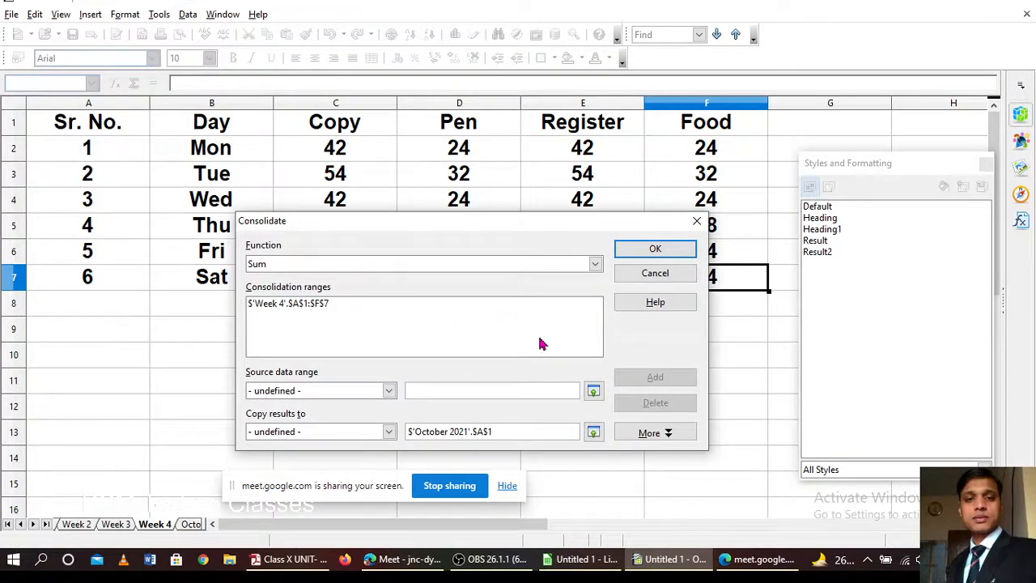
left_click(777, 411)
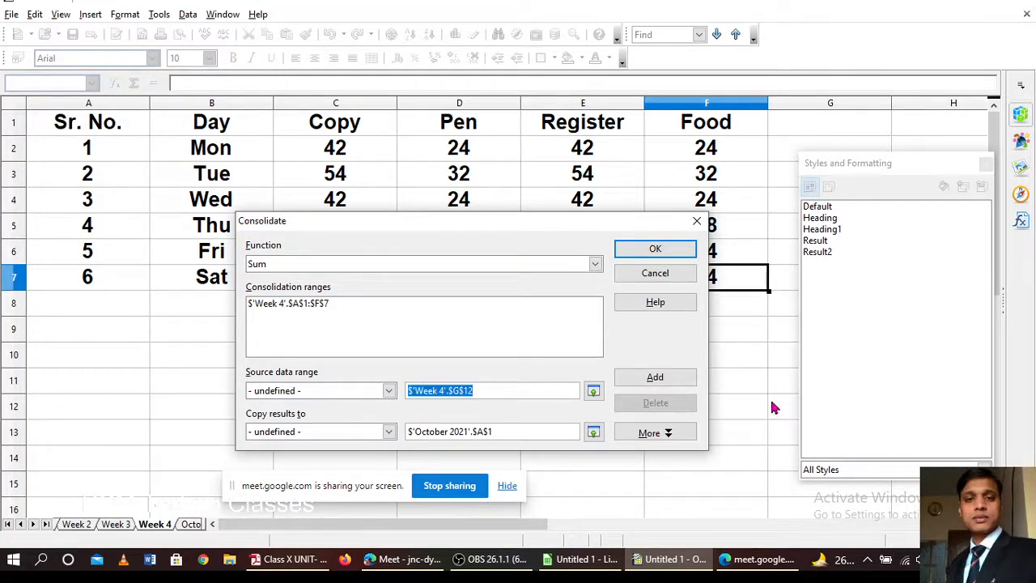
left_click(441, 306)
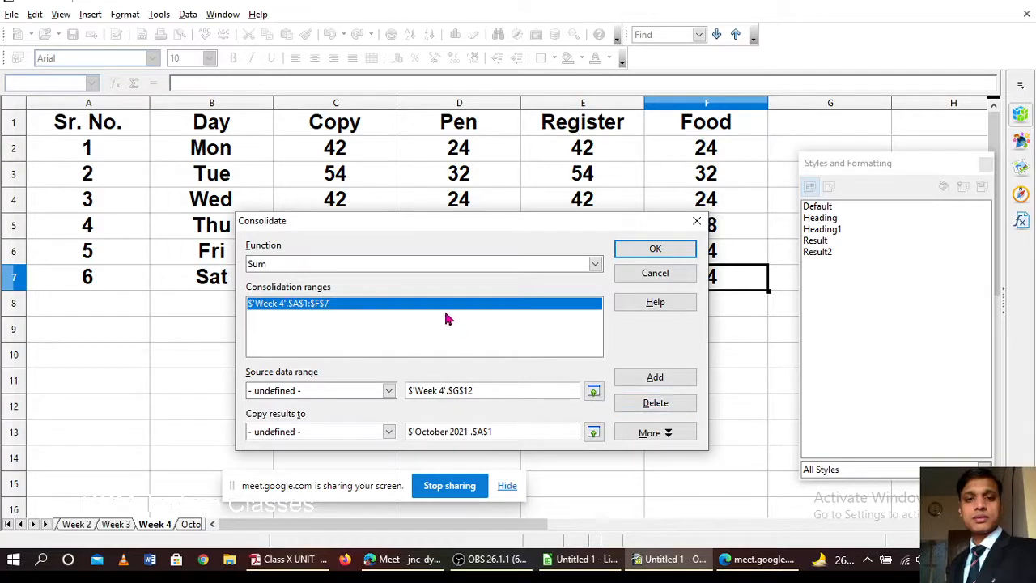
left_click(652, 379)
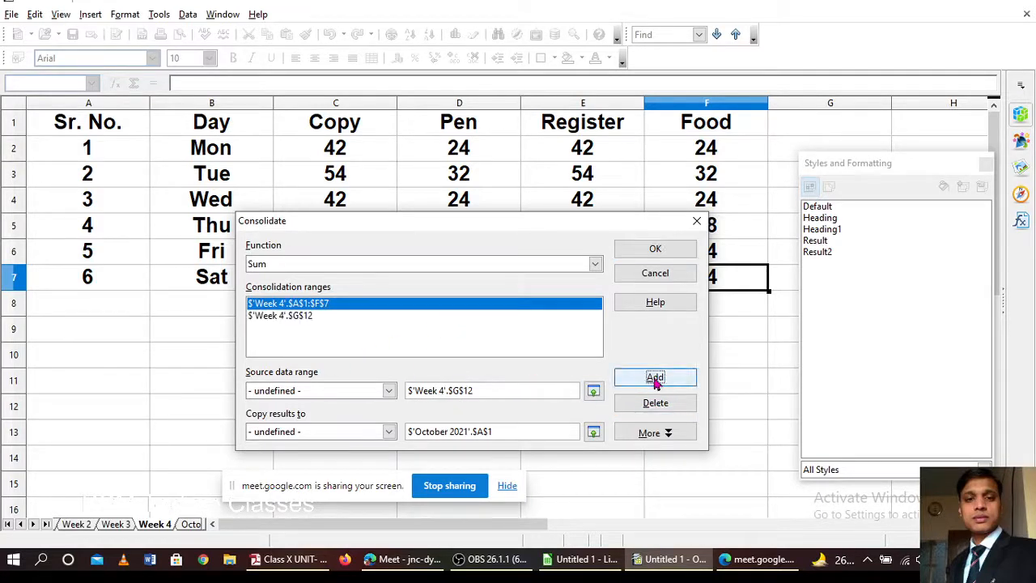
left_click(597, 391)
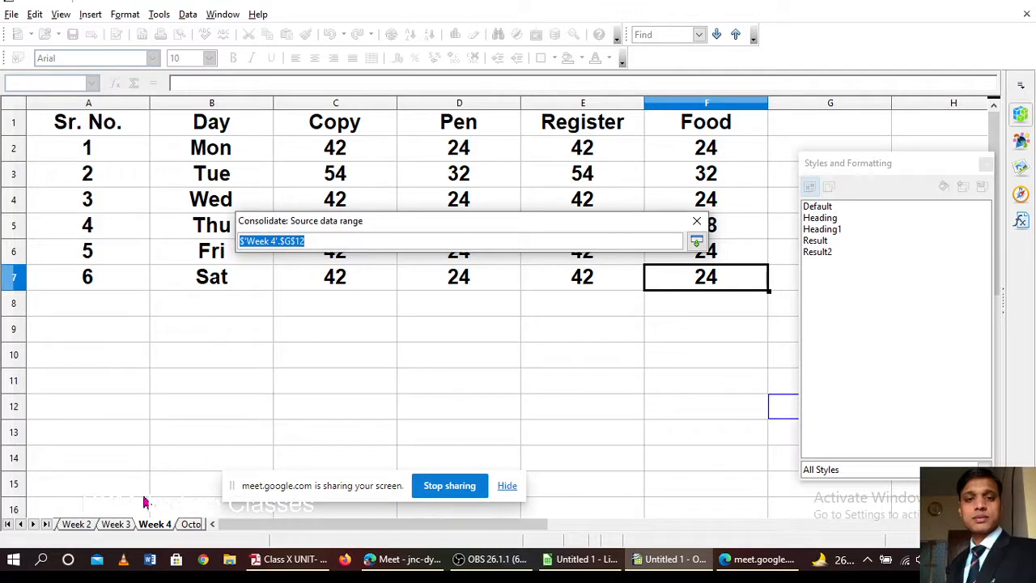
left_click(121, 525)
left_click(322, 147)
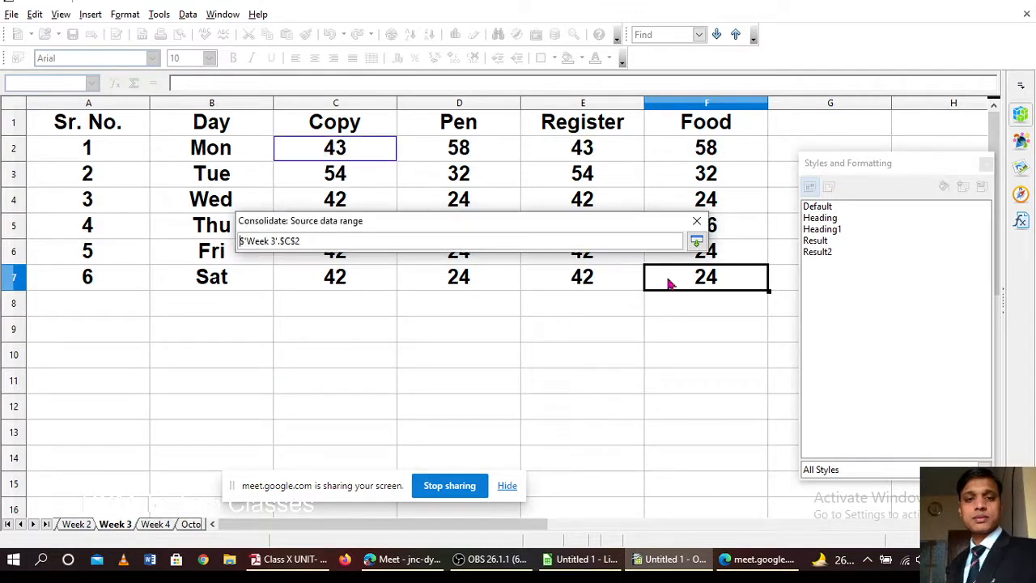
left_click(700, 283)
left_click(697, 243)
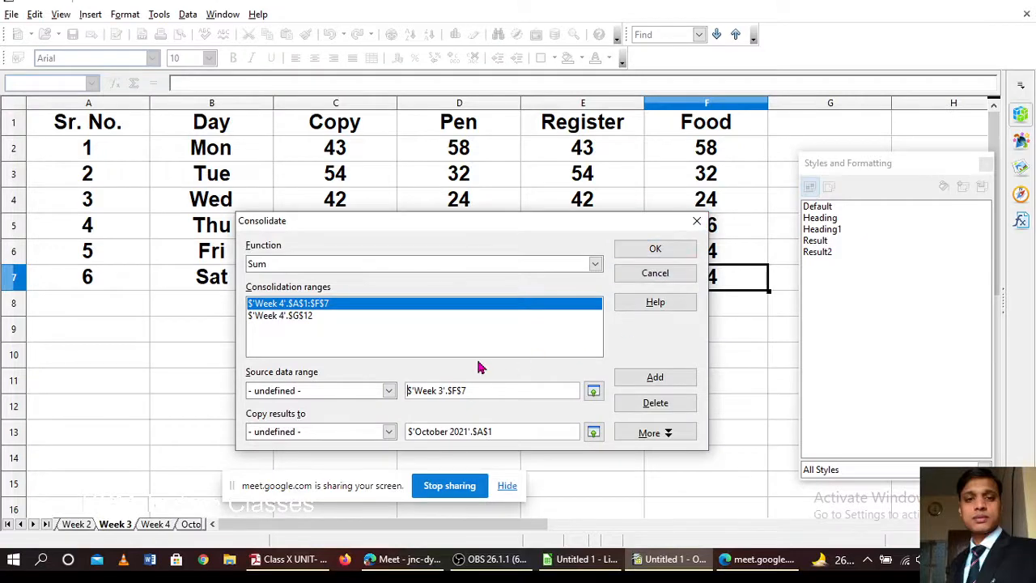
left_click(655, 273)
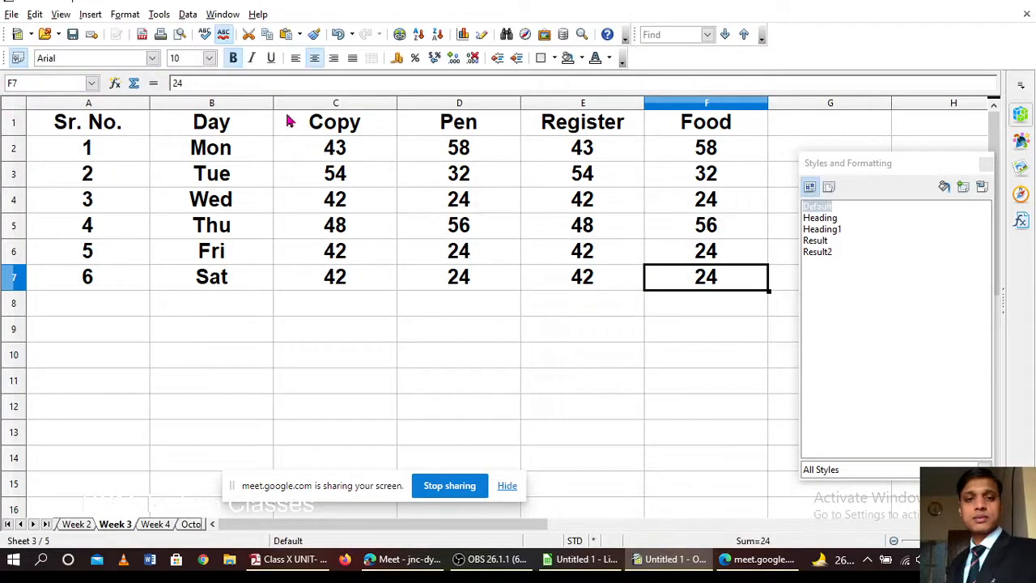
Step: Reopen the consolidation settings and delete the Week 4 A1:F7 range from the consolidation ranges
left_click(187, 15)
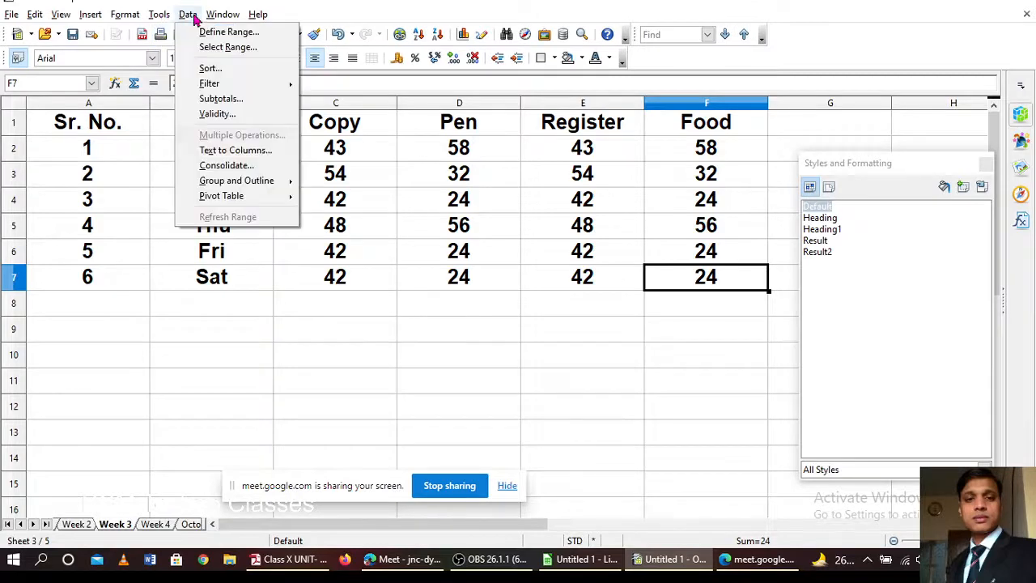
left_click(227, 166)
left_click(300, 305)
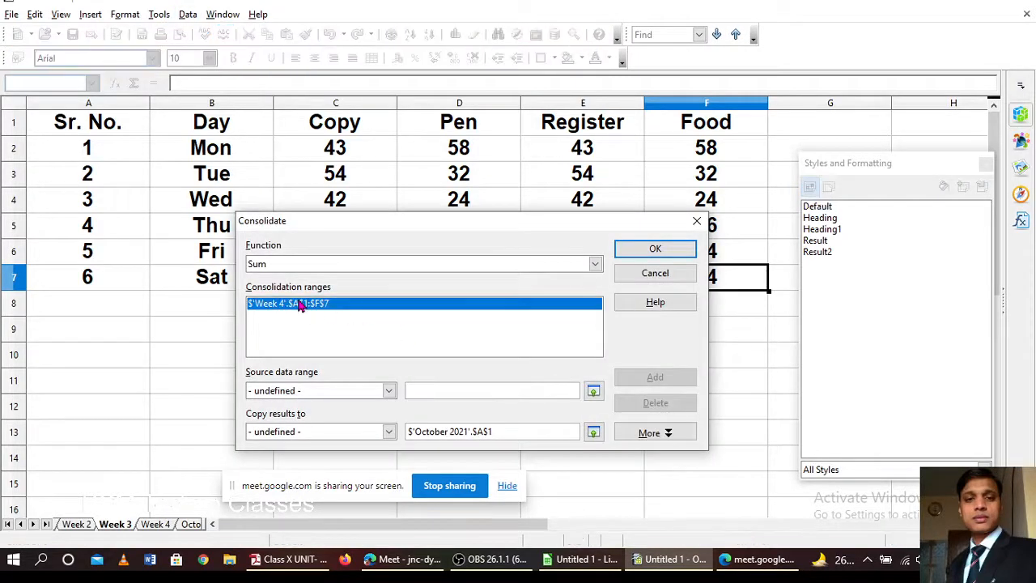
left_click(643, 405)
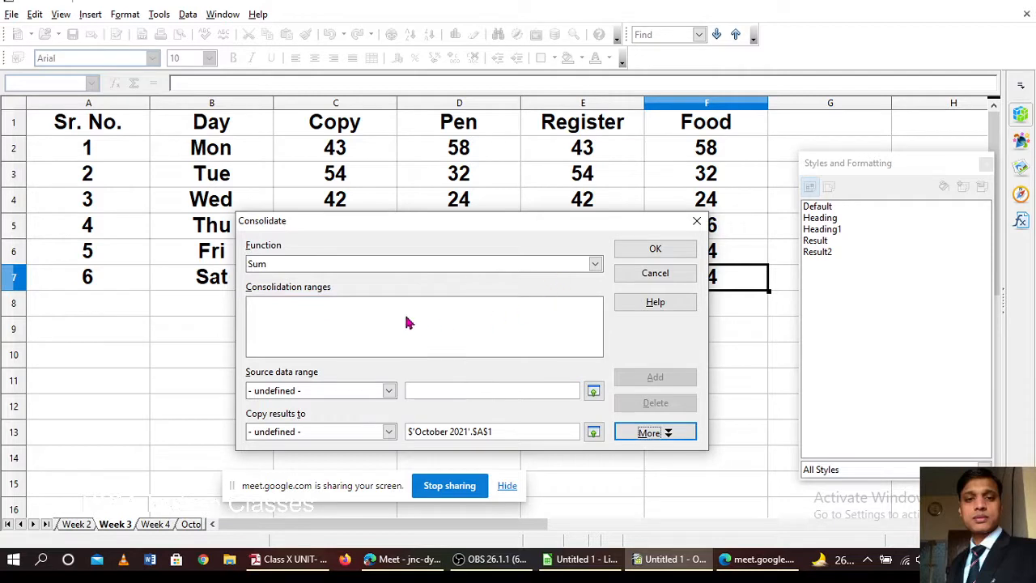
Step: Set the source data range to C2:F7 on the Week 1 sheet and add it to the consolidation ranges
left_click(594, 391)
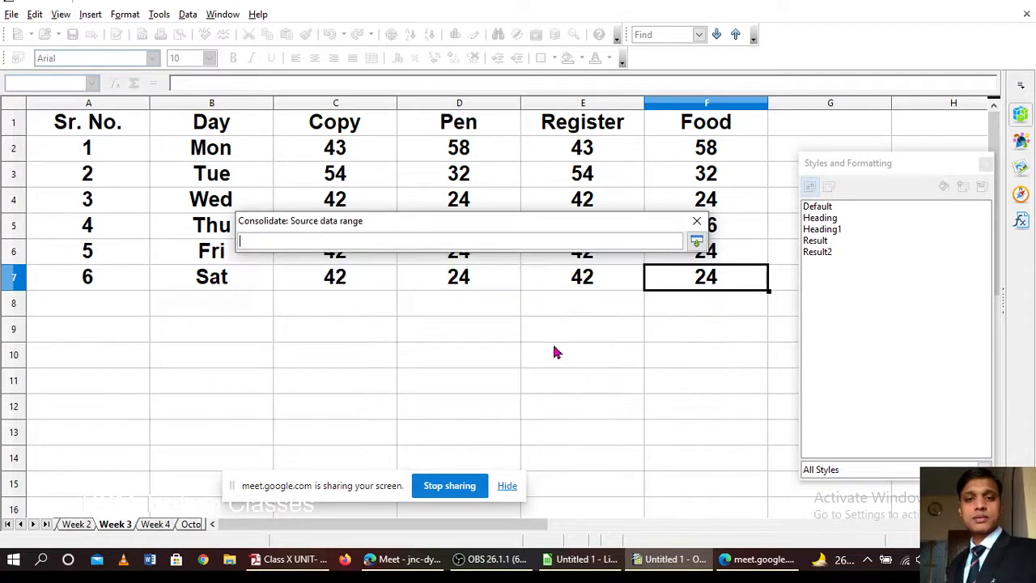
left_click(23, 525)
left_click(74, 525)
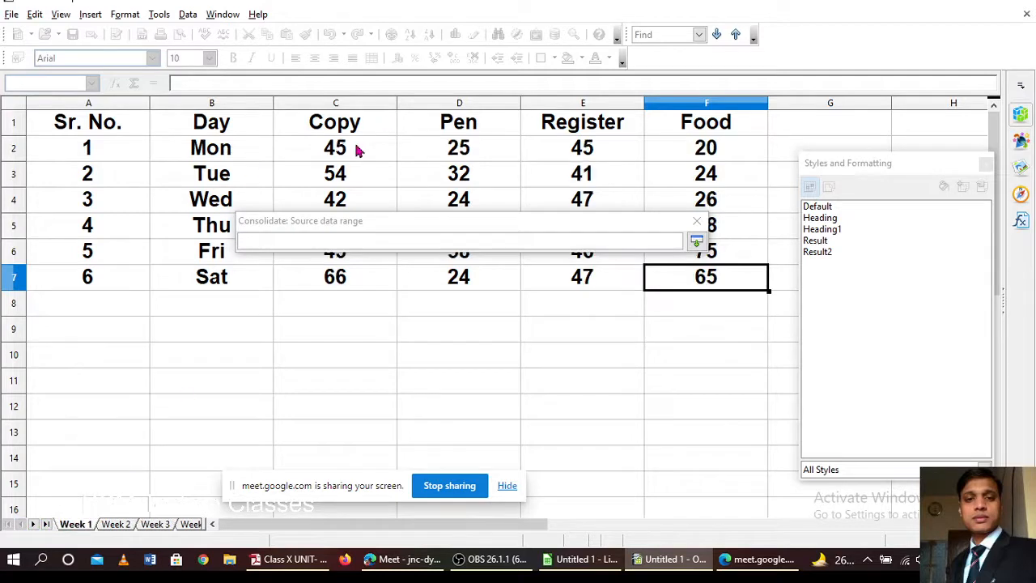
left_click(359, 150)
left_click_drag(669, 285, 666, 282)
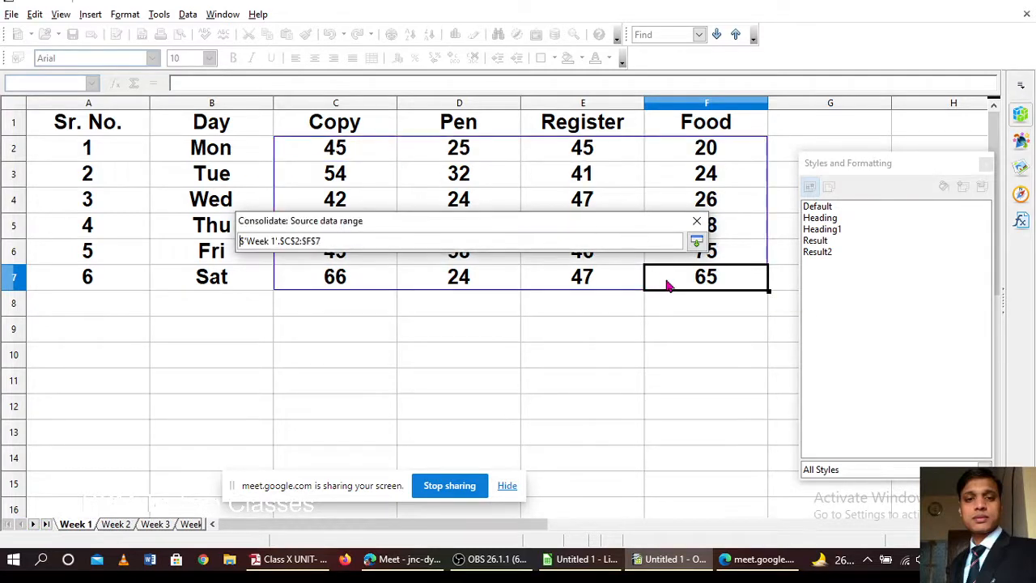
left_click(698, 243)
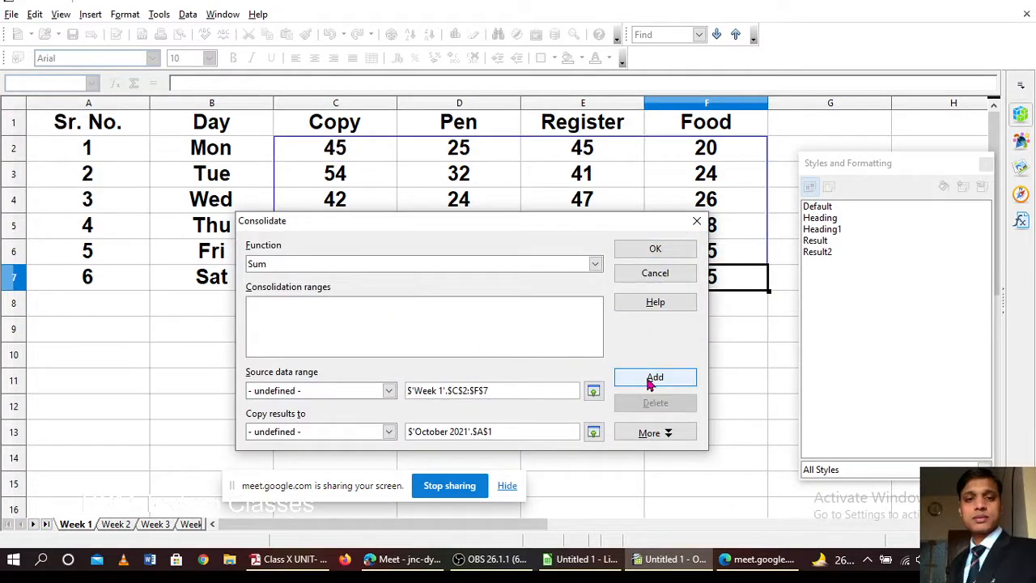
left_click(620, 381)
Step: Set the source data range to C2:F7 on the Week 2 sheet and add it to the consolidation ranges
left_click(594, 391)
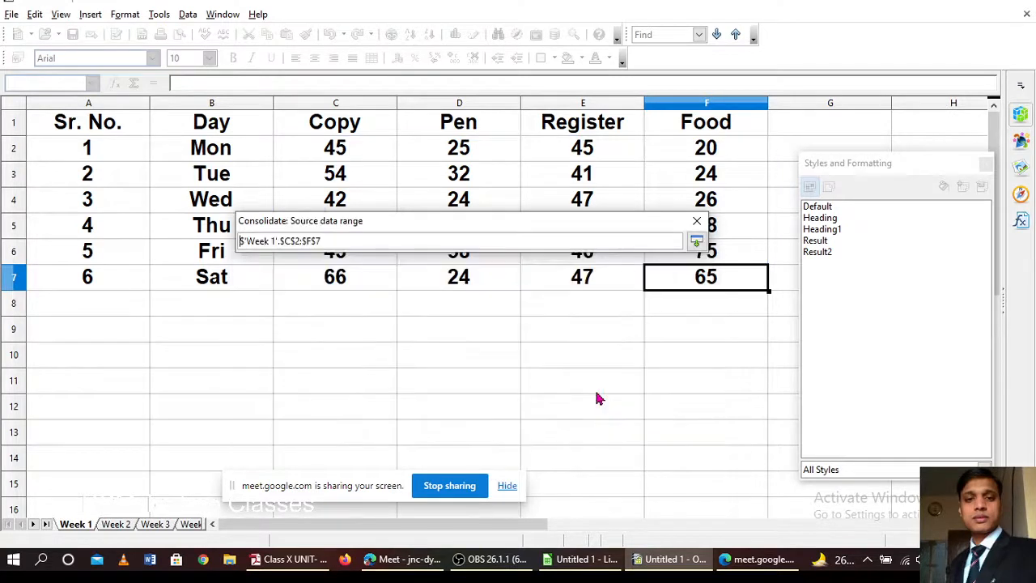
left_click(107, 526)
left_click_drag(339, 148, 687, 283)
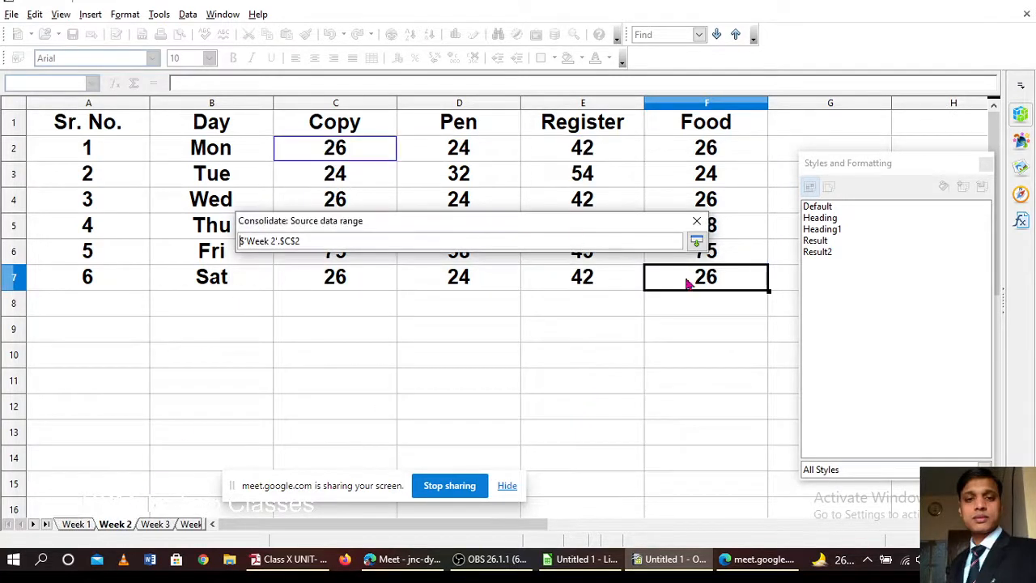
left_click(723, 283)
left_click(697, 241)
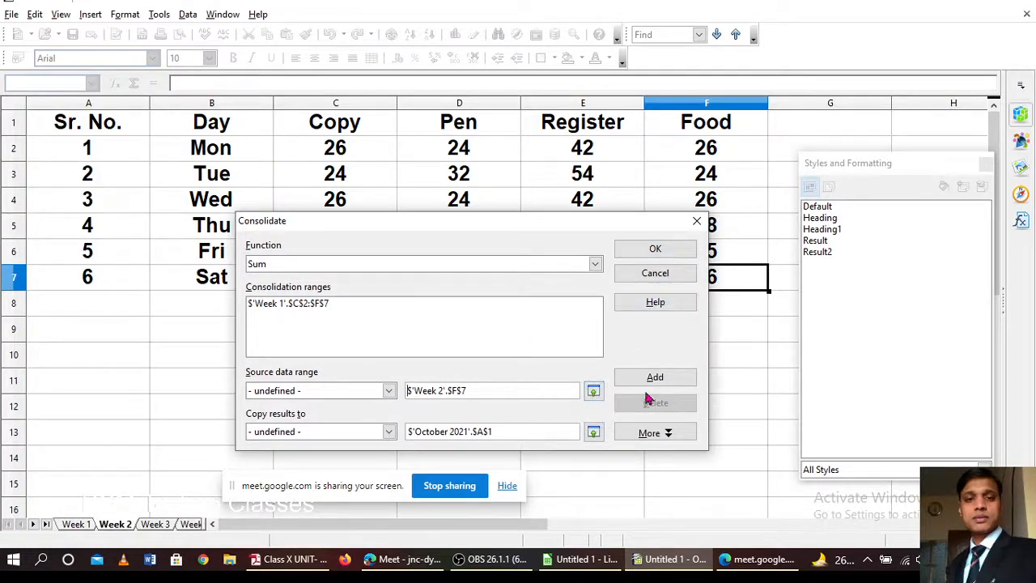
left_click(591, 397)
left_click(344, 150)
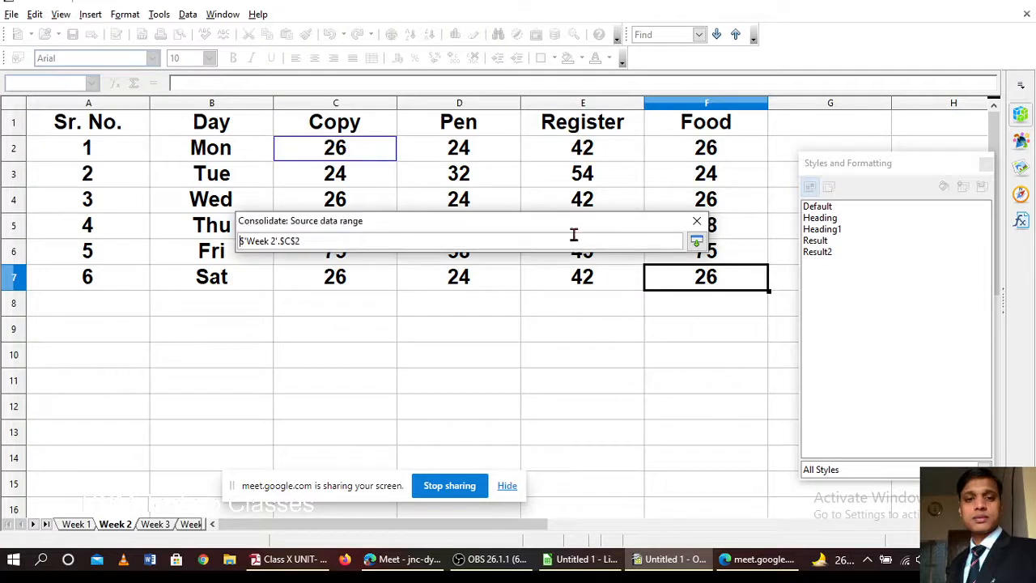
left_click(665, 281, "shift")
left_click(696, 241)
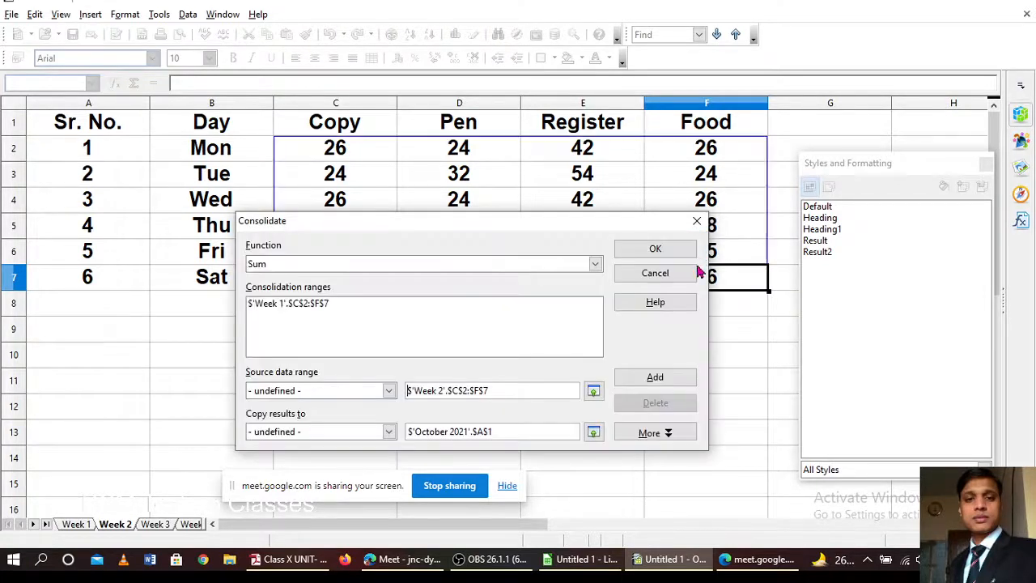
left_click(658, 378)
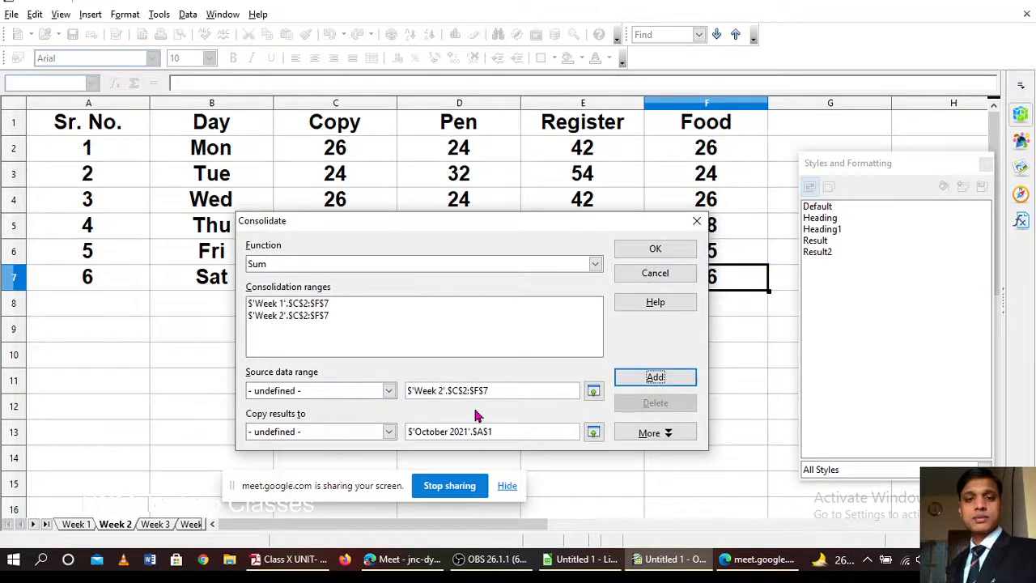
Step: Set the source data range to C2:F7 on the Week 3 sheet and add it to the consolidation ranges
left_click(593, 392)
left_click(158, 524)
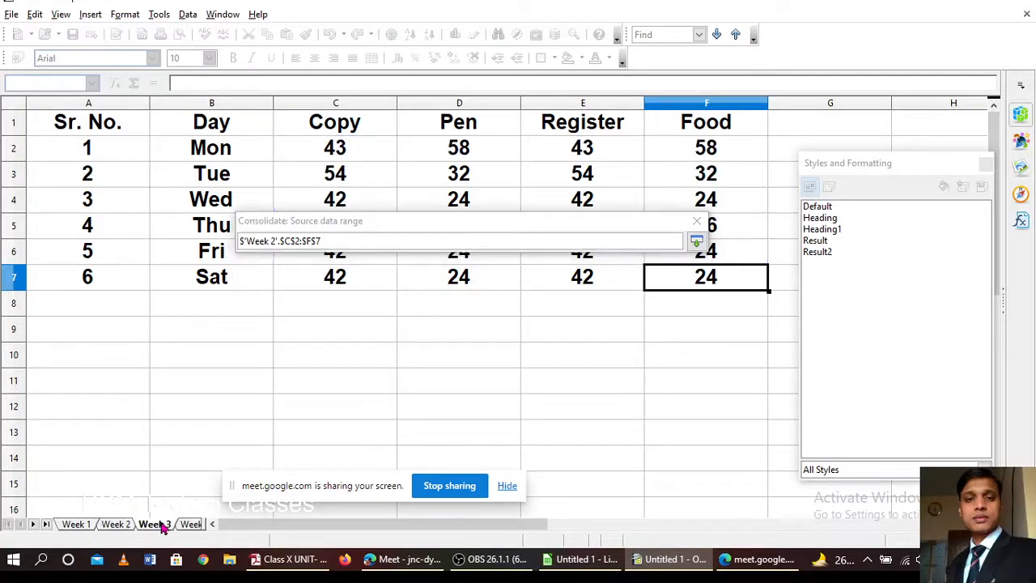
left_click_drag(328, 148, 679, 287)
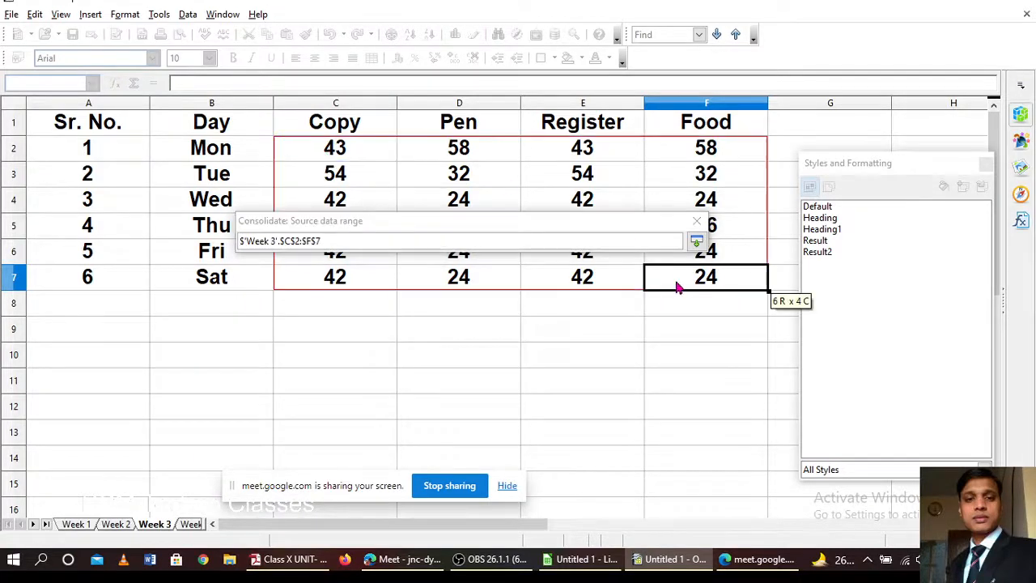
left_click(697, 242)
left_click(654, 378)
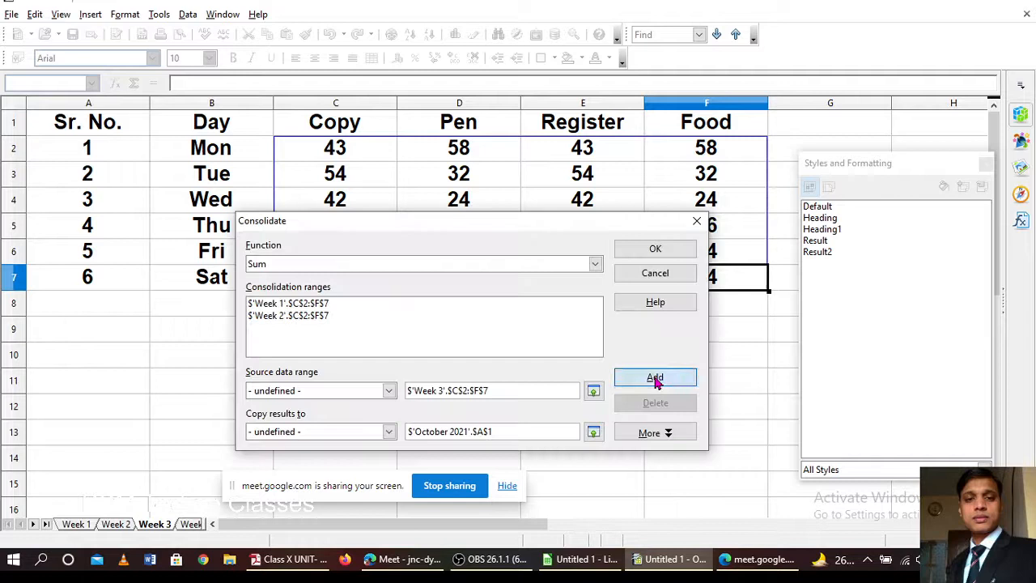
Step: Set the source data range of the consolidation to C2:F7 on the Week 4 sheet
left_click(594, 393)
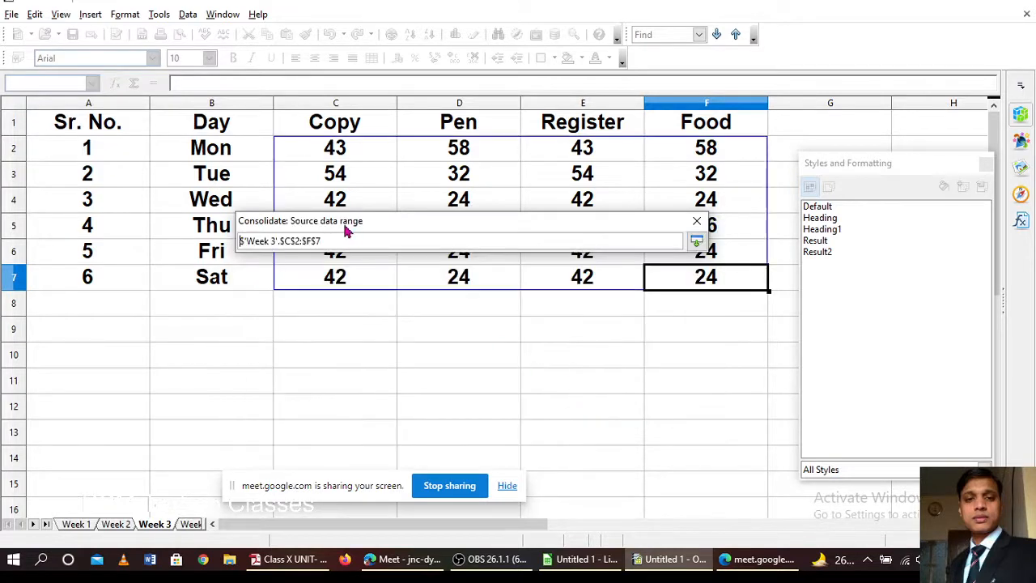
left_click(191, 524)
left_click_drag(321, 157, 702, 279)
left_click(696, 242)
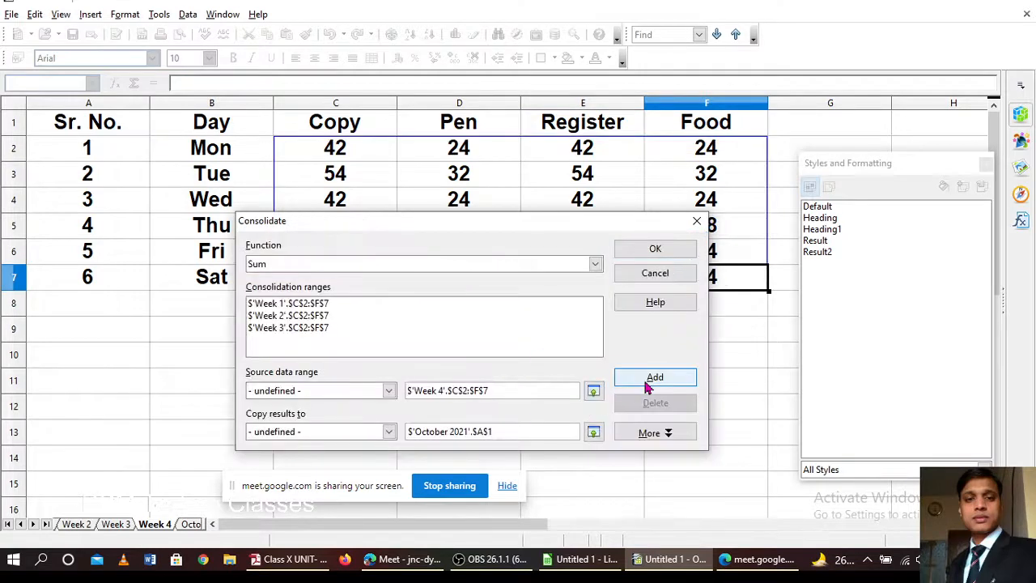
Step: Add Week 4's range C2:F7 to the consolidation ranges and consolidate with Sum into October 2021 from cell A1
left_click(652, 382)
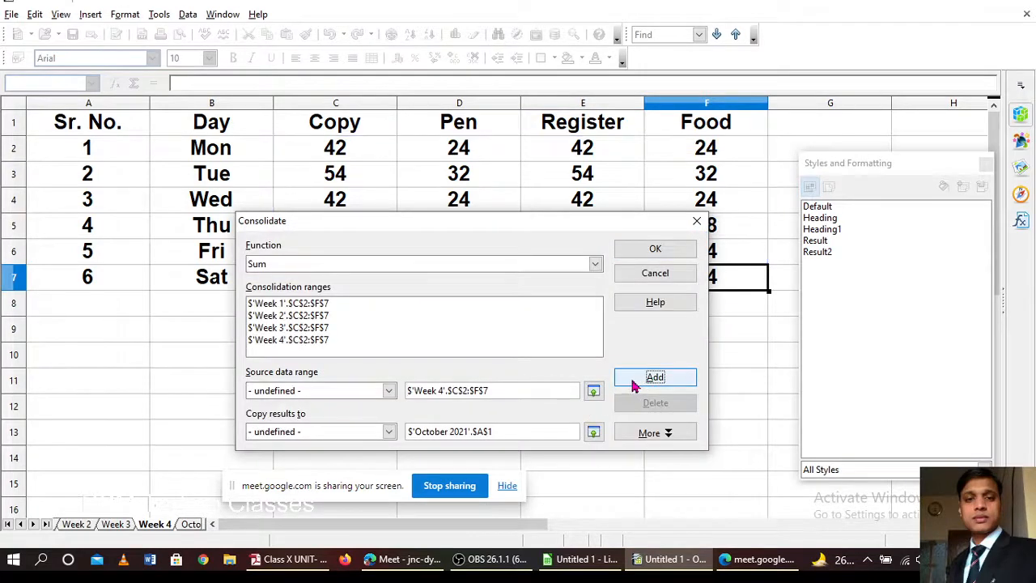
left_click(637, 255)
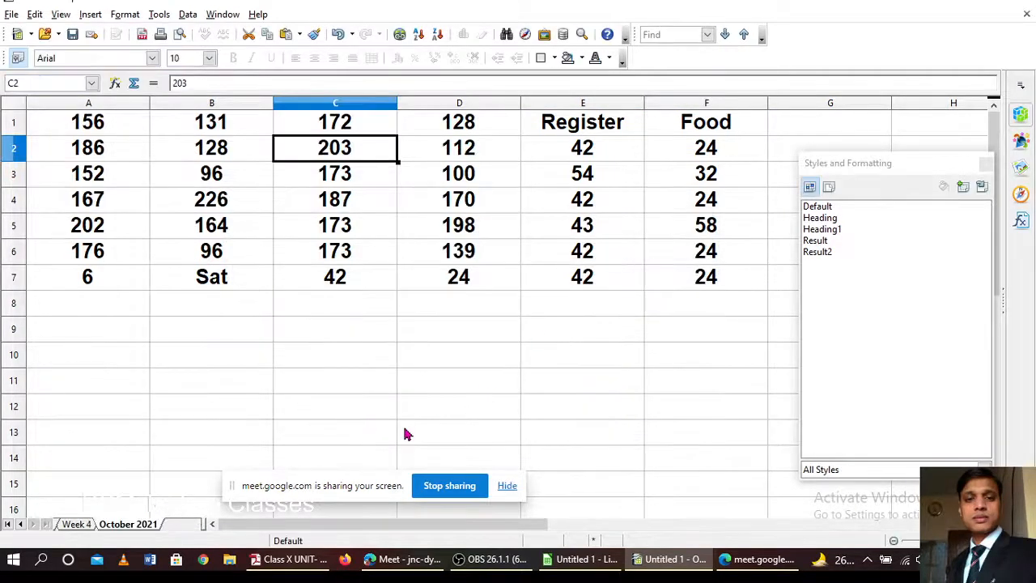
Step: Look over the consolidated figures on the October 2021 sheet and undo the consolidation
scroll(408, 435, "down", 2)
scroll(408, 435, "up", 2)
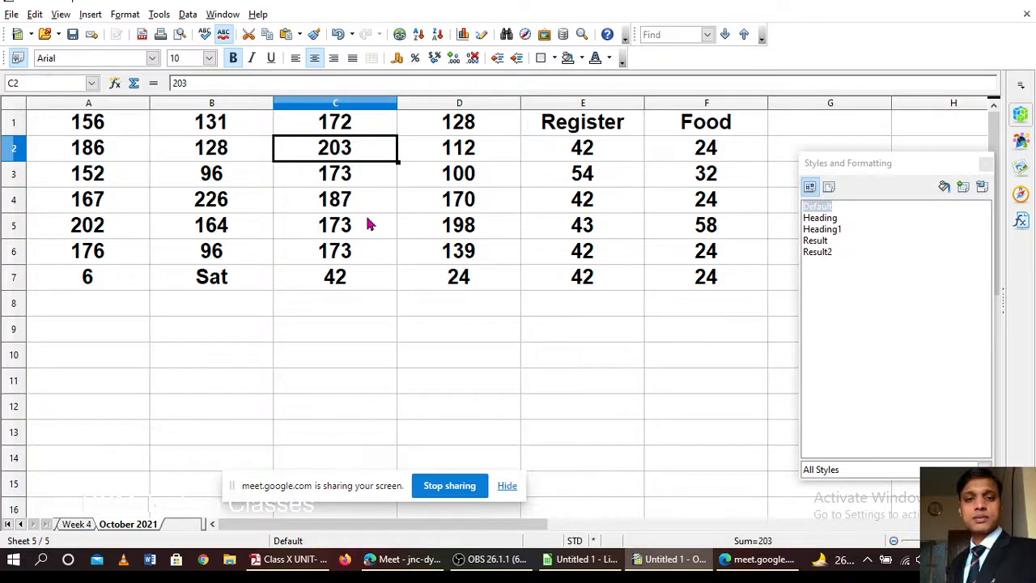
scroll(397, 296, "down", 4)
scroll(397, 297, "up", 4)
key("ctrl+z")
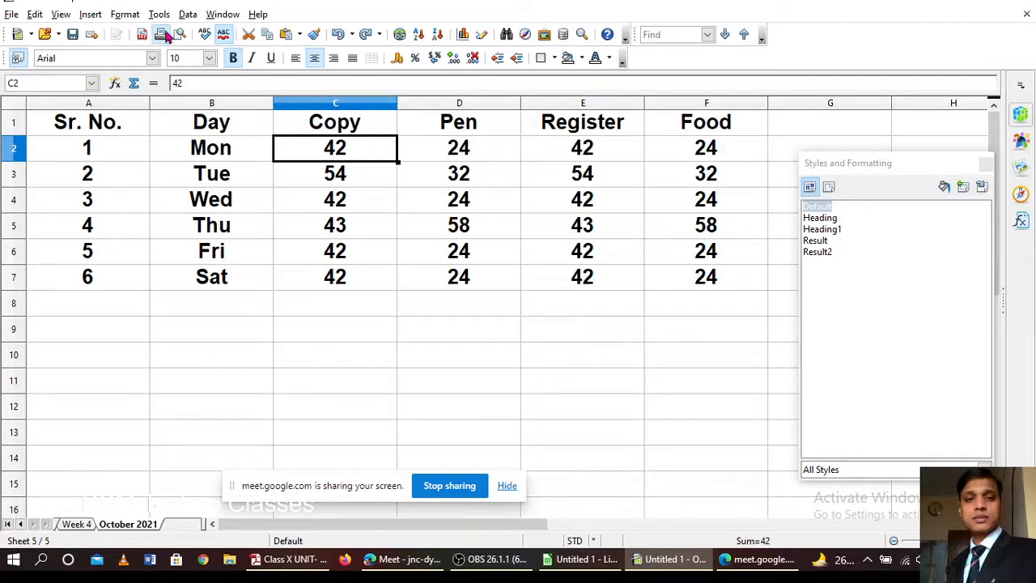
Step: Consolidate the four weekly ranges with Sum again, copying the results to cell C2 of the October 2021 sheet
left_click(187, 14)
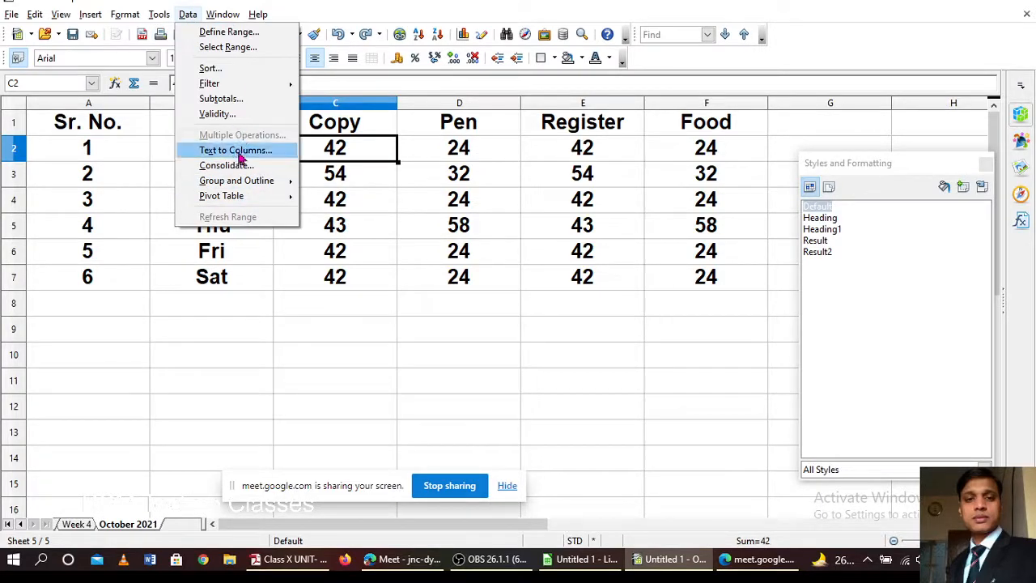
left_click(233, 166)
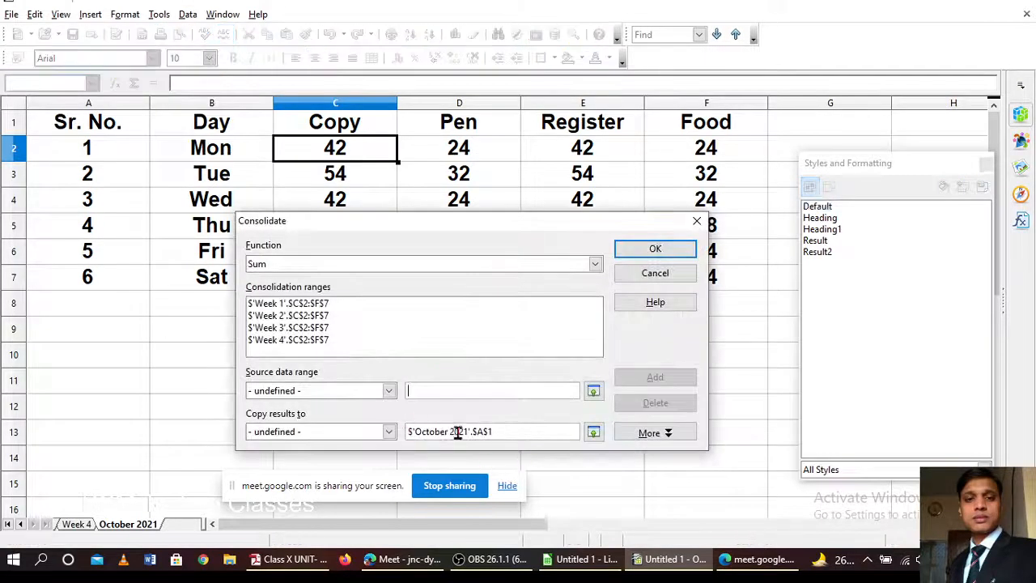
left_click(593, 432)
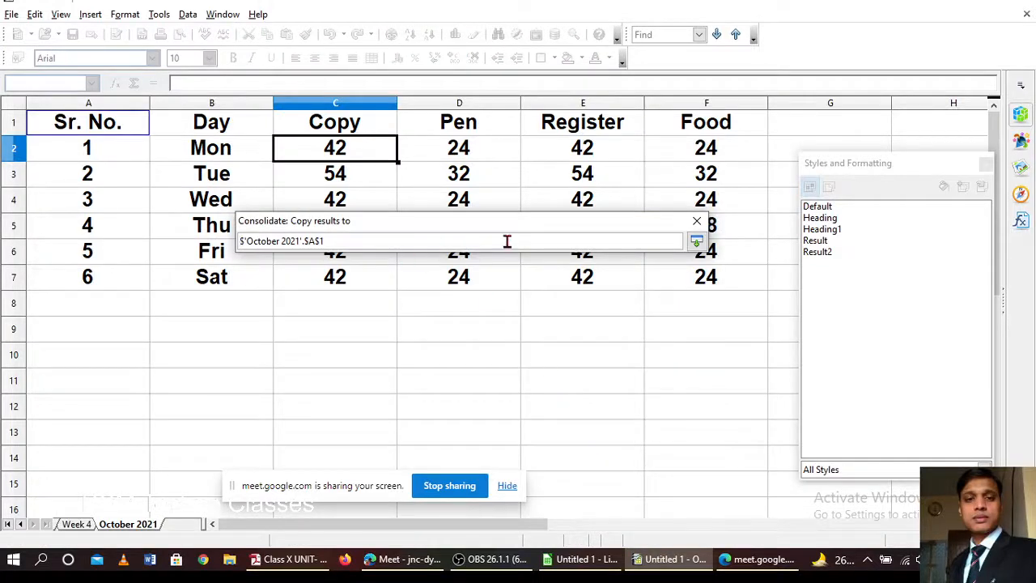
left_click(696, 242)
left_click(361, 150)
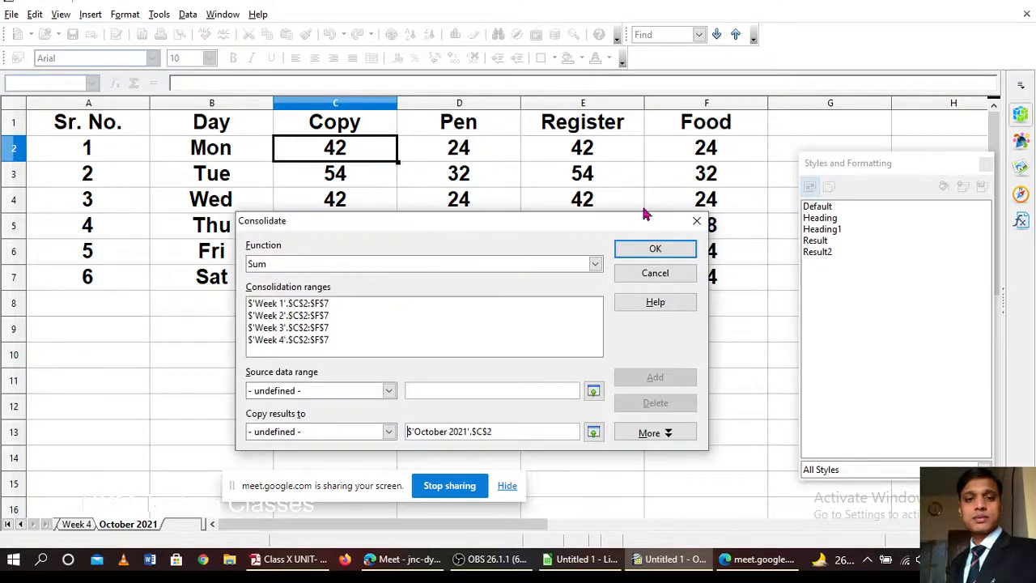
left_click_drag(723, 277, 725, 280)
left_click(653, 253)
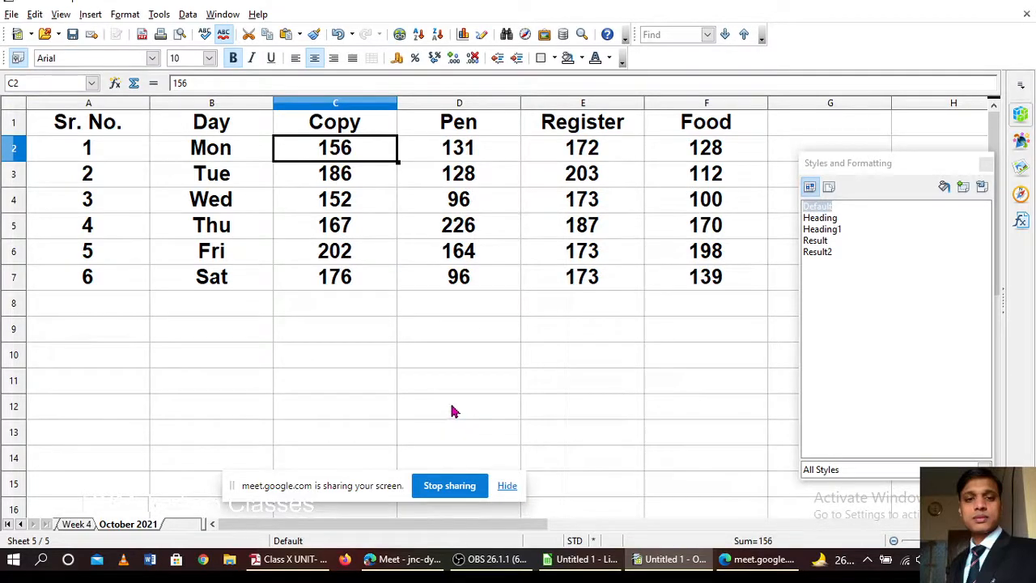
Step: Compare the Week 4 and Week 1 source figures with the consolidated figures on the October 2021 sheet
left_click(77, 525)
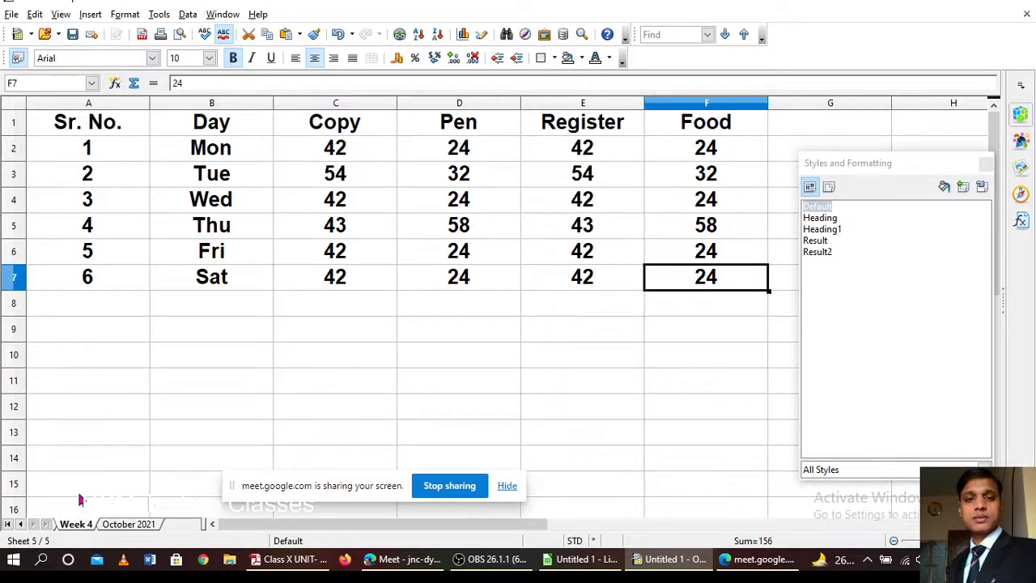
key("Left")
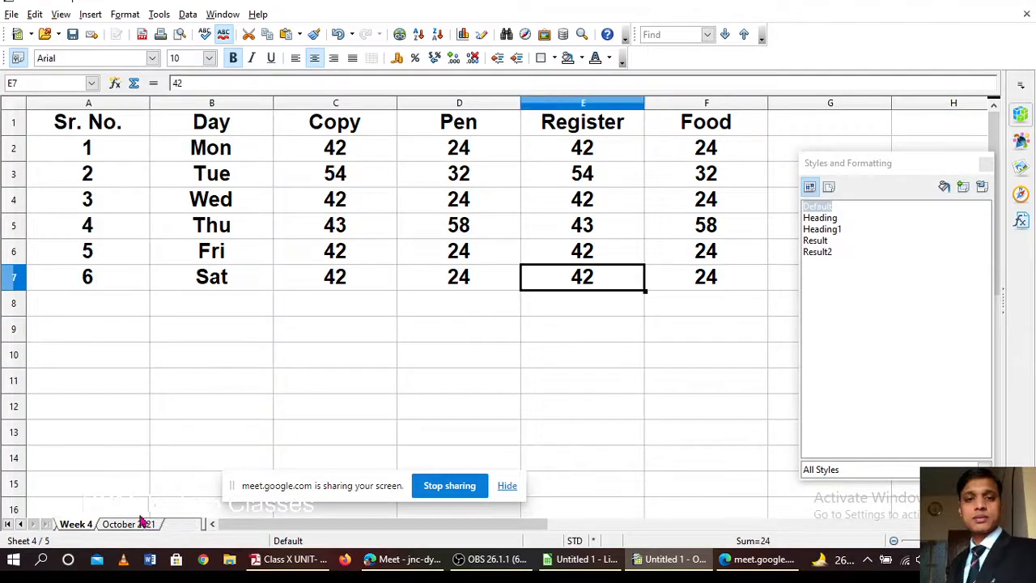
key("Left")
key("Left")
key("Left")
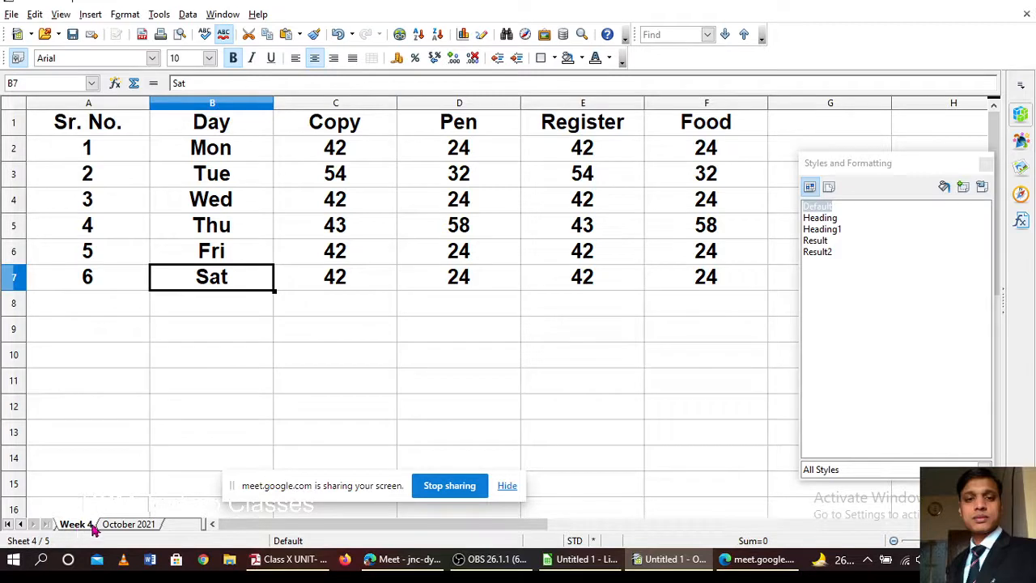
left_click(21, 526)
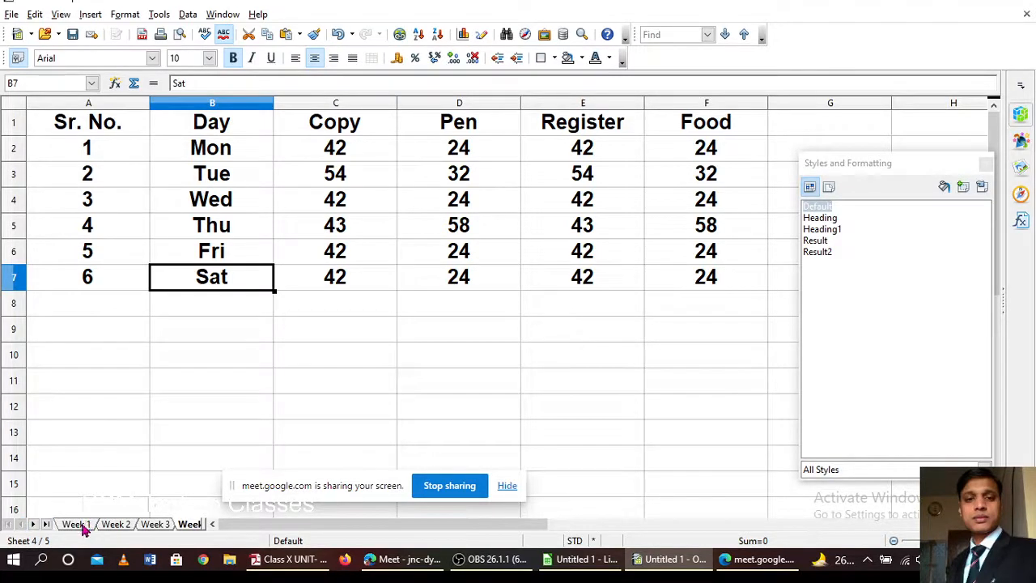
left_click(81, 525)
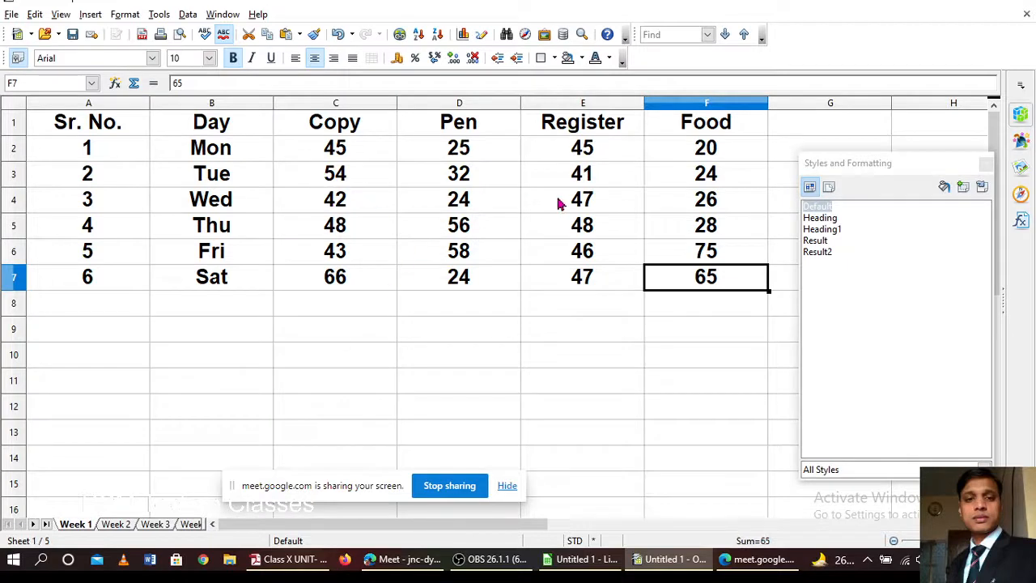
left_click(192, 525)
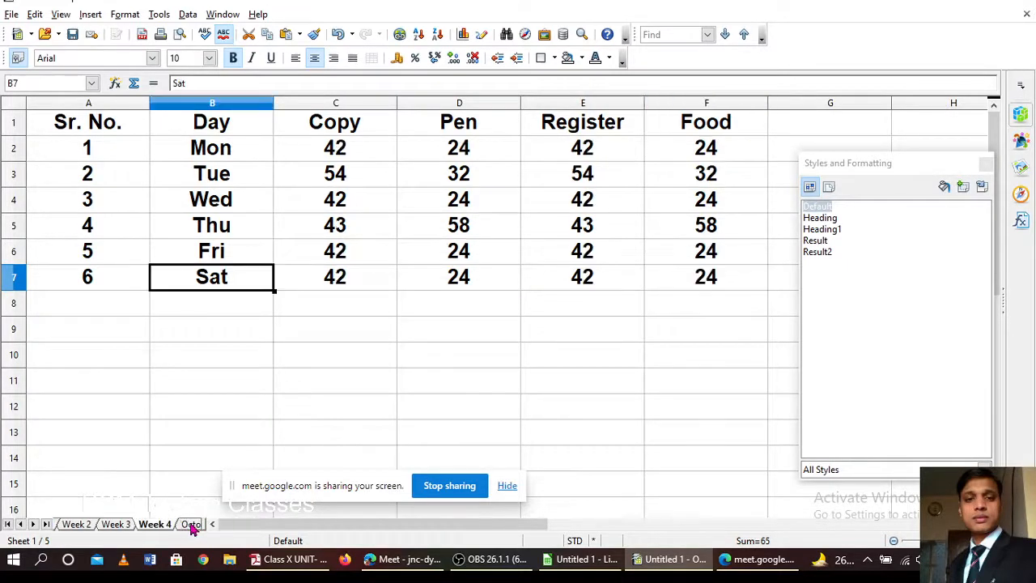
left_click(192, 524)
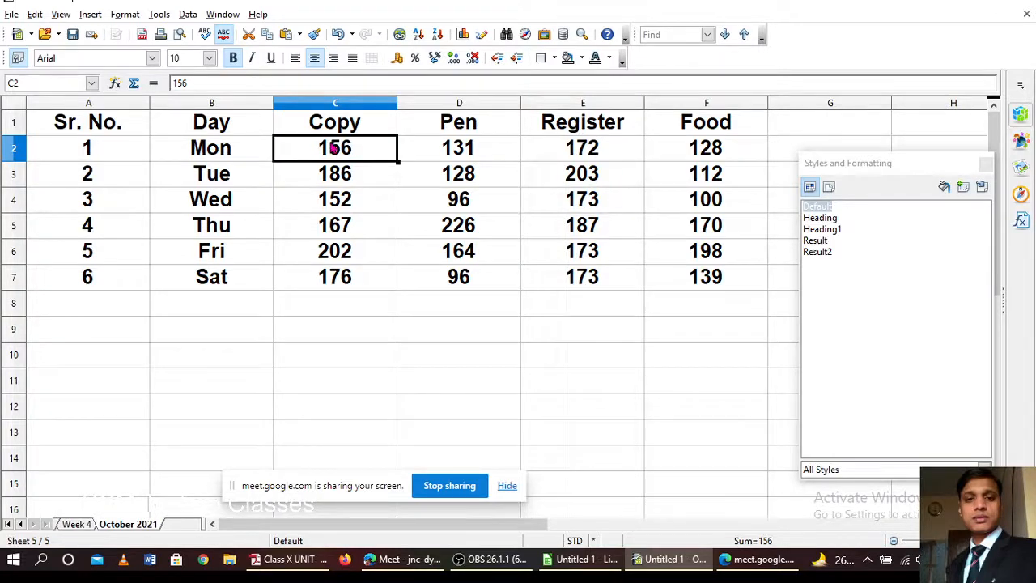
Step: Set Monday's Copy value in cell C2 of Week 4 to 48 and check its total on October 2021
left_click(73, 524)
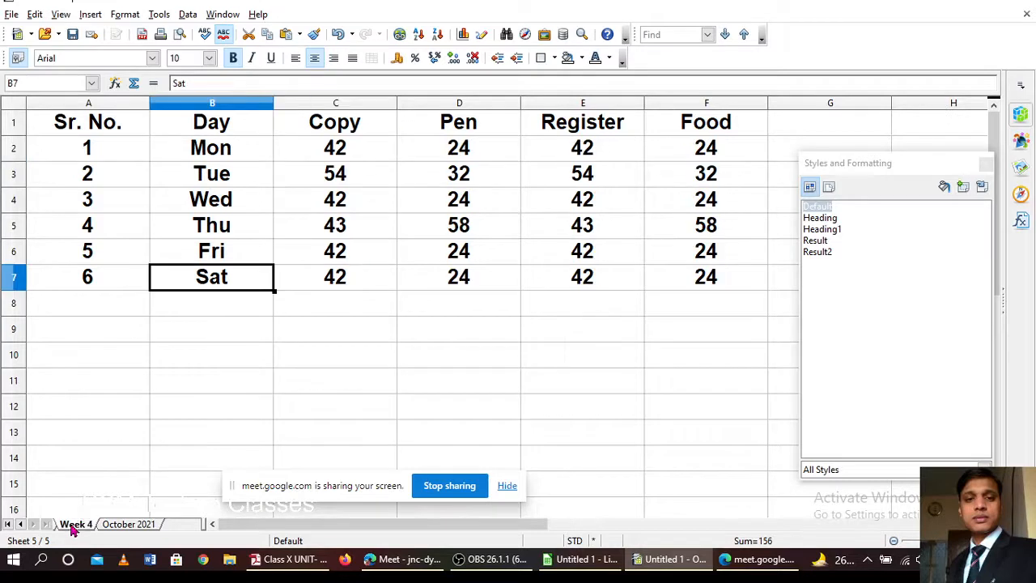
left_click(339, 150)
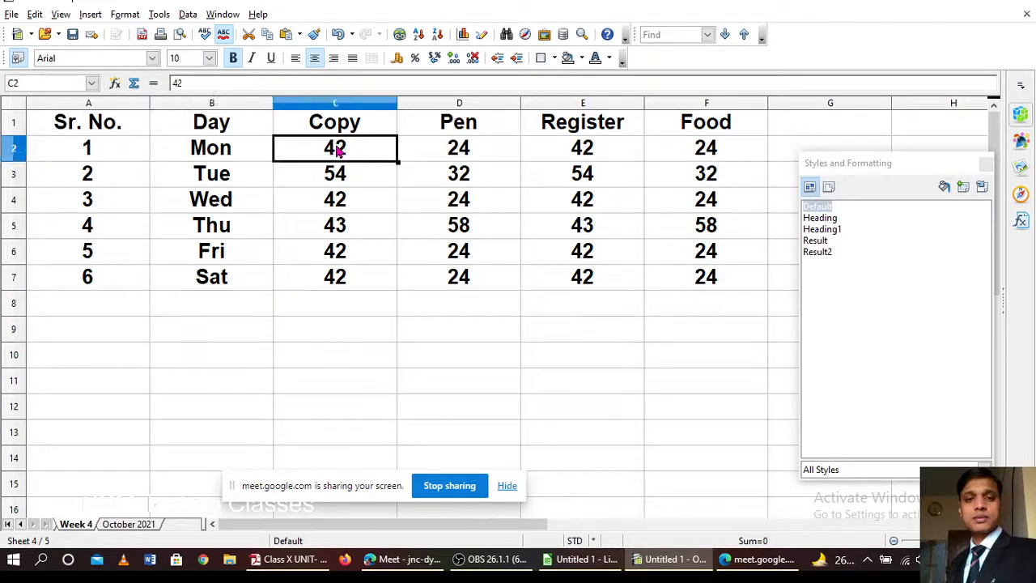
double_click(348, 149)
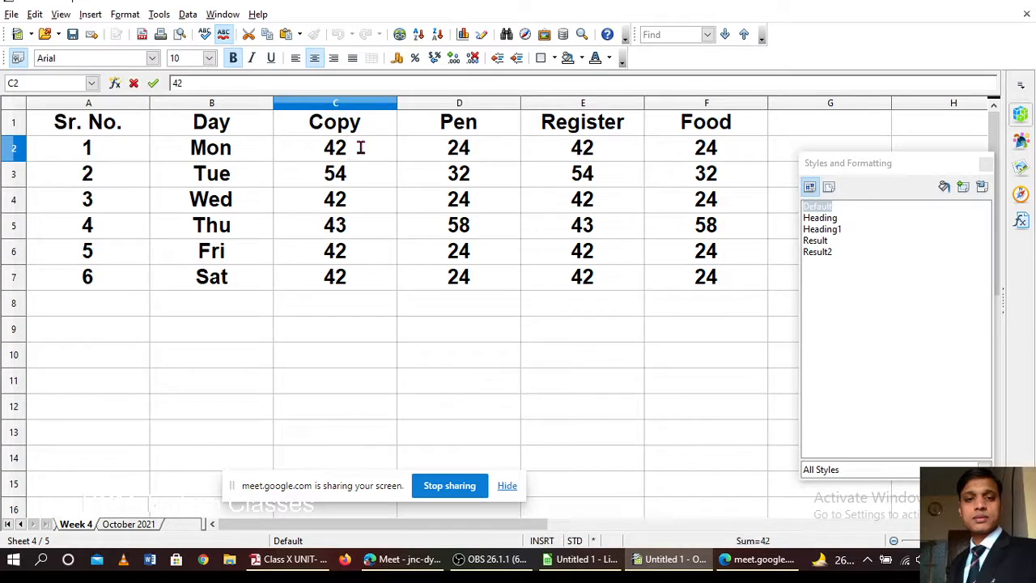
key("BackSpace")
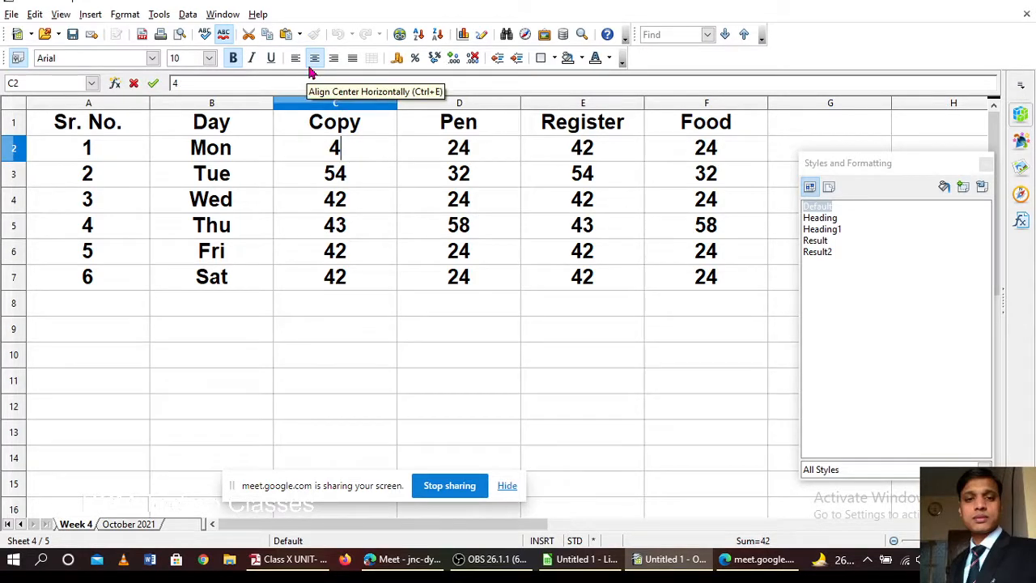
type("8")
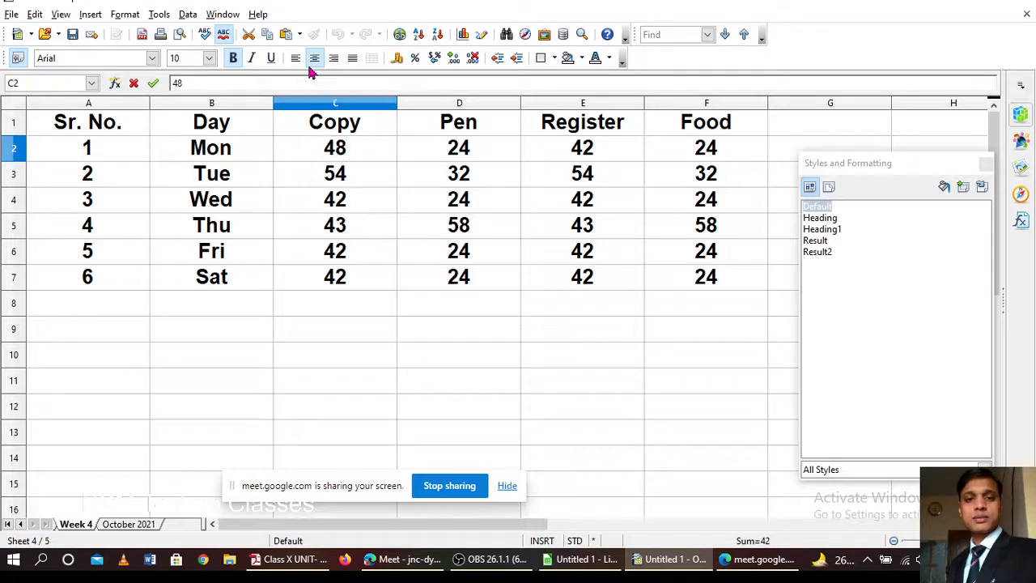
left_click(136, 524)
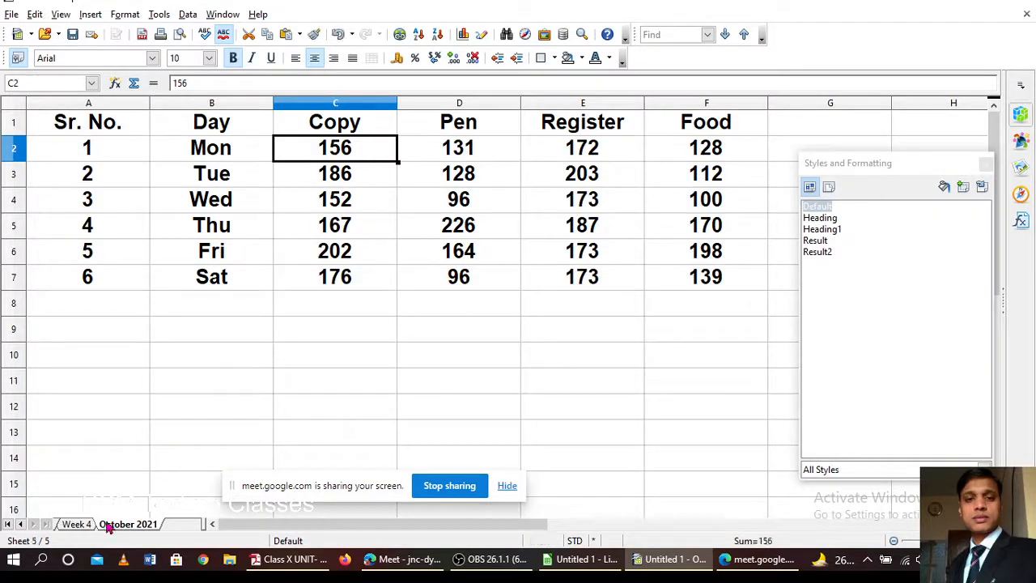
left_click(75, 525)
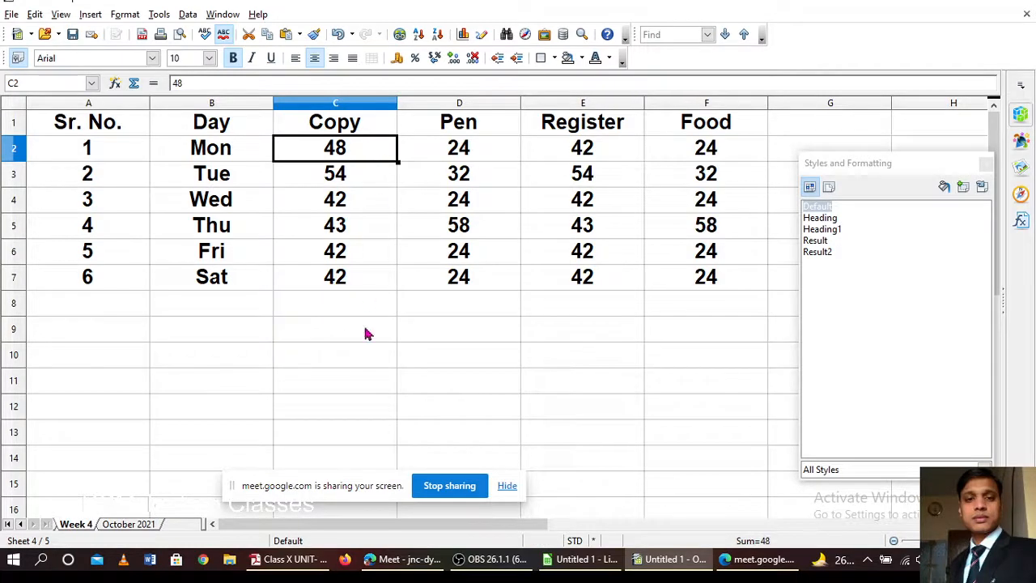
left_click(367, 382)
left_click(128, 525)
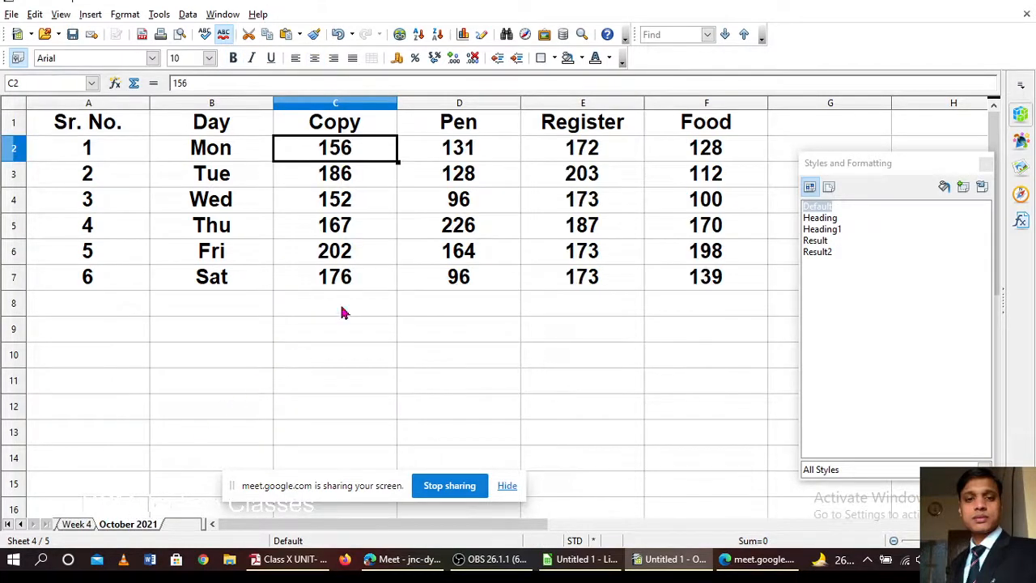
Step: Set Monday's Copy value in cell C2 of Week 4 to 55 and check the matching total on October 2021
left_click(77, 524)
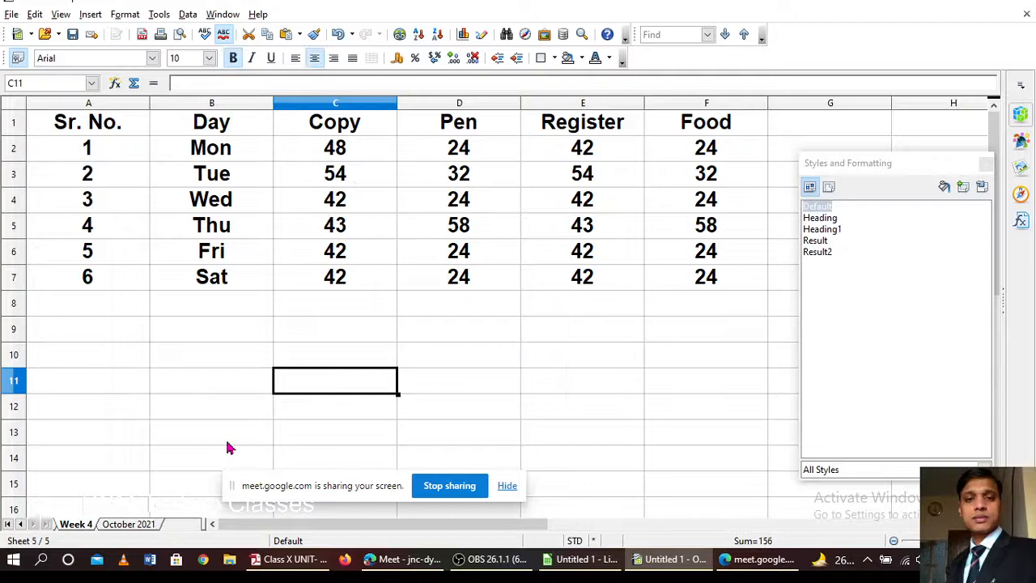
left_click(359, 155)
double_click(359, 154)
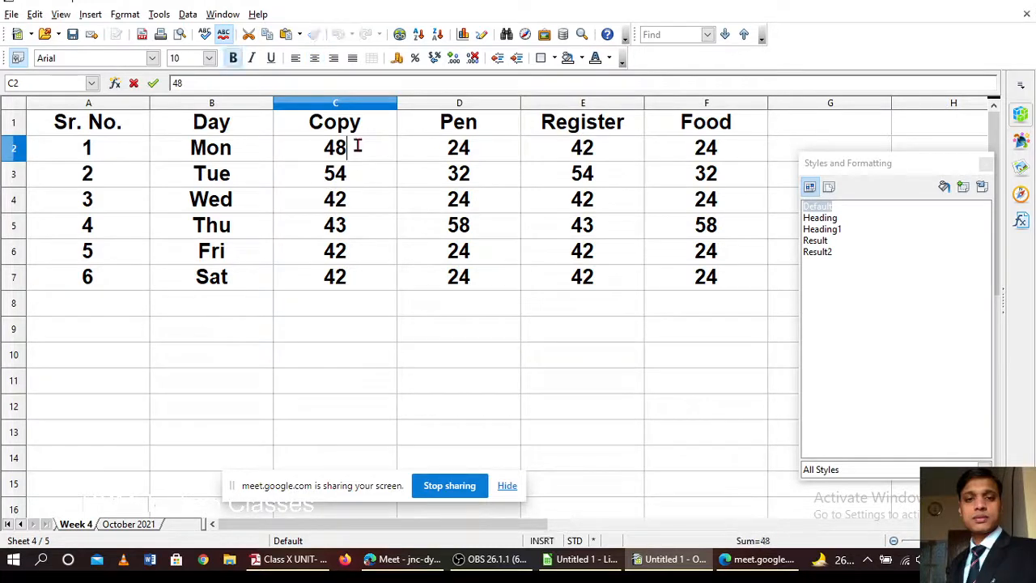
key("BackSpace")
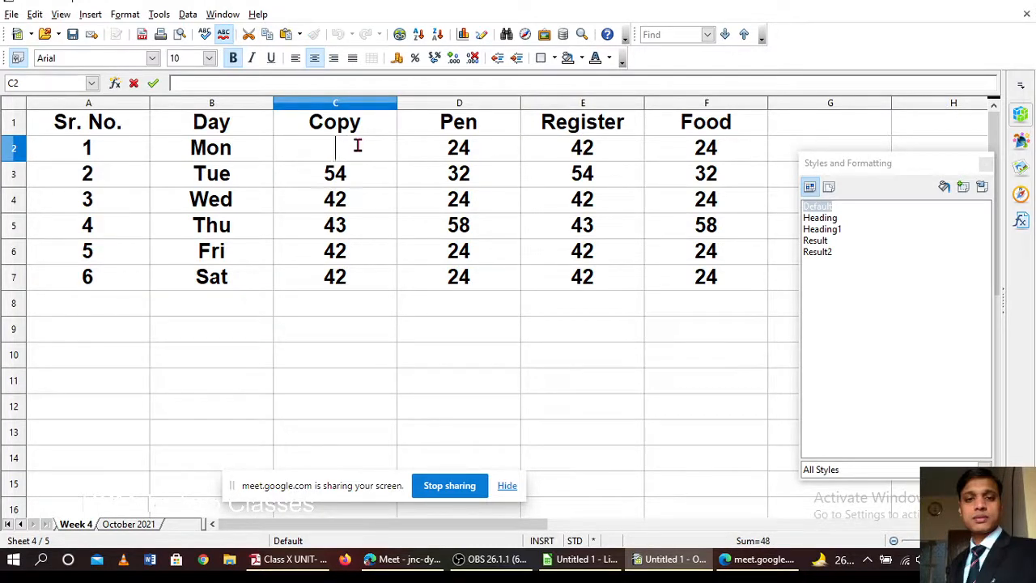
type("55")
left_click(384, 342)
left_click(130, 525)
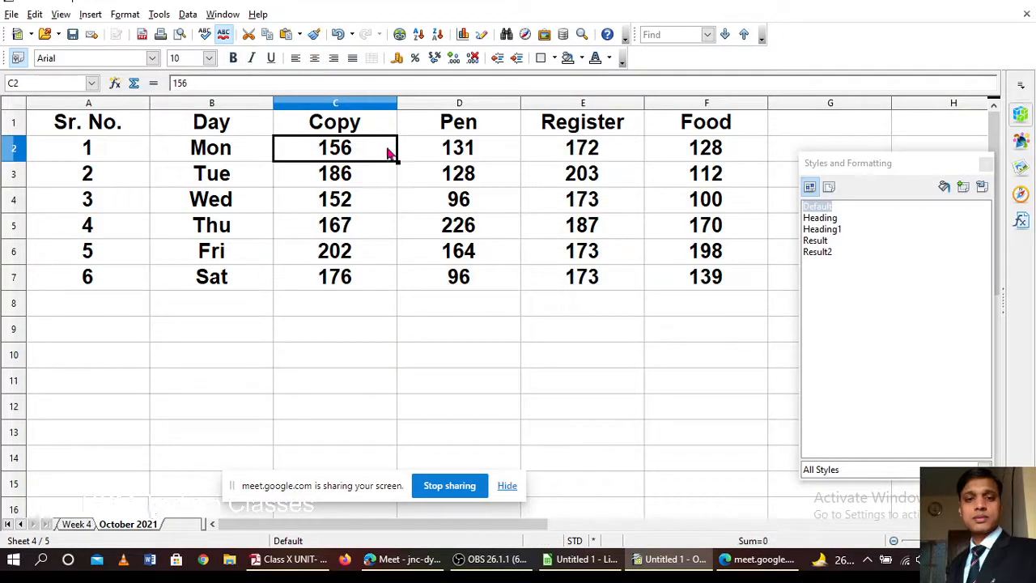
left_click(416, 235)
left_click(354, 159)
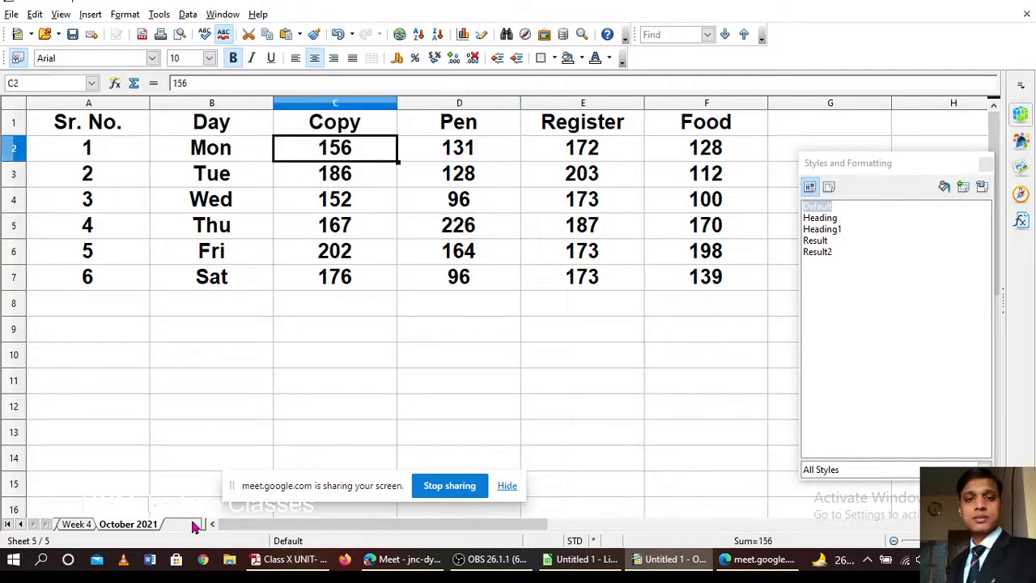
double_click(135, 524)
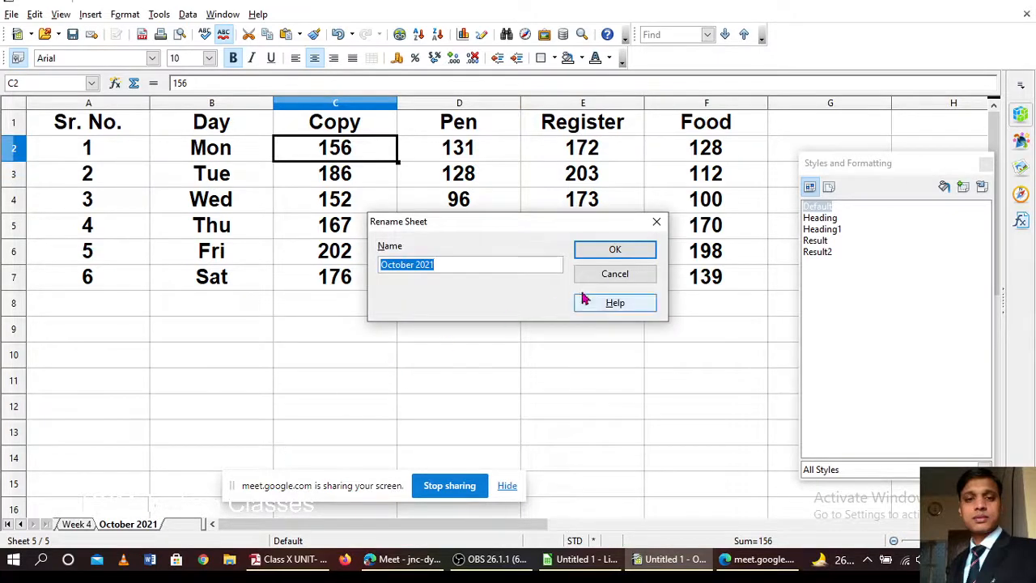
left_click(613, 253)
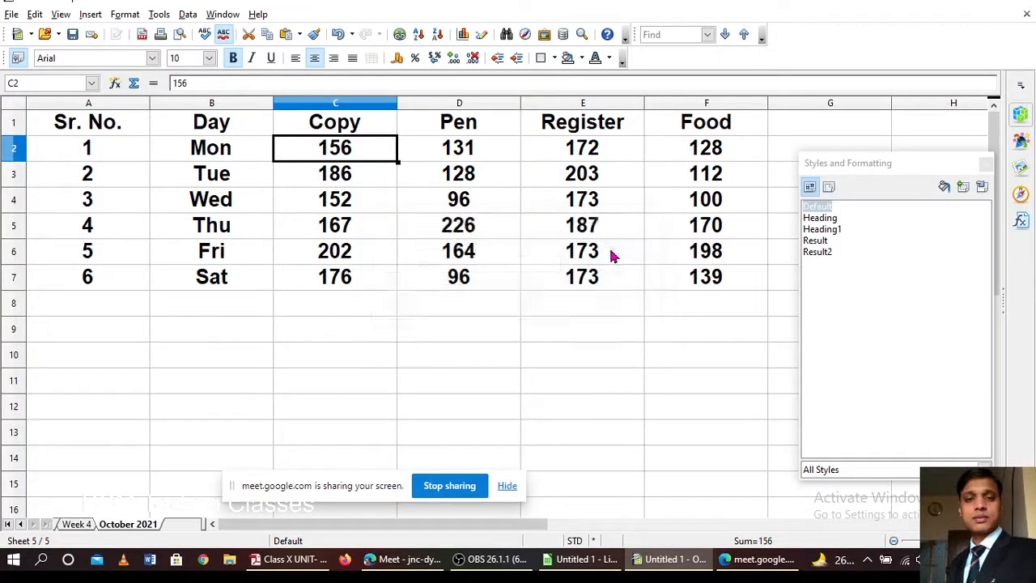
Step: Compare Monday's Copy value in cell C2 of Week 4 with its consolidated total on the October 2021 sheet
left_click(76, 525)
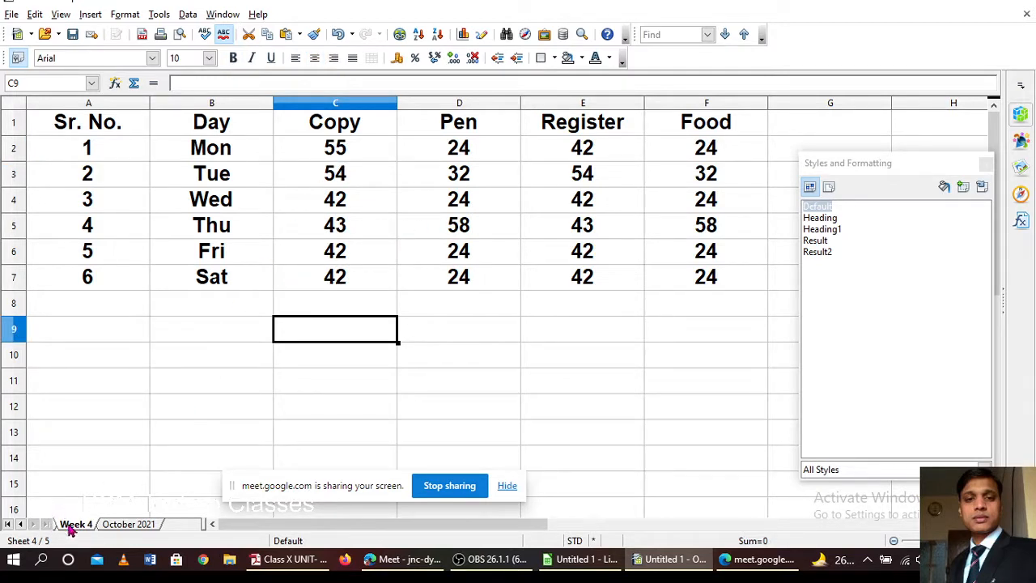
left_click(328, 147)
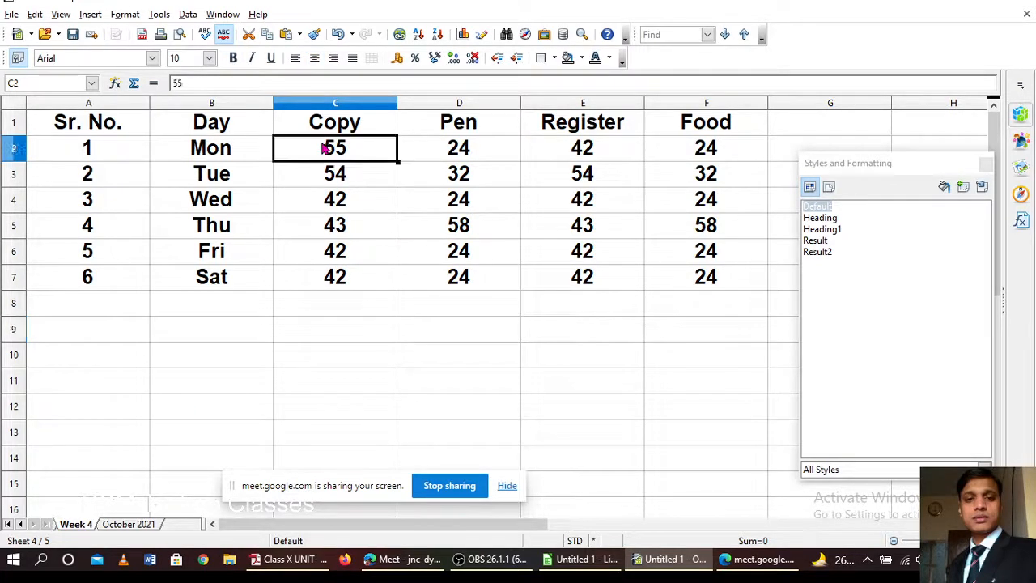
left_click(138, 524)
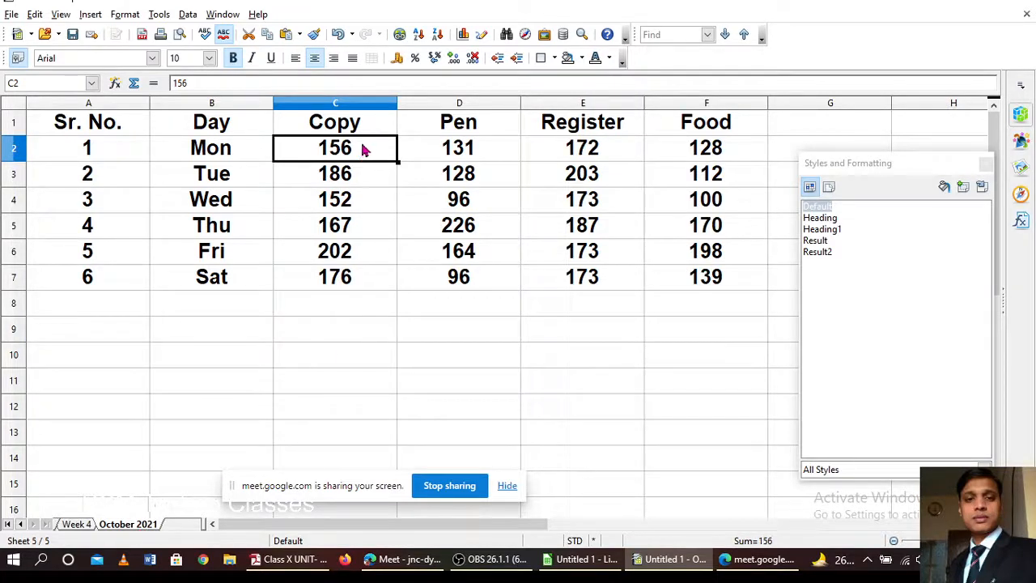
Step: Set Monday's Copy value in cell C2 of the Week 4 sheet to 0
left_click(77, 525)
double_click(360, 146)
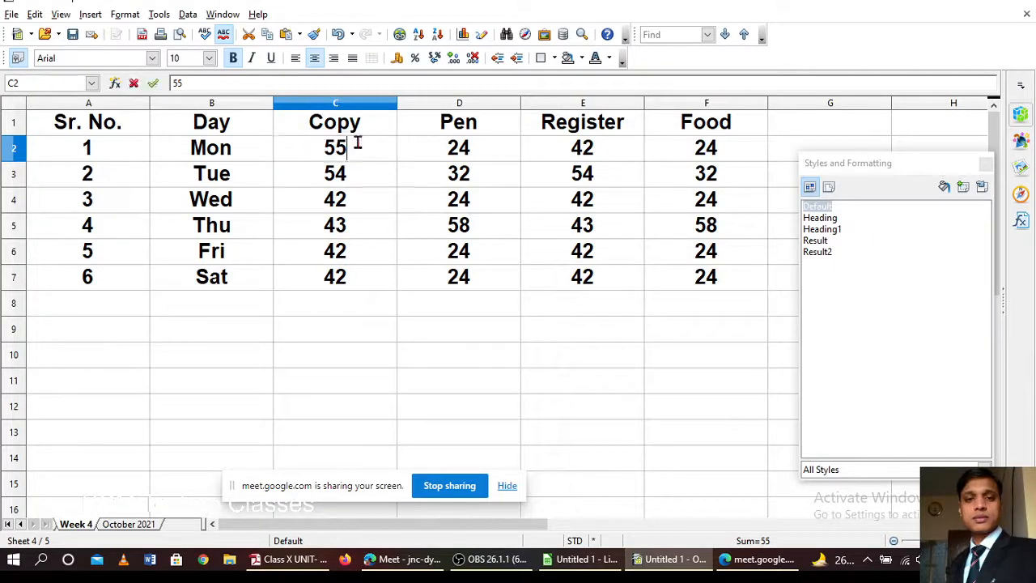
key("BackSpace")
key("BackSpace")
type("0")
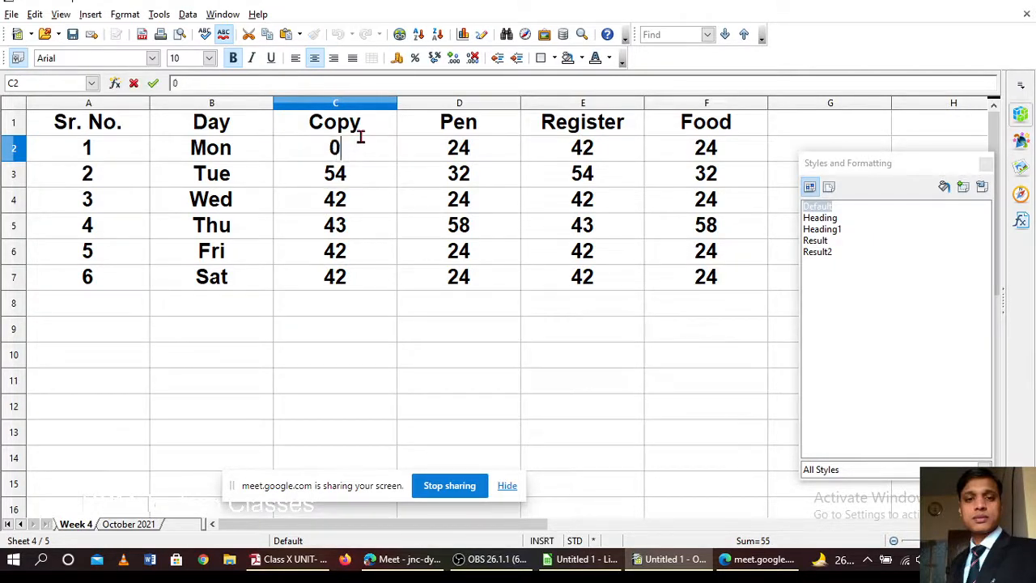
left_click(449, 358)
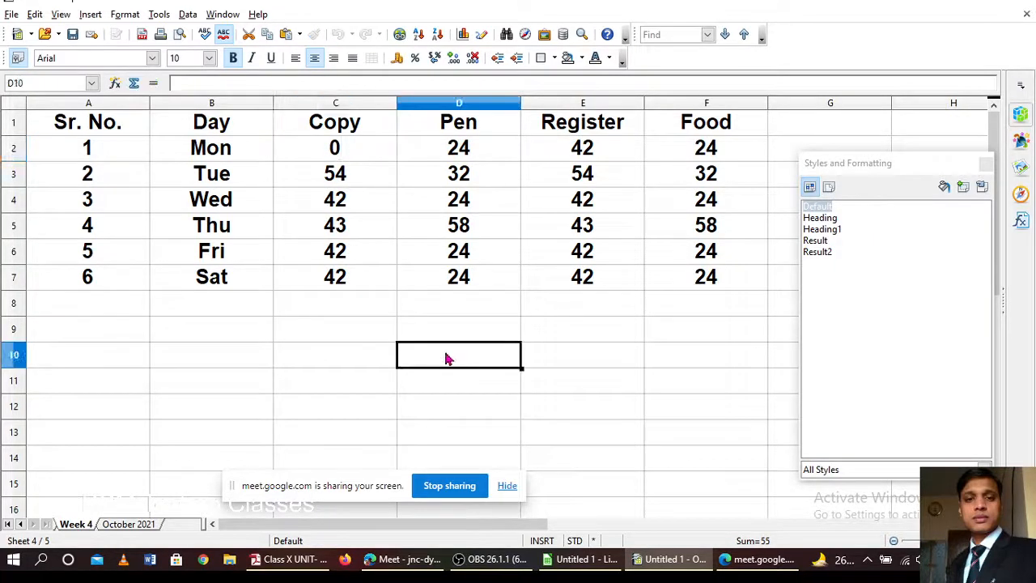
left_click(400, 313)
key("Down")
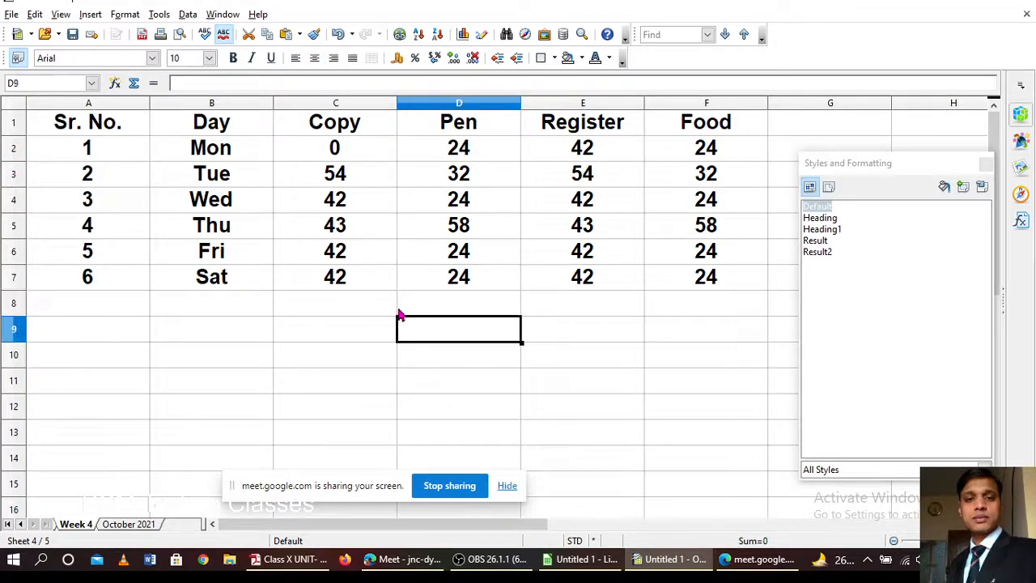
Step: Consolidate range C2:F7 of the Week 1 to Week 4 sheets again with Sum into cell C2 of October 2021
left_click(128, 524)
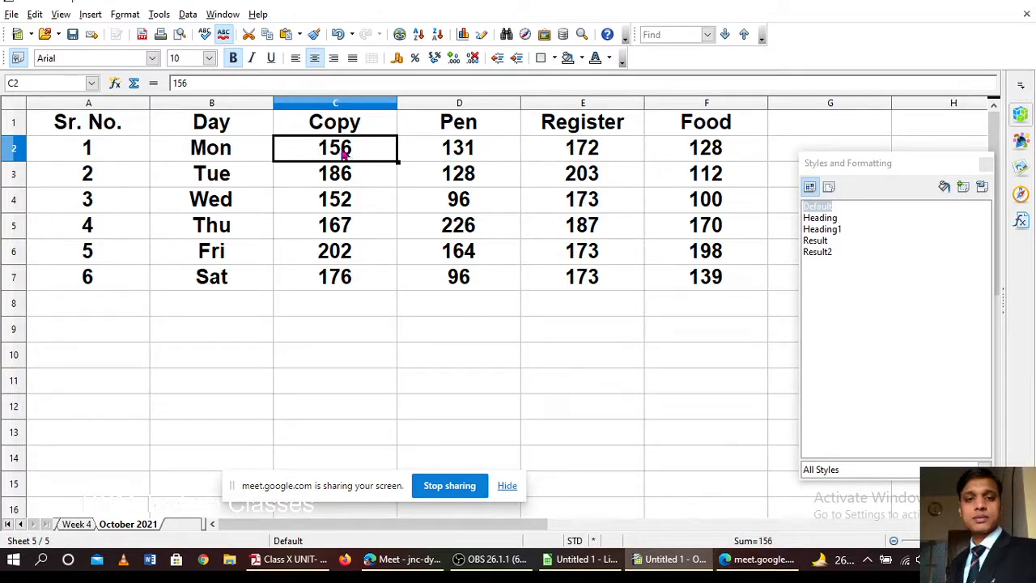
left_click(701, 285, "shift")
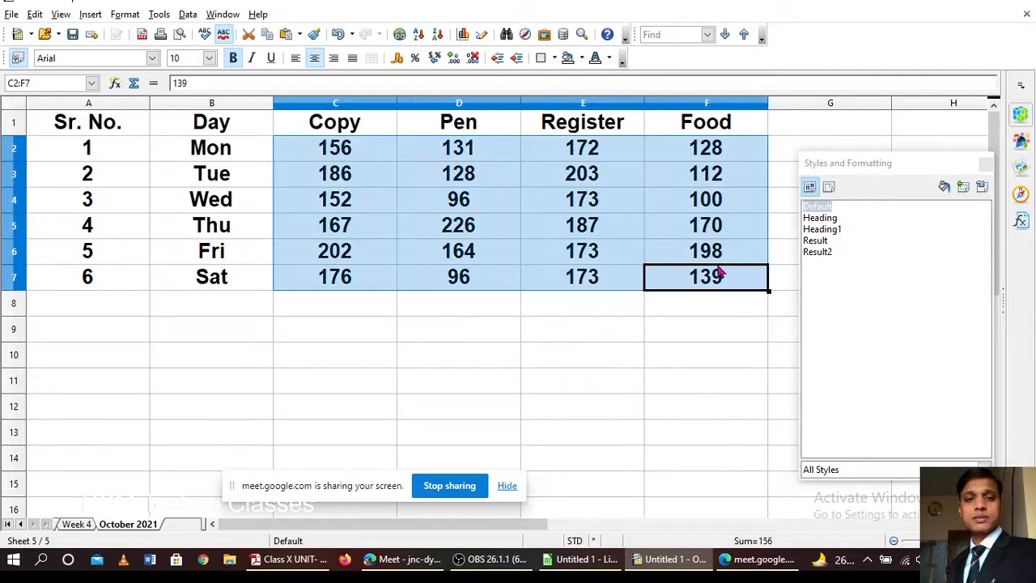
left_click(188, 15)
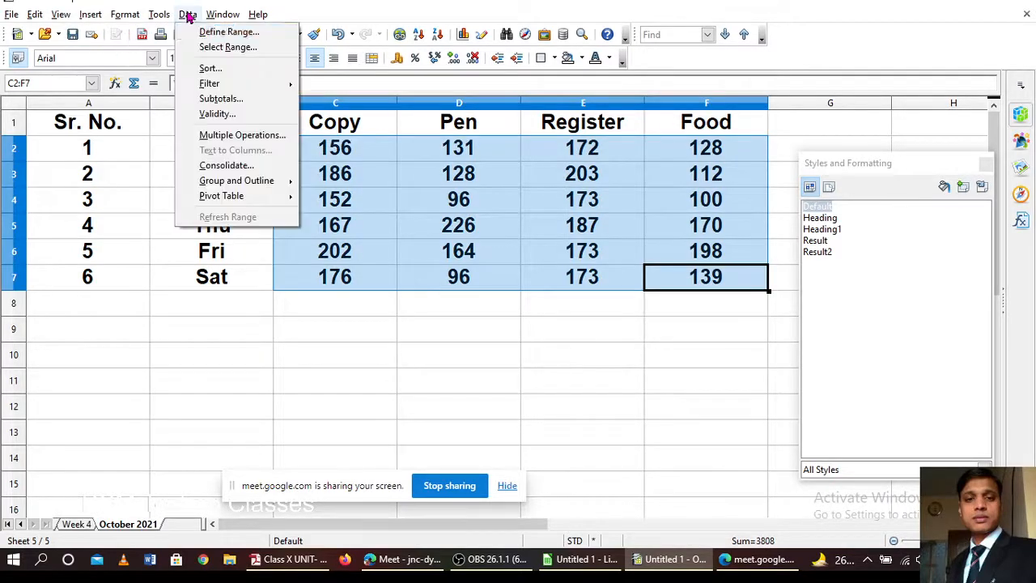
left_click(224, 165)
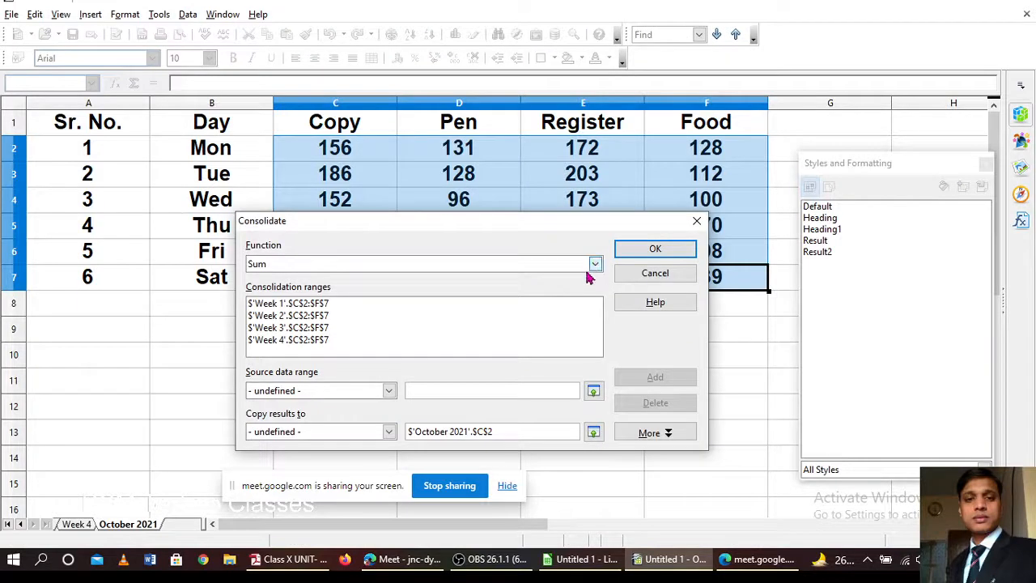
left_click(312, 306)
left_click(314, 341, "shift")
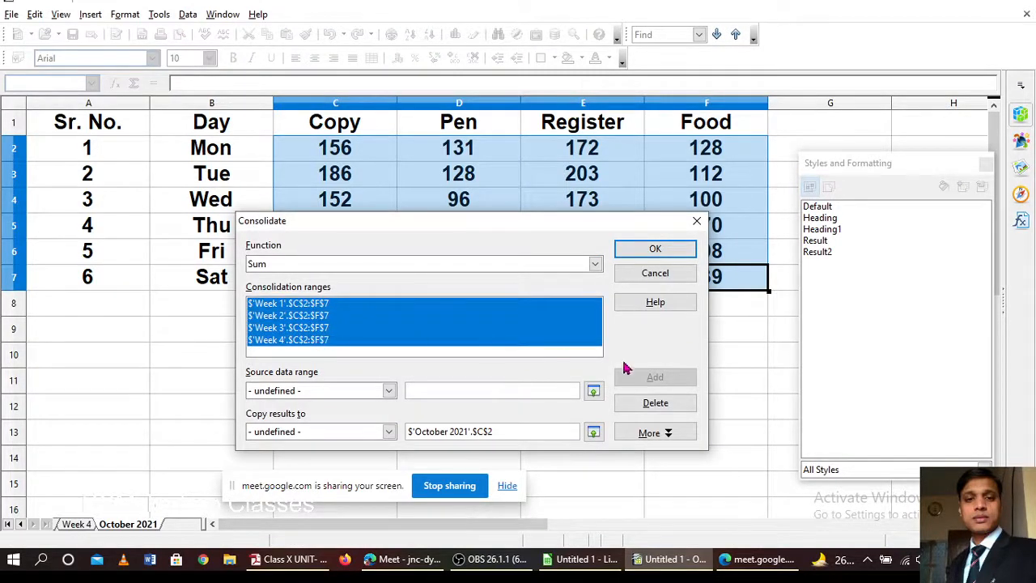
left_click(652, 250)
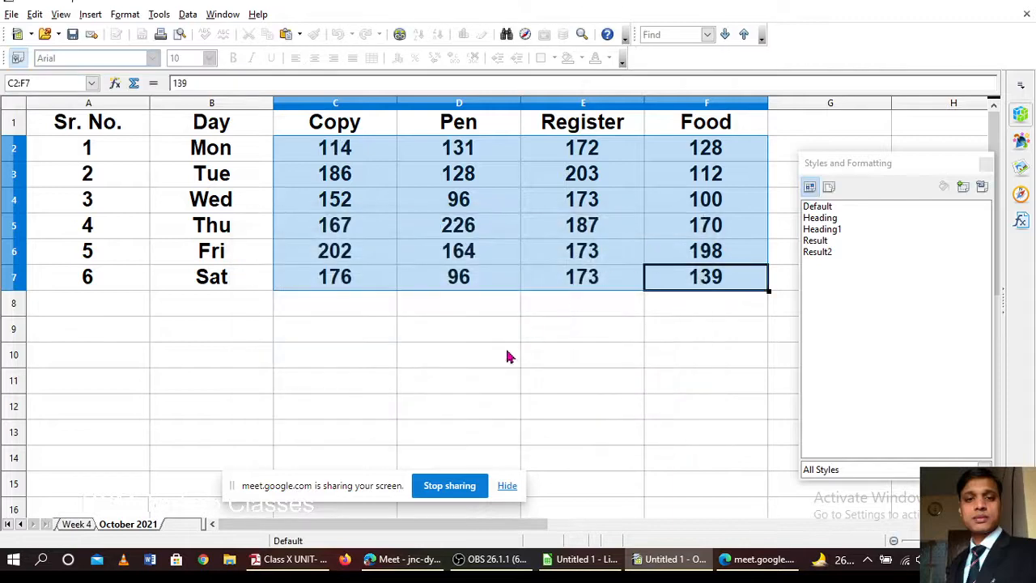
left_click(456, 386)
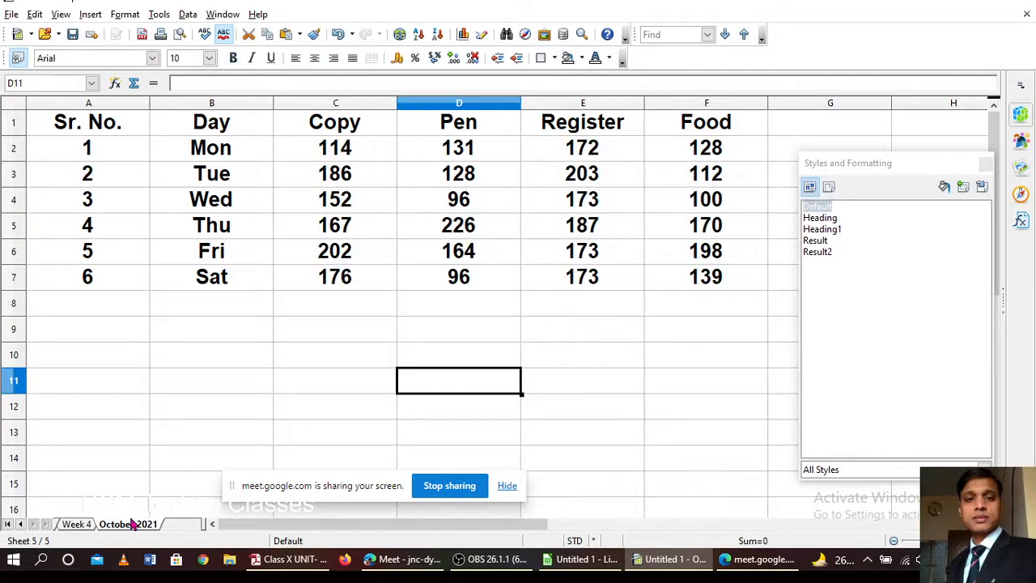
Step: Check Monday's Copy value on Week 4 against the reconsolidated total on October 2021
left_click(79, 526)
left_click(354, 148)
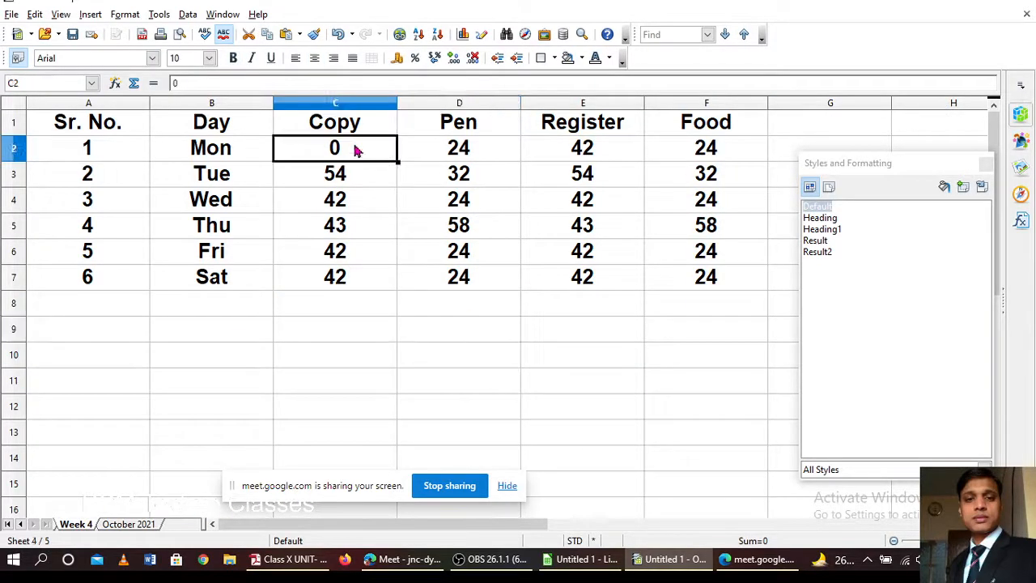
double_click(353, 148)
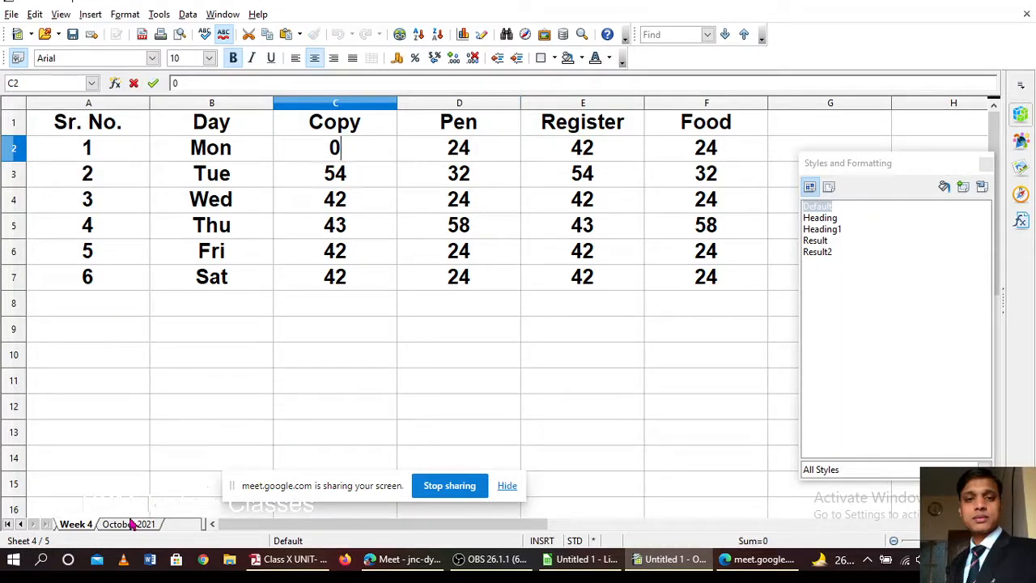
left_click(129, 523)
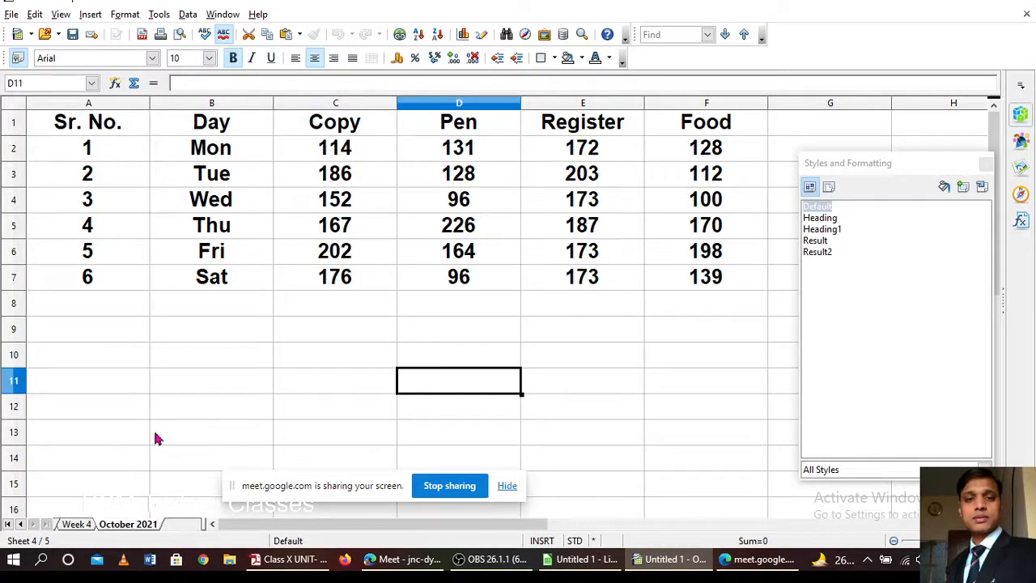
Step: Change Monday's Copy value in cell C2 of the Week 4 sheet to 48
left_click(74, 525)
double_click(353, 152)
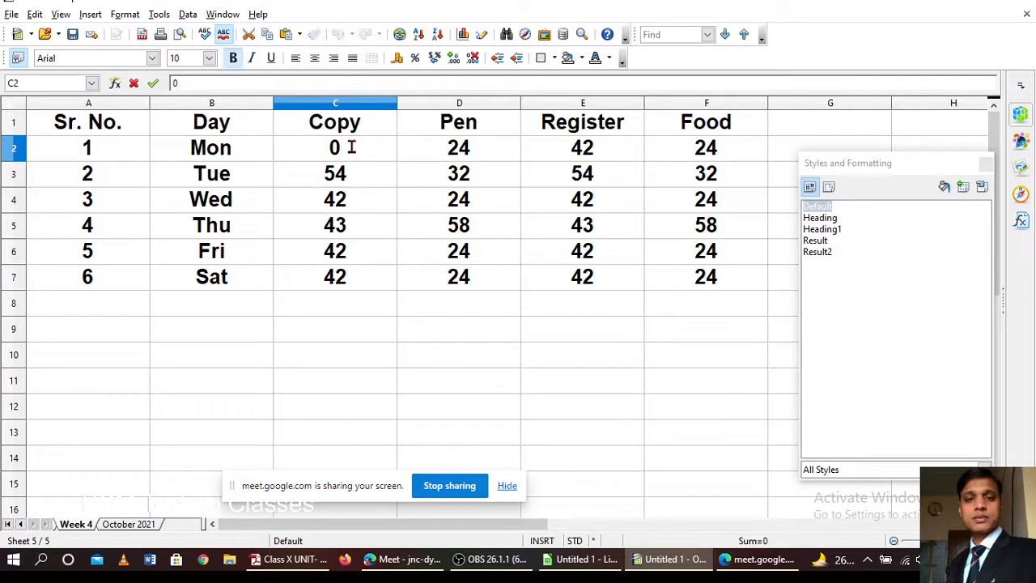
key("BackSpace")
type("48")
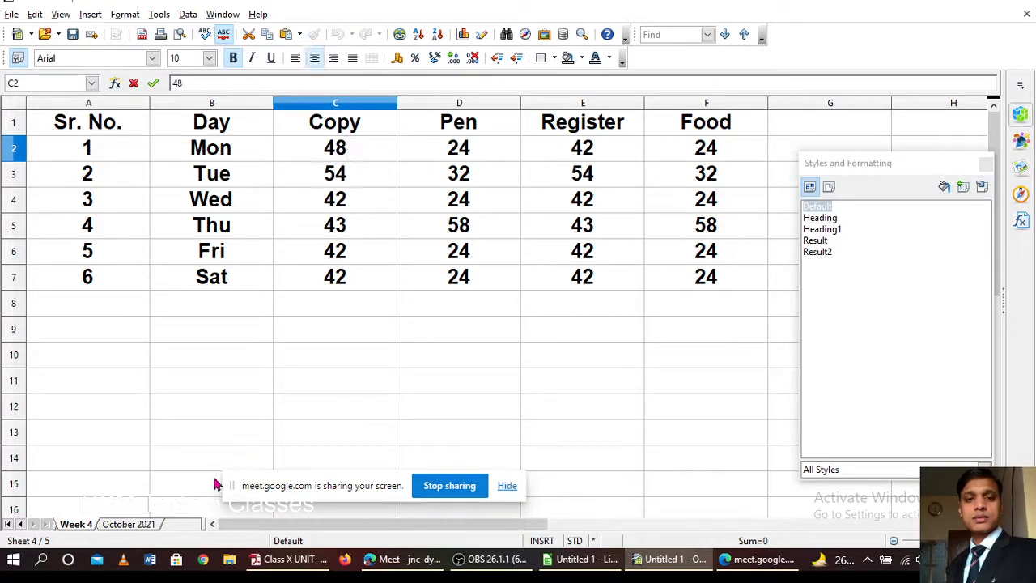
Step: Compare Monday's Copy total on October 2021 with the edited source value in cell C2 of Week 4
left_click(110, 525)
double_click(354, 153)
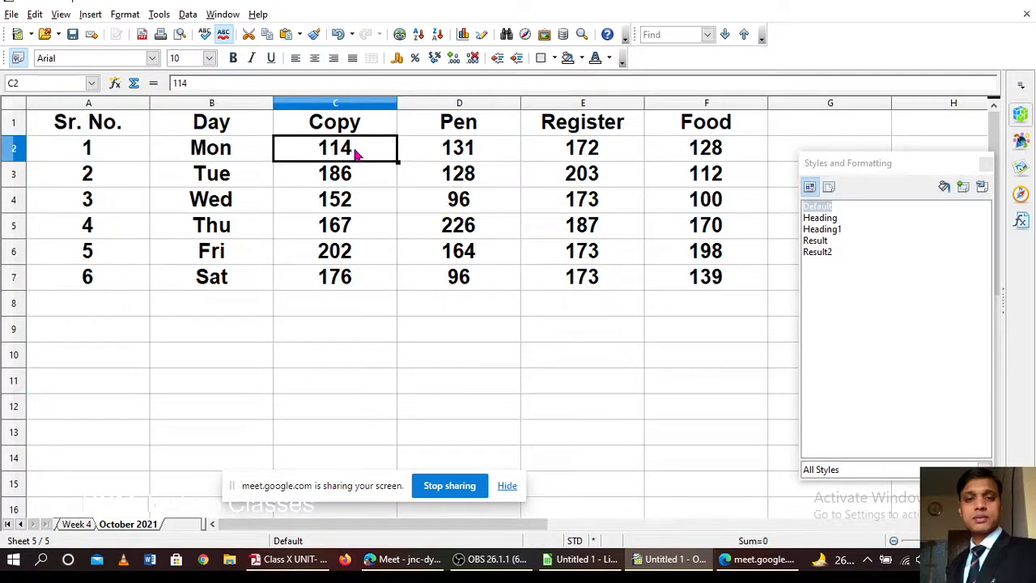
left_click(75, 524)
left_click(213, 412)
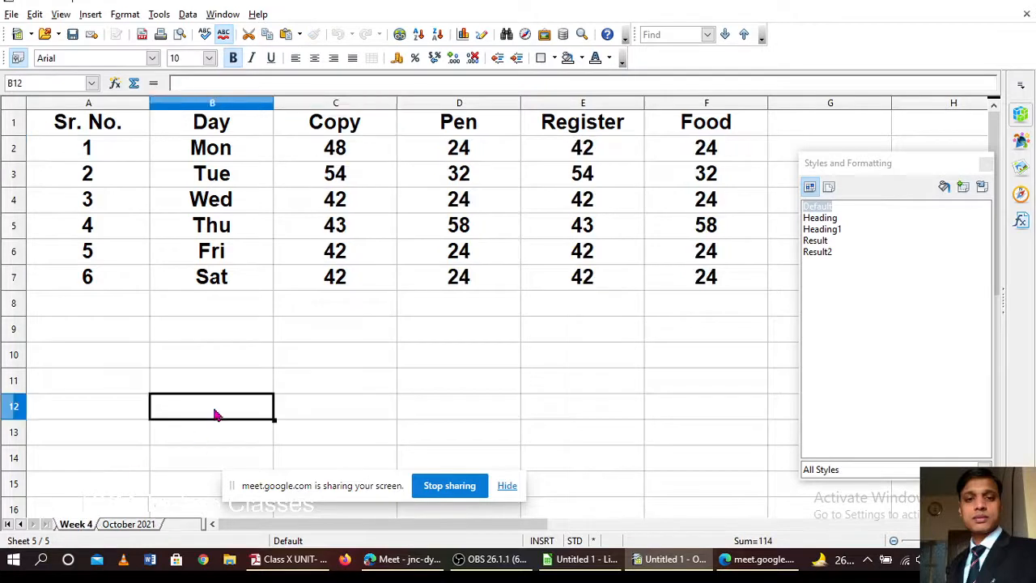
left_click(334, 314)
left_click(329, 147)
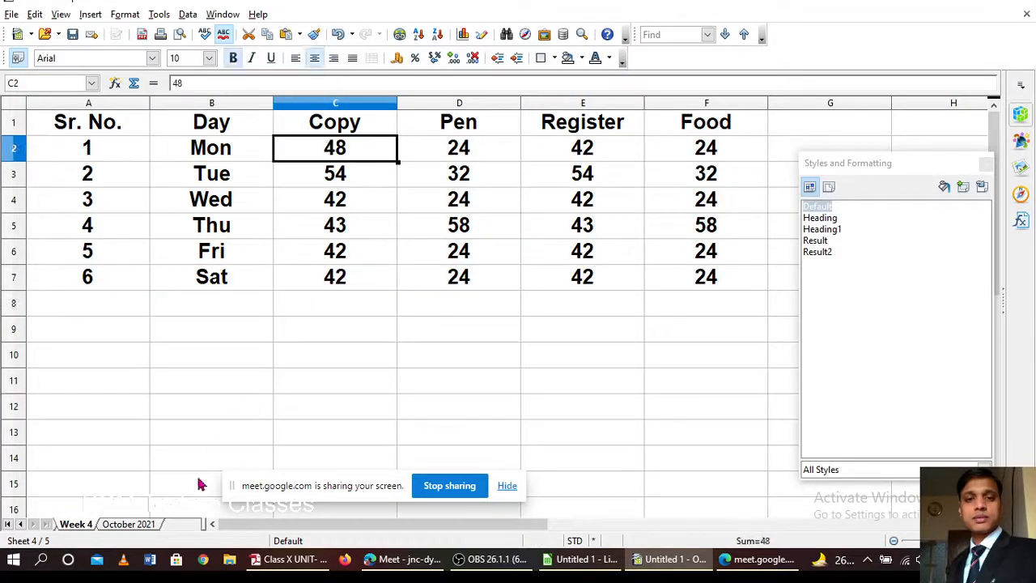
Step: Rerun the Sum consolidation of the four weekly C2:F7 ranges to update the October 2021 figures starting at C2
left_click(127, 524)
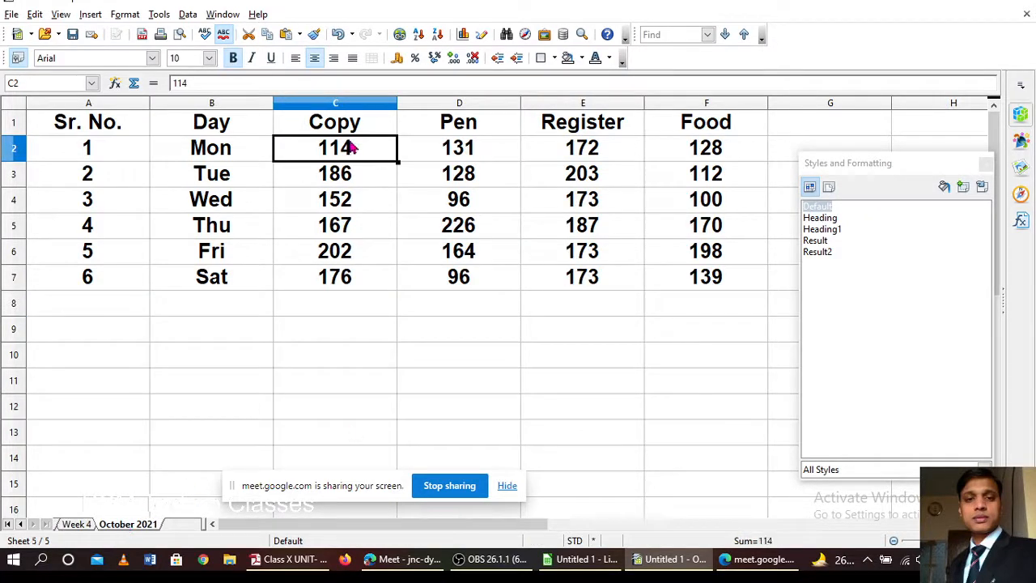
left_click(717, 279, "shift")
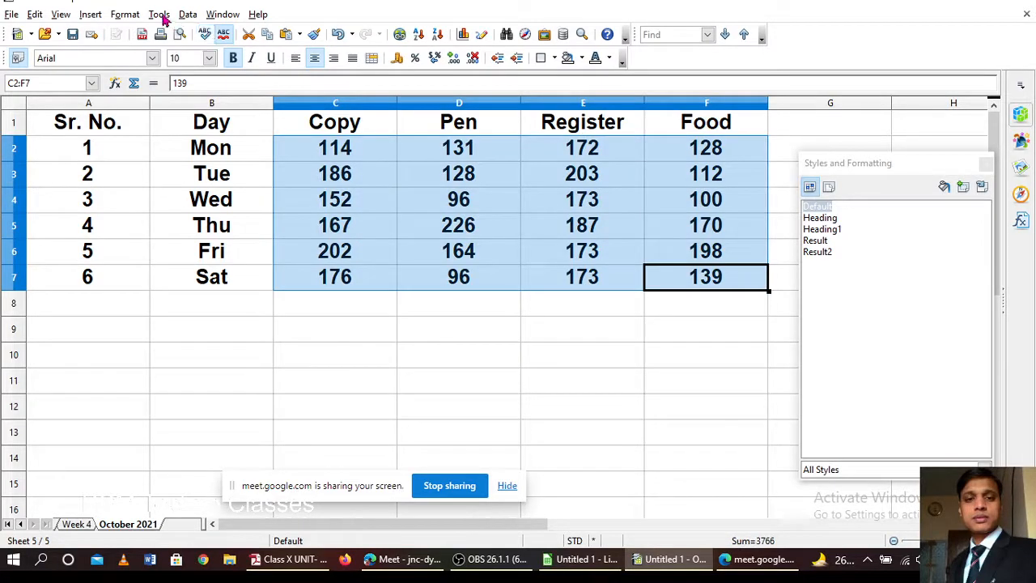
left_click(187, 14)
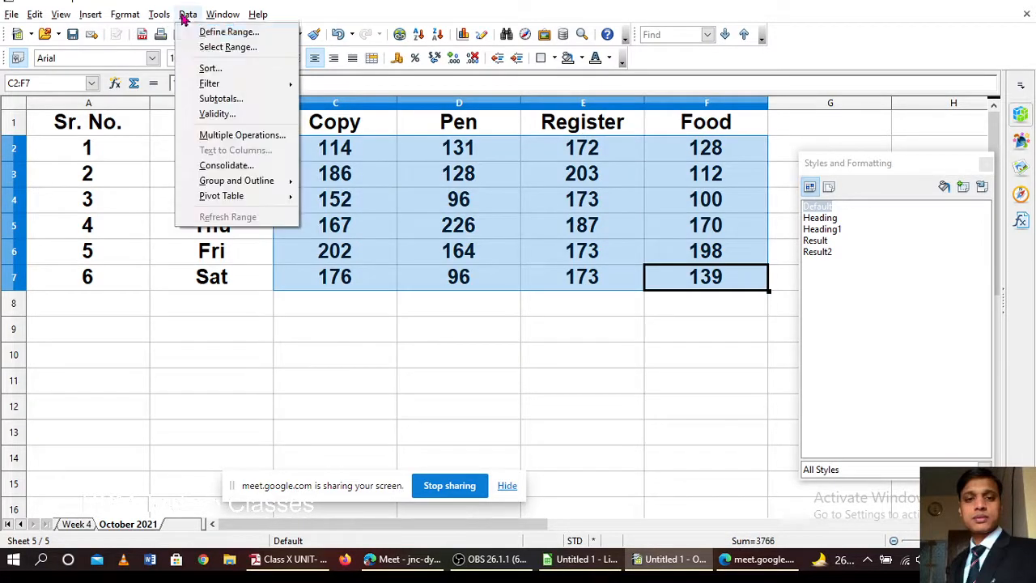
left_click(230, 167)
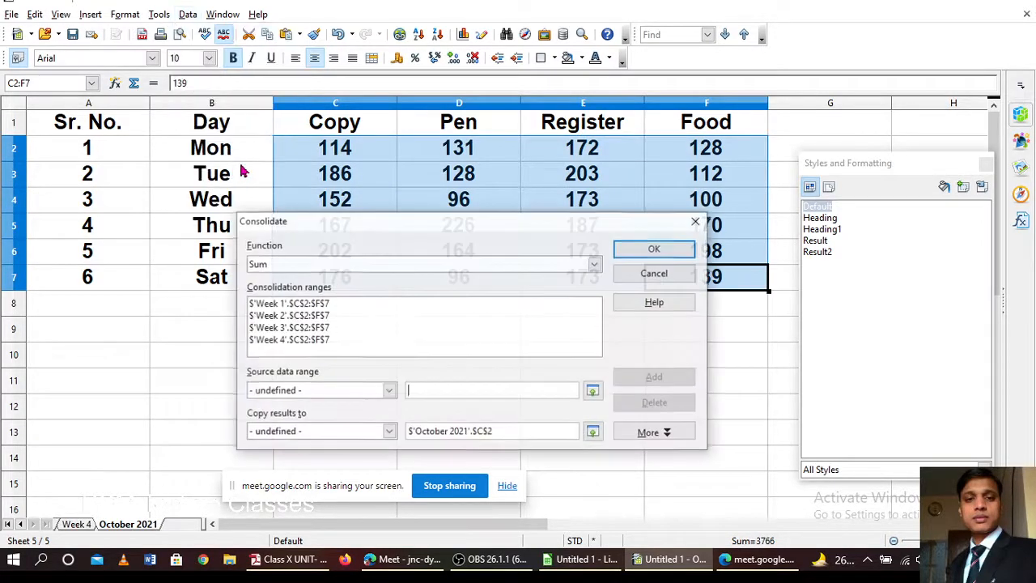
left_click(325, 306)
left_click(318, 340, "shift")
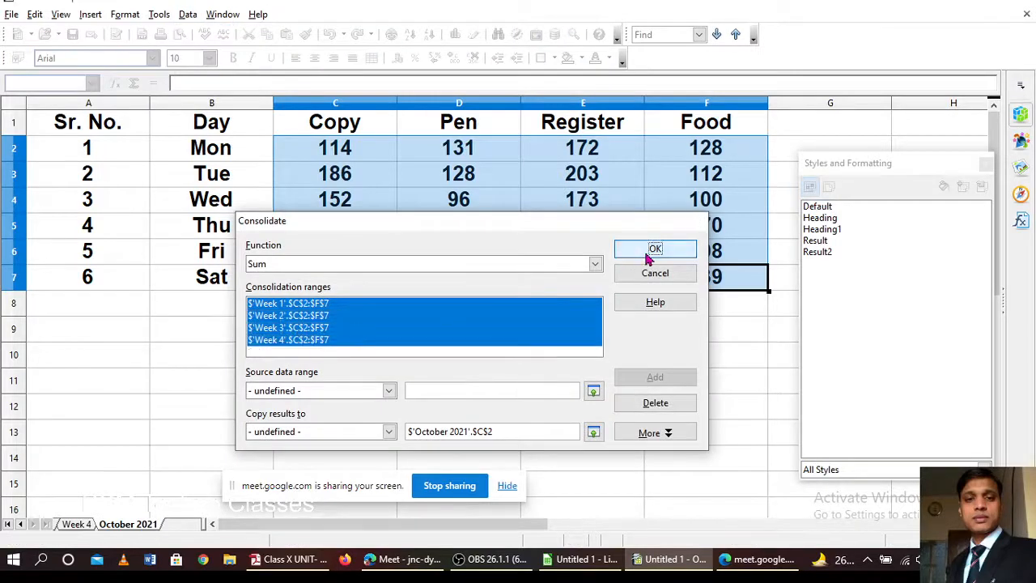
left_click(655, 249)
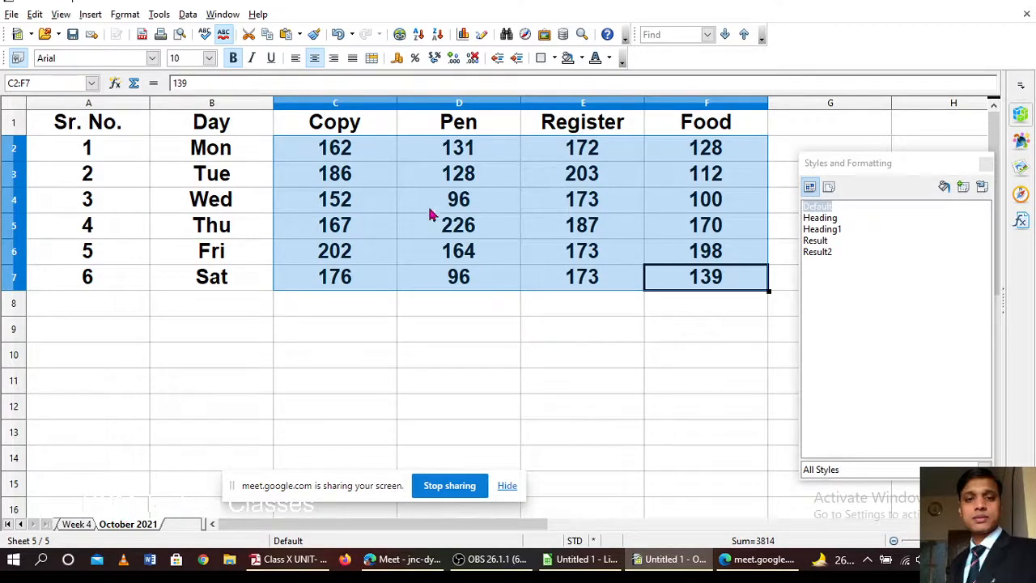
left_click(346, 334)
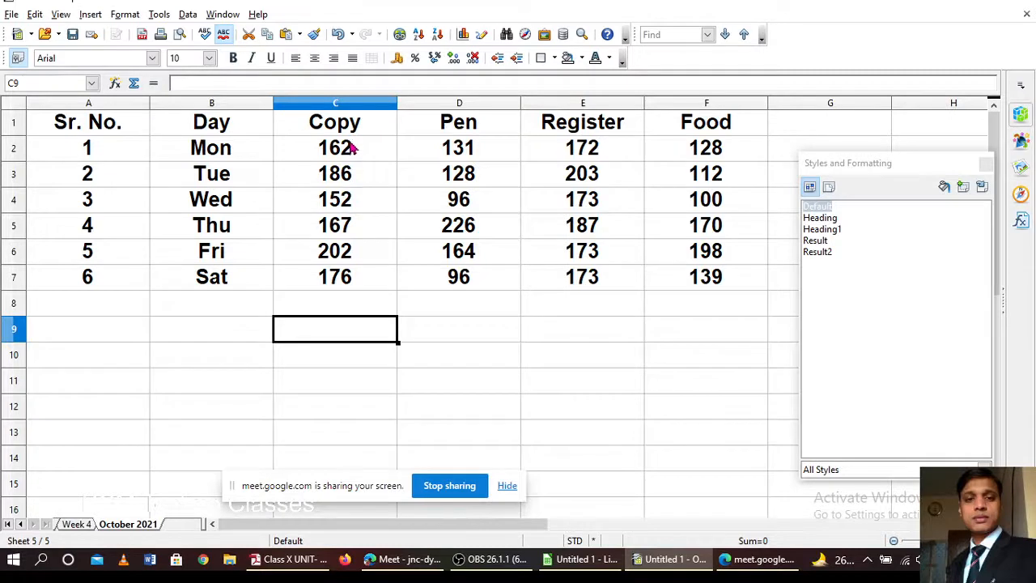
Step: Consolidate the four weekly ranges into C2:F7 of October 2021 using the Count function instead of Sum
left_click(322, 151)
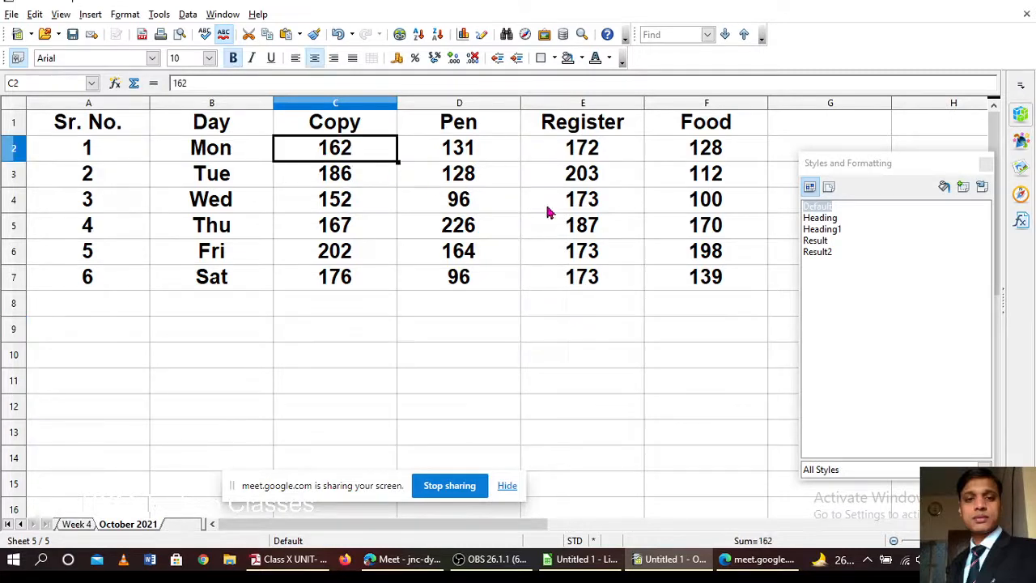
left_click(716, 278, "shift")
left_click(187, 14)
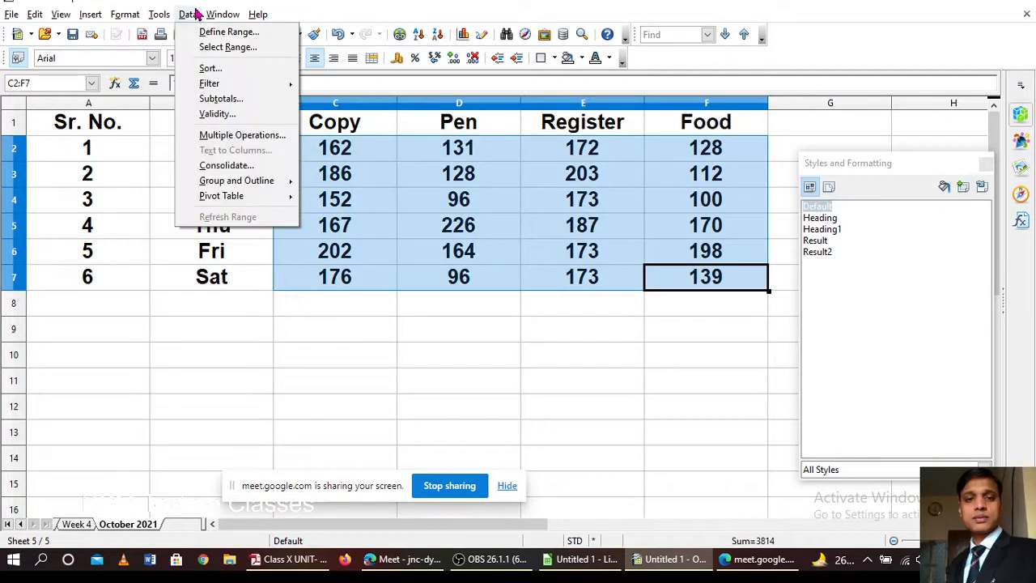
left_click(251, 166)
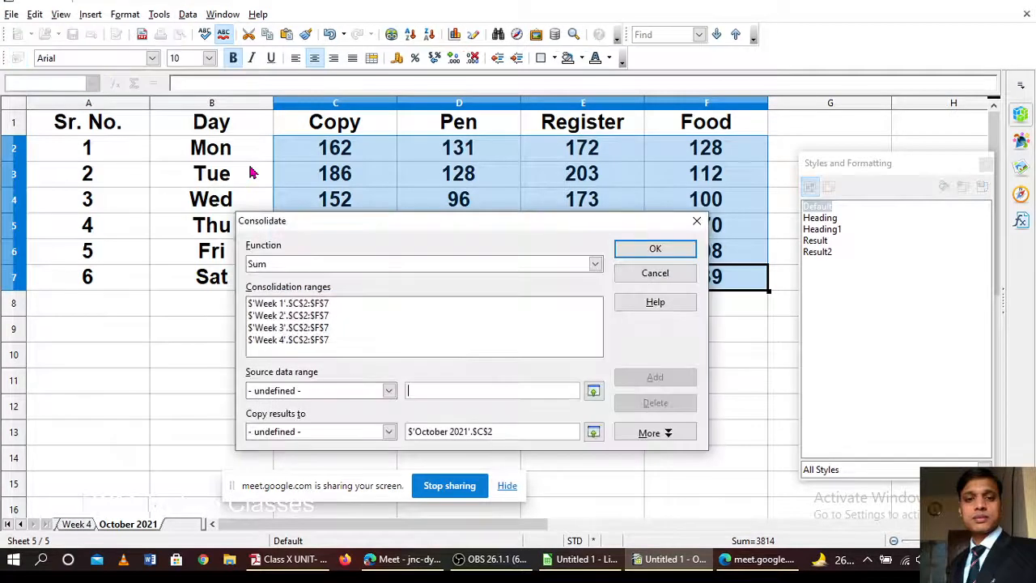
left_click(599, 267)
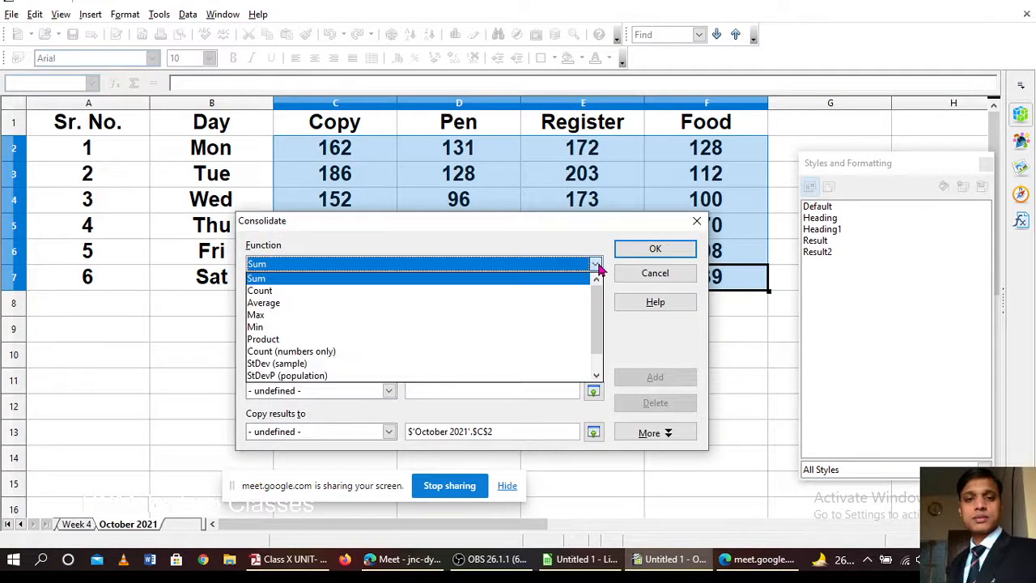
left_click(548, 290)
left_click(648, 254)
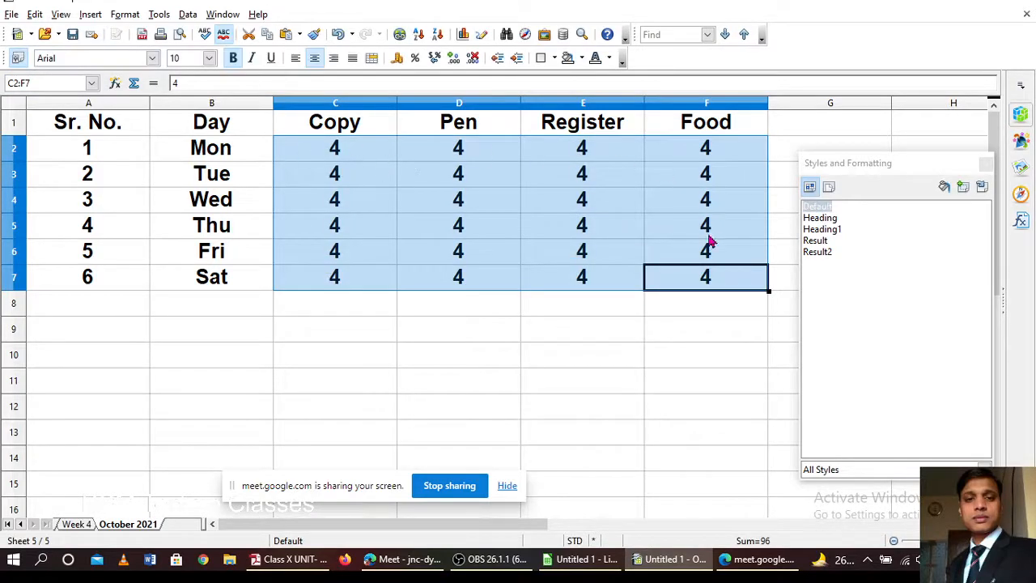
Step: Consolidate the four weekly ranges into C2:F7 of October 2021 using the Max function
left_click(187, 14)
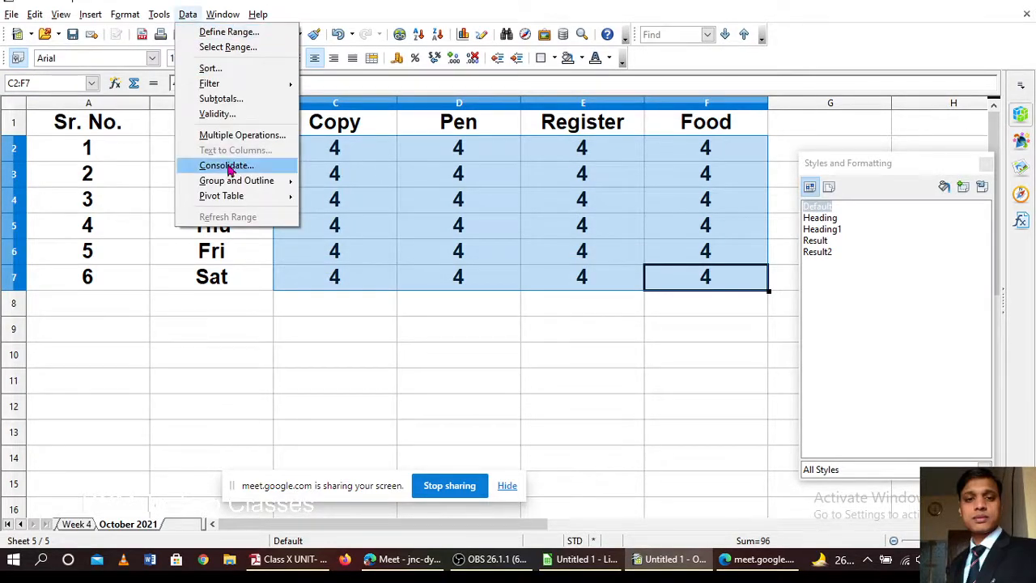
left_click(231, 168)
left_click(595, 266)
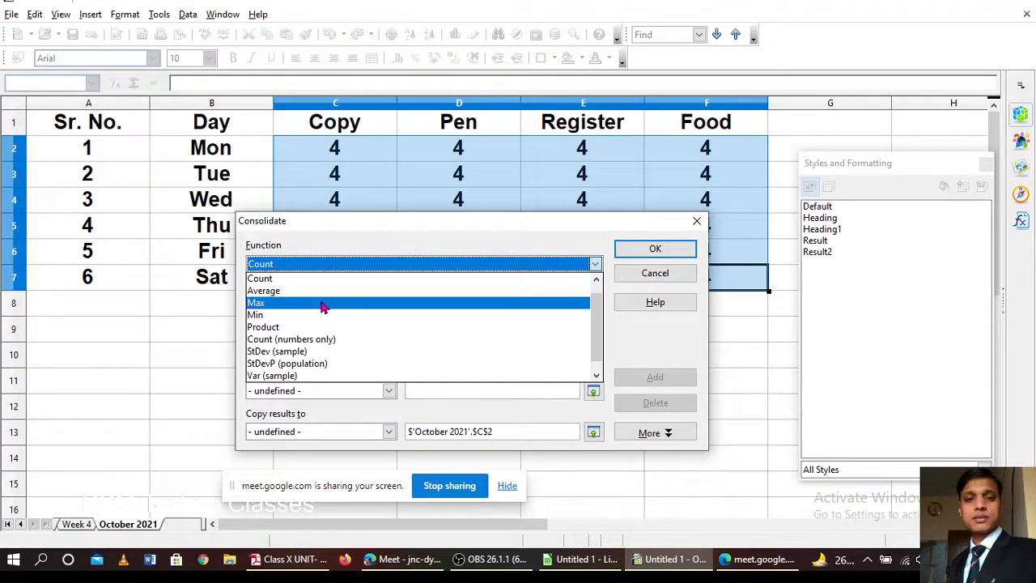
left_click(321, 304)
left_click(653, 248)
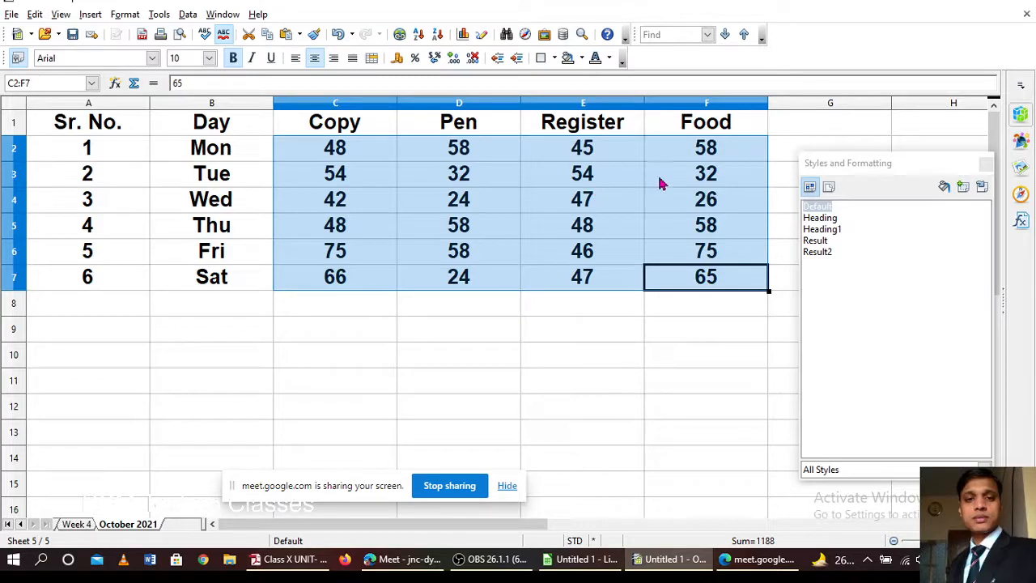
Step: Rerun the consolidation of the four weekly ranges into October 2021 using the Product function
left_click(185, 15)
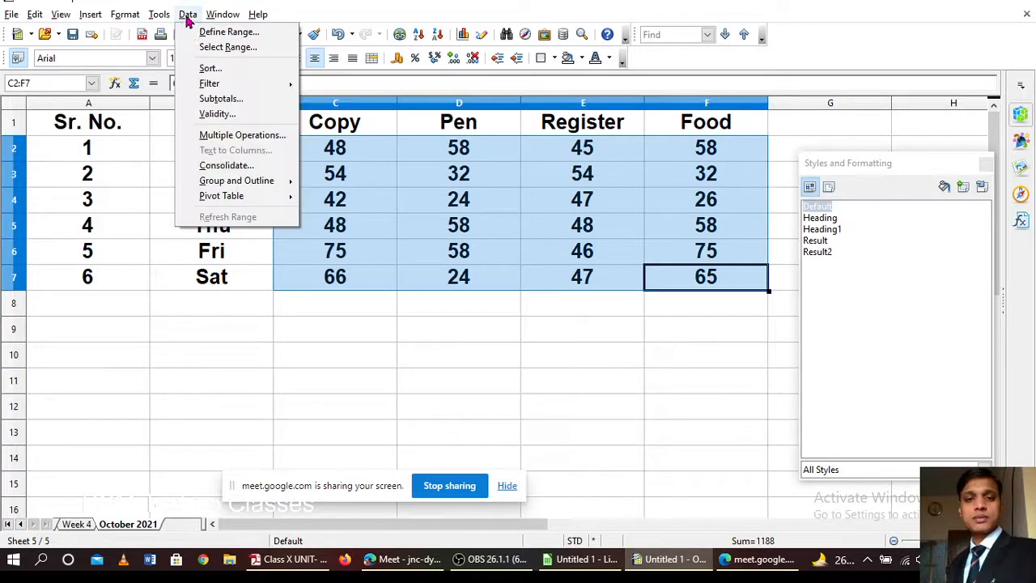
left_click(238, 164)
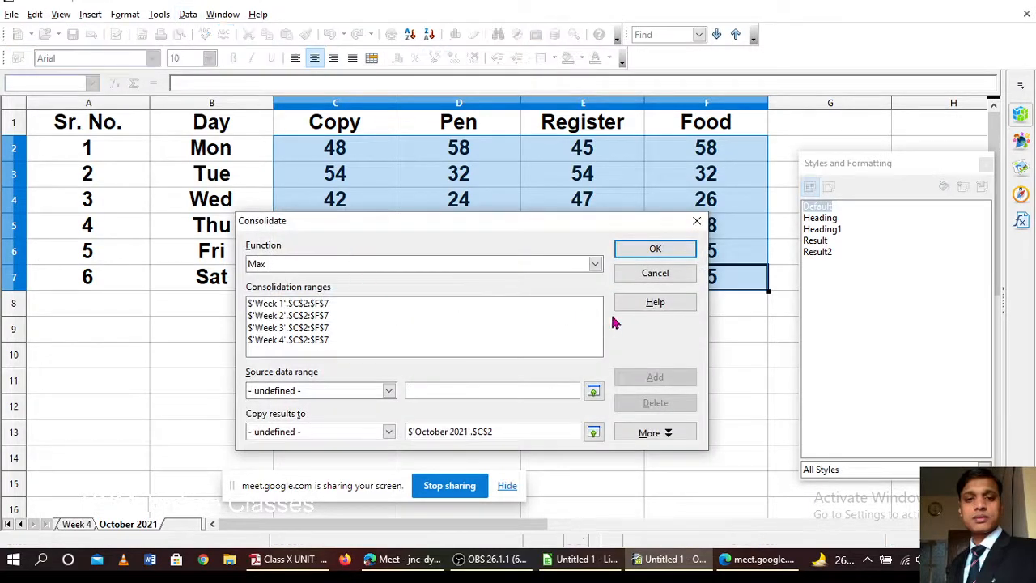
left_click(596, 264)
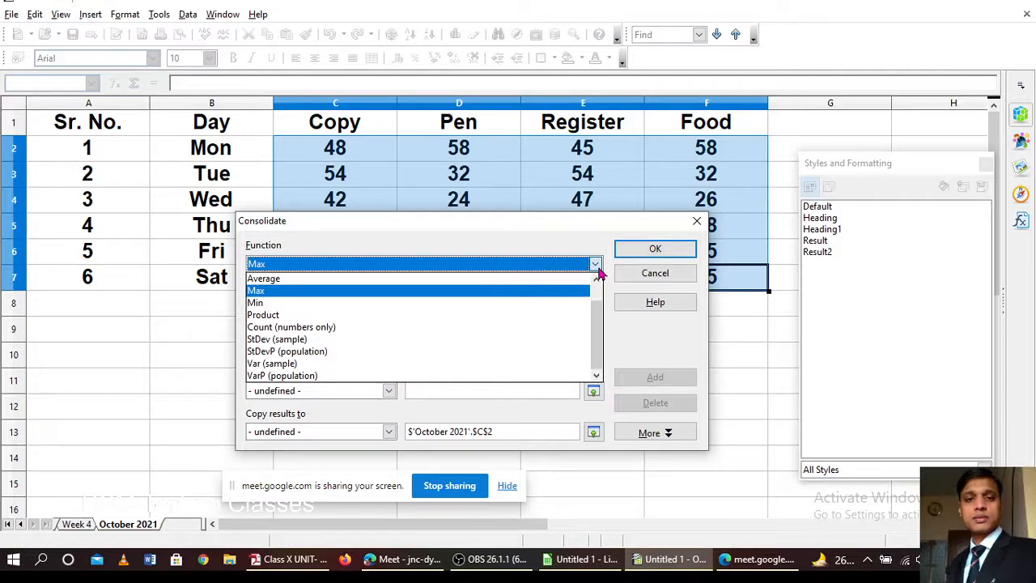
left_click(420, 317)
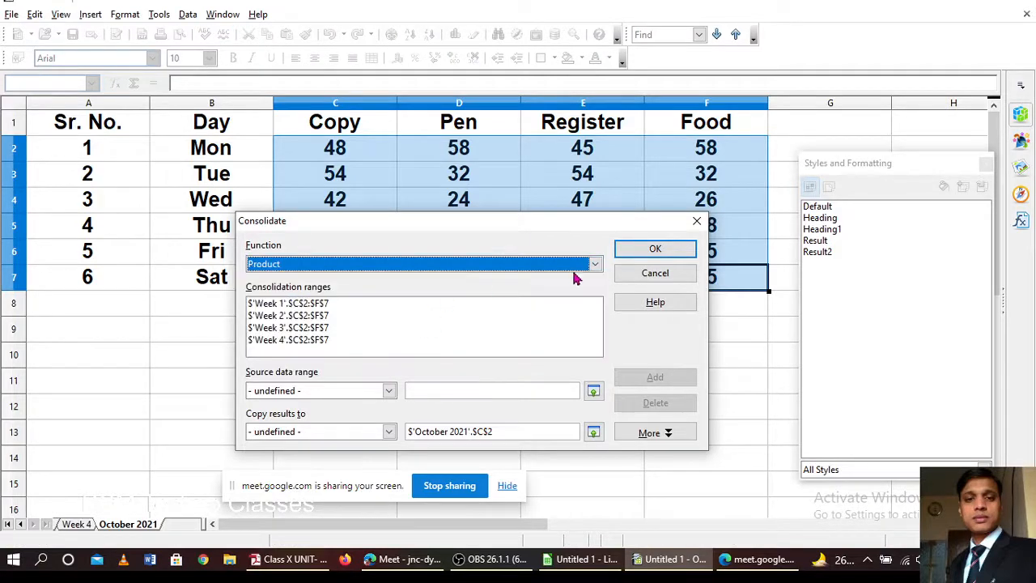
left_click(621, 253)
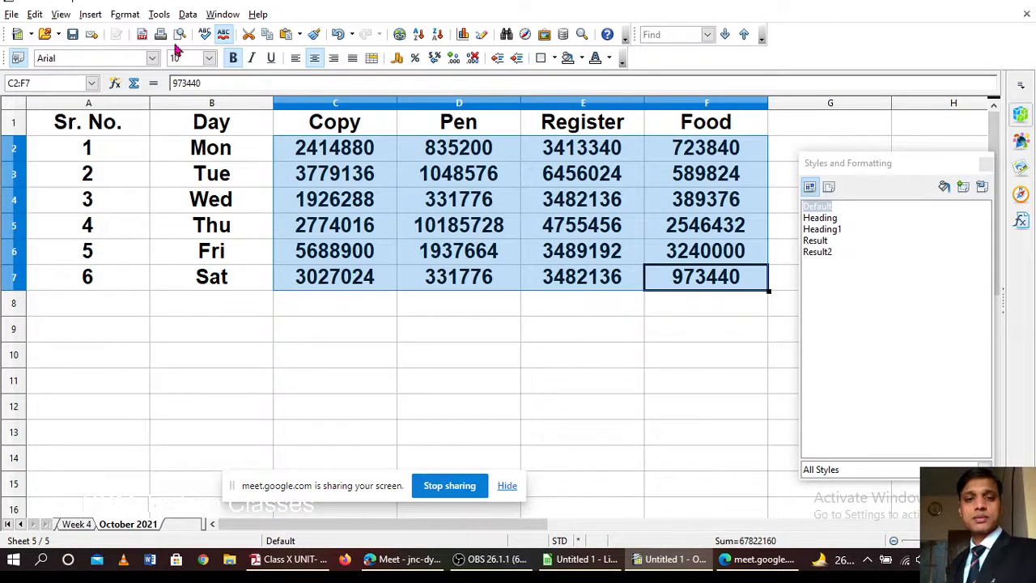
Step: Switch the October 2021 consolidation back to the Sum function and check Monday's Copy total in C2
left_click(188, 13)
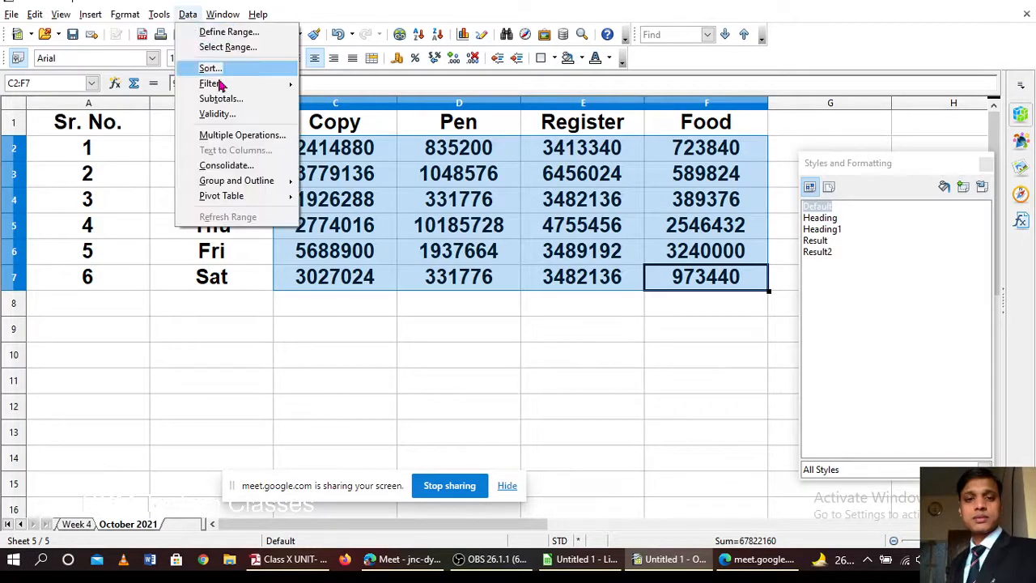
left_click(229, 166)
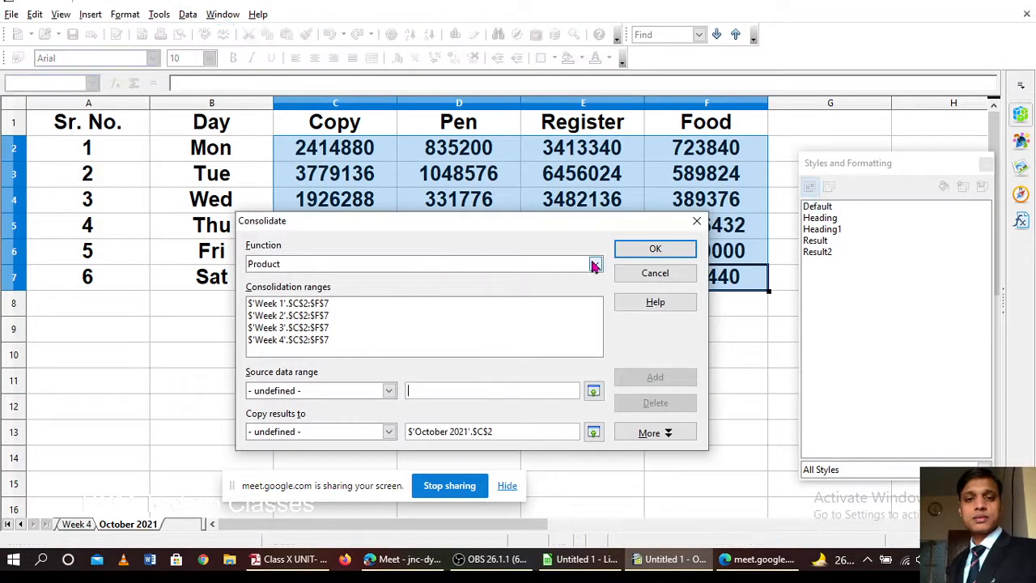
left_click(594, 265)
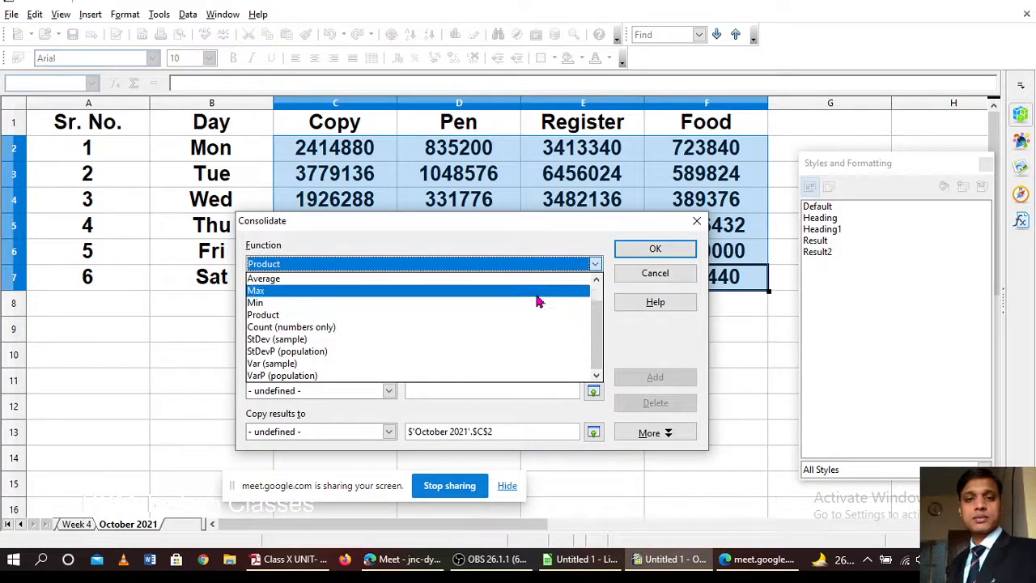
scroll(473, 300, "up", 1)
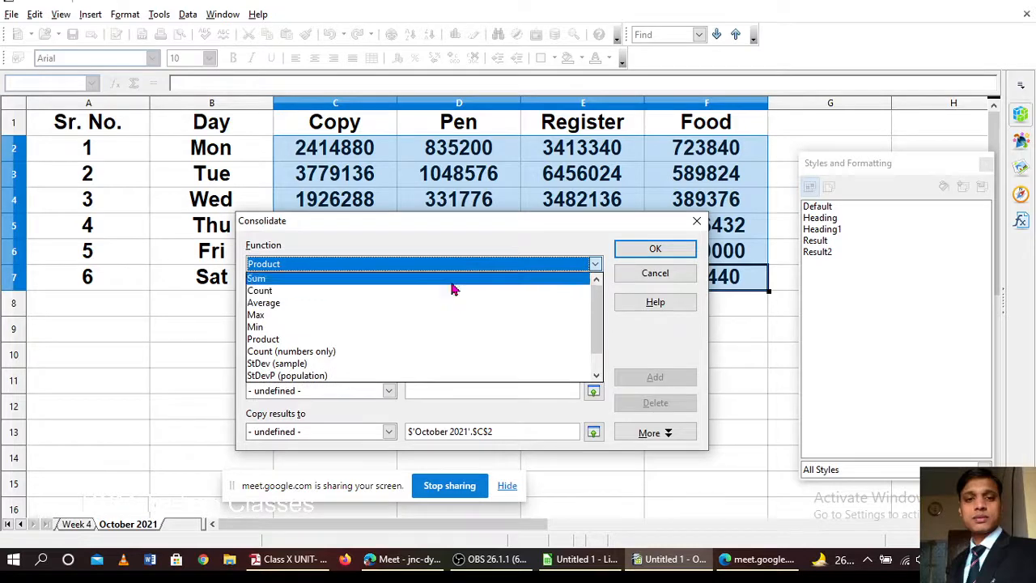
left_click(455, 280)
left_click(655, 249)
left_click(562, 356)
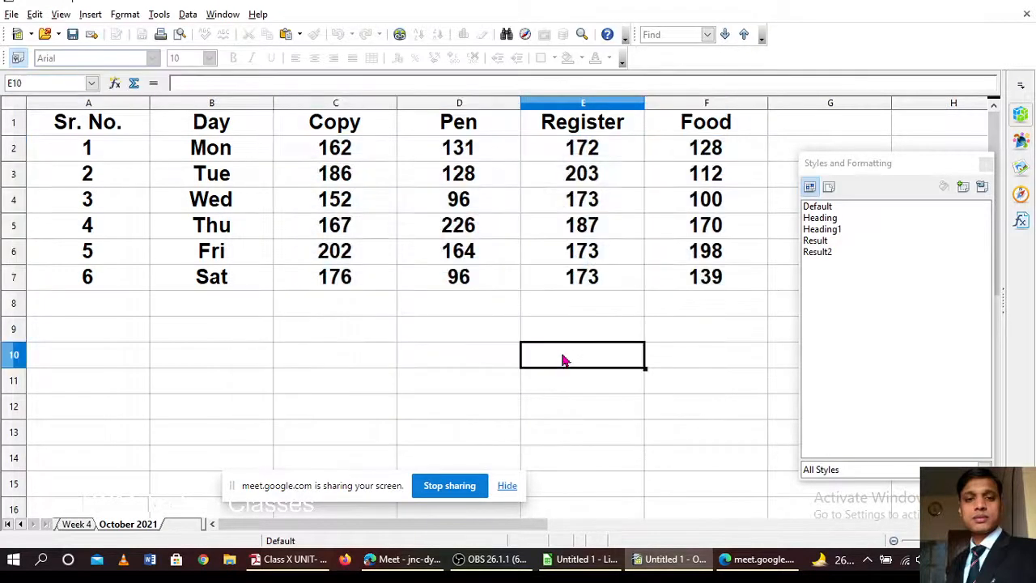
left_click(342, 153)
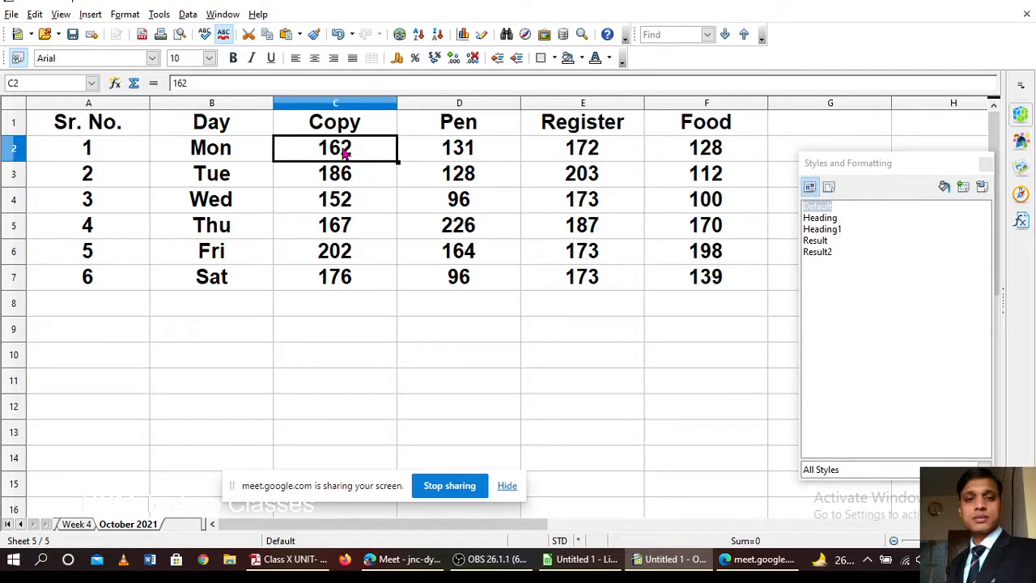
Step: Total the Copy column in cell C8 with =SUM(C2:C7) and fill the formula across row 8 to F8
double_click(318, 299)
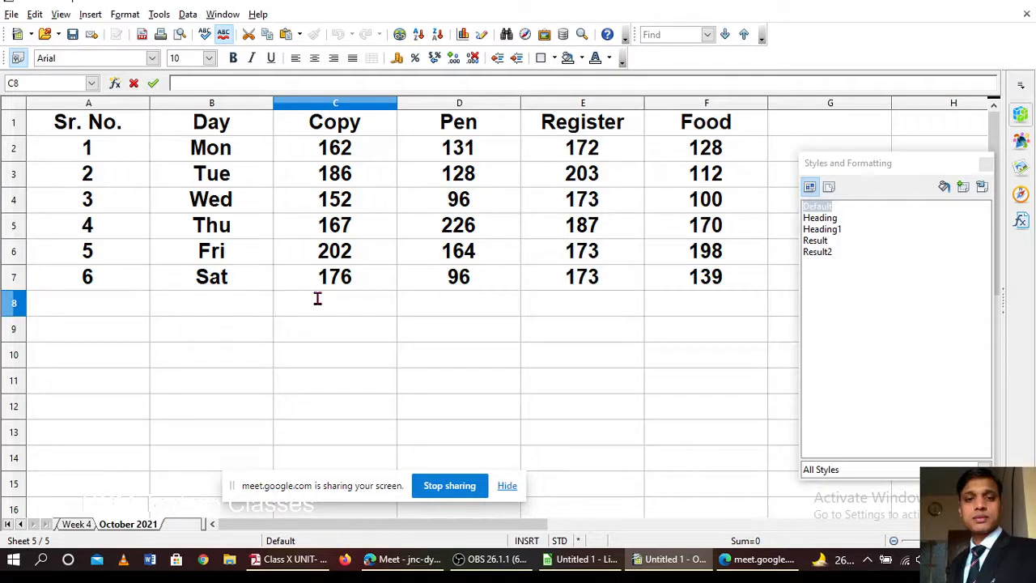
type("=sum")
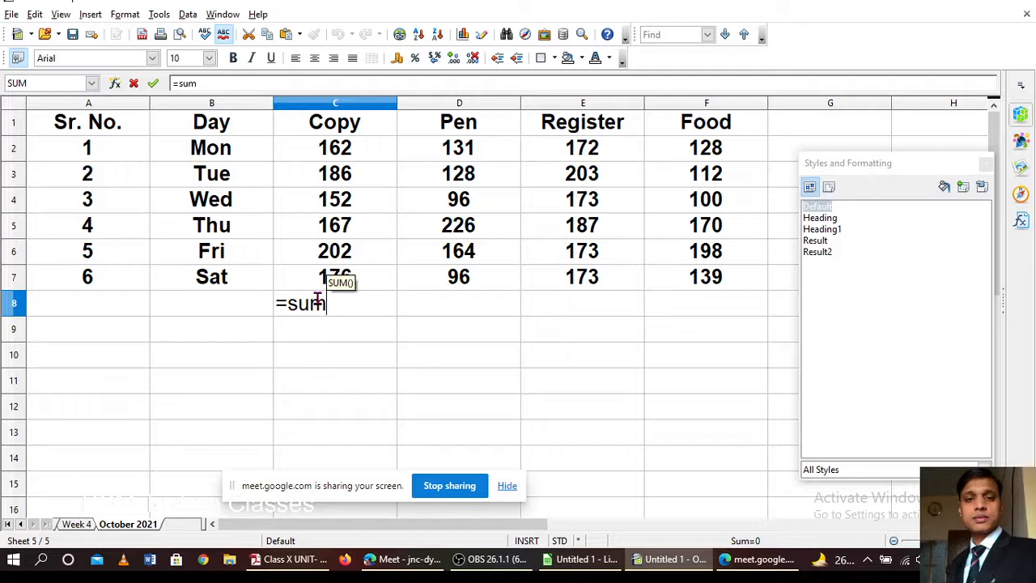
type("(")
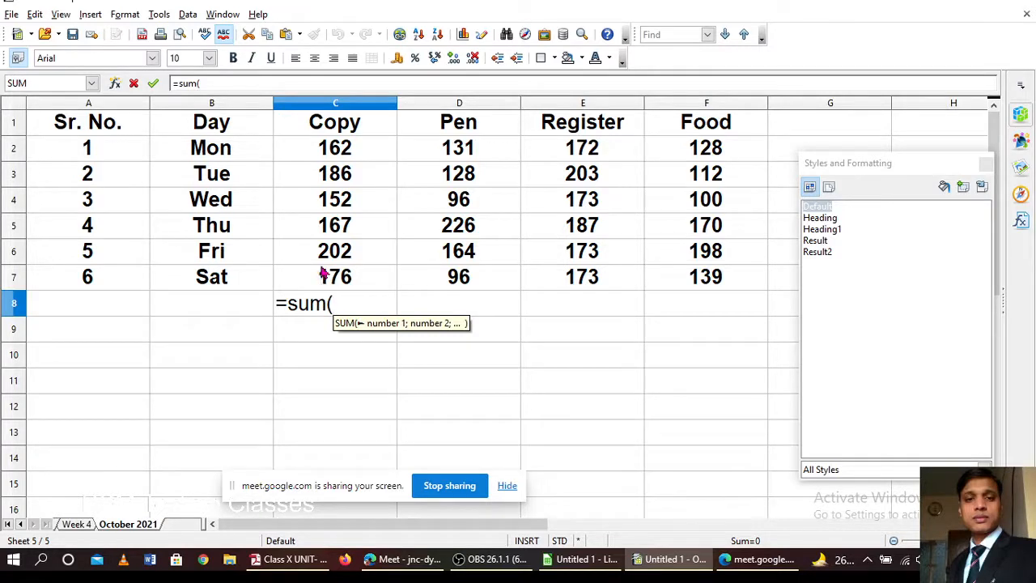
left_click(343, 151, "shift")
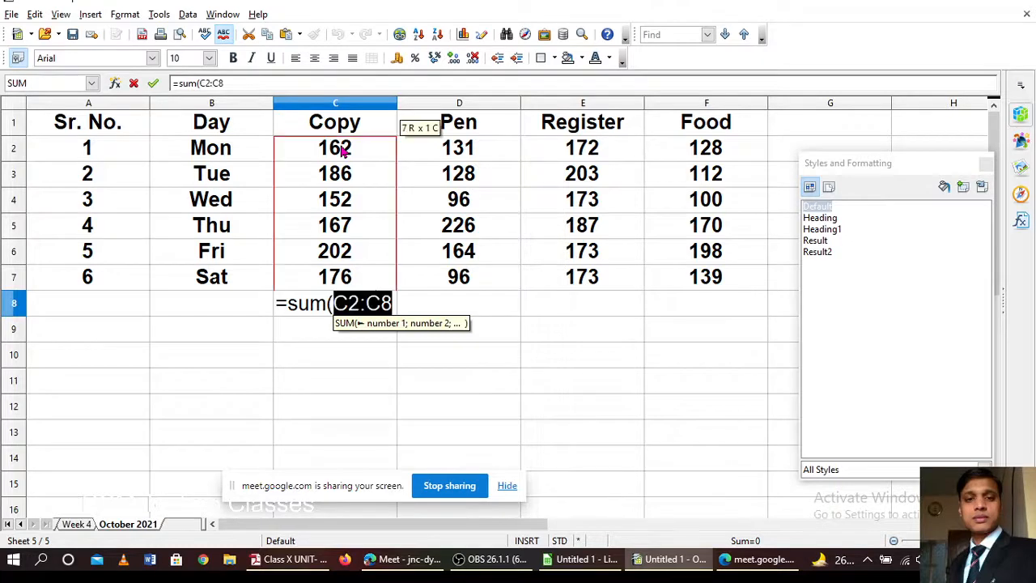
left_click(339, 275)
left_click(340, 154)
left_click_drag(341, 153, 335, 277)
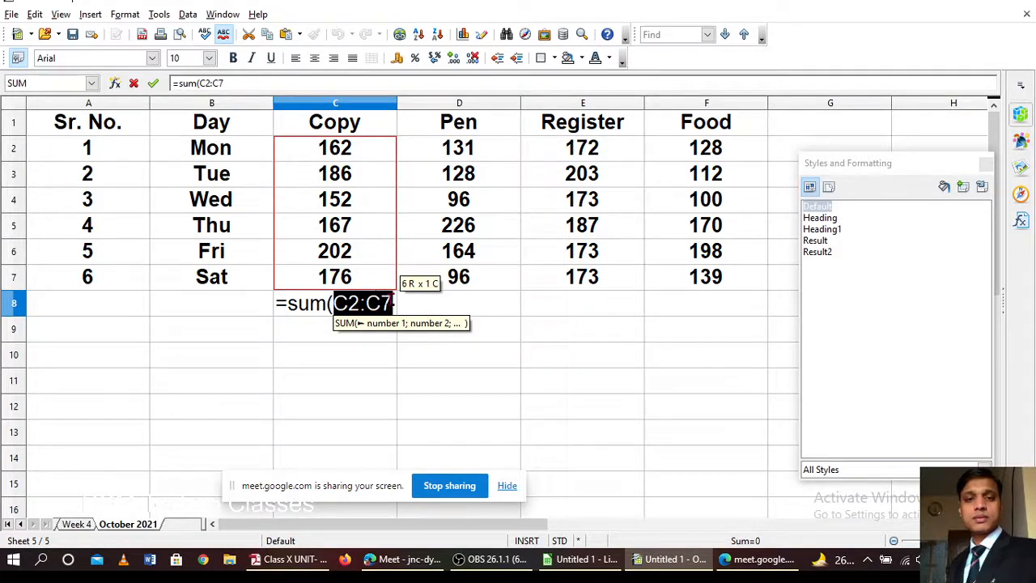
left_click(389, 301)
type(")")
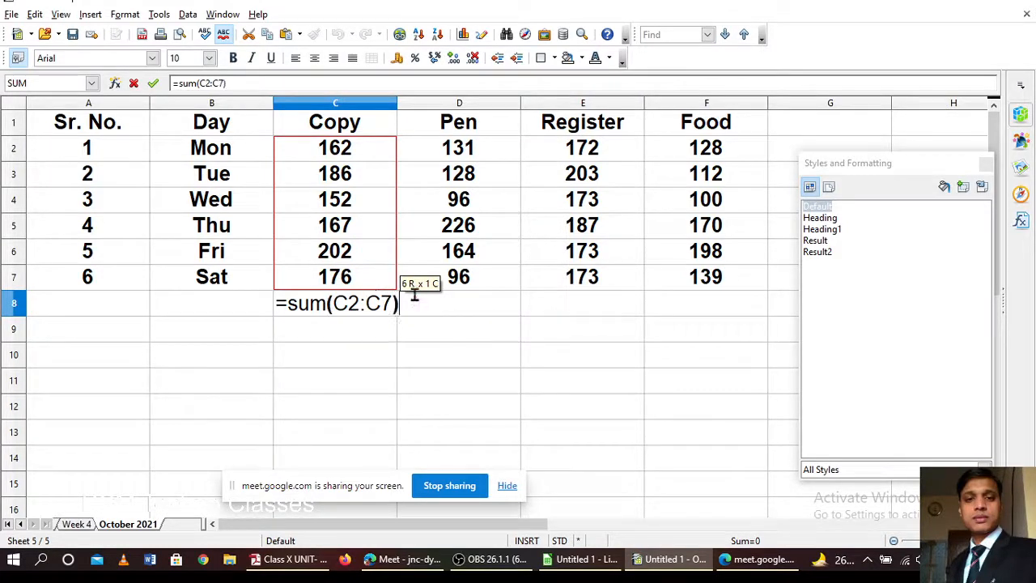
key("Return")
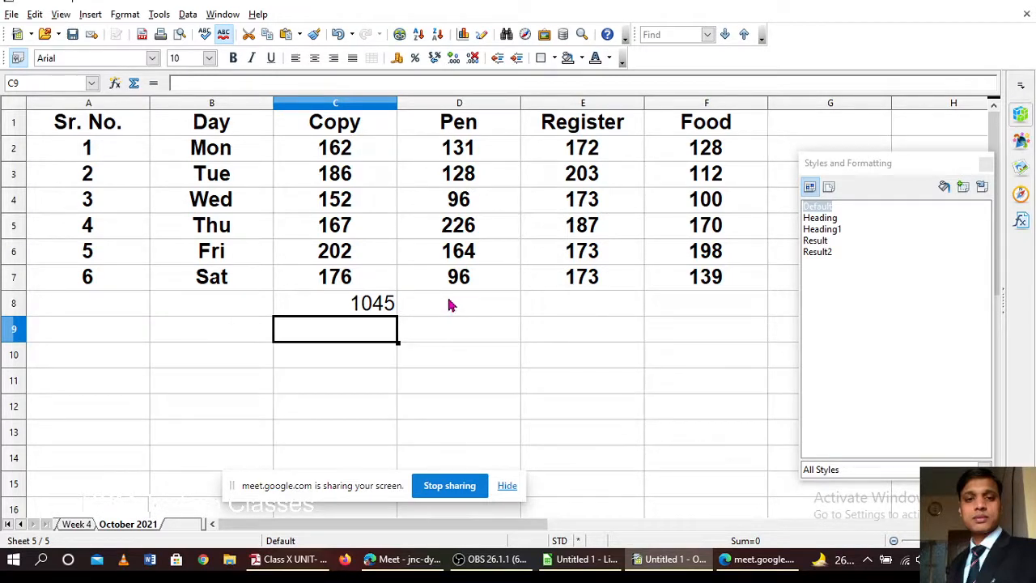
left_click(361, 302)
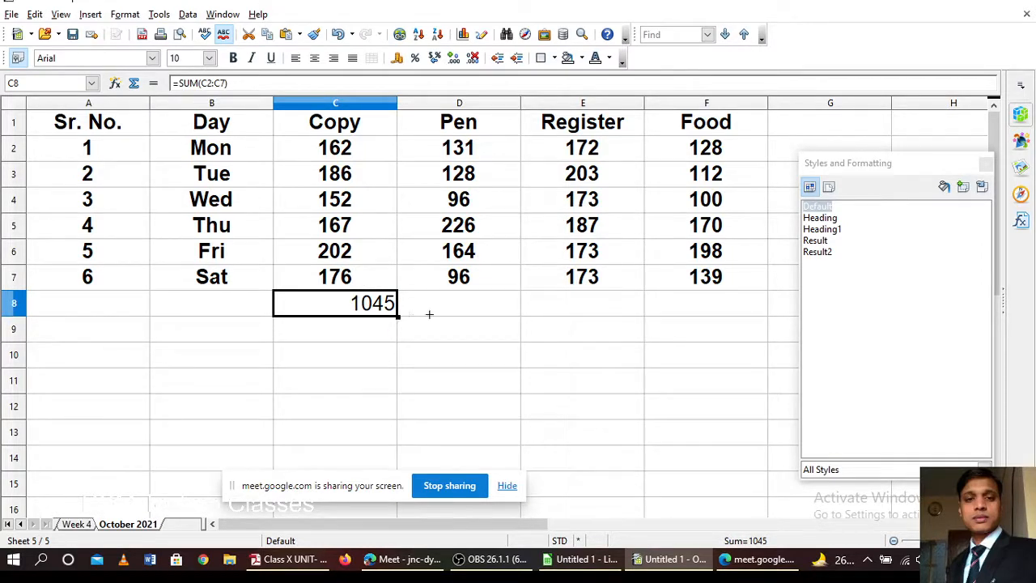
left_click_drag(397, 316, 671, 316)
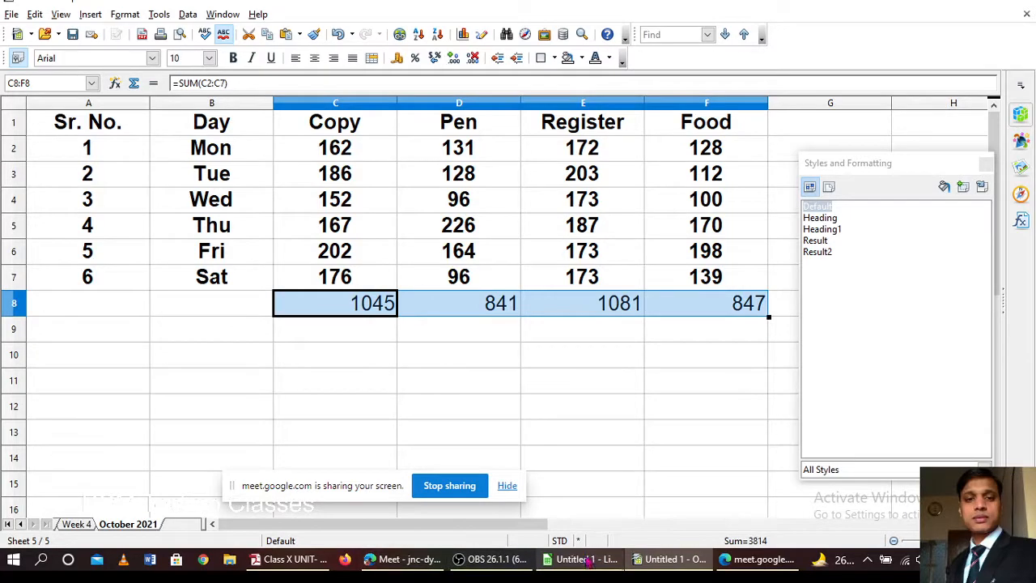
left_click(410, 564)
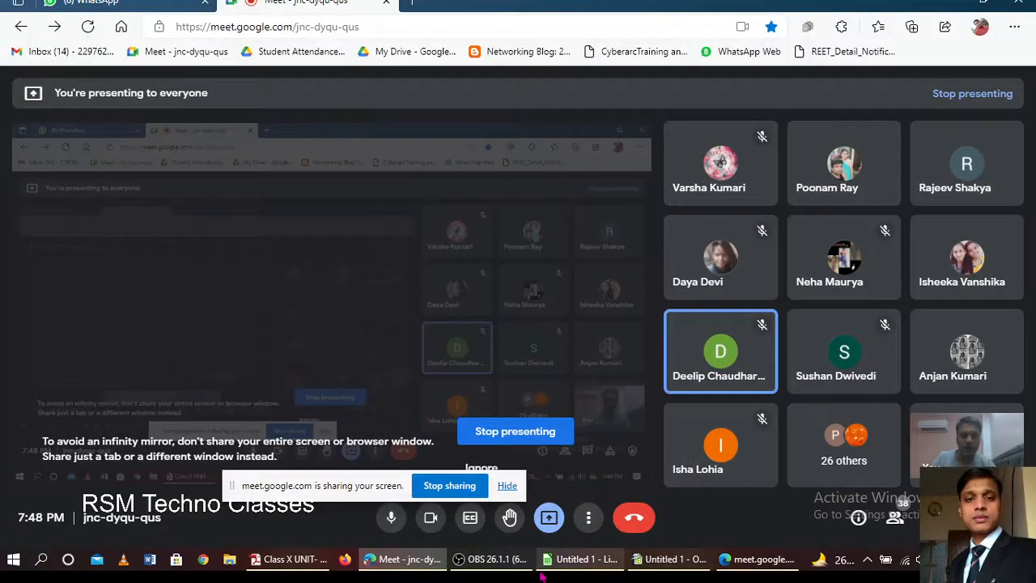
left_click(515, 570)
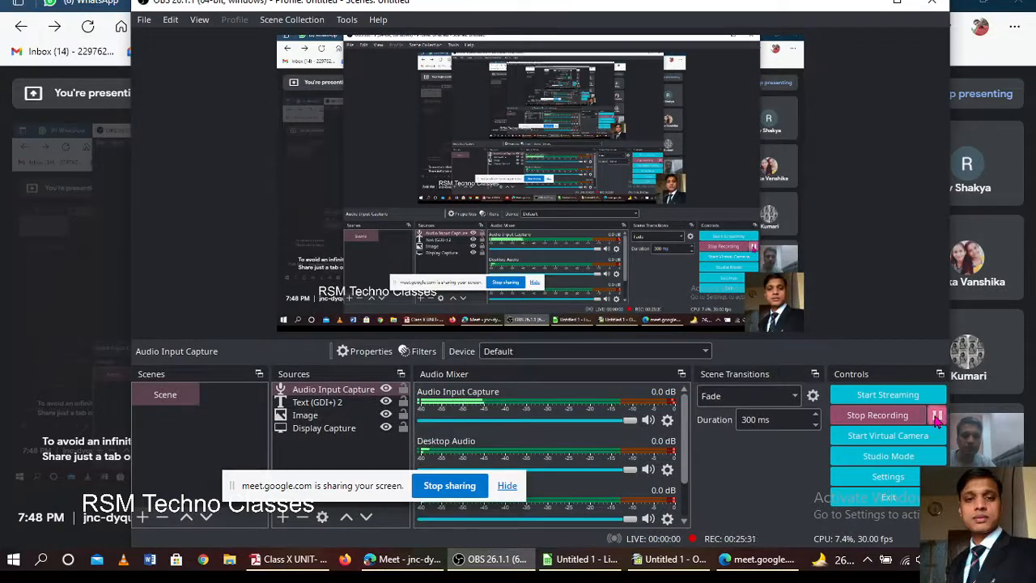
left_click(69, 291)
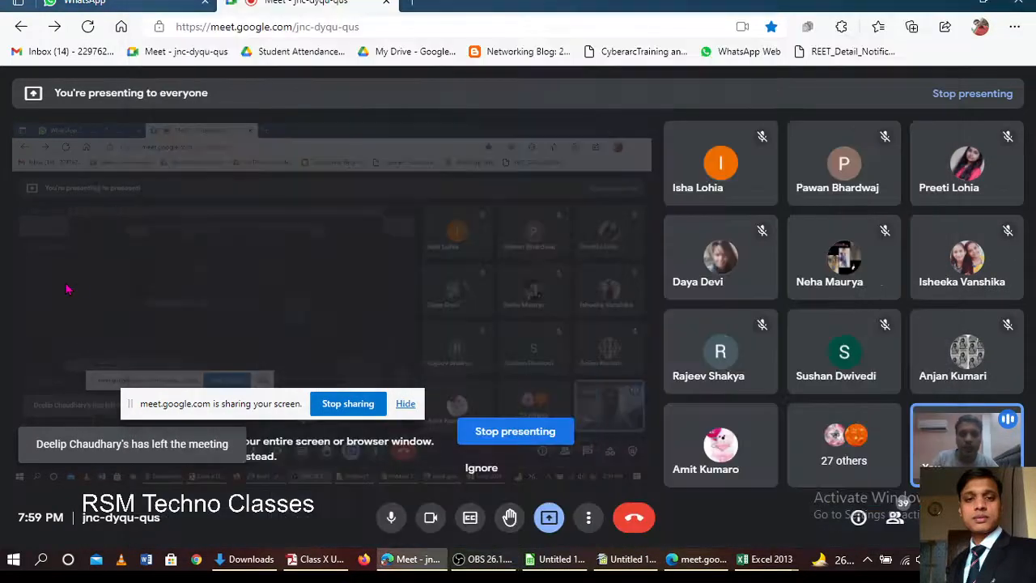
Step: Switch to the Class X PDF and examine the Creating subtotals section and the procedure for inserting subtotal values on pages 3 and 4
left_click(315, 559)
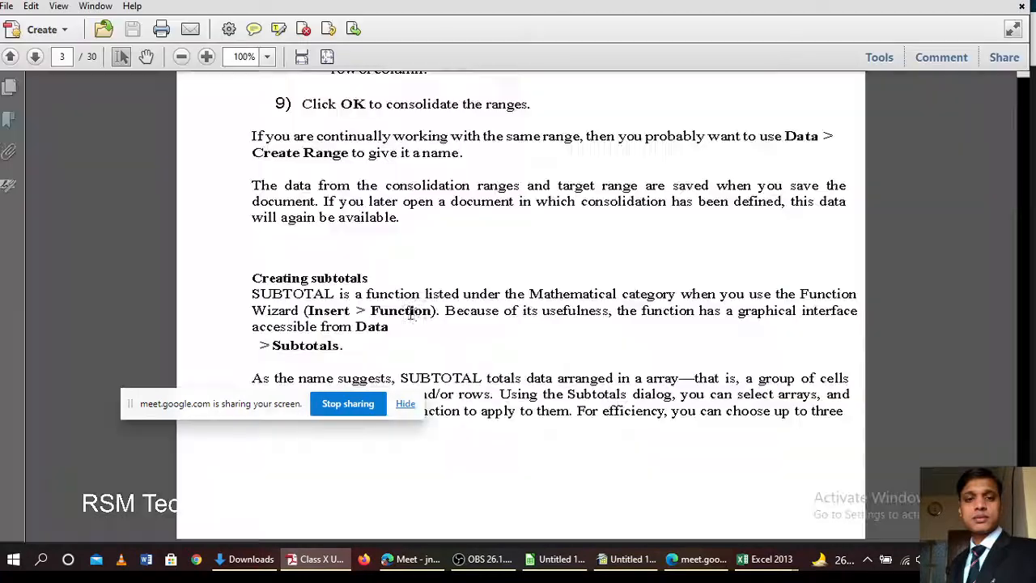
scroll(342, 312, "up", 2)
scroll(268, 370, "down", 1)
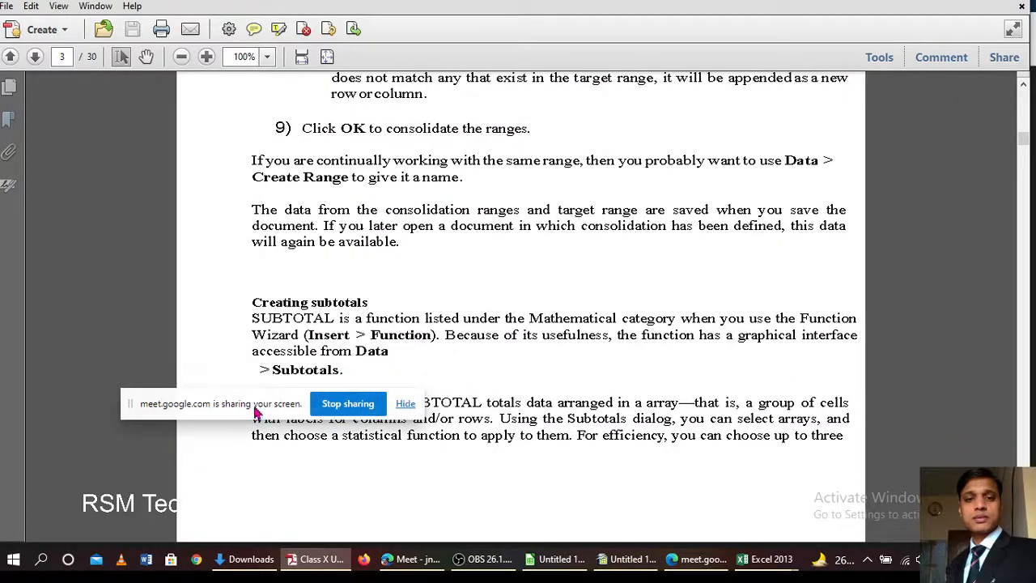
left_click_drag(256, 414, 272, 515)
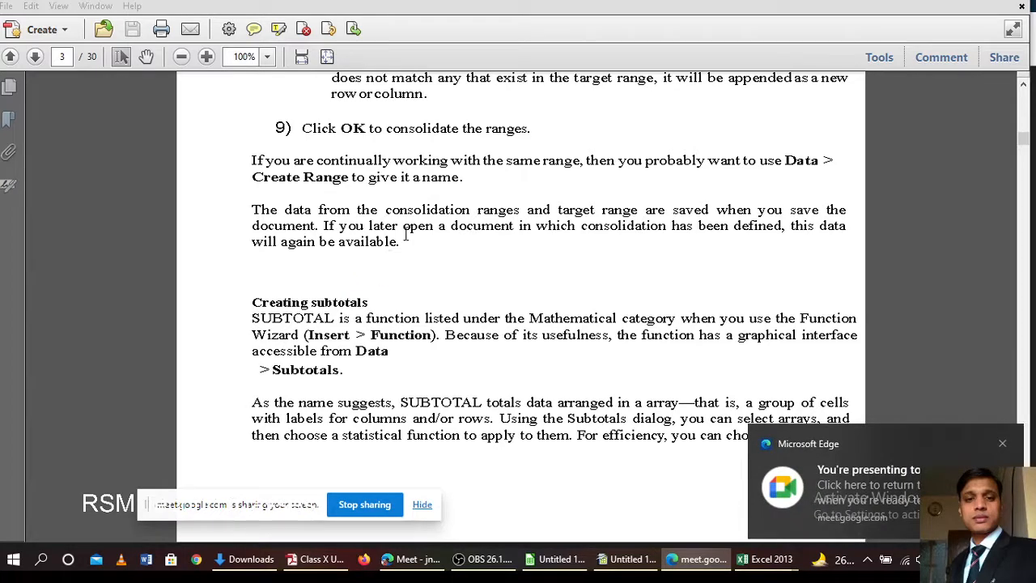
left_click(387, 290)
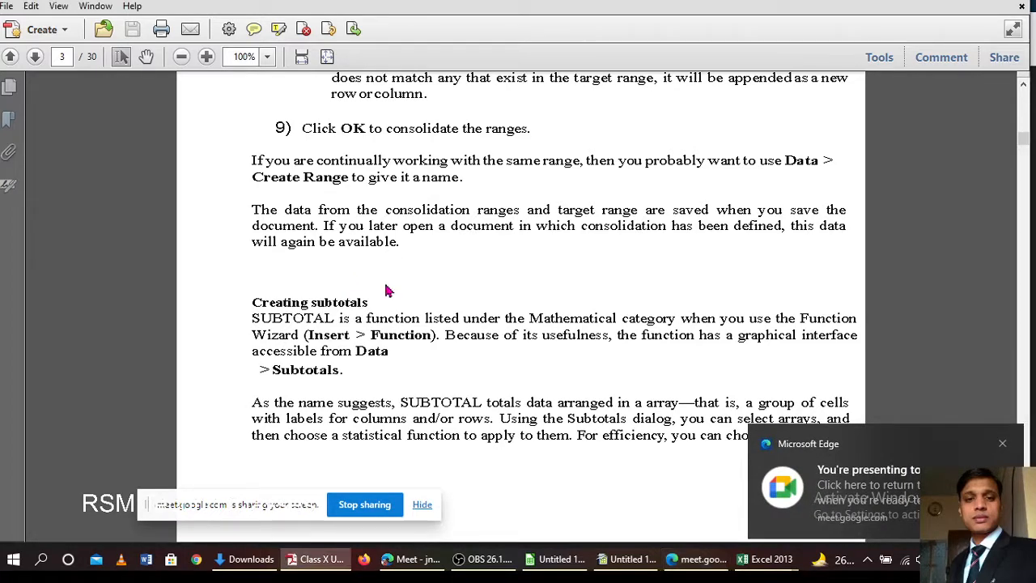
scroll(387, 290, "down", 8)
scroll(384, 283, "up", 7)
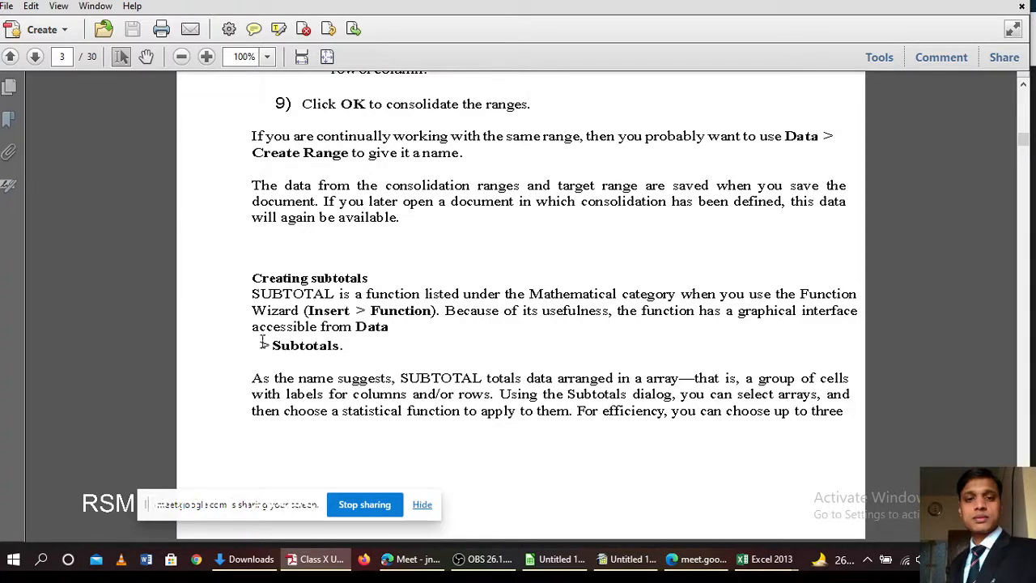
scroll(280, 340, "down", 5)
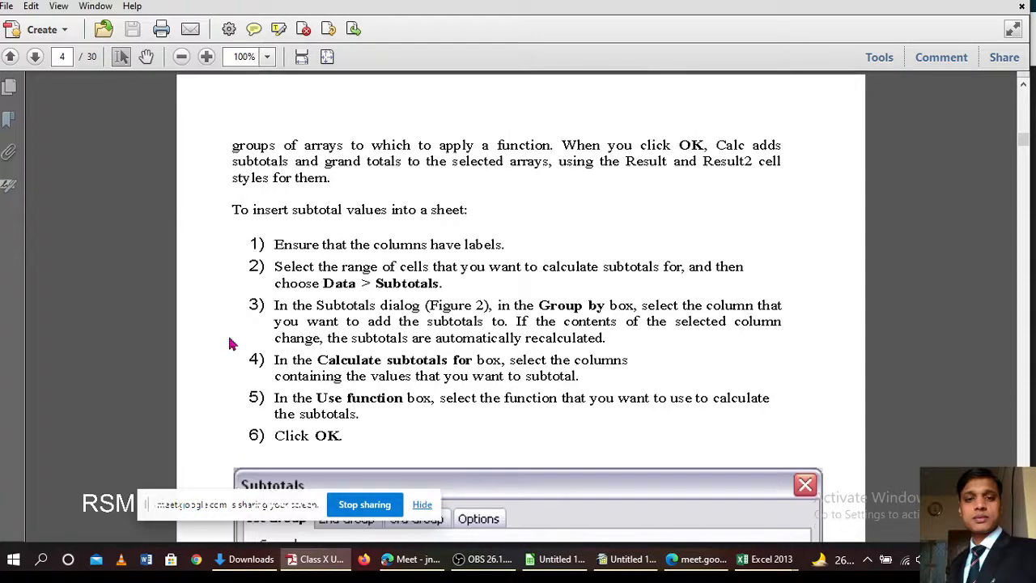
scroll(255, 161, "up", 5)
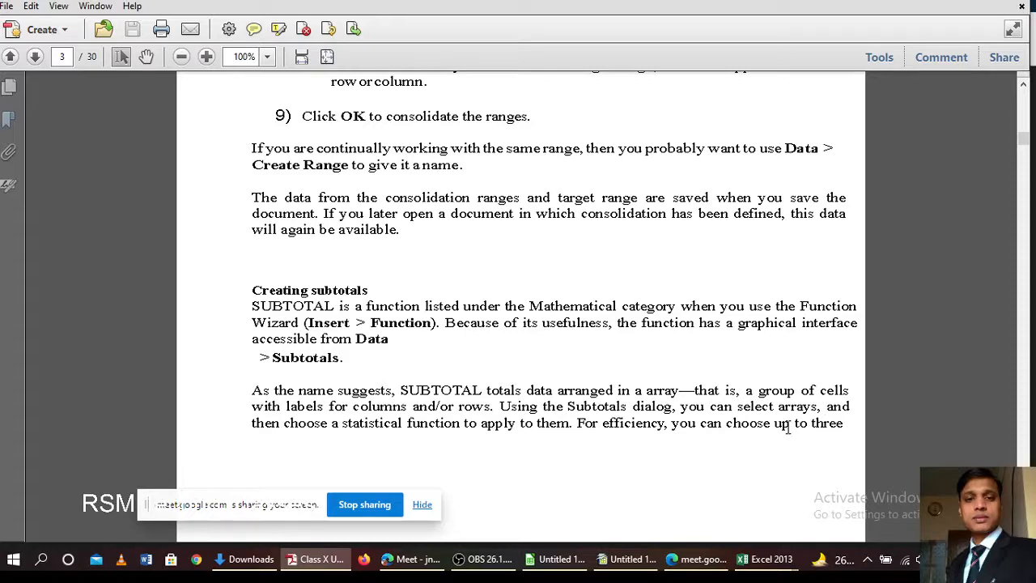
scroll(787, 429, "down", 3)
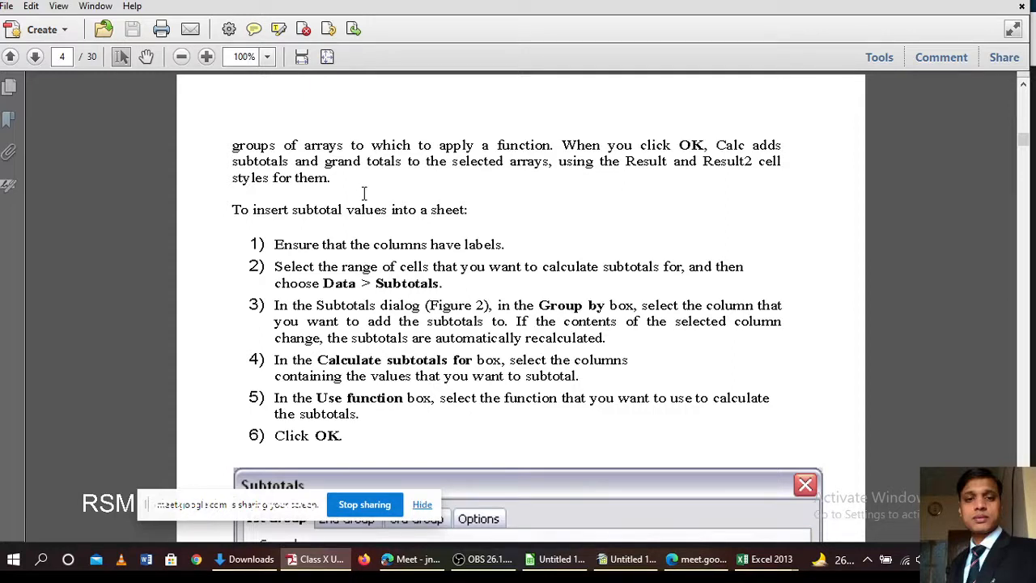
scroll(359, 194, "down", 1)
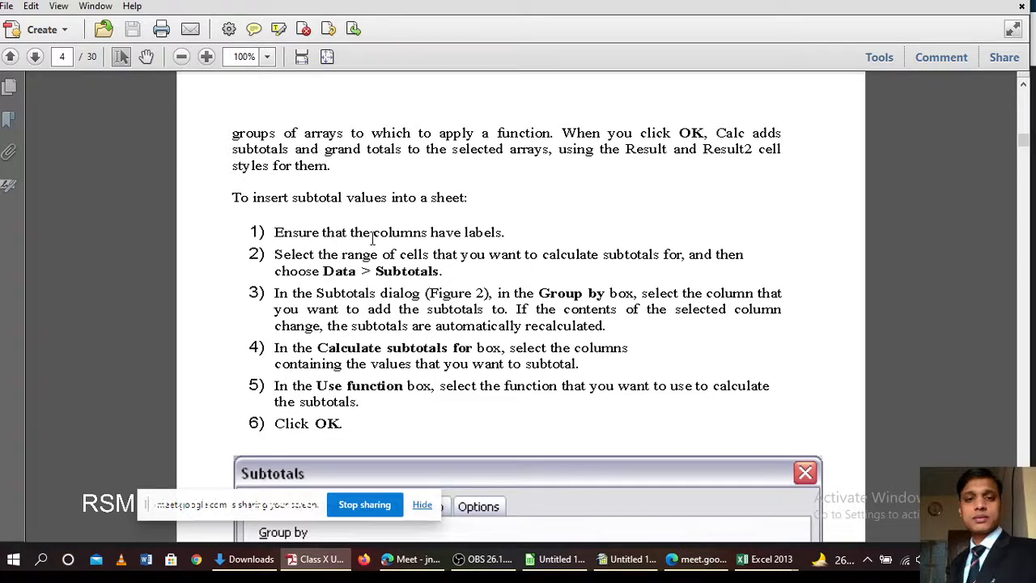
Step: Read the steps for inserting subtotal values on page 4 and examine the Subtotals dialog shown in Figure 2
scroll(519, 230, "down", 1)
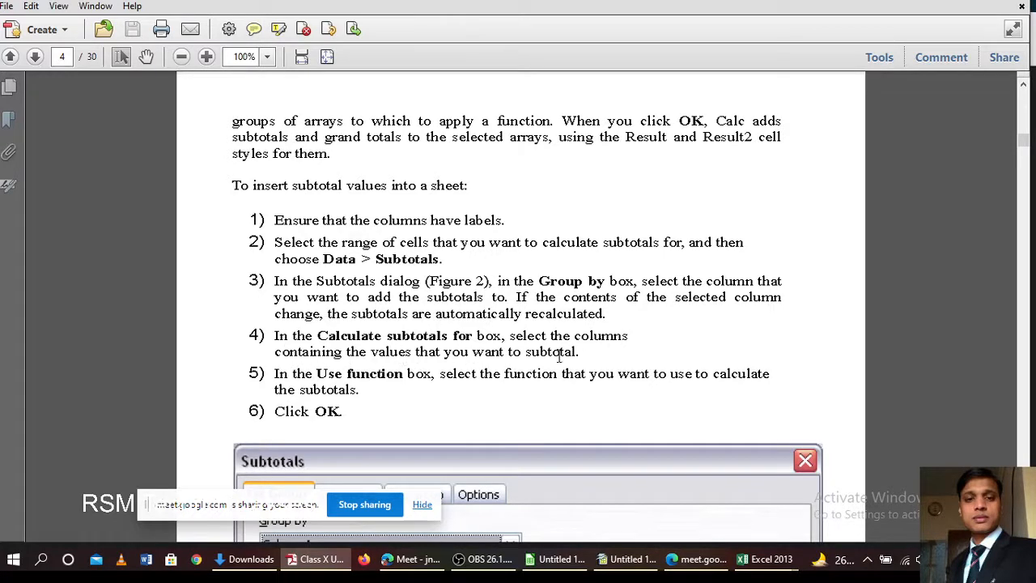
scroll(559, 357, "down", 1)
scroll(558, 357, "down", 1)
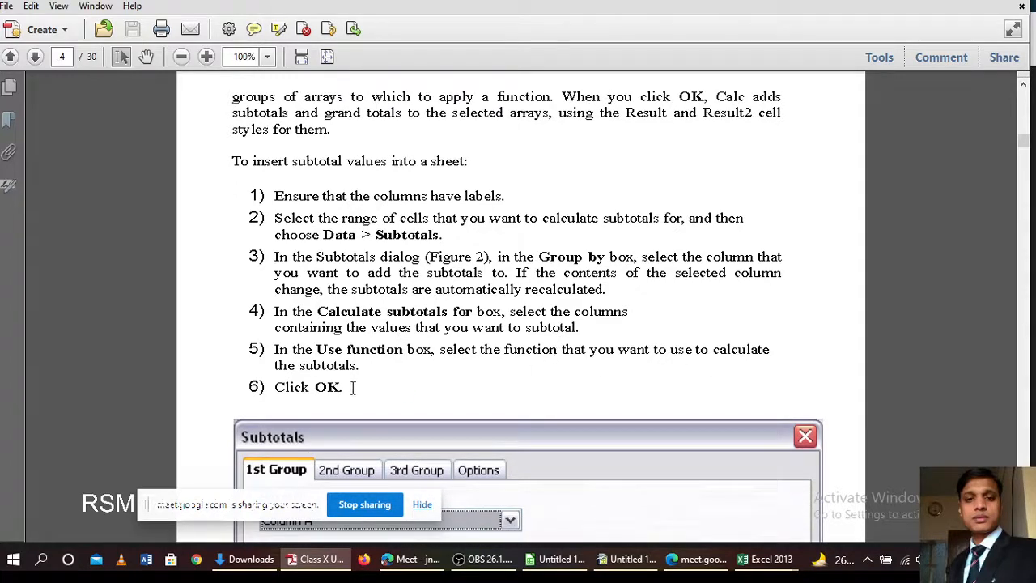
scroll(328, 386, "down", 3)
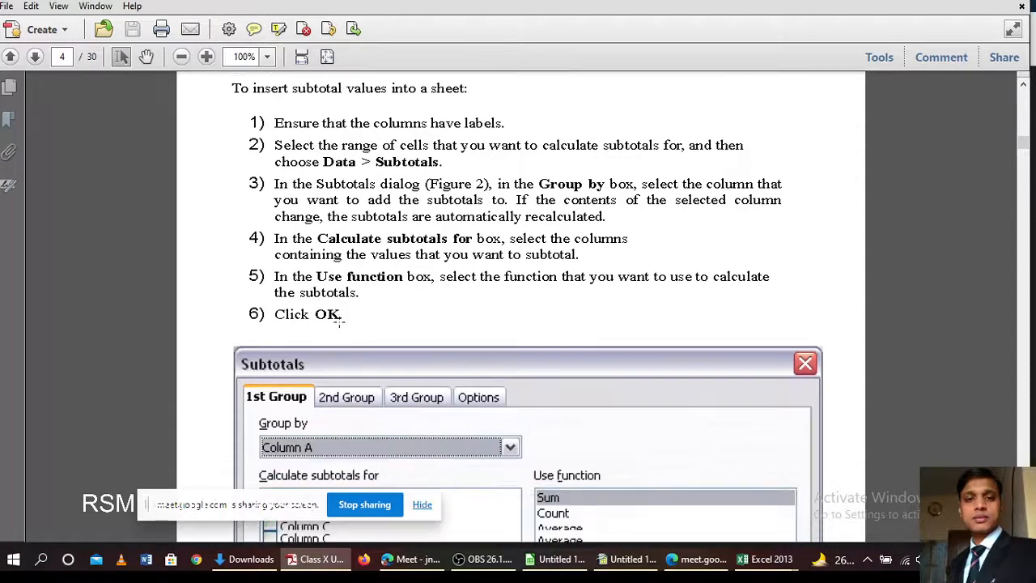
scroll(339, 305, "down", 3)
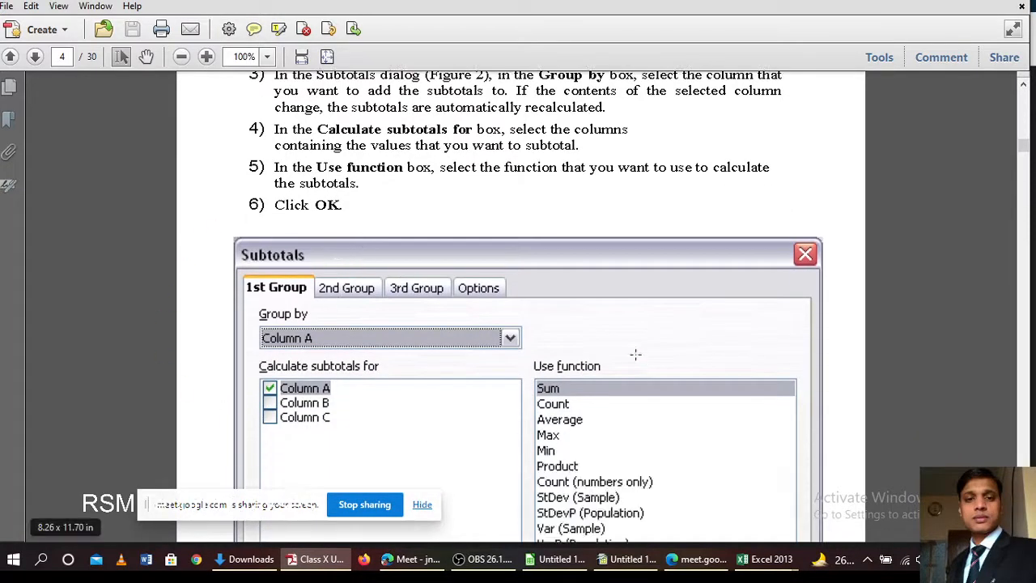
scroll(543, 328, "down", 1)
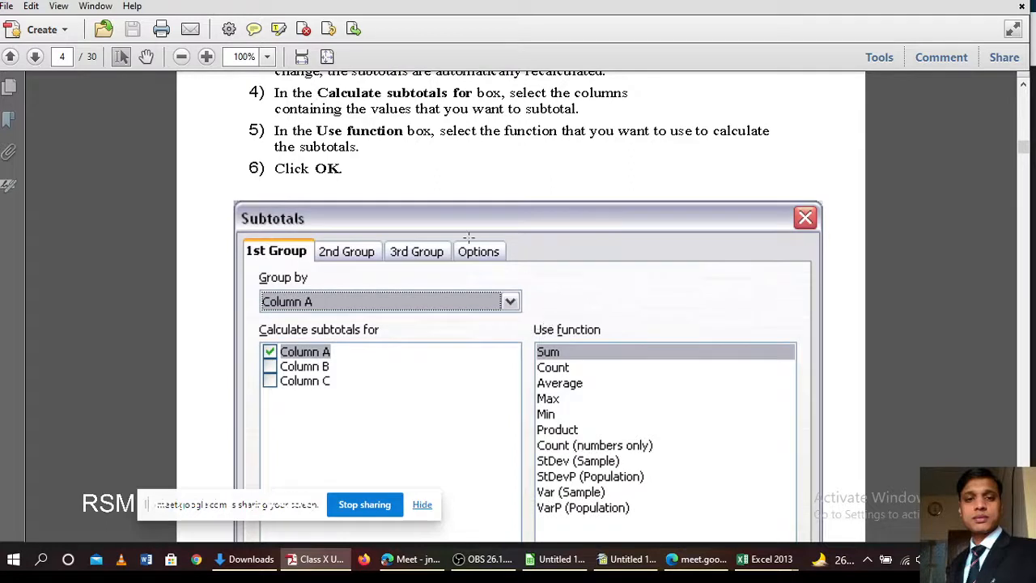
scroll(336, 305, "down", 1)
scroll(336, 306, "down", 2)
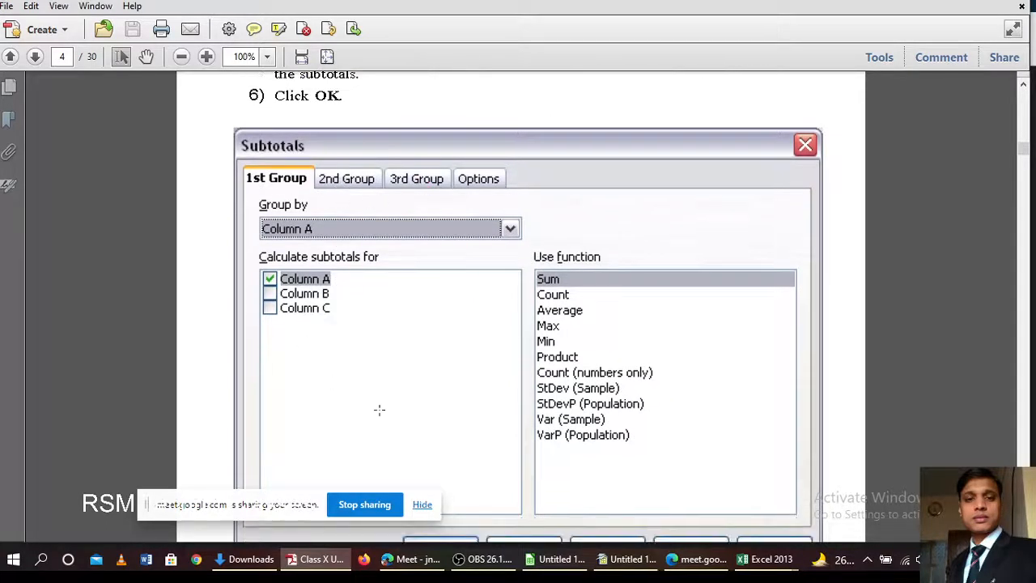
scroll(361, 192, "down", 1)
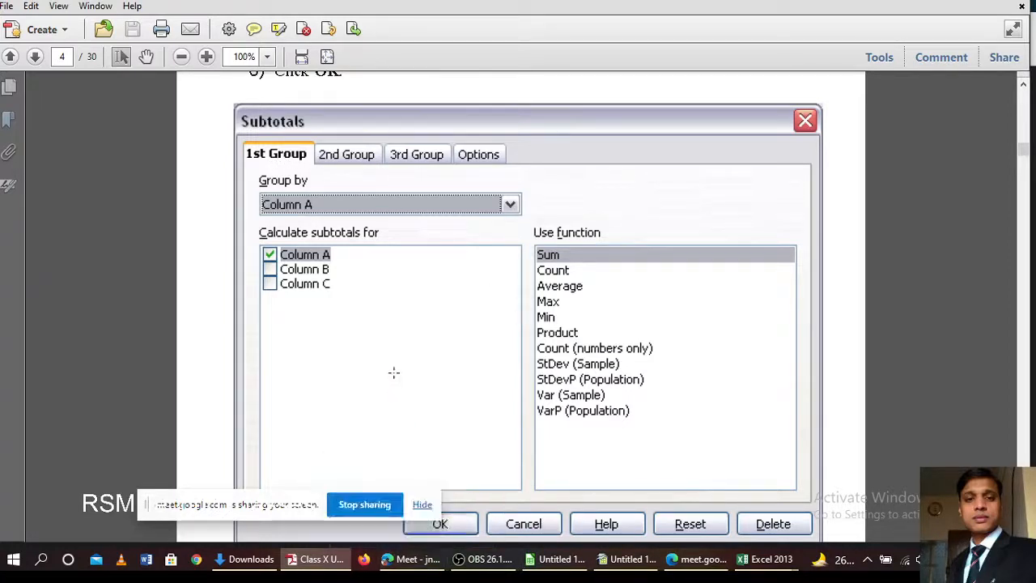
left_click(366, 378)
left_click(420, 374)
scroll(571, 293, "up", 1)
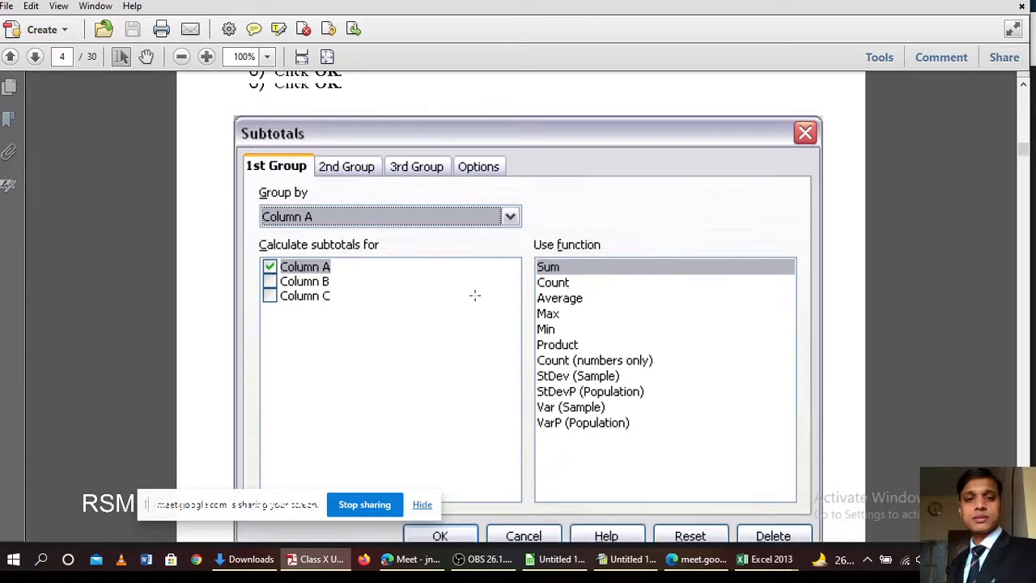
scroll(491, 378, "down", 1)
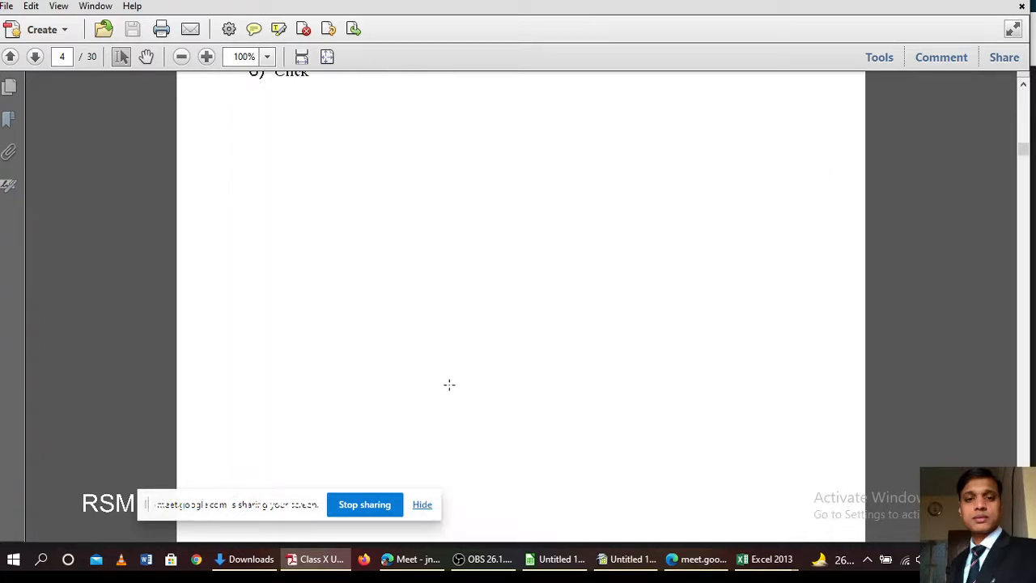
left_click(270, 512)
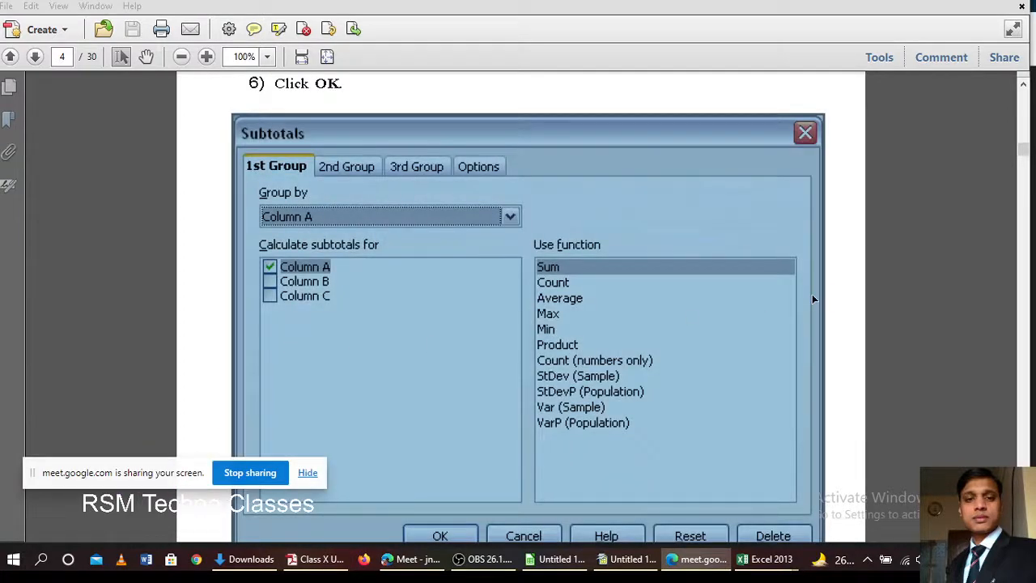
left_click(844, 299)
left_click(1024, 534)
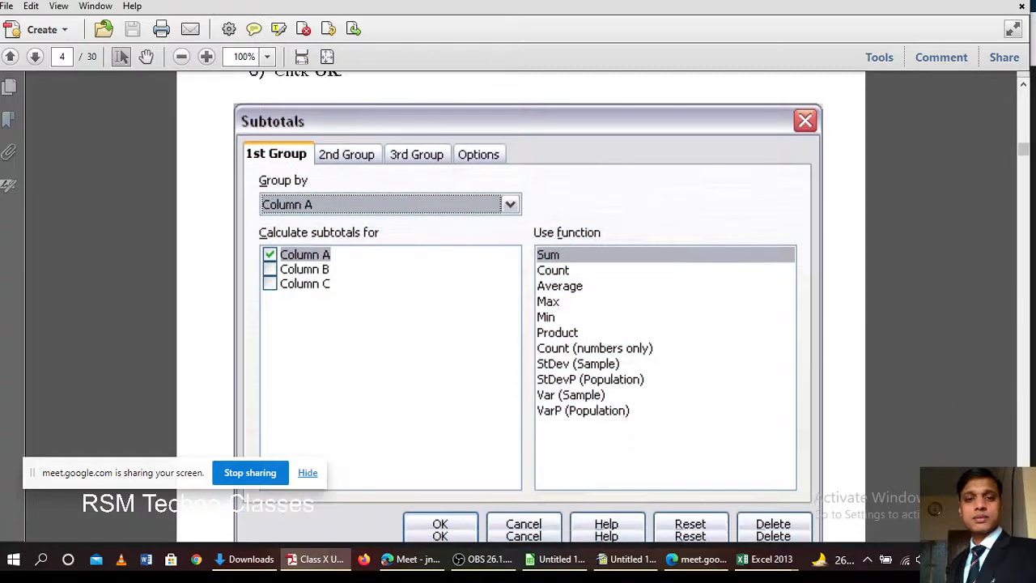
scroll(529, 301, "down", 5)
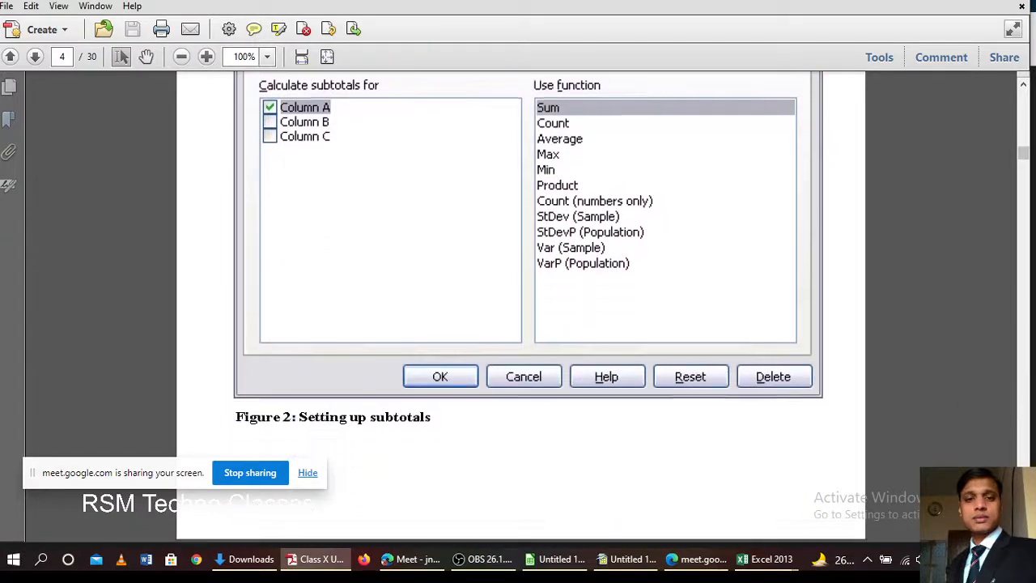
scroll(528, 301, "down", 5)
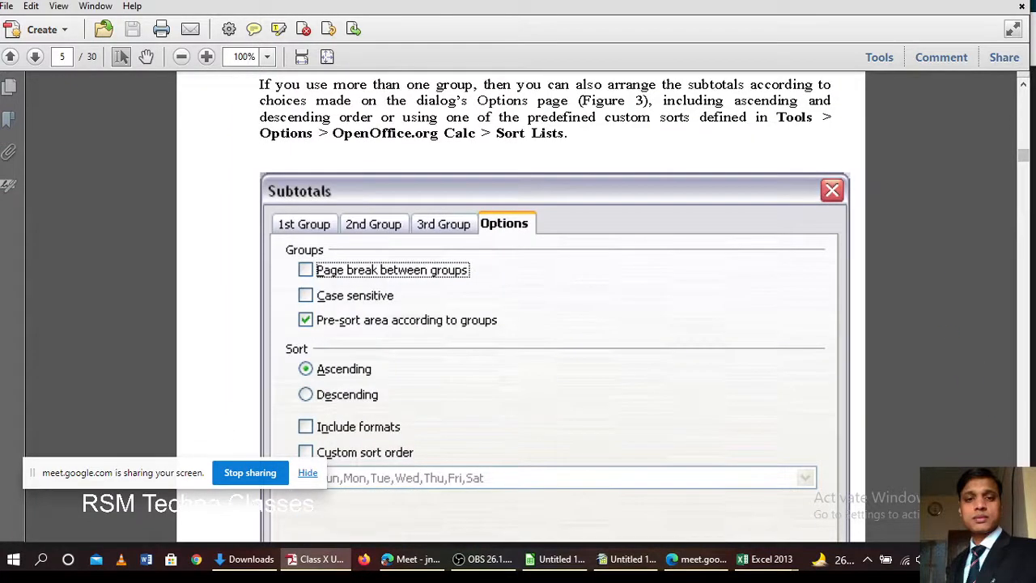
scroll(529, 301, "up", 1)
scroll(529, 301, "up", 5)
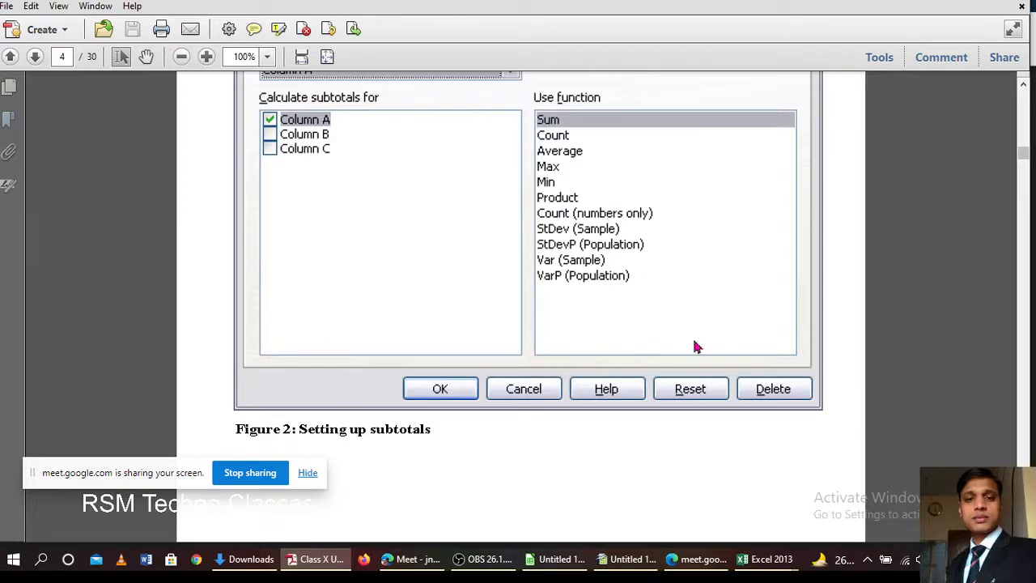
scroll(585, 296, "down", 1)
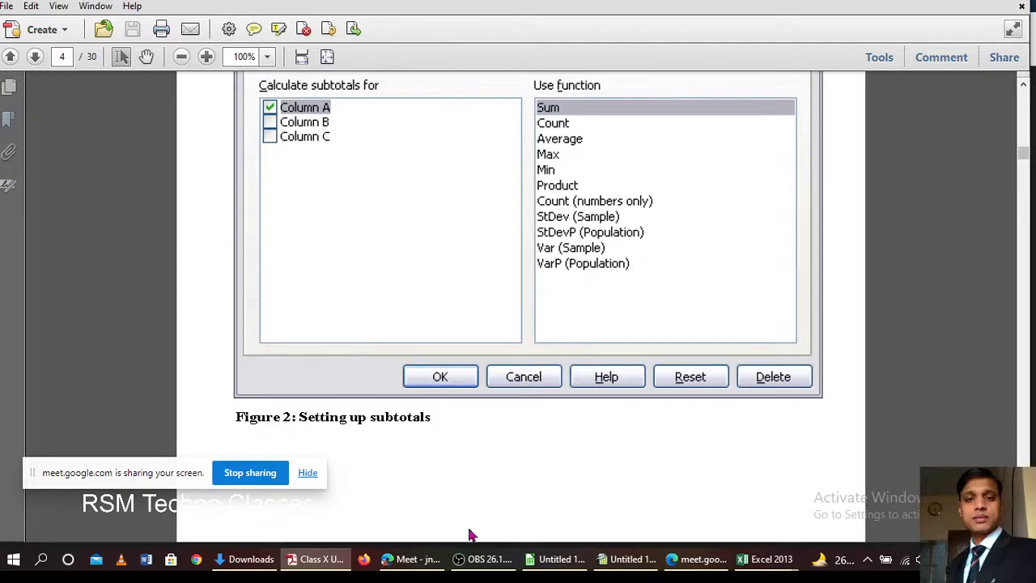
Step: Examine the text on arranging subtotals and the Options page of the Subtotals dialog in Figure 3 on page 5
scroll(492, 465, "down", 5)
scroll(498, 461, "down", 1)
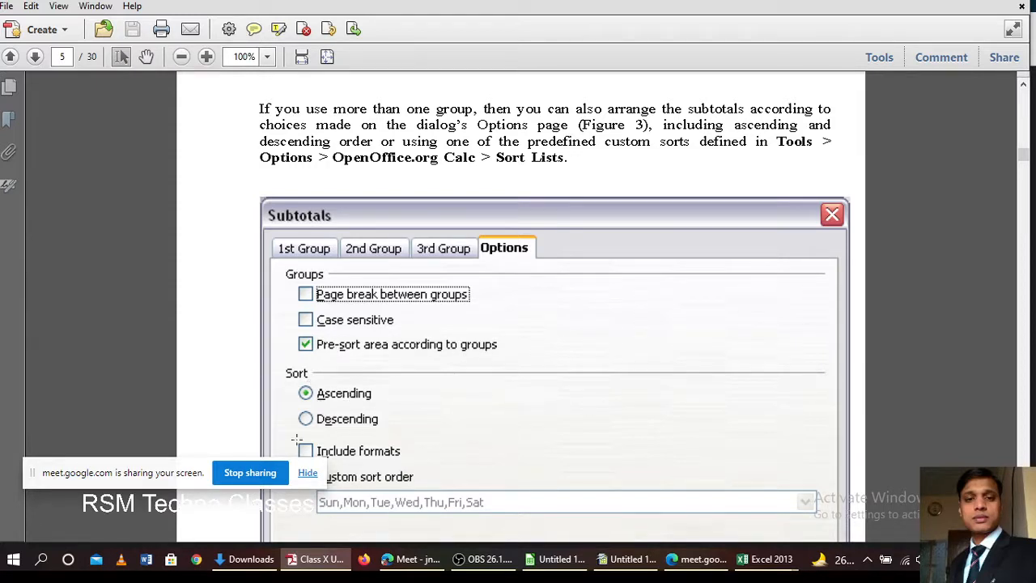
left_click_drag(176, 478, 92, 479)
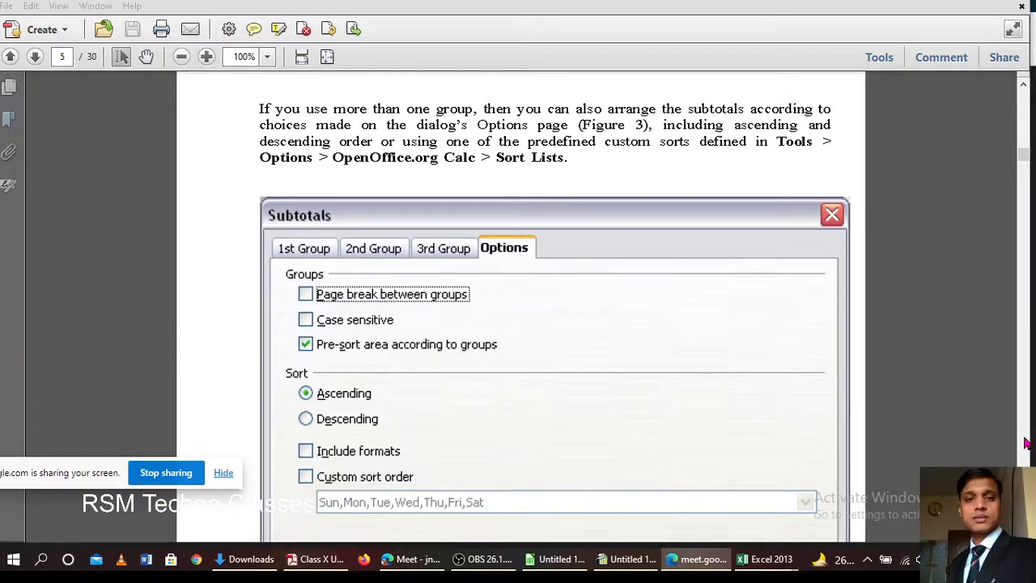
scroll(518, 307, "down", 3)
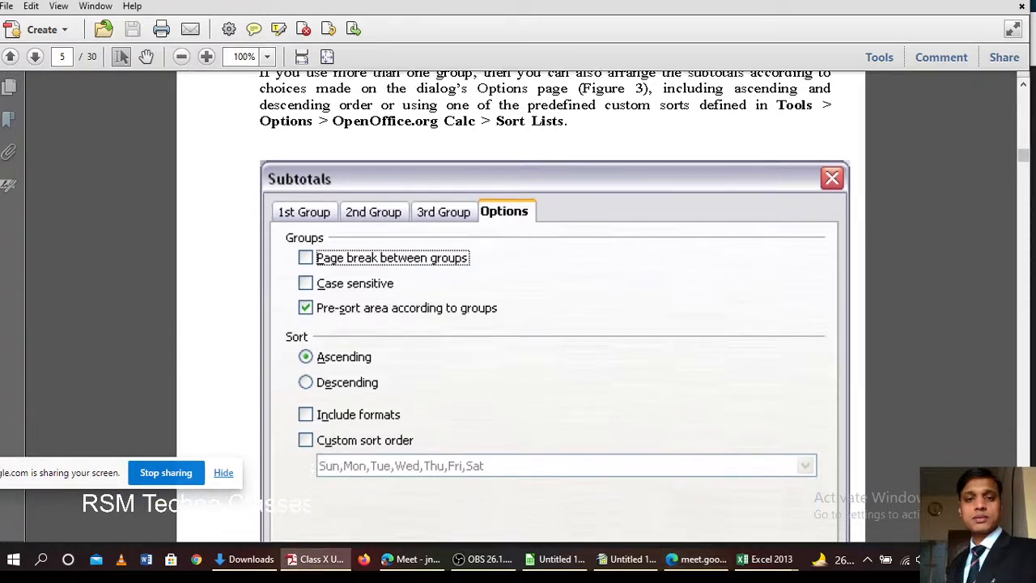
scroll(519, 308, "down", 2)
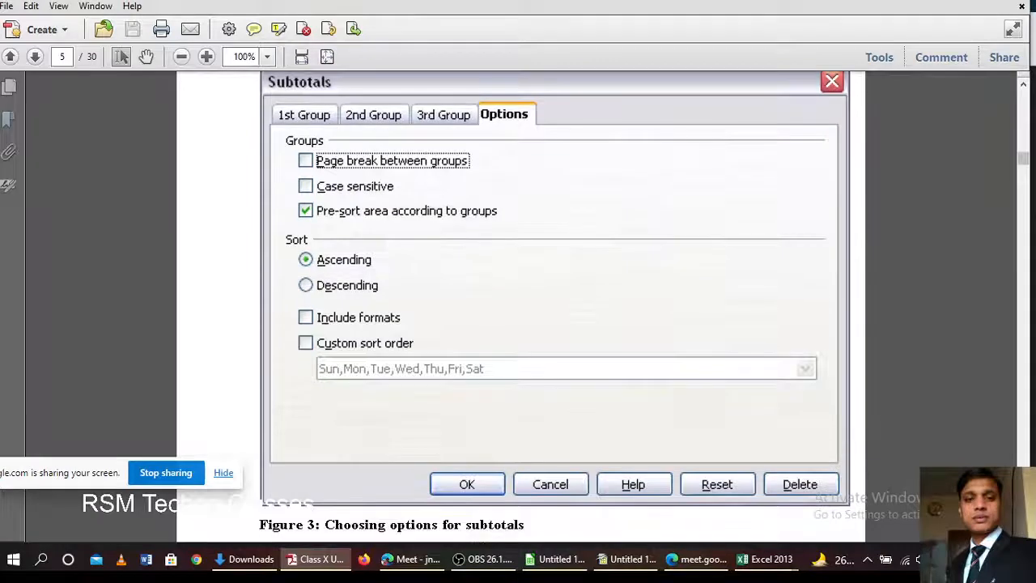
scroll(518, 308, "down", 2)
scroll(518, 307, "down", 1)
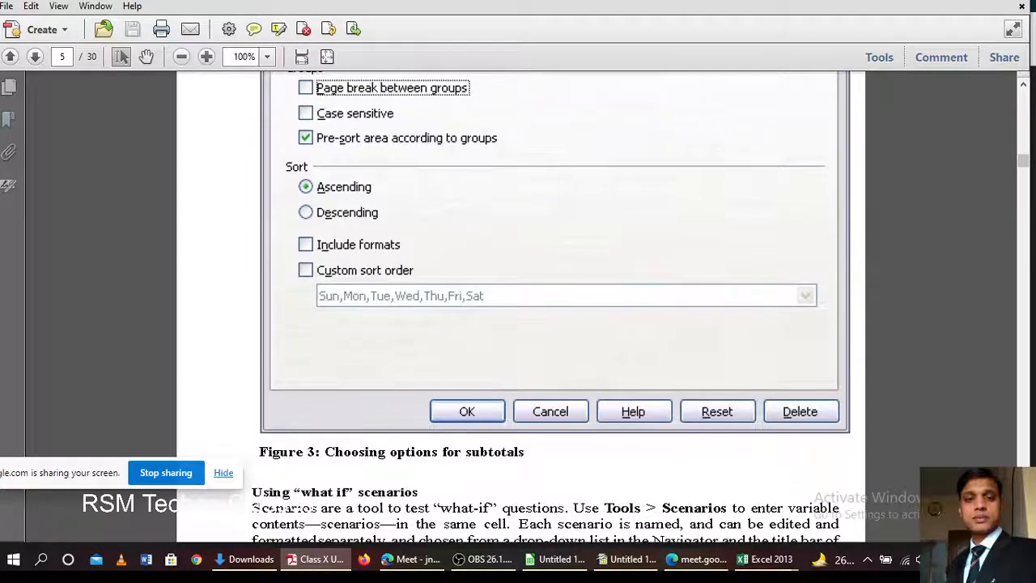
scroll(518, 308, "down", 1)
scroll(518, 307, "down", 1)
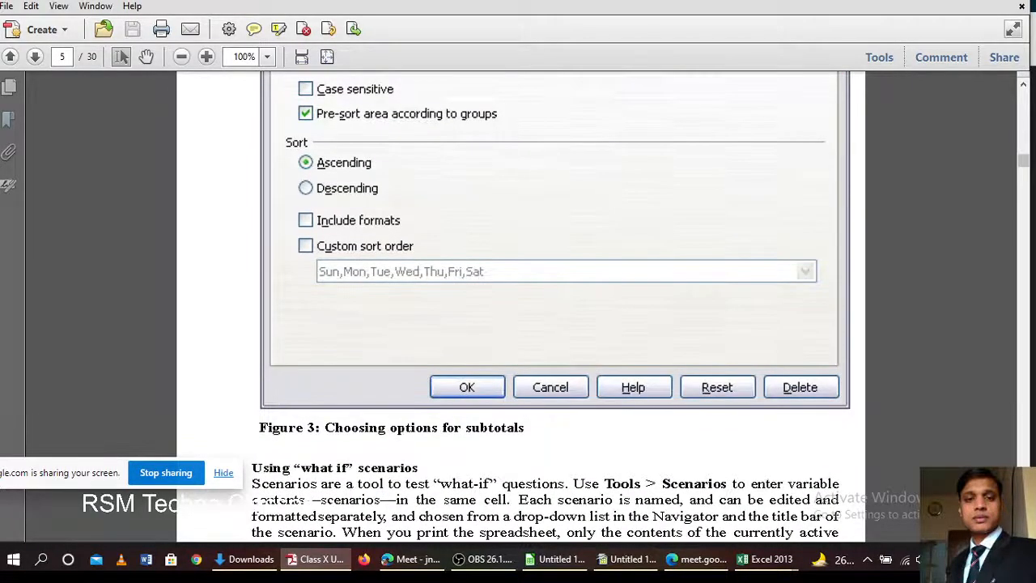
Step: Switch to the OpenOffice Calc workbook and look over the October 2021 table from A1 to F7
left_click(630, 558)
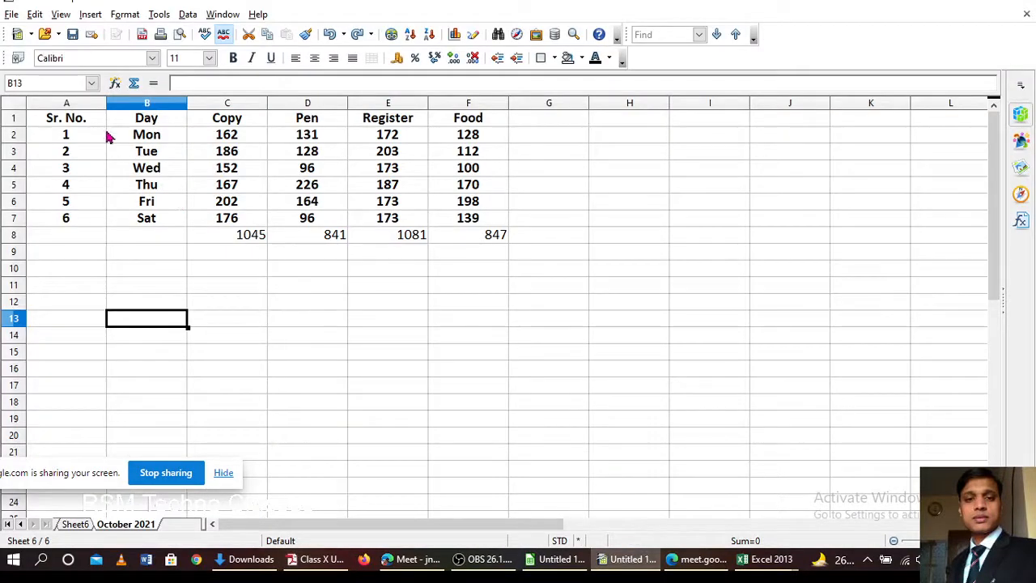
left_click(86, 122)
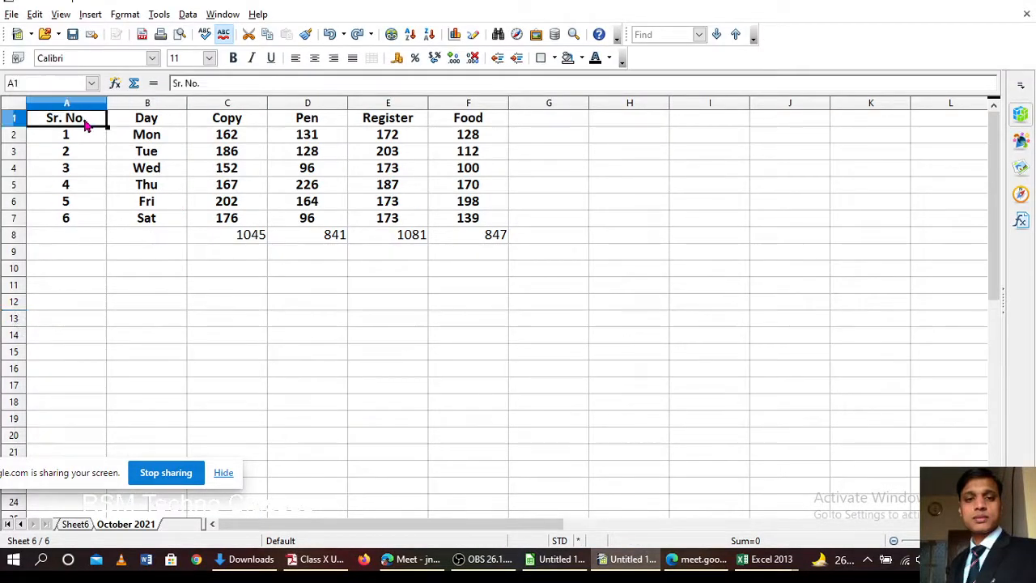
left_click(472, 224)
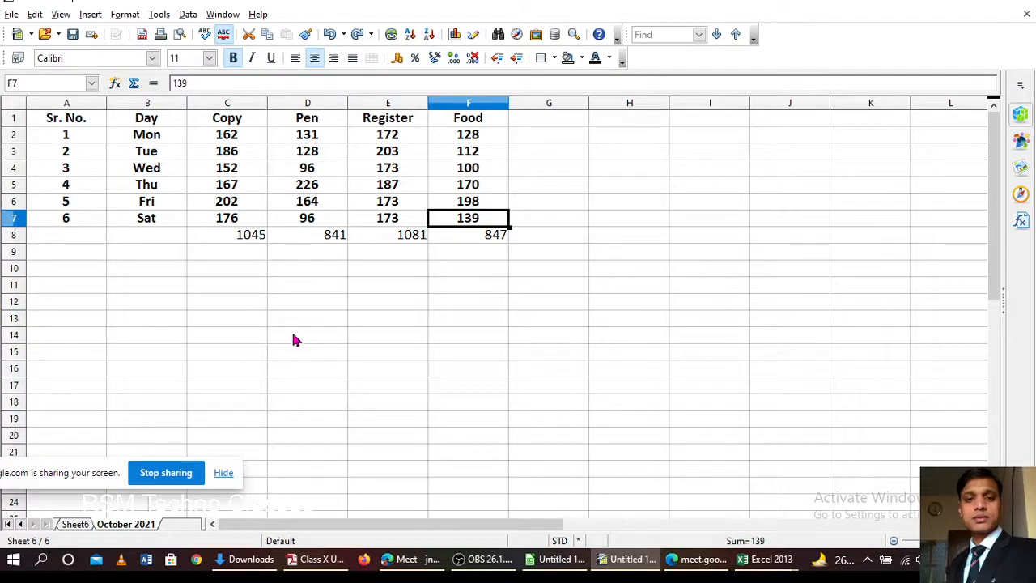
Step: Open Sheet6 and examine the student list, including its Category, Gender and Religion columns
left_click(75, 524)
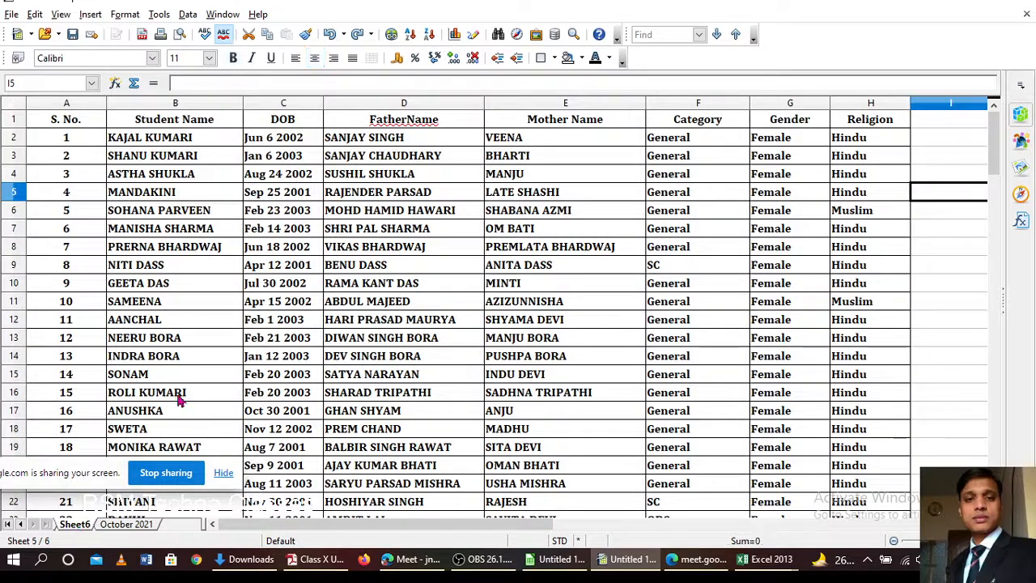
scroll(202, 186, "down", 1)
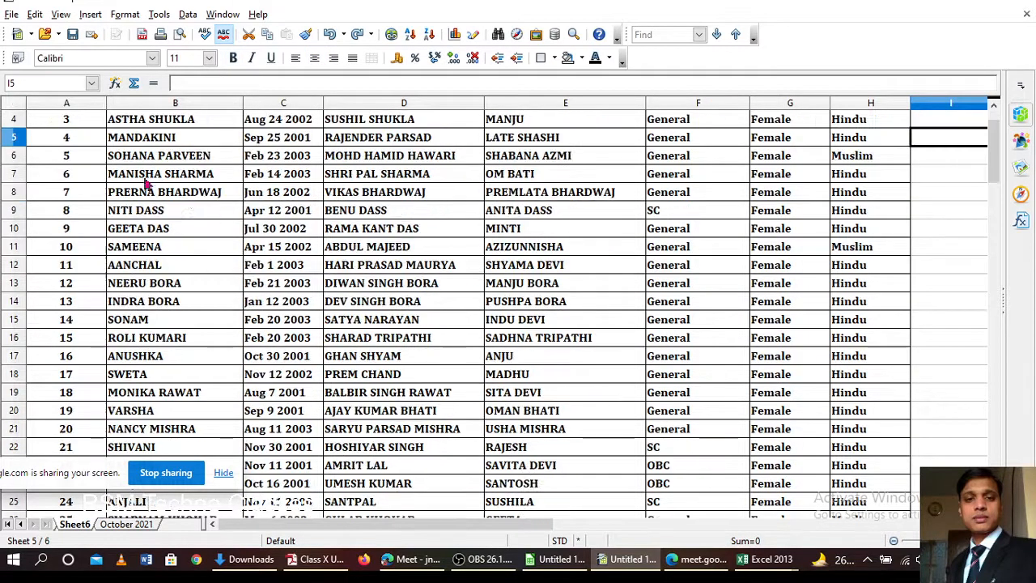
scroll(105, 158, "up", 1)
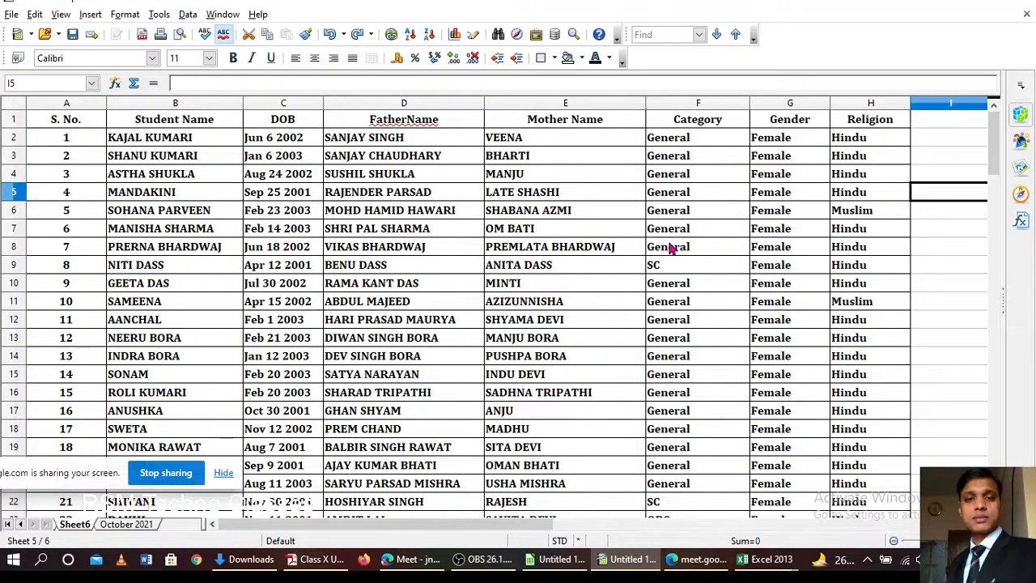
scroll(670, 249, "down", 3)
scroll(670, 248, "down", 2)
scroll(670, 243, "up", 4)
scroll(874, 293, "down", 2)
scroll(875, 293, "down", 8)
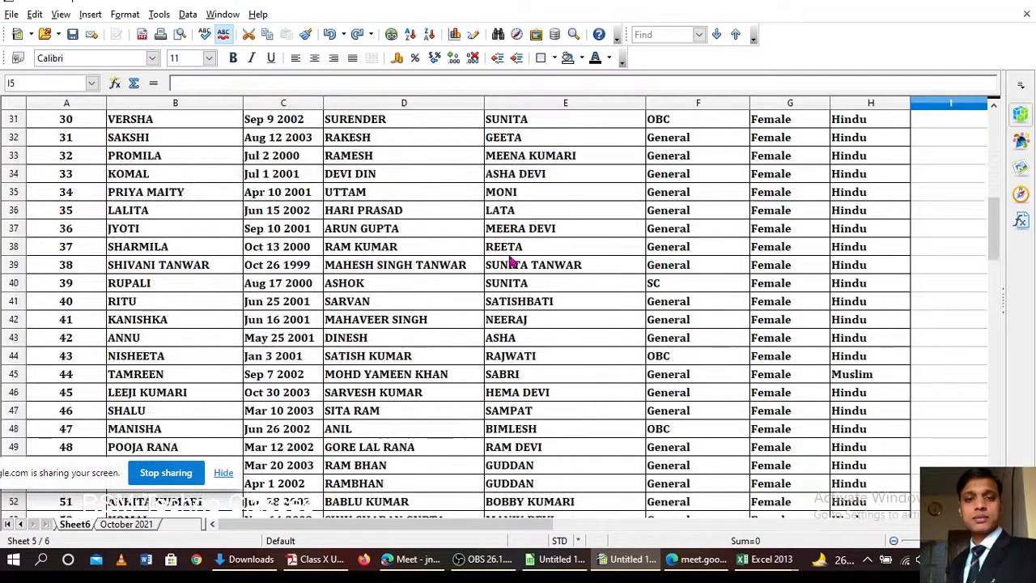
scroll(500, 256, "up", 5)
scroll(356, 269, "up", 5)
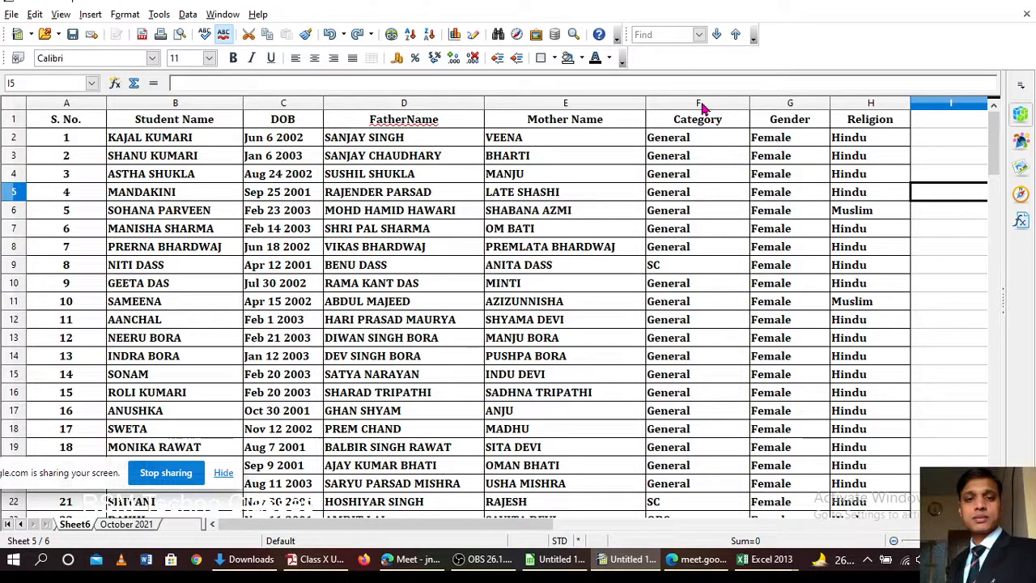
scroll(722, 275, "down", 5)
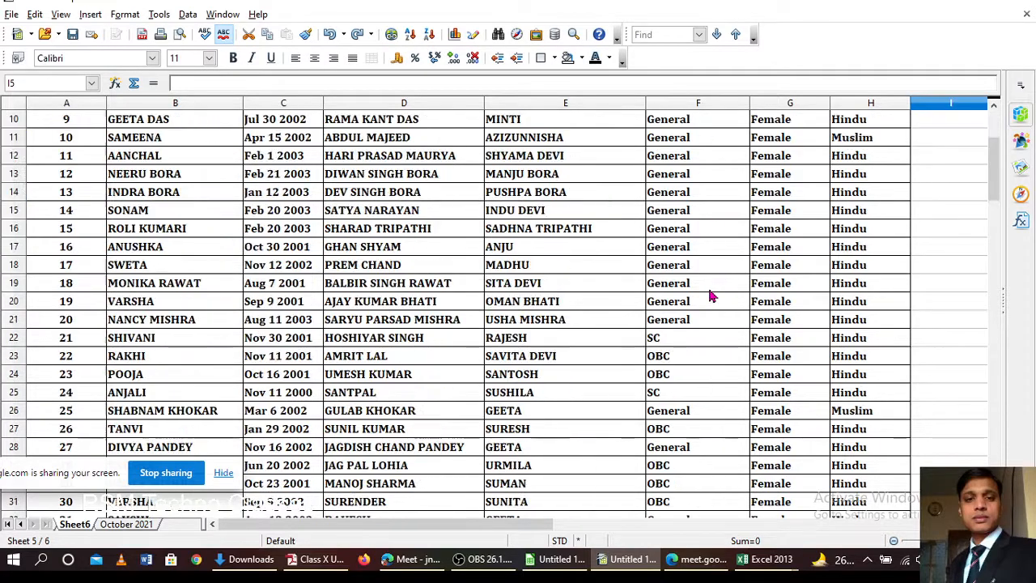
scroll(687, 358, "down", 12)
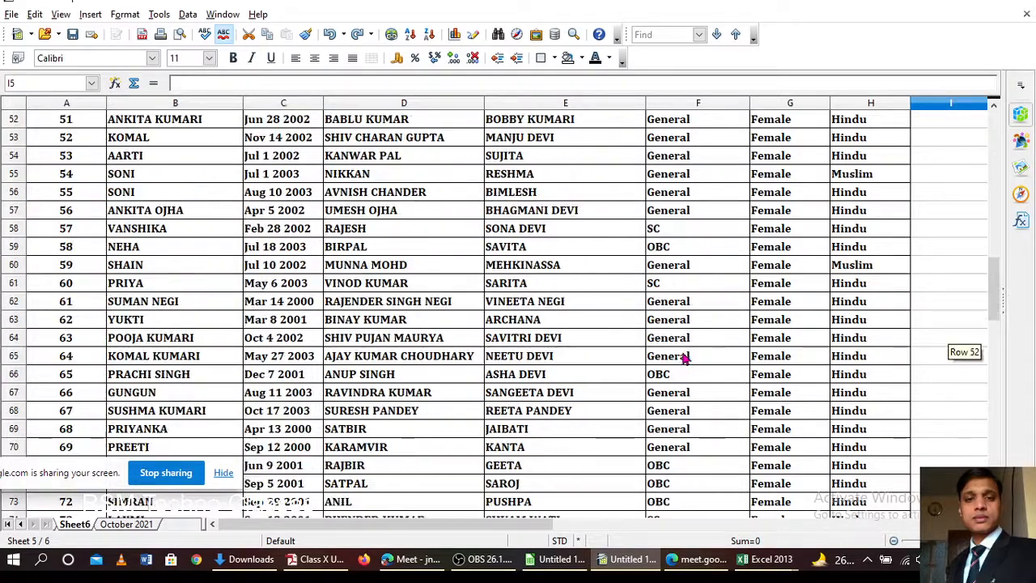
Step: Hide the Student Name, FatherName and Mother Name columns (B, D and E) on Sheet6
left_click(129, 104)
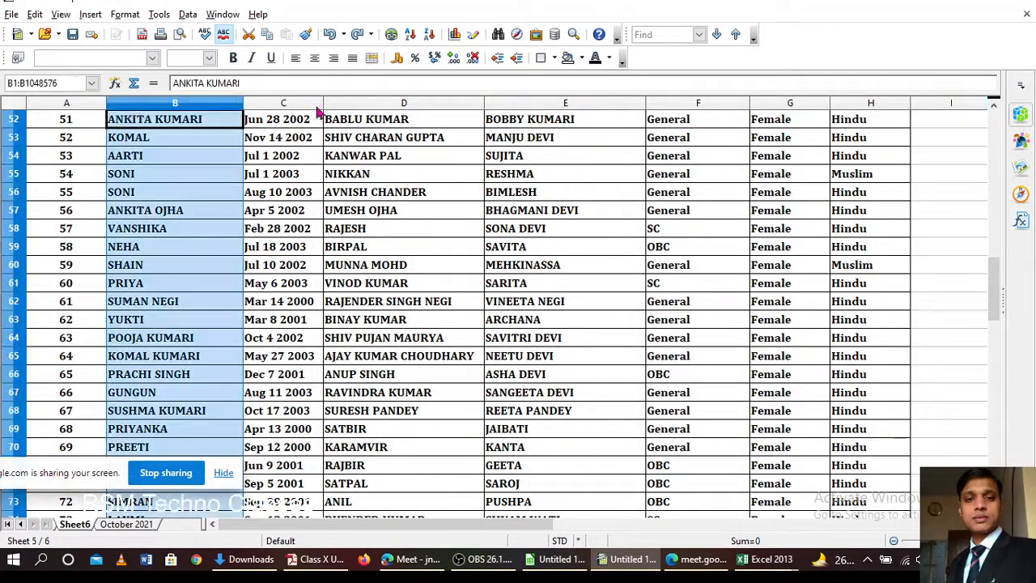
left_click(405, 103, "ctrl")
left_click(530, 104, "ctrl")
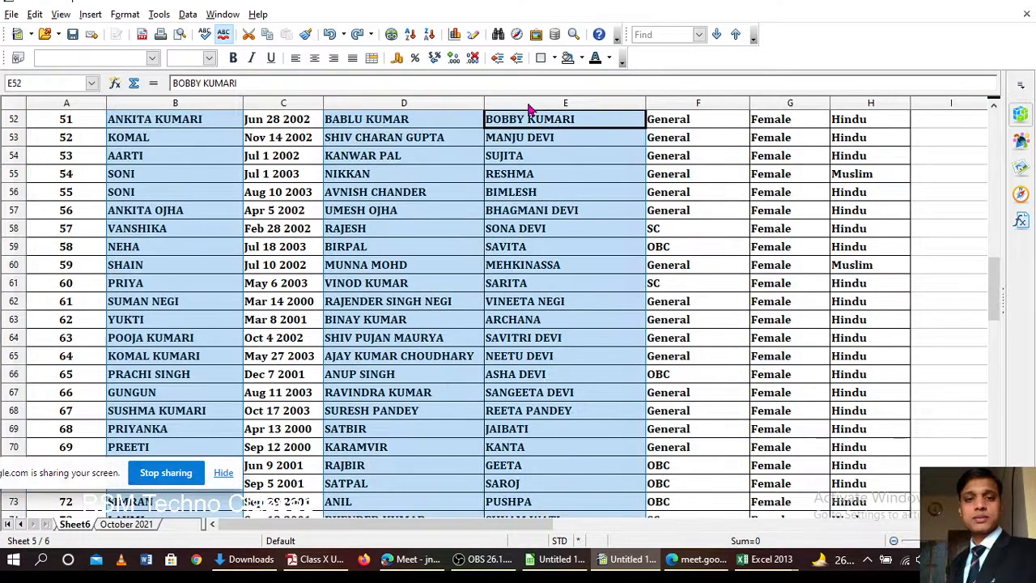
right_click(530, 105)
left_click(569, 215)
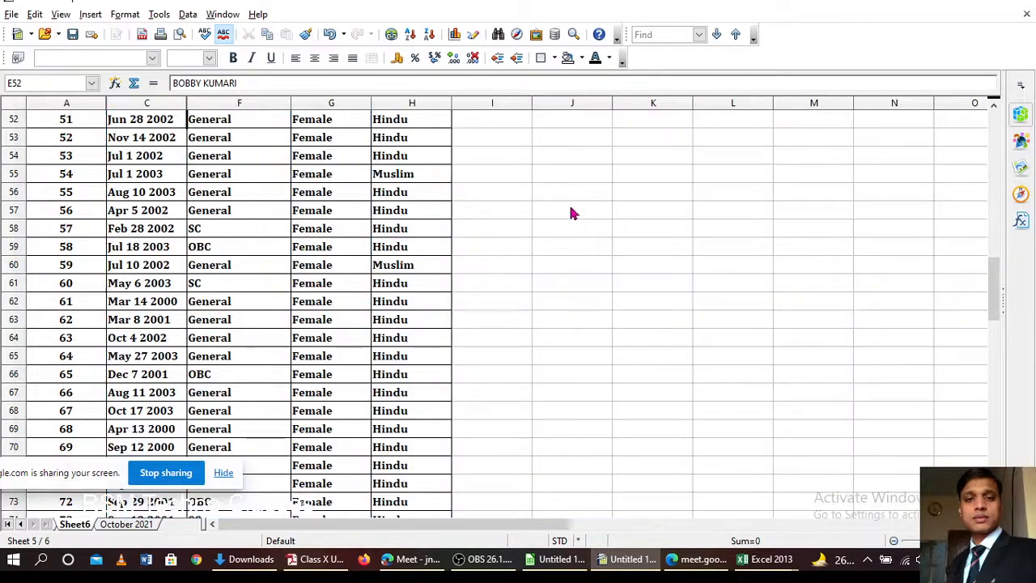
left_click(267, 196)
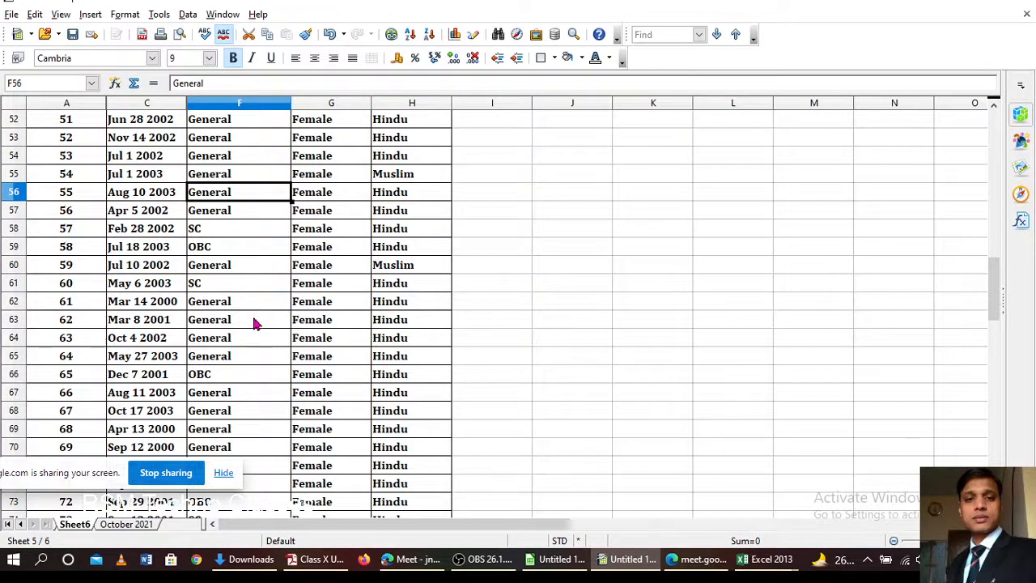
Step: Select the Religion column (H), switch to the course PDF and review the steps for inserting subtotal values and Figure 2 on page 4
left_click(395, 103)
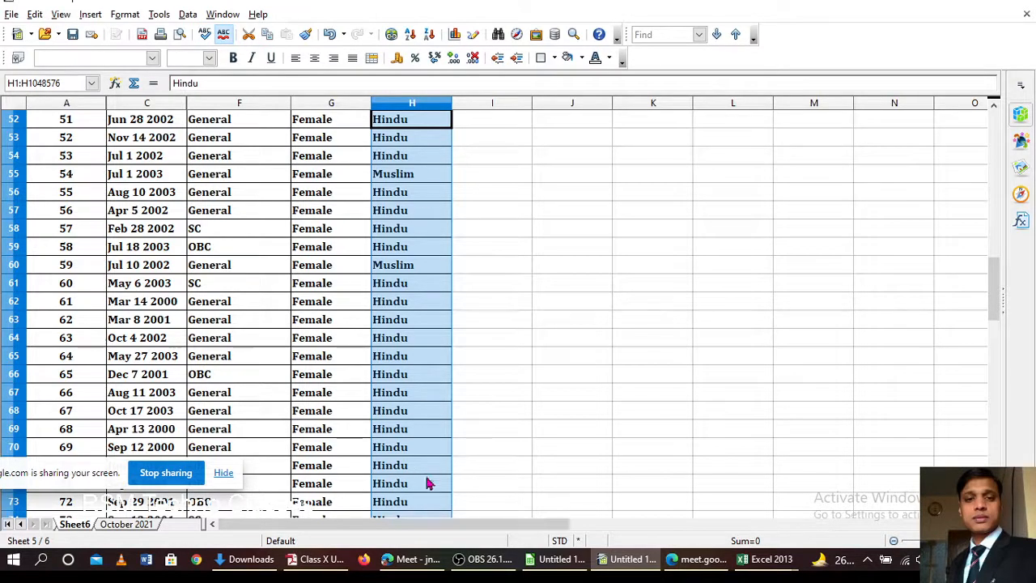
left_click(338, 567)
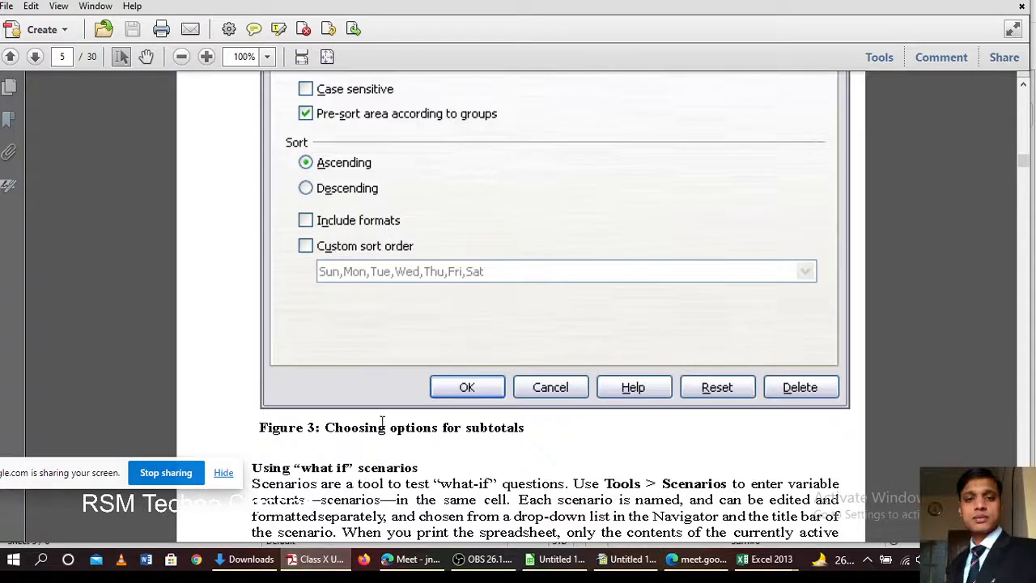
scroll(380, 417, "up", 3)
scroll(379, 415, "up", 10)
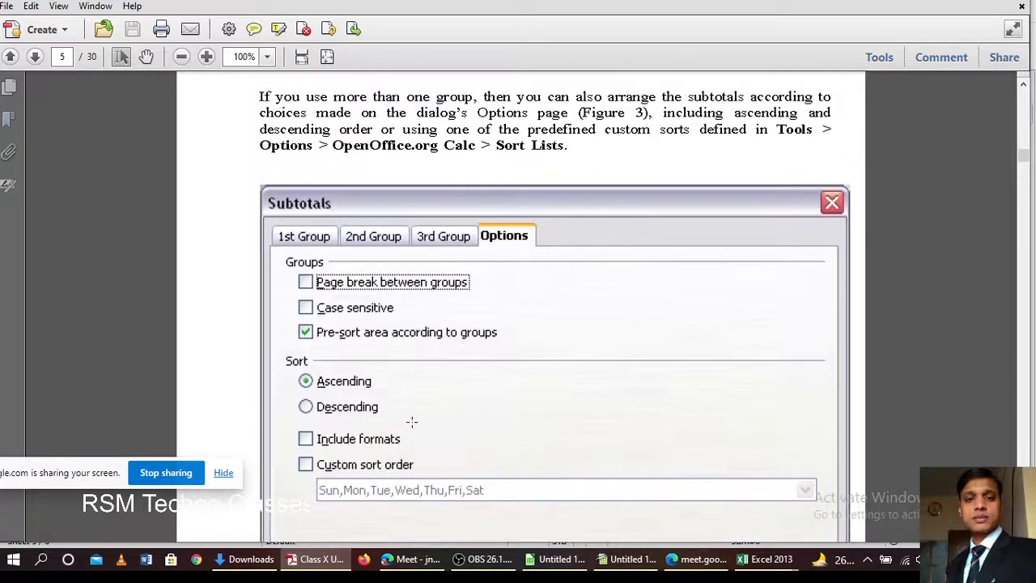
scroll(429, 428, "up", 3)
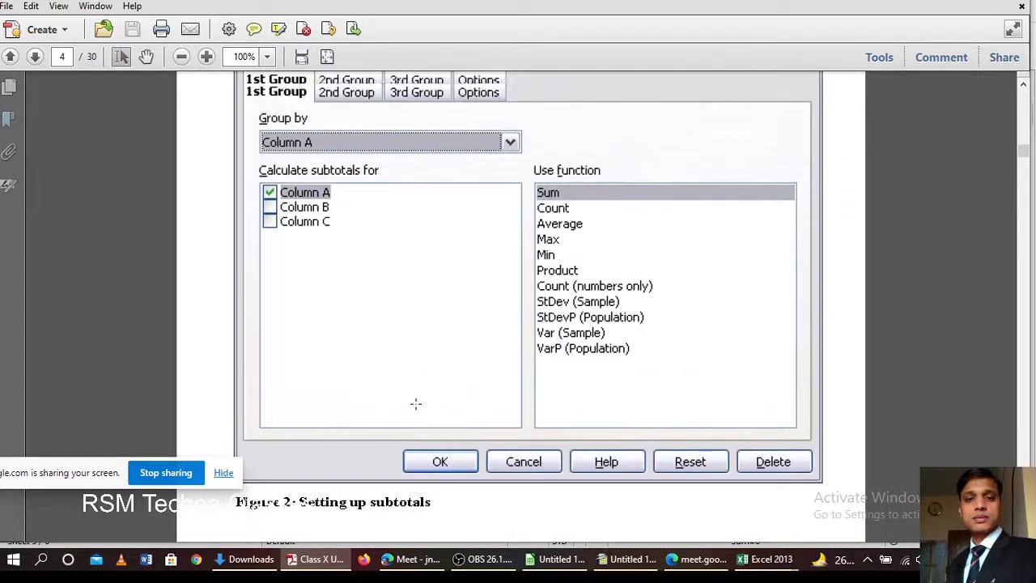
left_click(1023, 86)
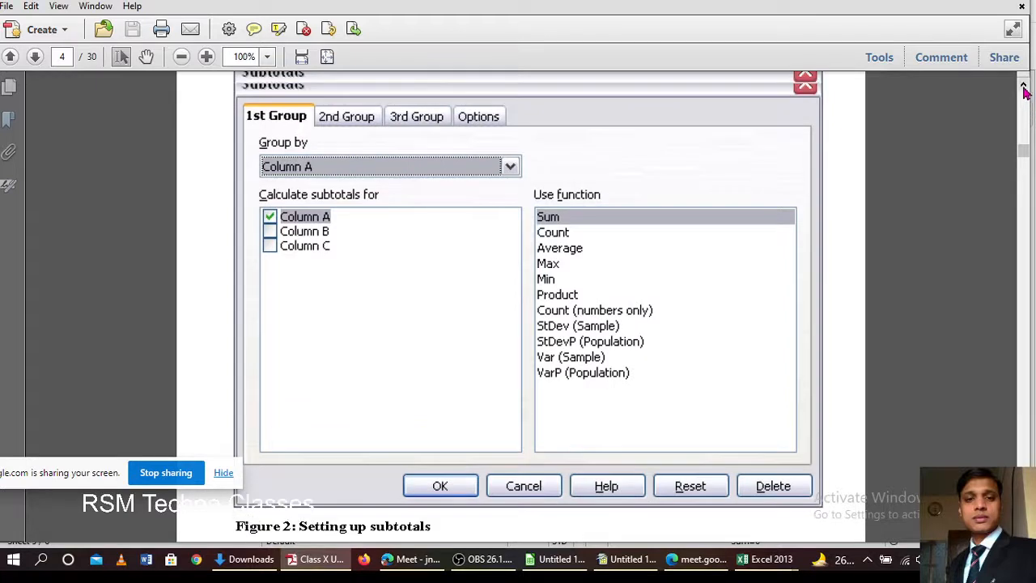
left_click(1023, 86)
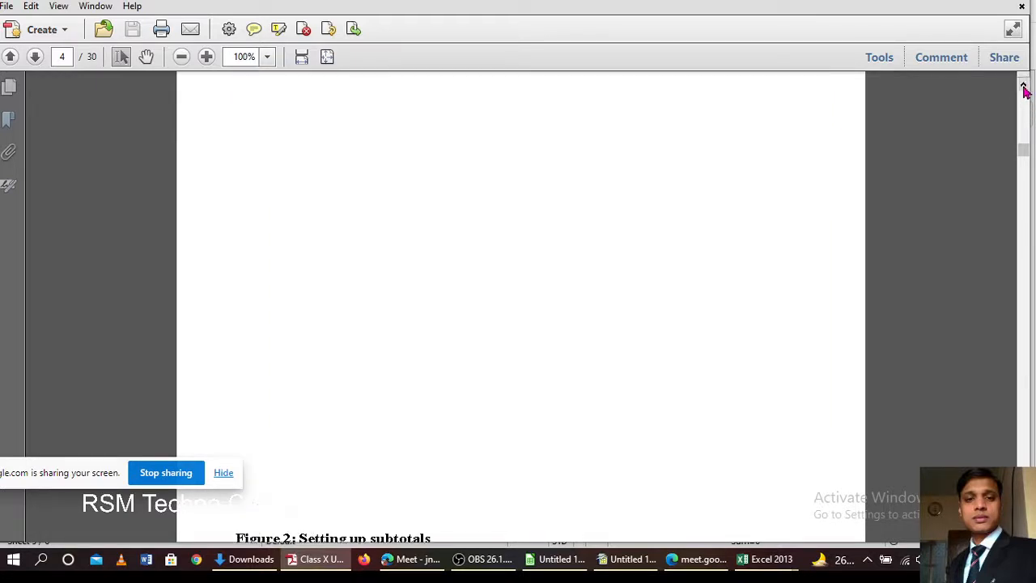
left_click(1023, 86)
scroll(534, 259, "up", 3)
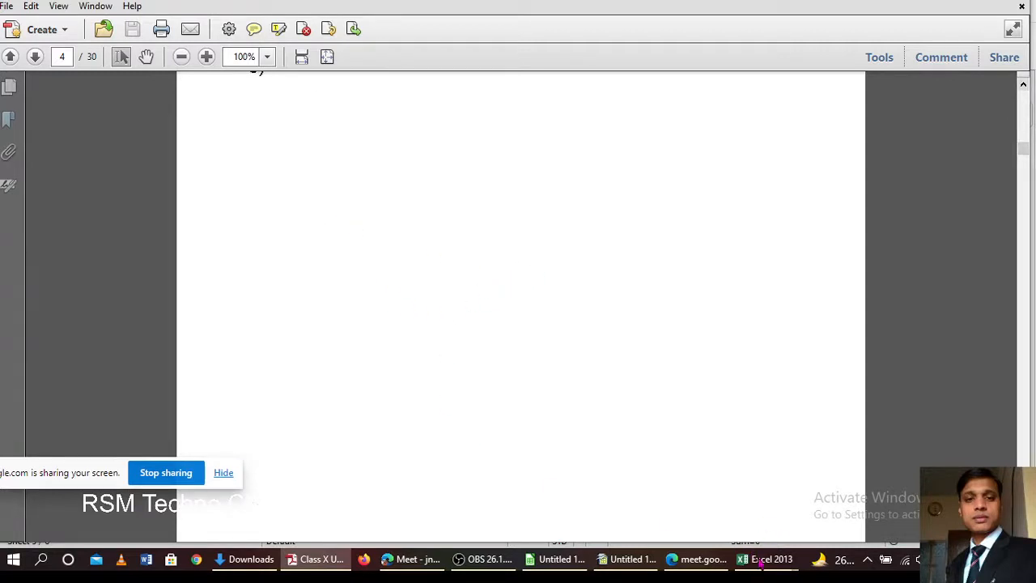
mouse_move(774, 564)
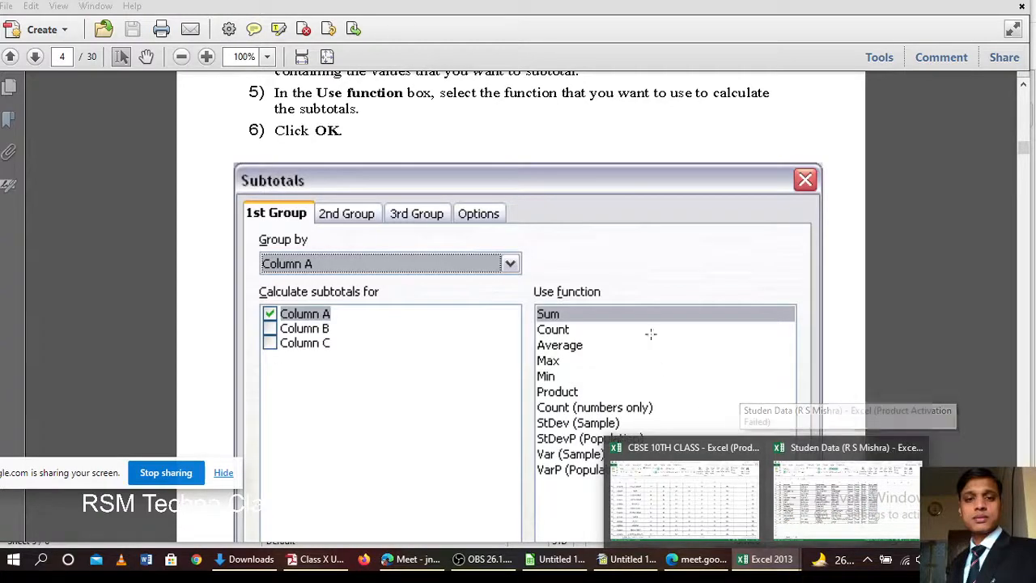
scroll(594, 268, "up", 2)
scroll(571, 294, "up", 3)
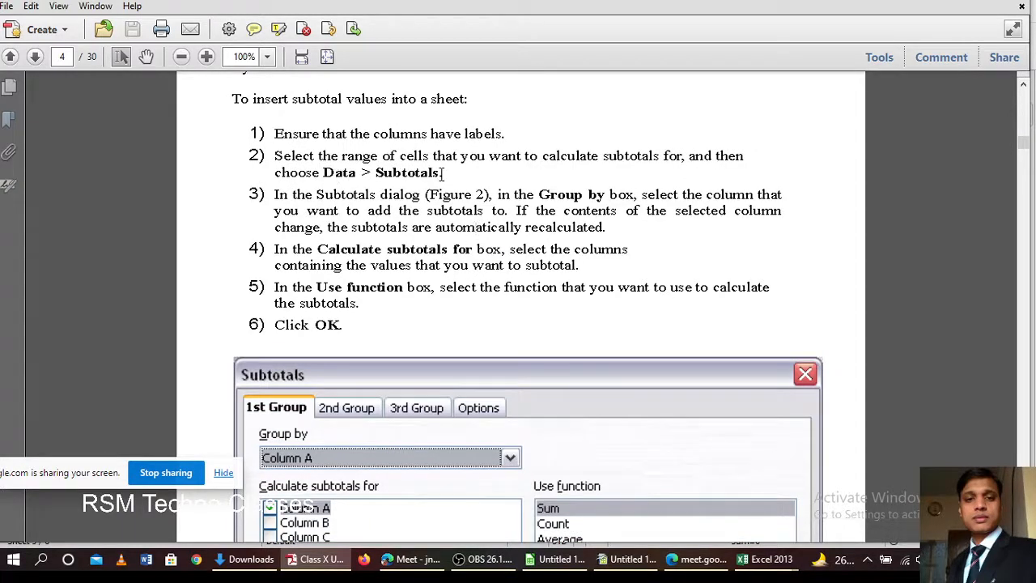
Step: Switch back to the OpenOffice Calc workbook, view the Subtotals dialog for the Religion column and close it without applying
left_click(627, 558)
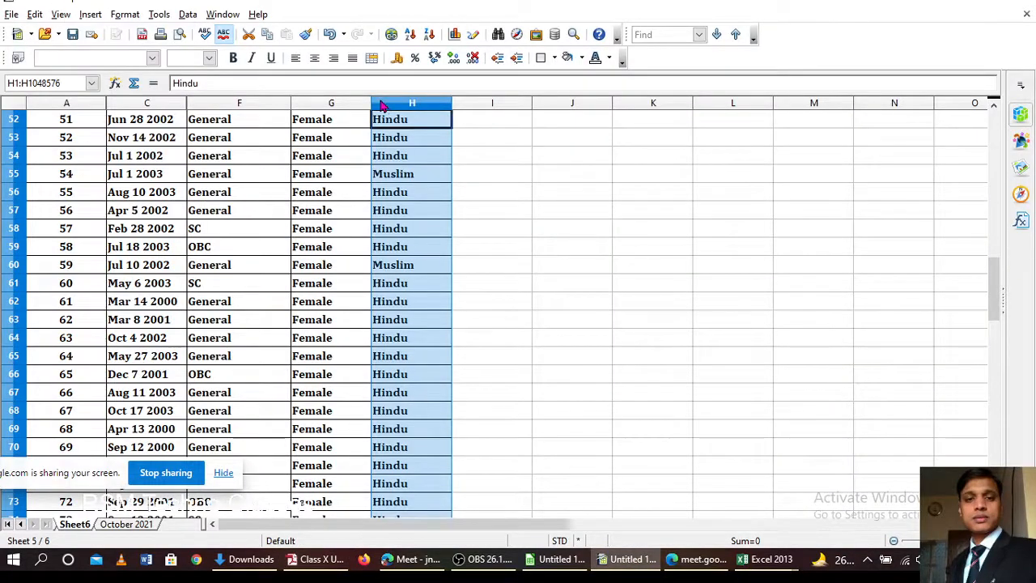
left_click(188, 14)
left_click(221, 99)
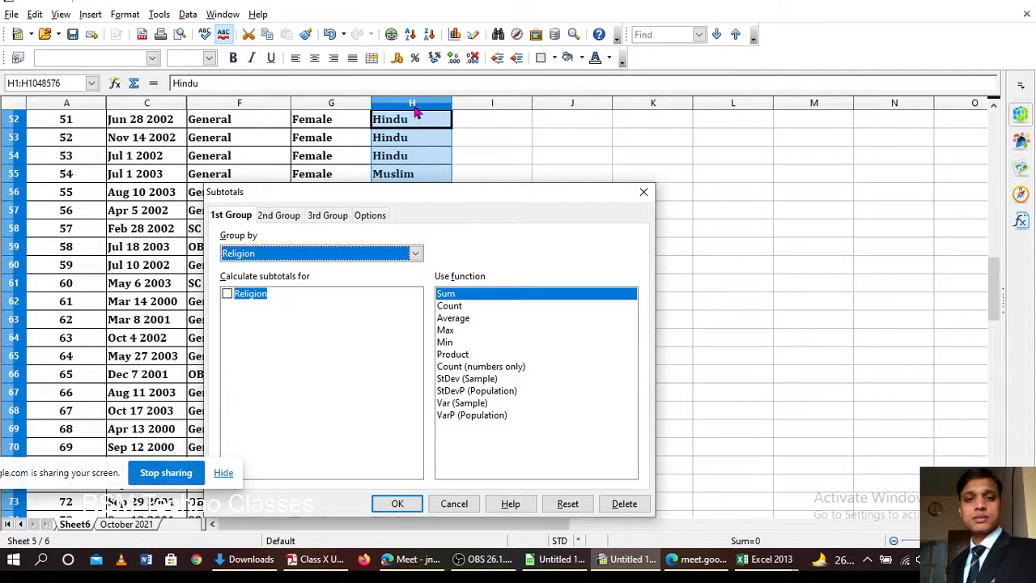
left_click(644, 193)
Step: Try to open Subtotals for the DOB, Category and Religion columns (C, F and H) selected together
left_click(203, 105)
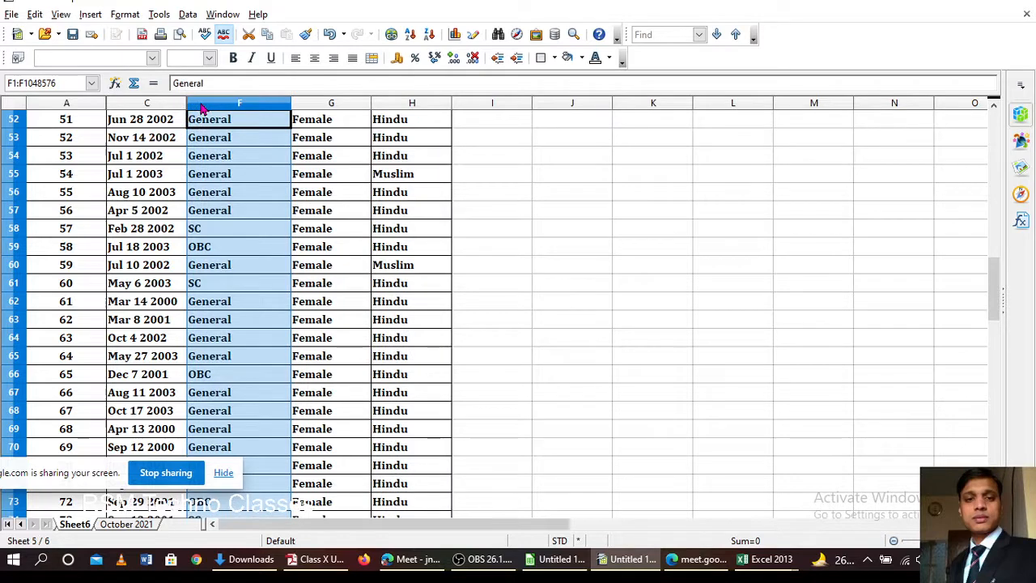
left_click(119, 106)
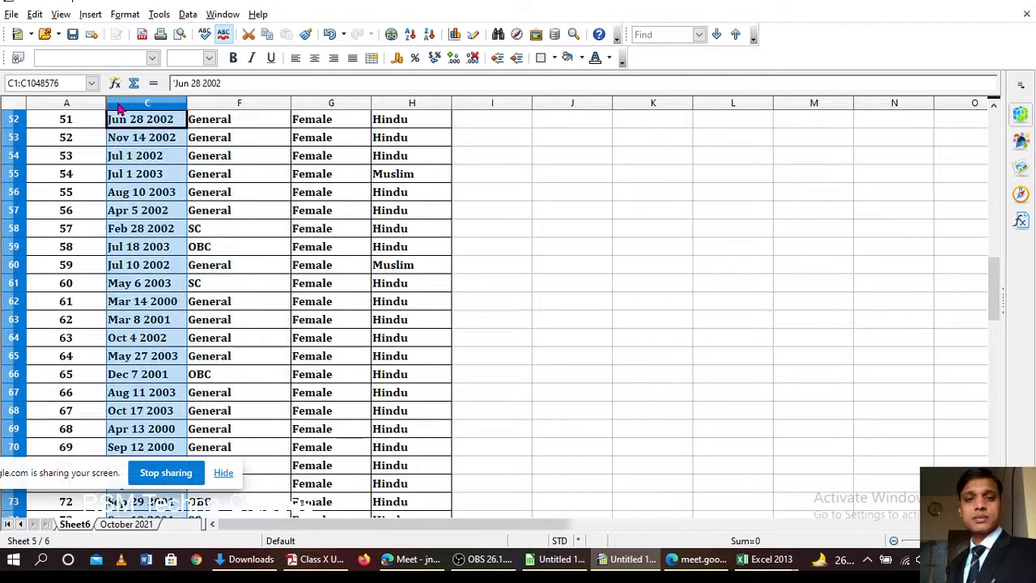
left_click(249, 106, "ctrl")
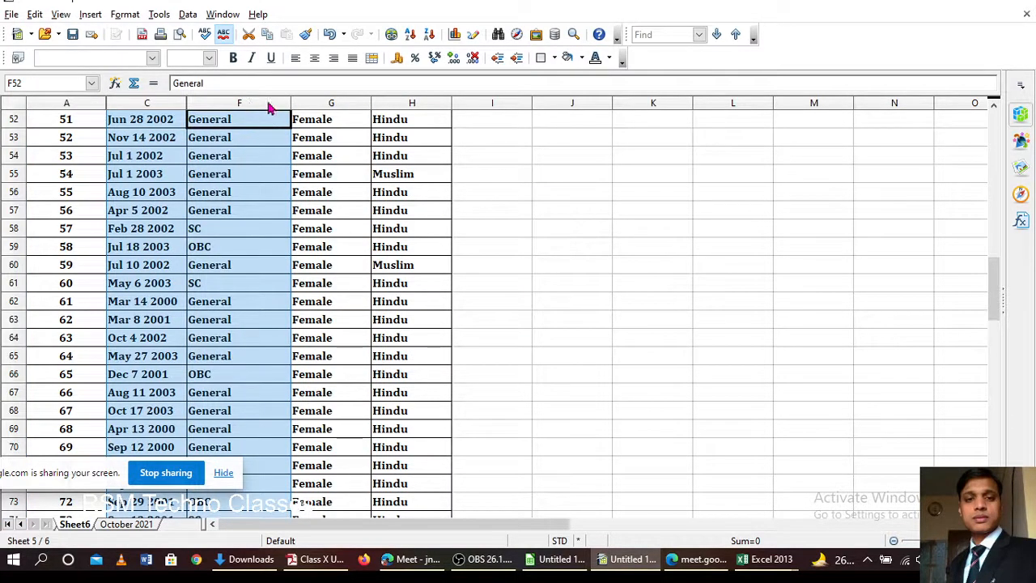
left_click(402, 106, "ctrl")
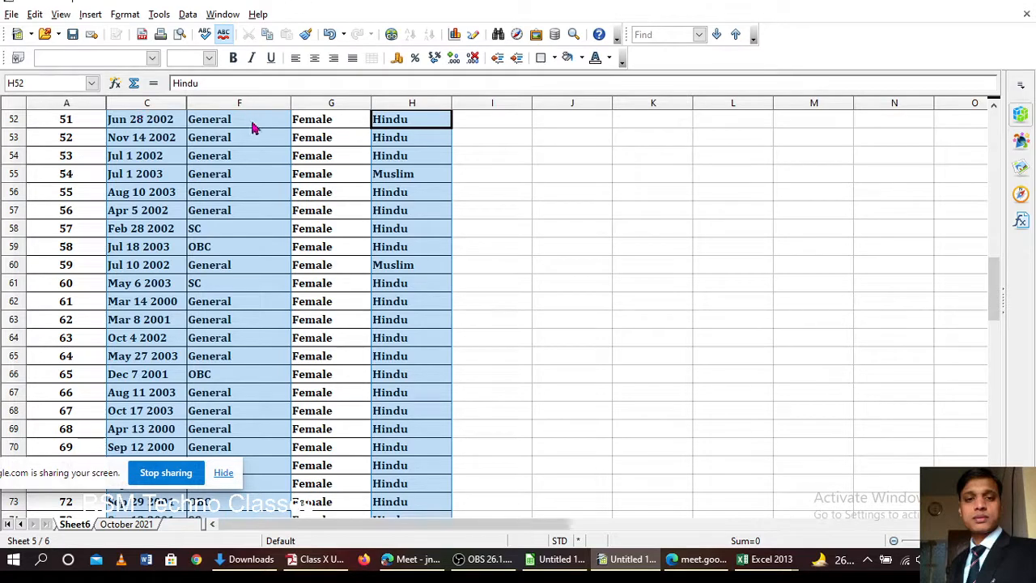
left_click(188, 15)
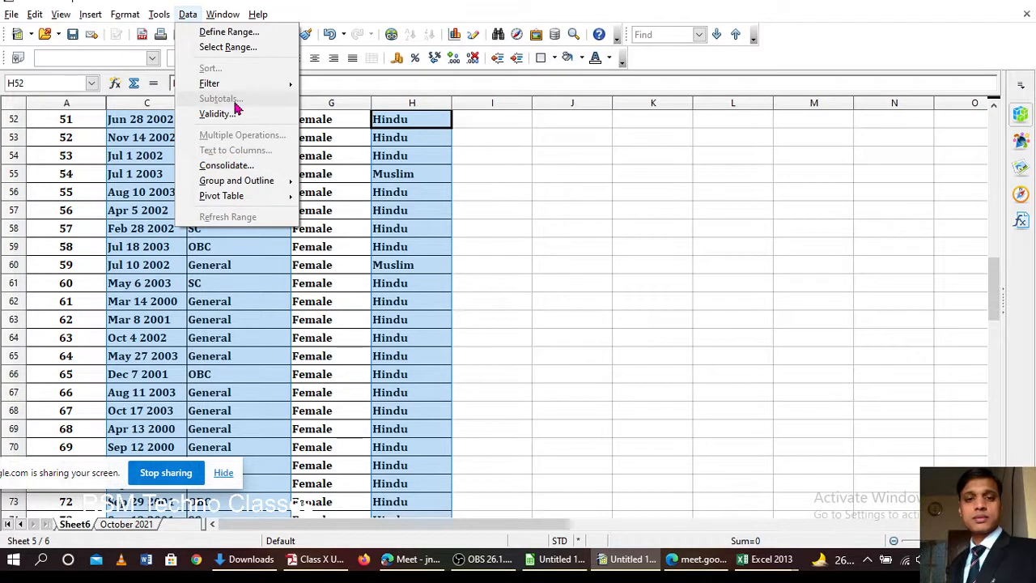
left_click(592, 232)
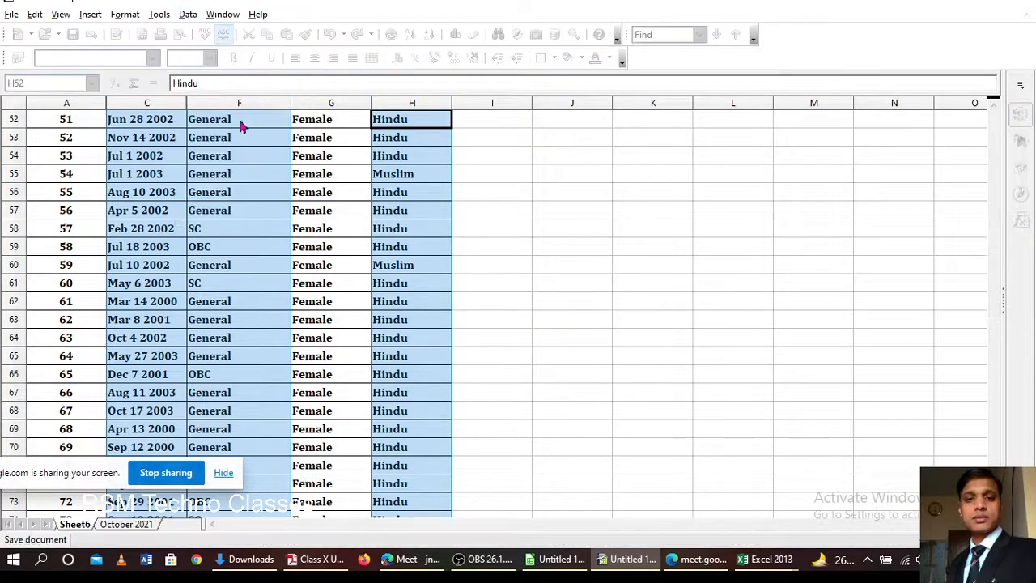
left_click(131, 90)
left_click(136, 102)
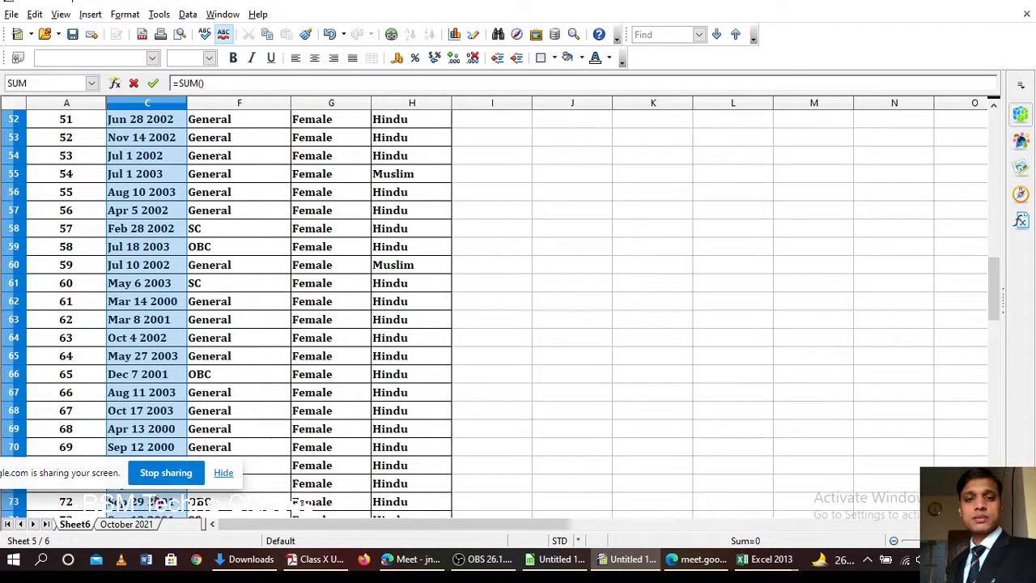
left_click_drag(57, 485, 592, 408)
left_click(515, 299)
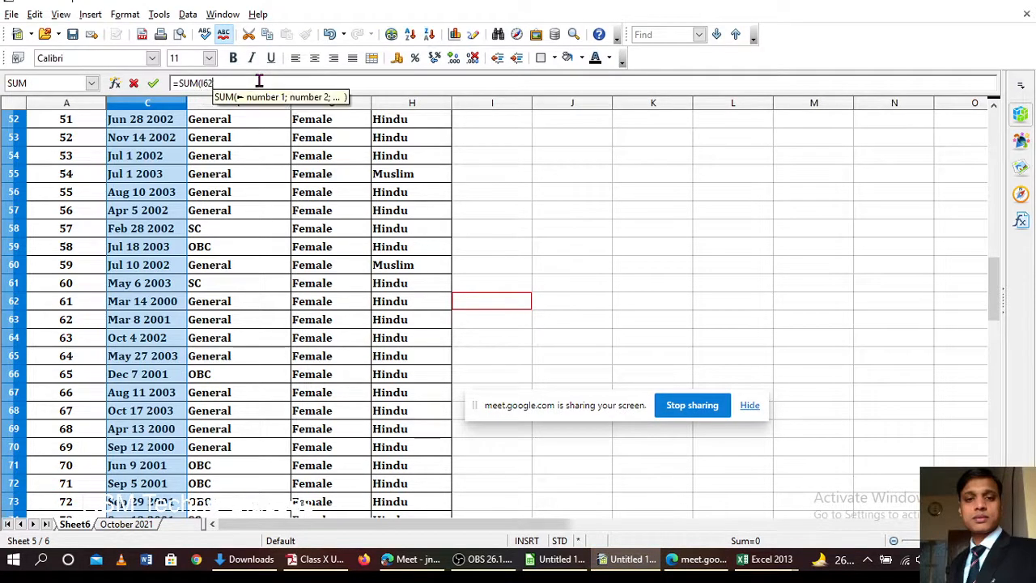
key("Escape")
left_click(506, 192)
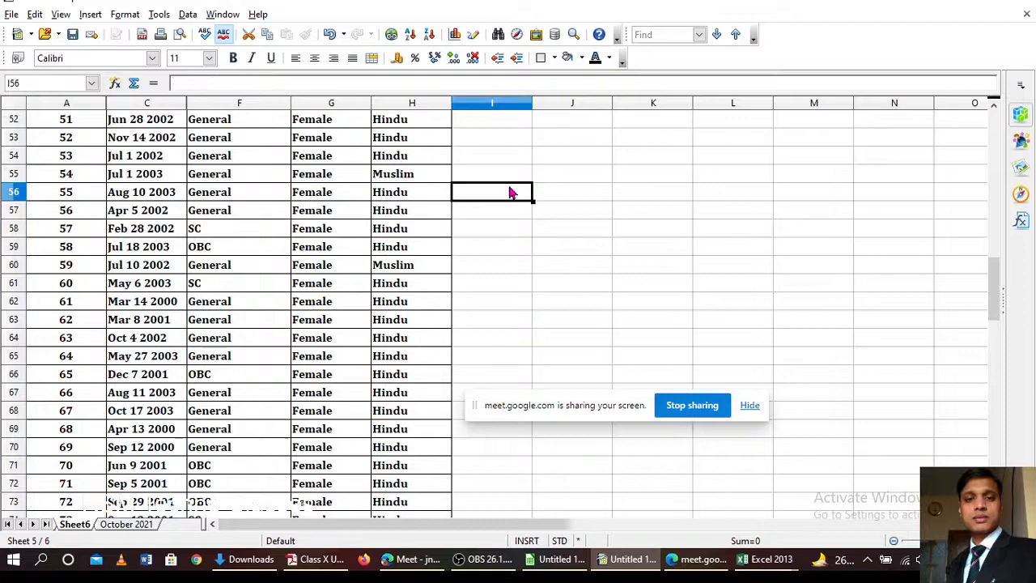
Step: Try to open Subtotals with only the Category and Religion columns (F and H) selected together
left_click(238, 104)
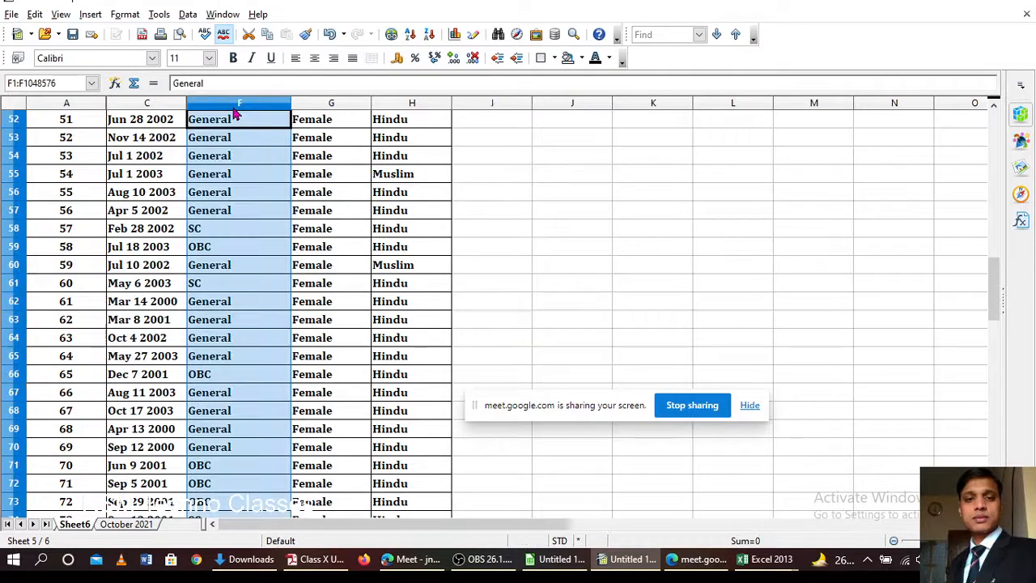
left_click(413, 103, "ctrl")
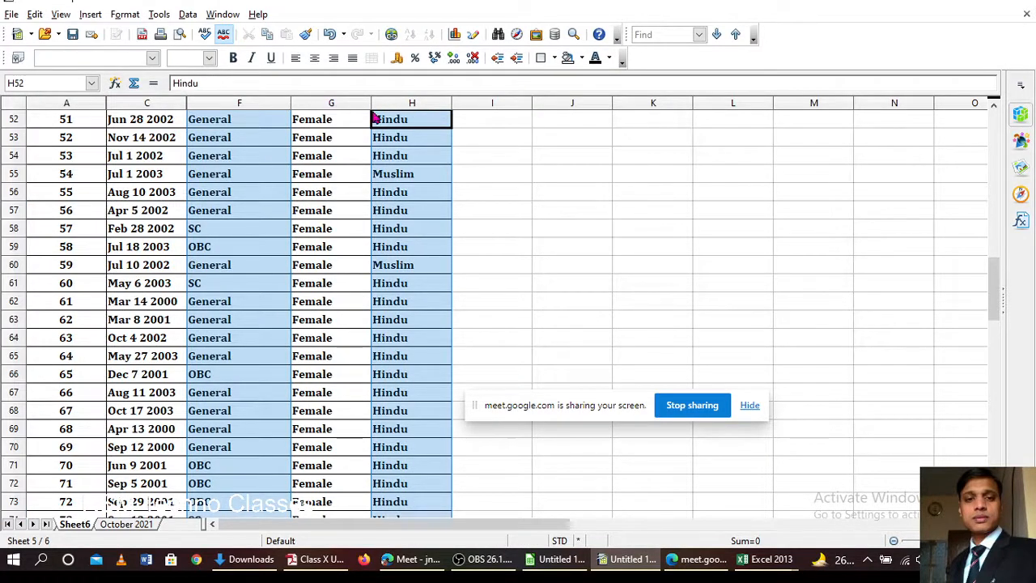
left_click(187, 13)
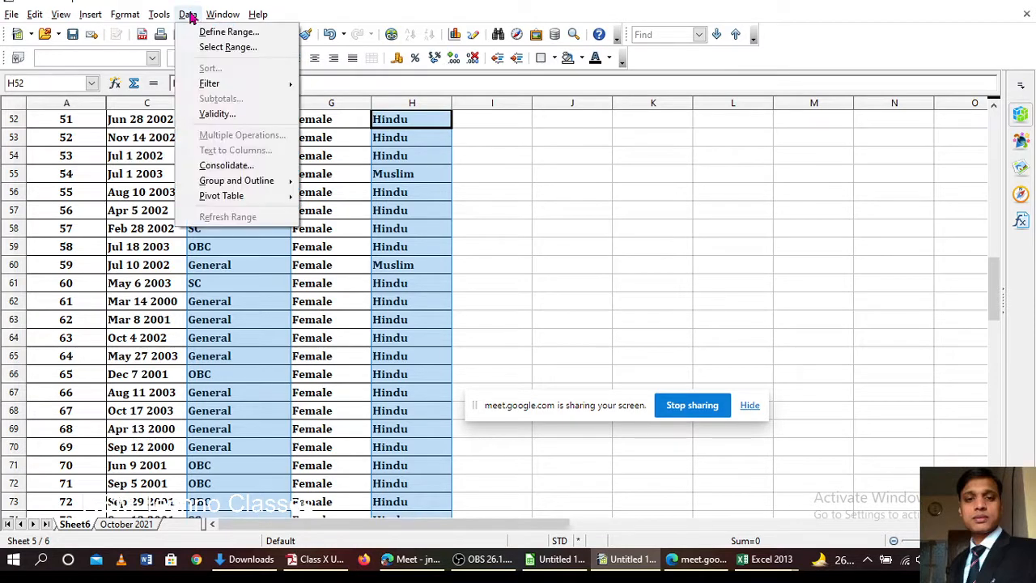
left_click(586, 196)
left_click(537, 199)
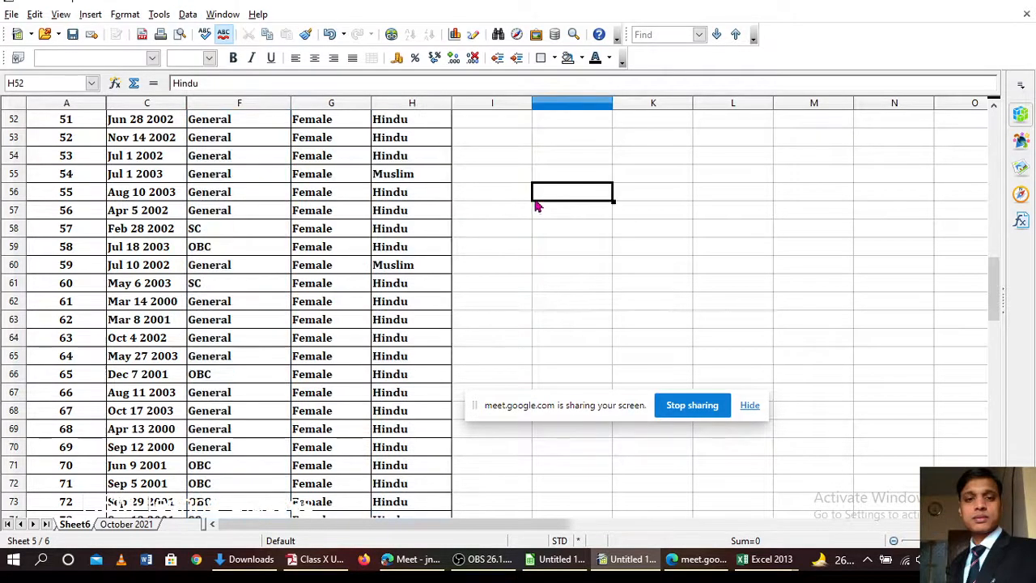
Step: Create subtotals on the Category column (F), grouped by Category in the first group and calculated for Category with the Count function
left_click(219, 103)
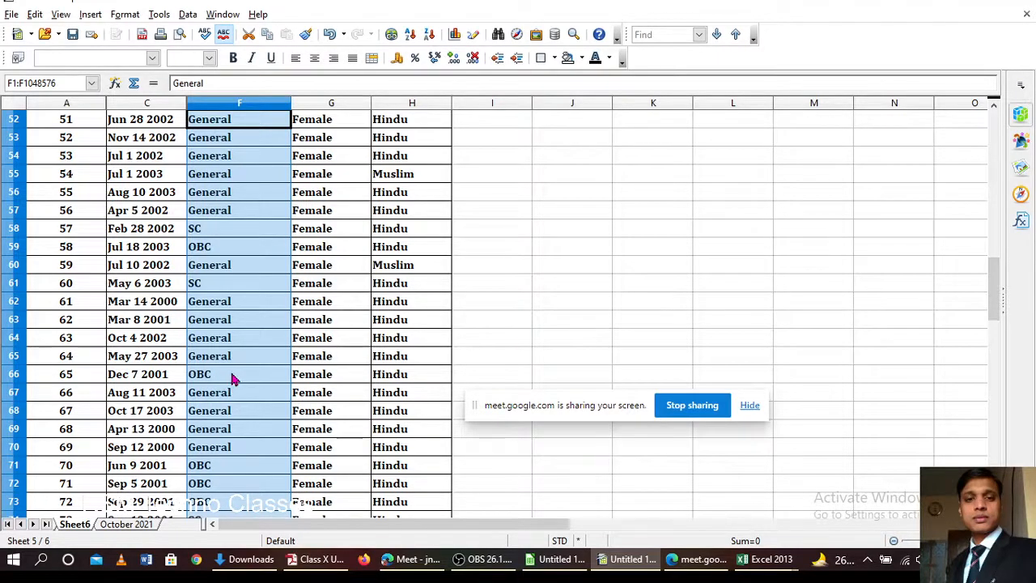
left_click(187, 16)
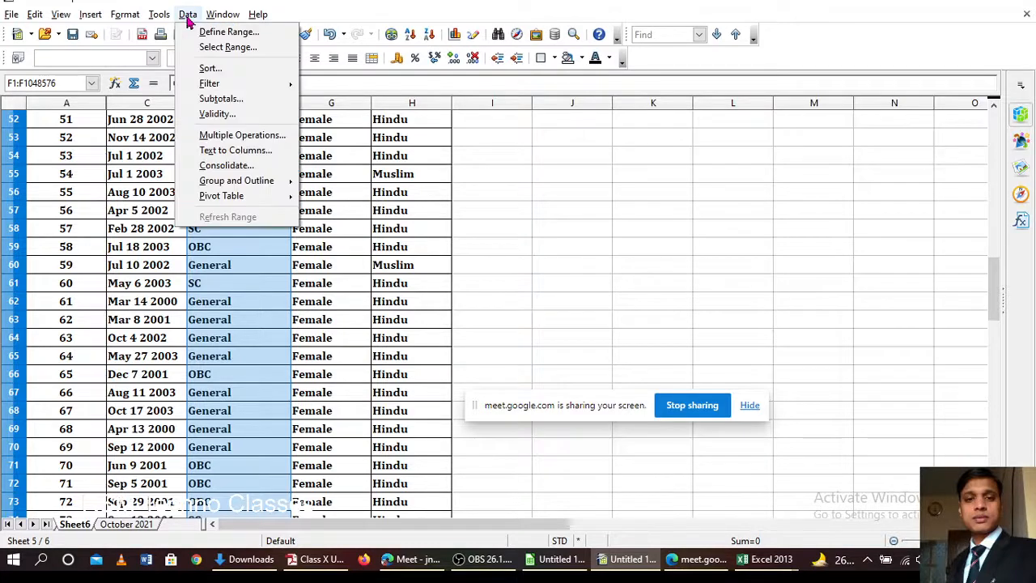
left_click(221, 98)
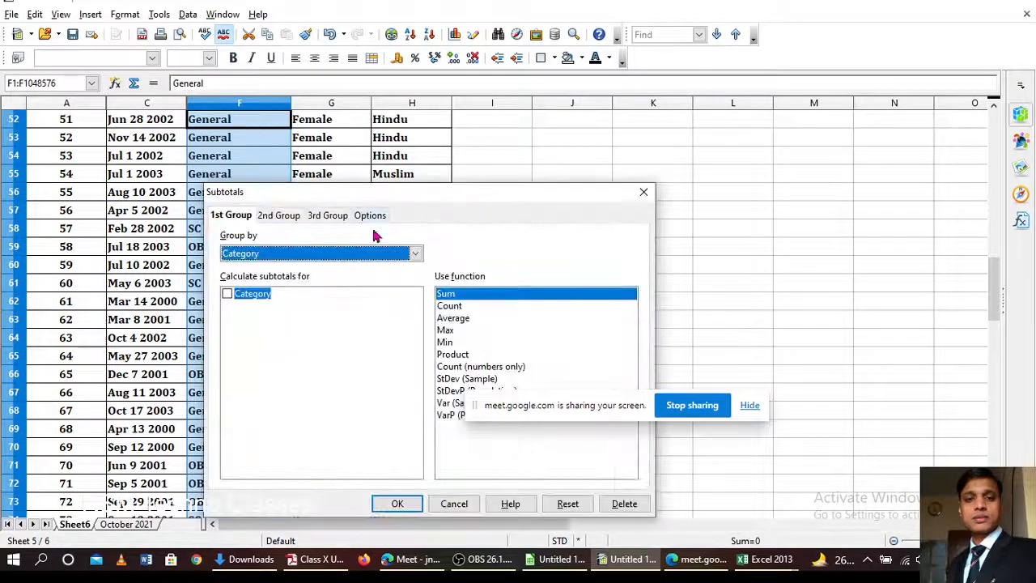
left_click(274, 217)
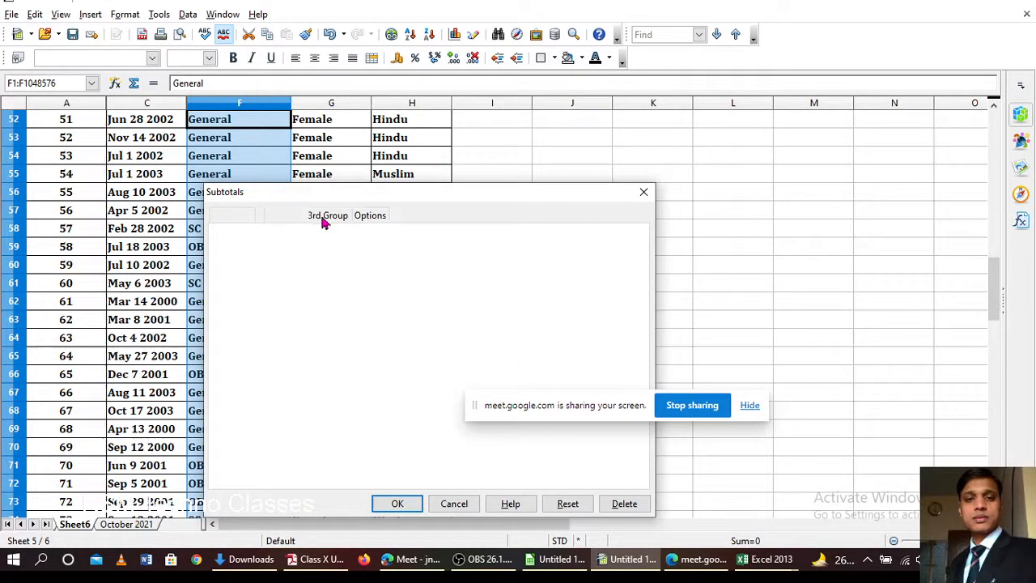
left_click(238, 221)
left_click(270, 221)
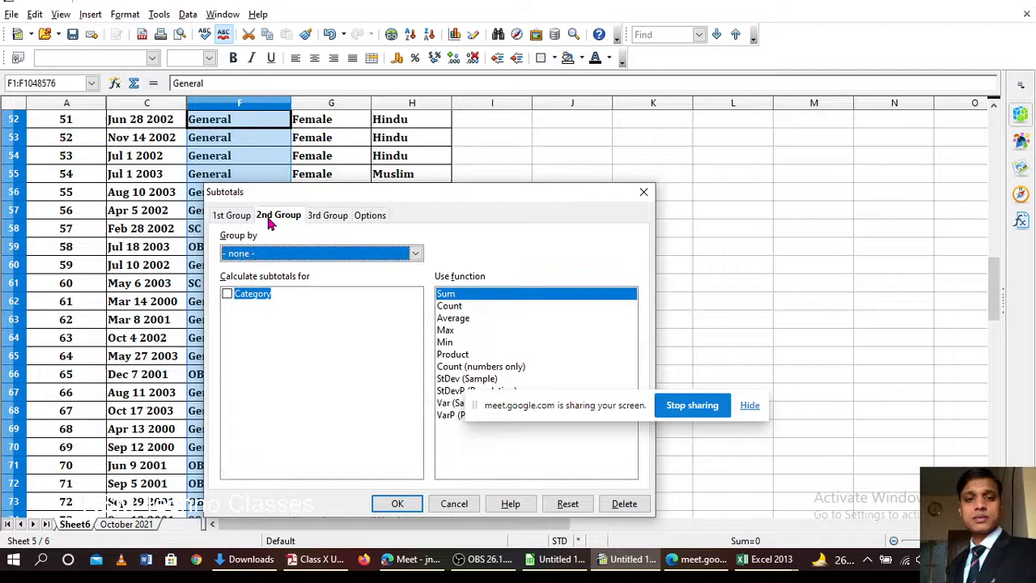
left_click(318, 223)
left_click(234, 222)
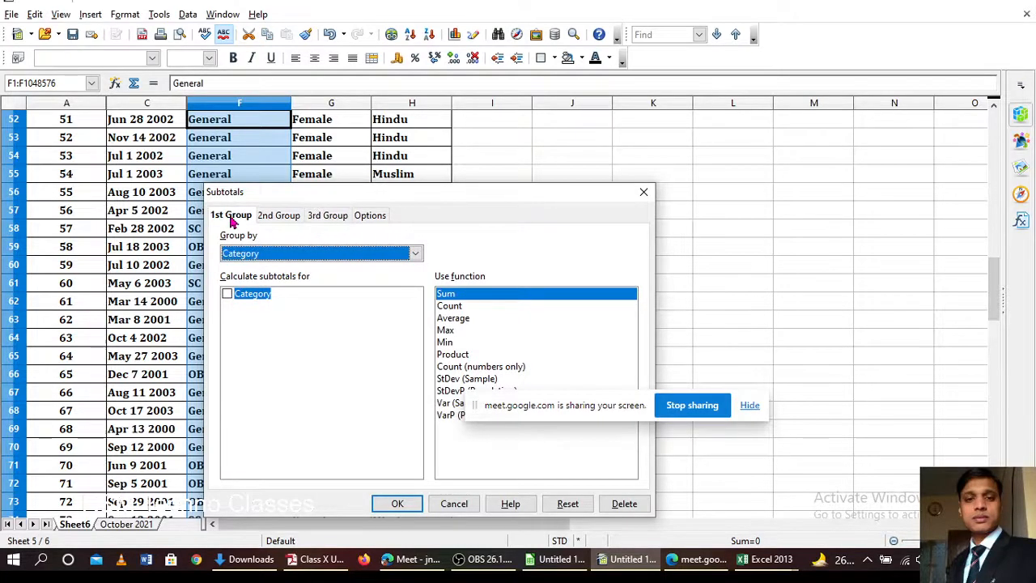
left_click(227, 296)
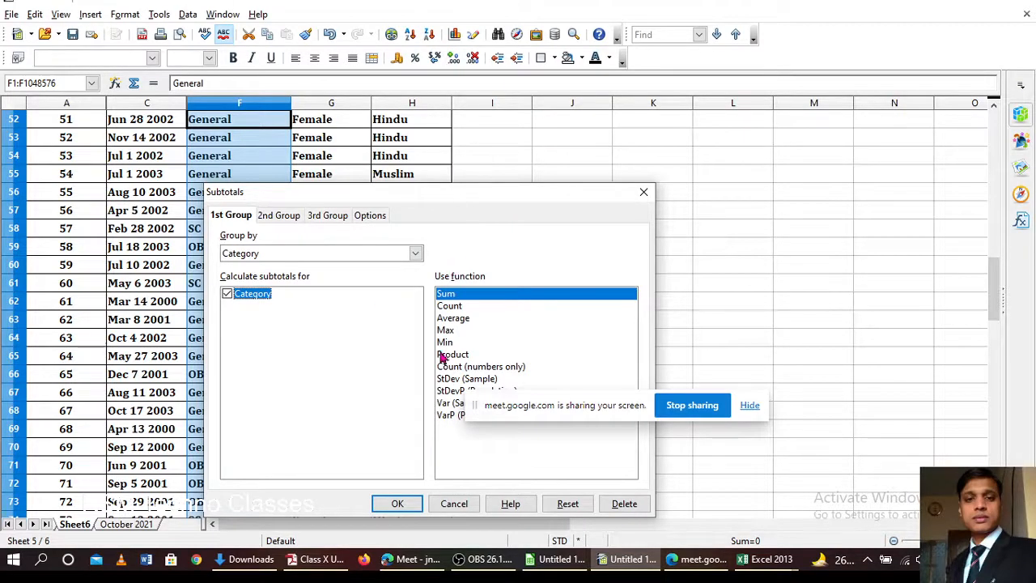
left_click(450, 307)
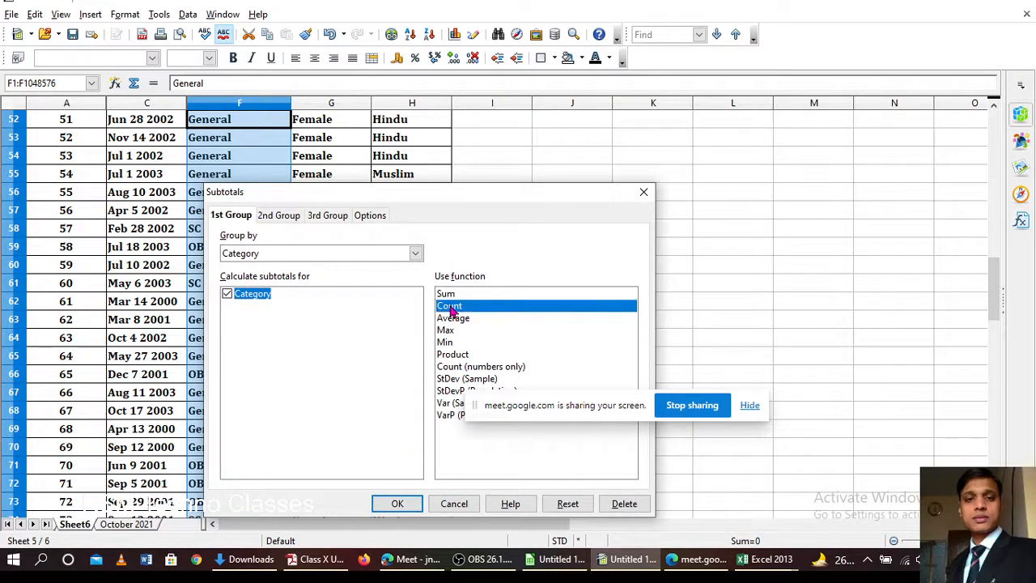
left_click(396, 505)
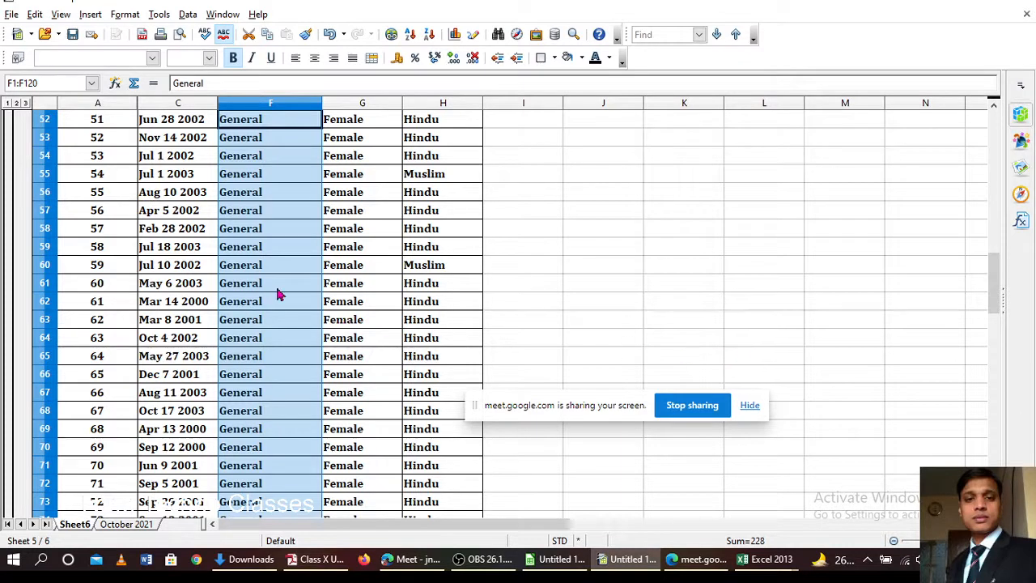
Step: Examine the General group's Category rows and the SUBTOTAL formula in F82, leaving the cell without editing it
scroll(278, 295, "up", 1)
scroll(278, 295, "up", 16)
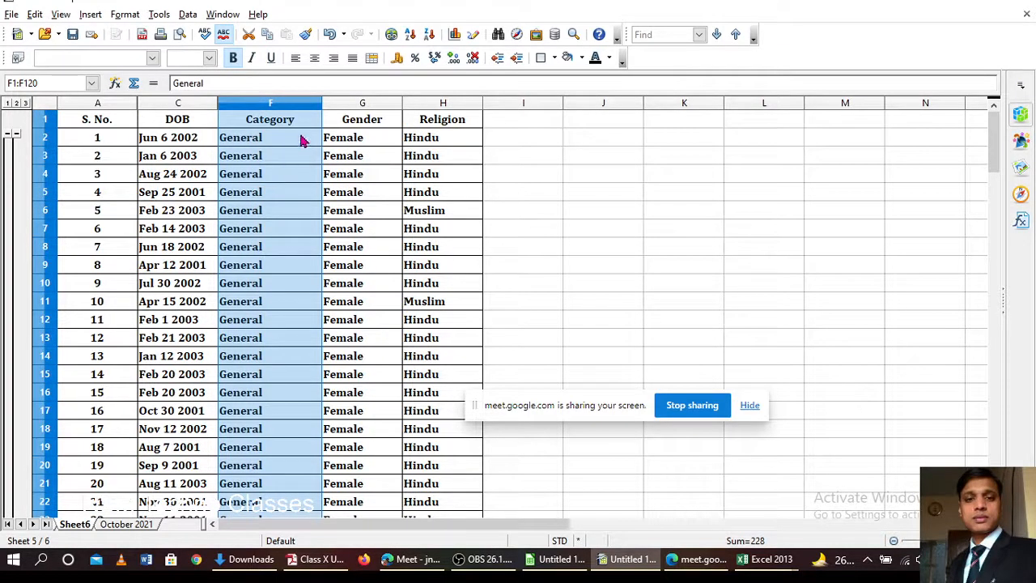
scroll(296, 146, "down", 12)
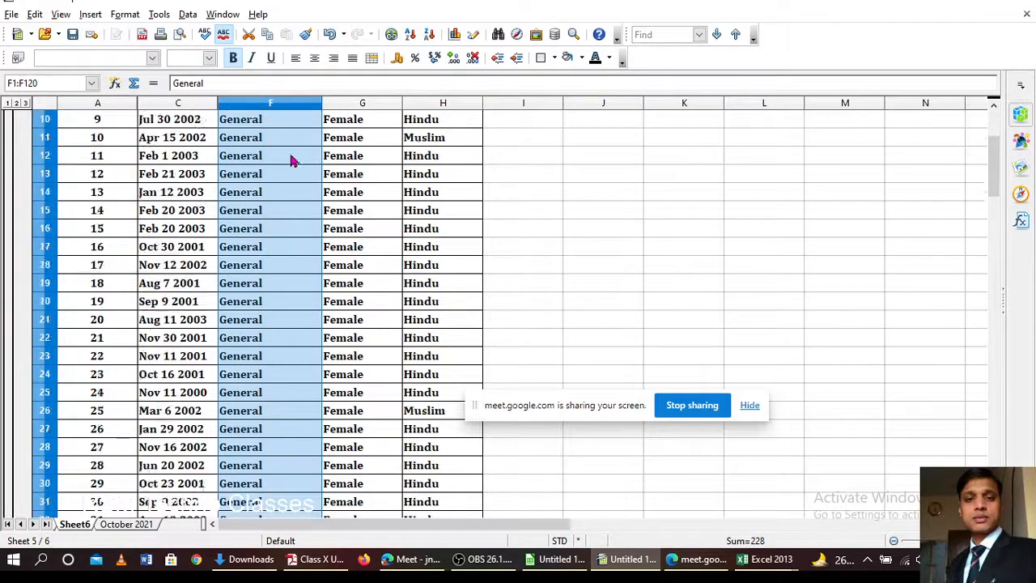
scroll(299, 299, "down", 12)
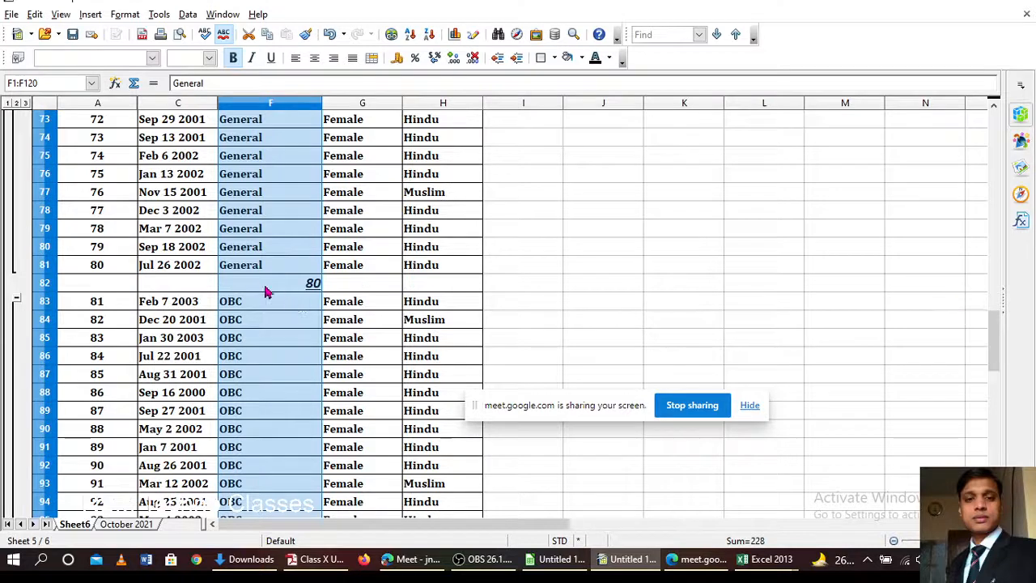
left_click(266, 283)
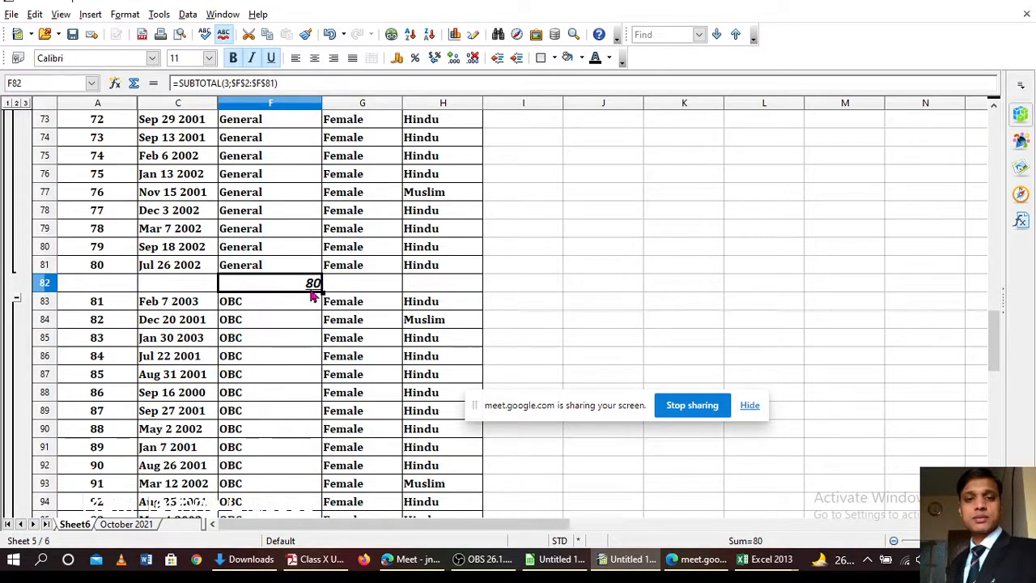
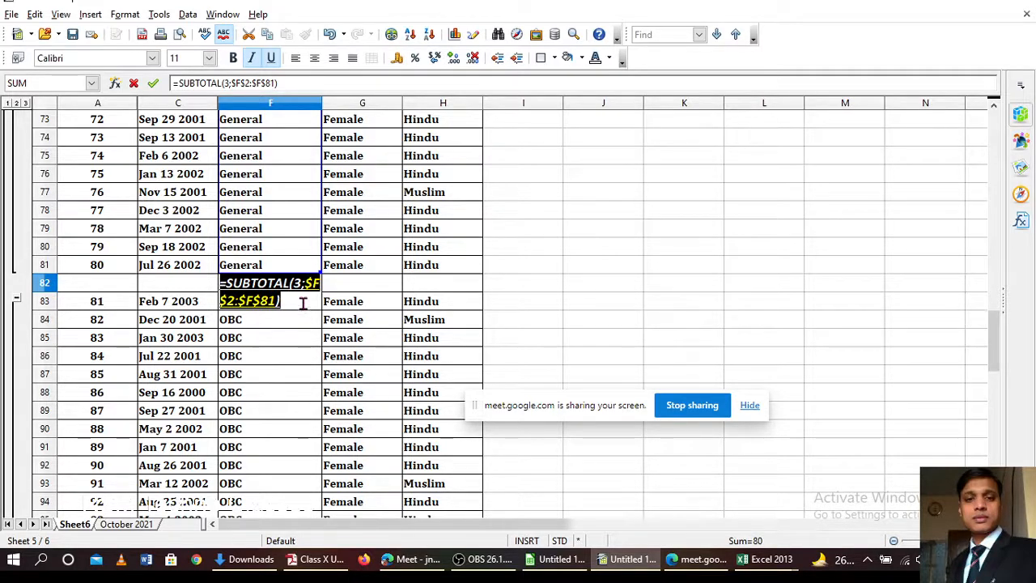
key("Return")
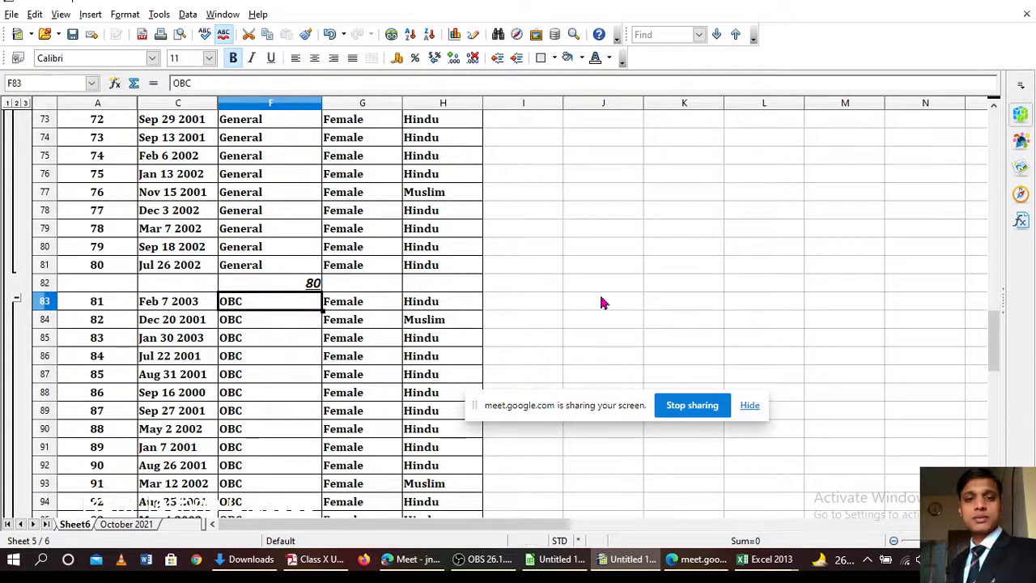
left_click(601, 300)
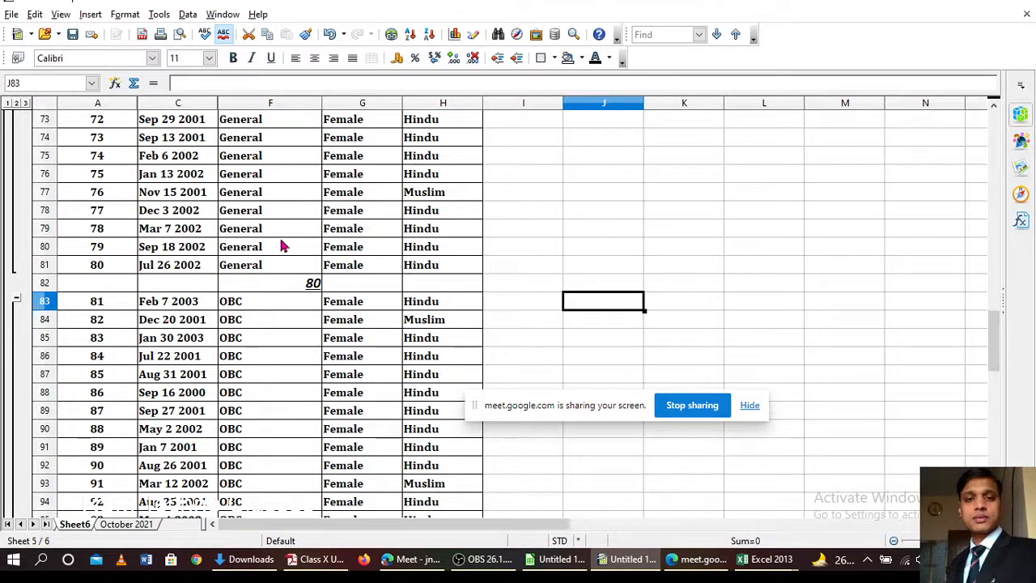
Step: Review the count rows of the OBC, SC and ST groups and open the grand total formula in F120
scroll(276, 280, "down", 7)
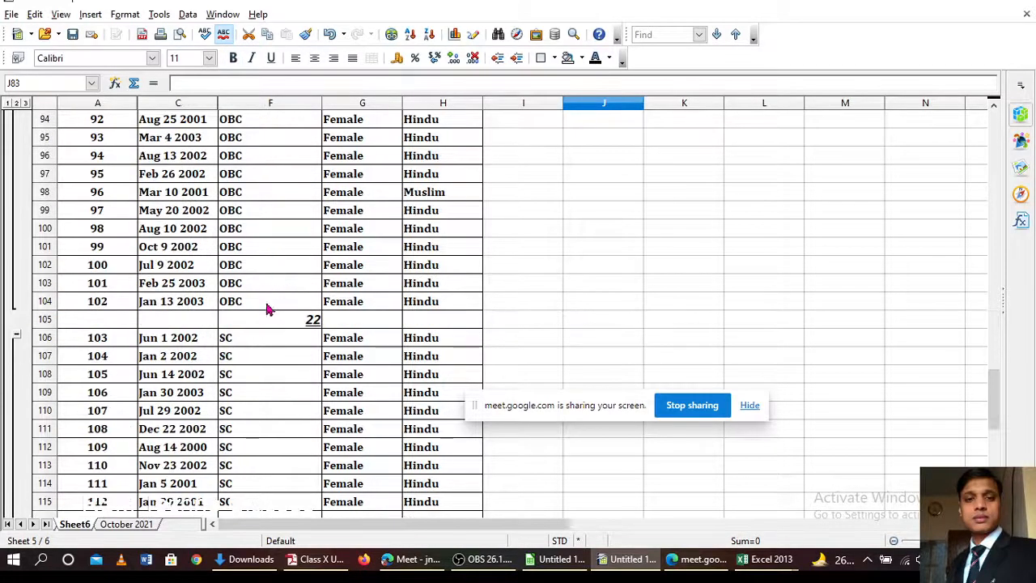
scroll(311, 324, "down", 6)
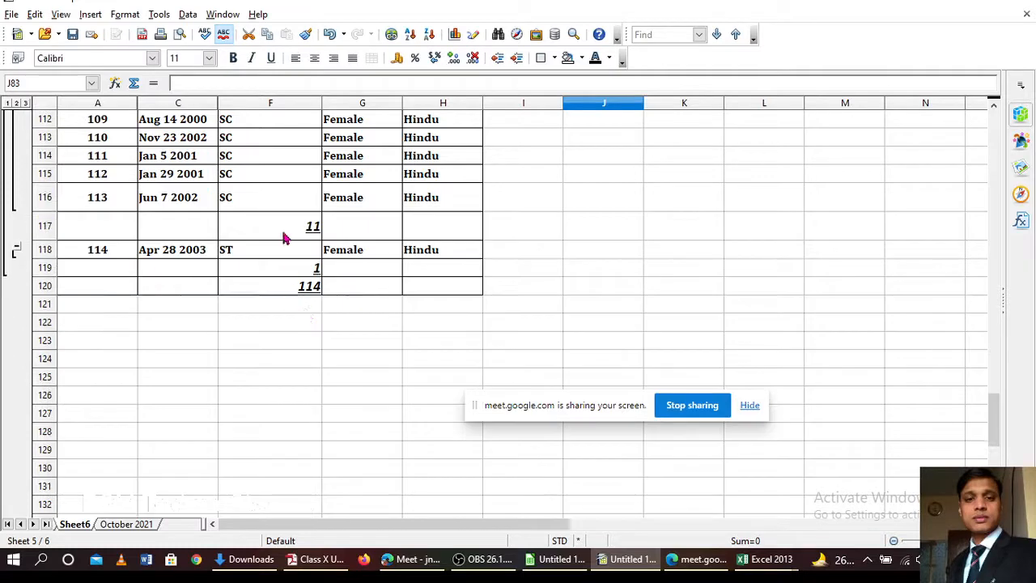
scroll(306, 322, "up", 2)
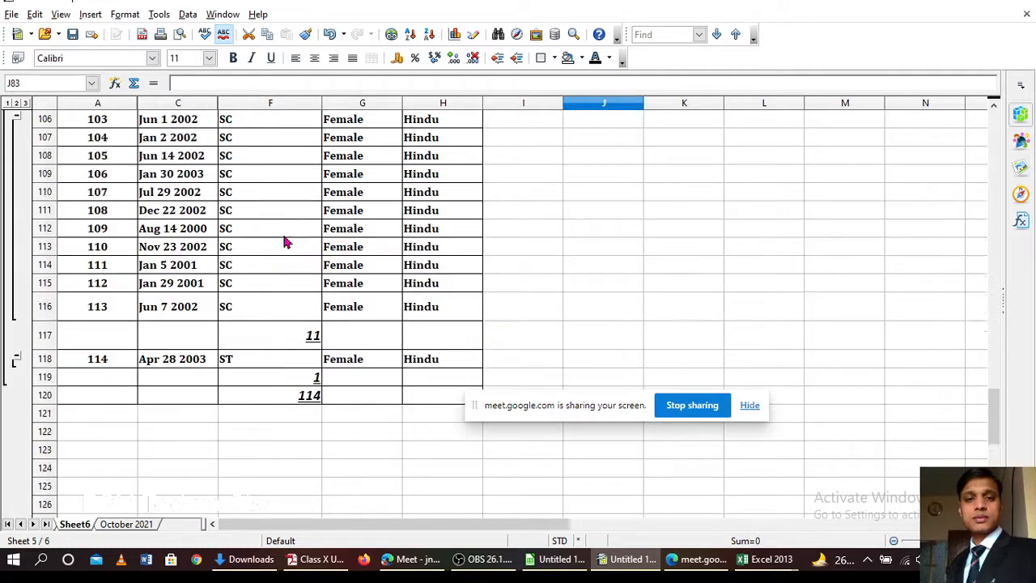
left_click(308, 397)
double_click(308, 397)
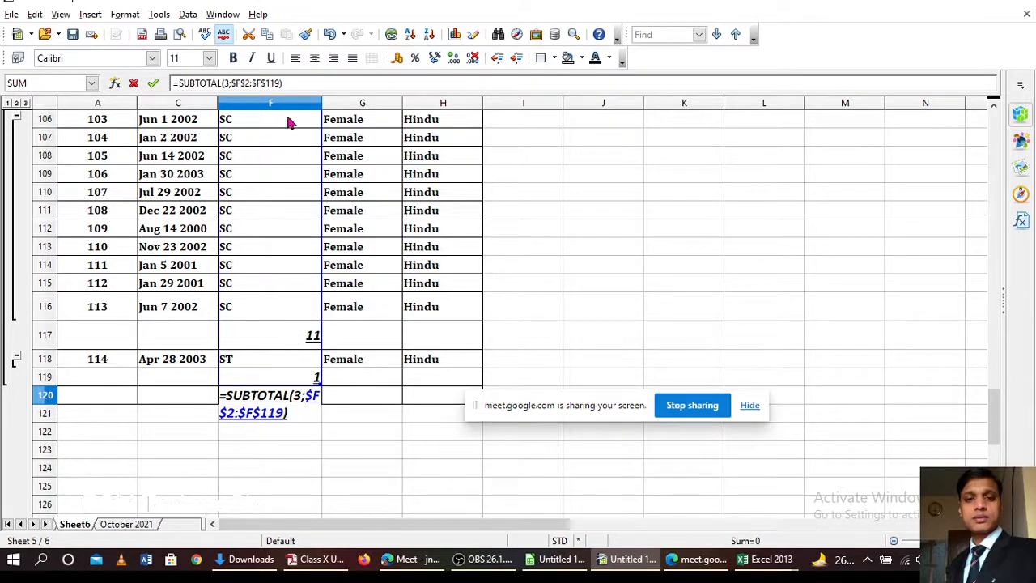
scroll(312, 402, "up", 9)
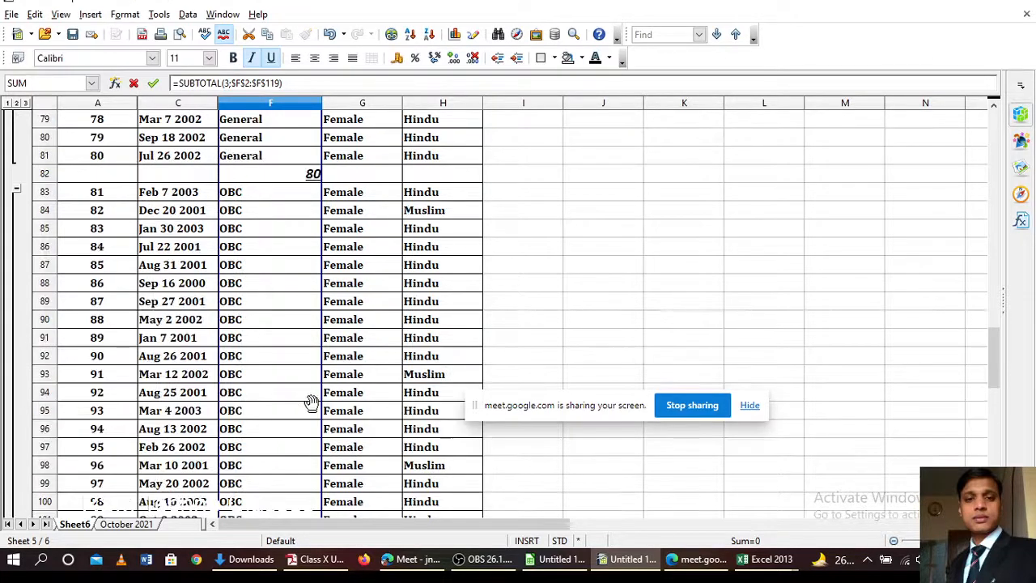
left_click(603, 306)
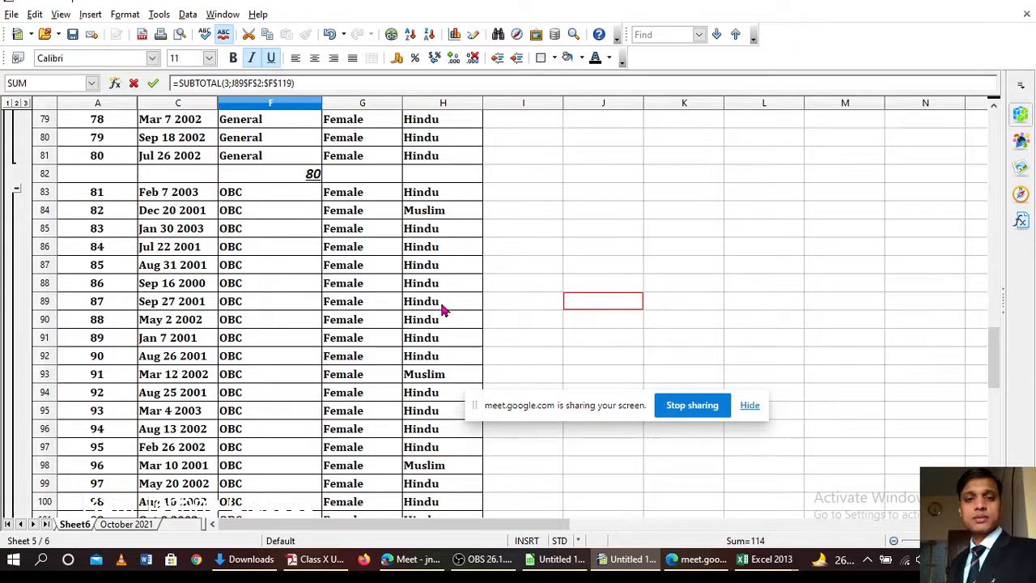
scroll(276, 293, "up", 9)
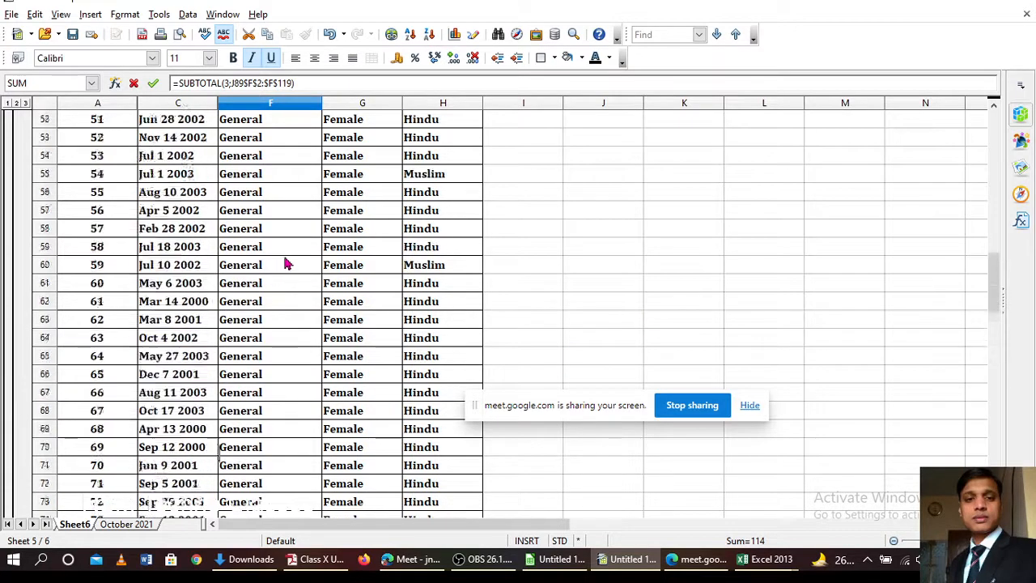
scroll(285, 264, "up", 17)
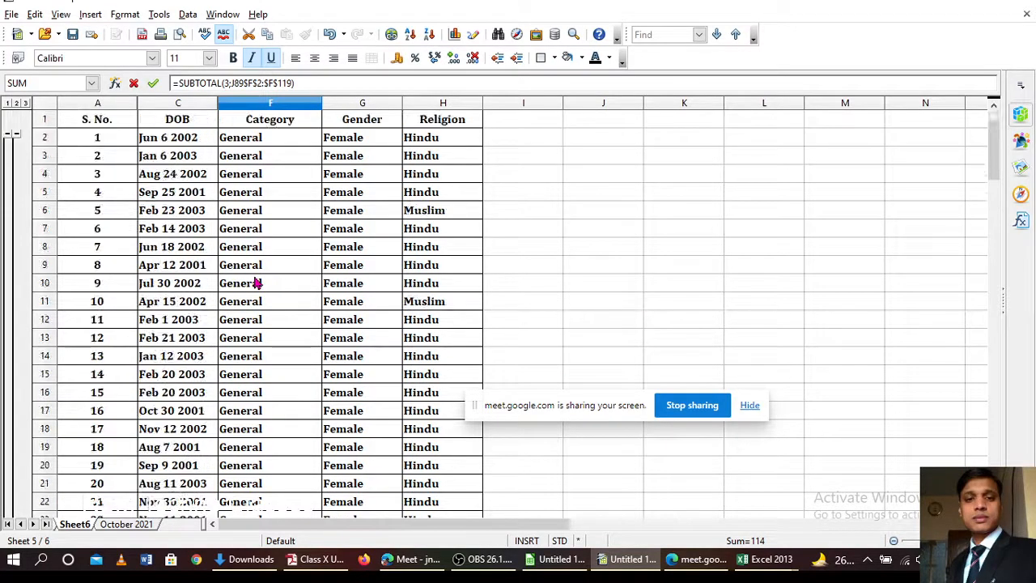
key("BackSpace")
key("BackSpace")
key("BackSpace")
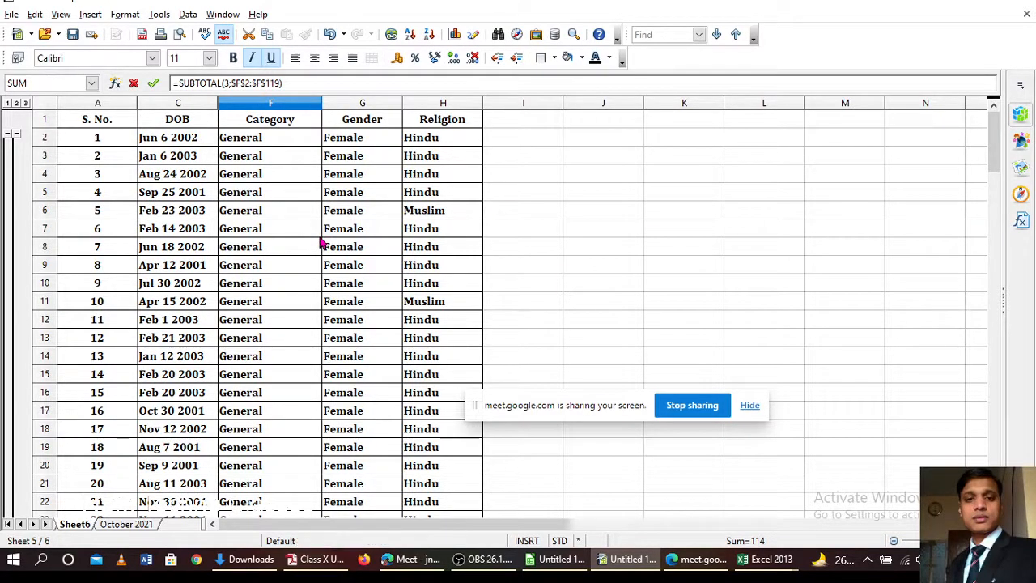
left_click(622, 253)
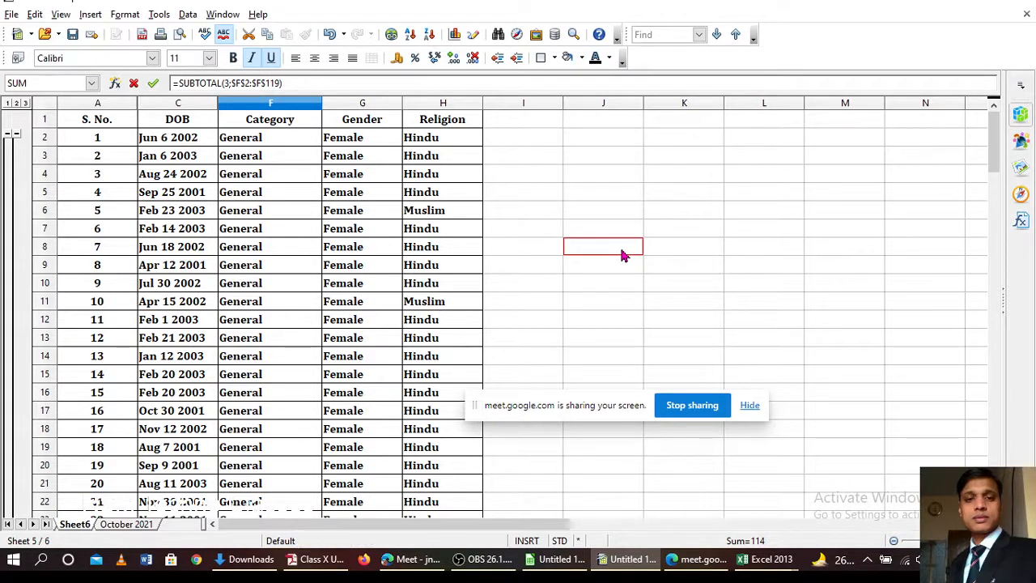
left_click(612, 302)
scroll(612, 301, "down", 6)
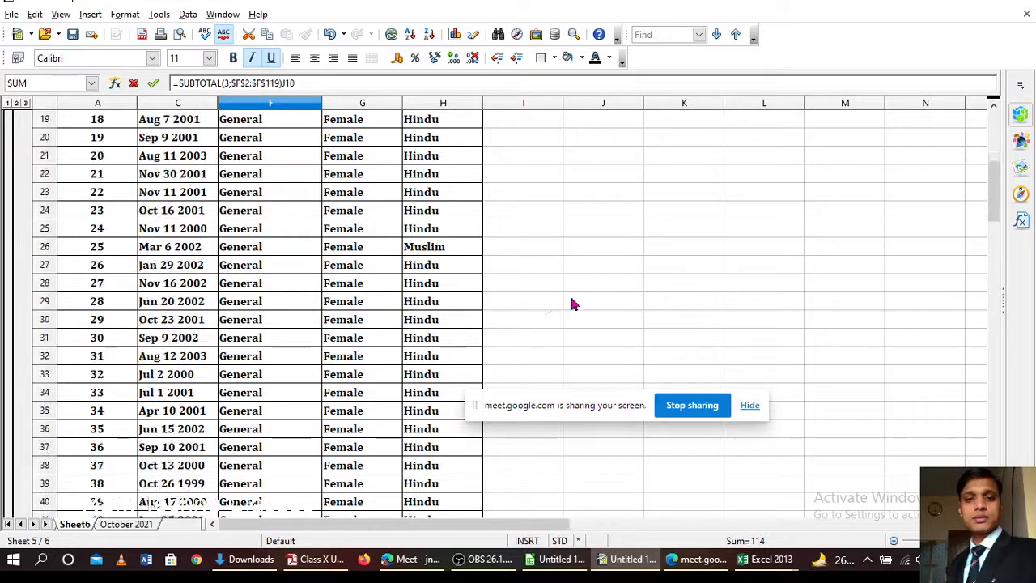
scroll(571, 303, "down", 20)
left_click(620, 274)
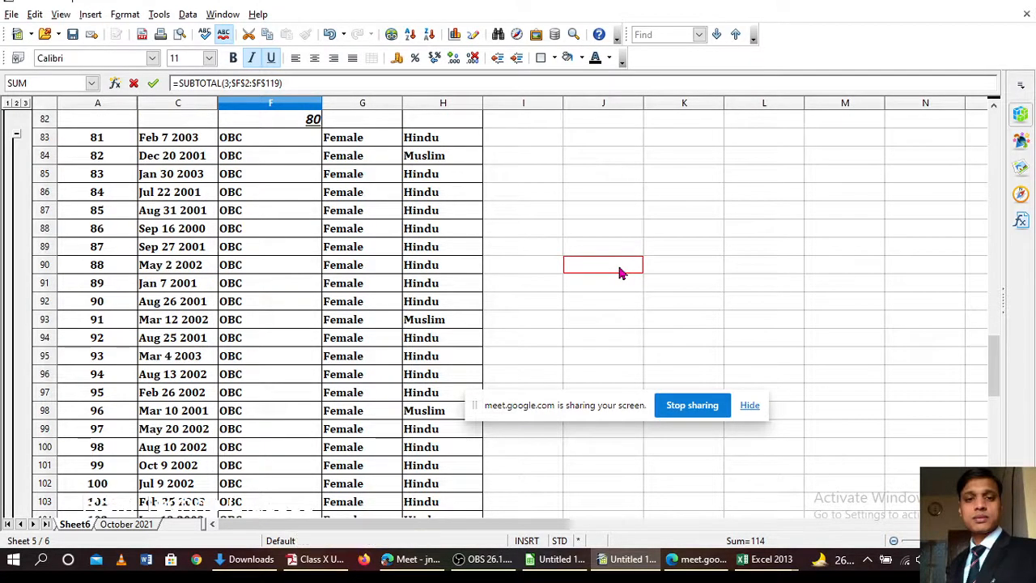
left_click(684, 212)
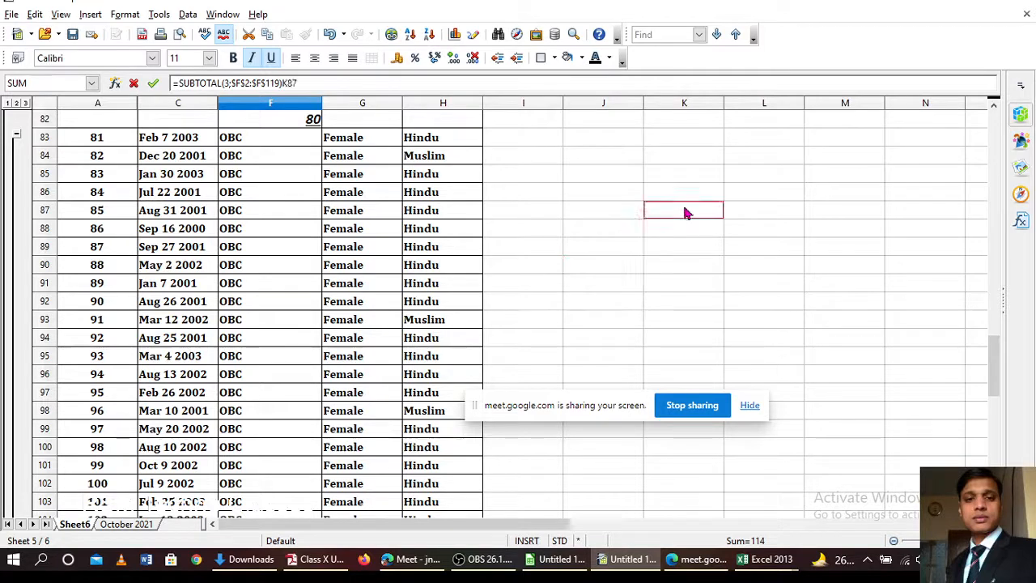
key("BackSpace")
key("BackSpace")
key("BackSpace")
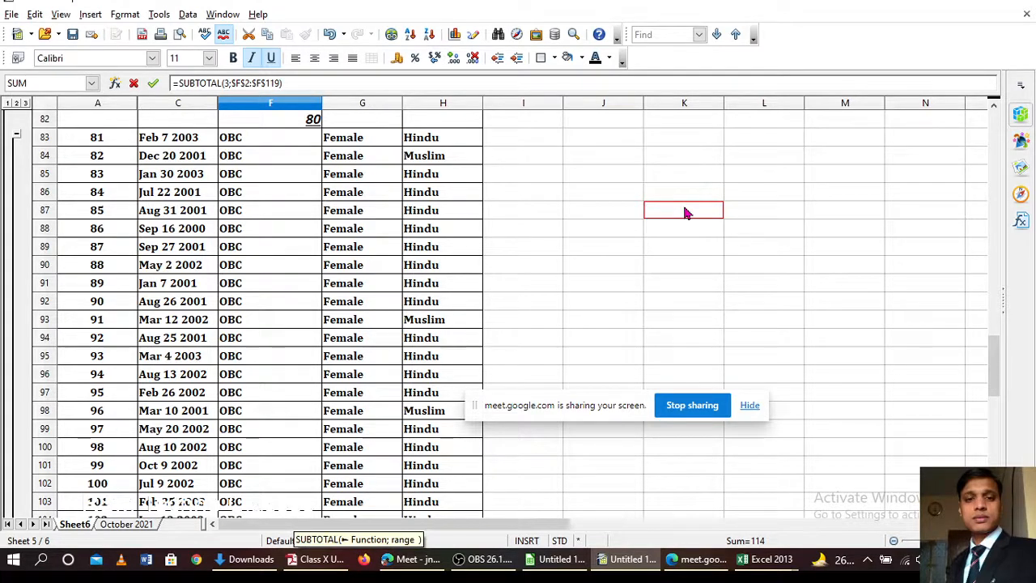
Step: View the column totals on the October 2021 sheet and return to the student list on Sheet6
left_click(132, 524)
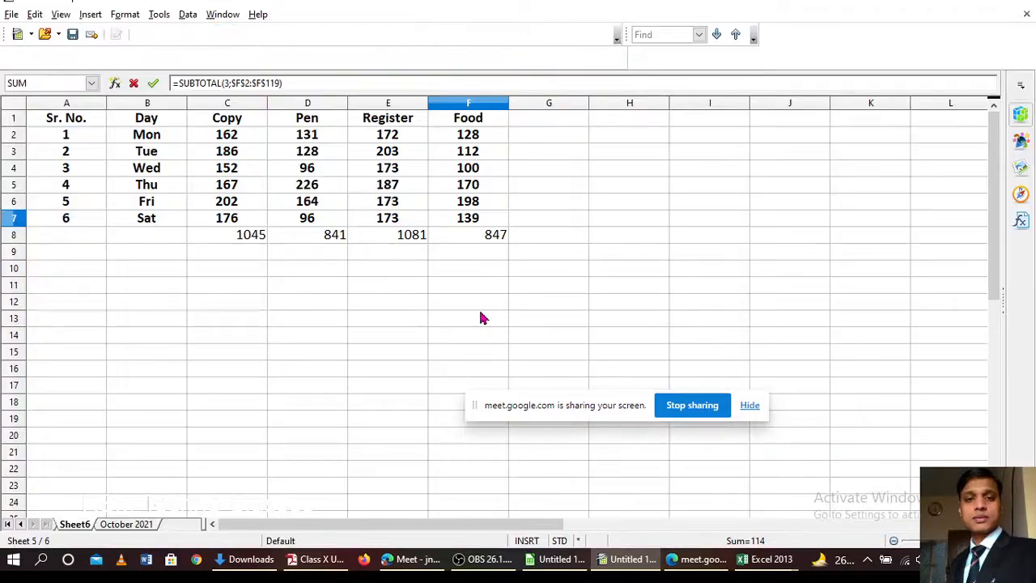
left_click(627, 274)
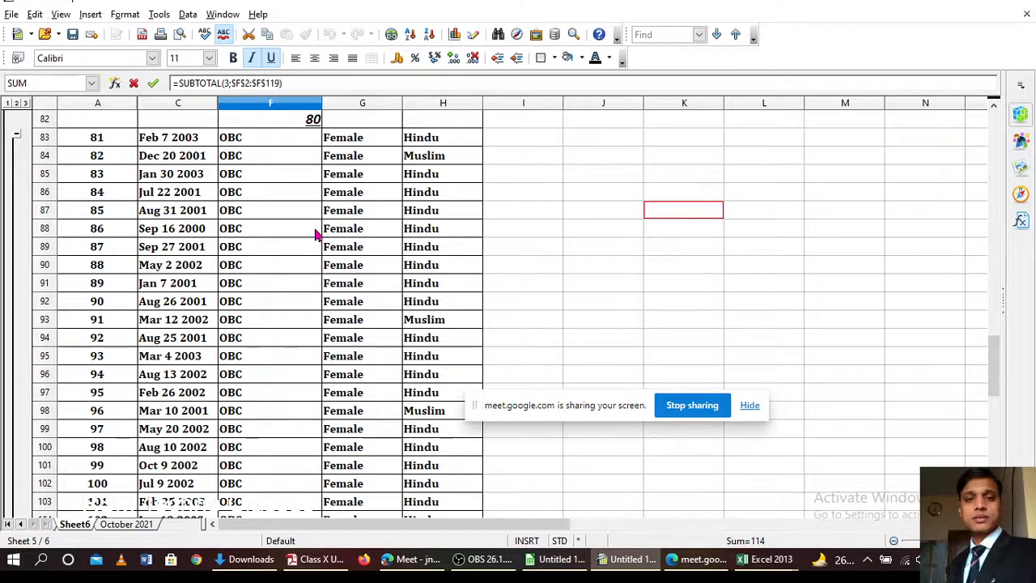
scroll(558, 229, "up", 4)
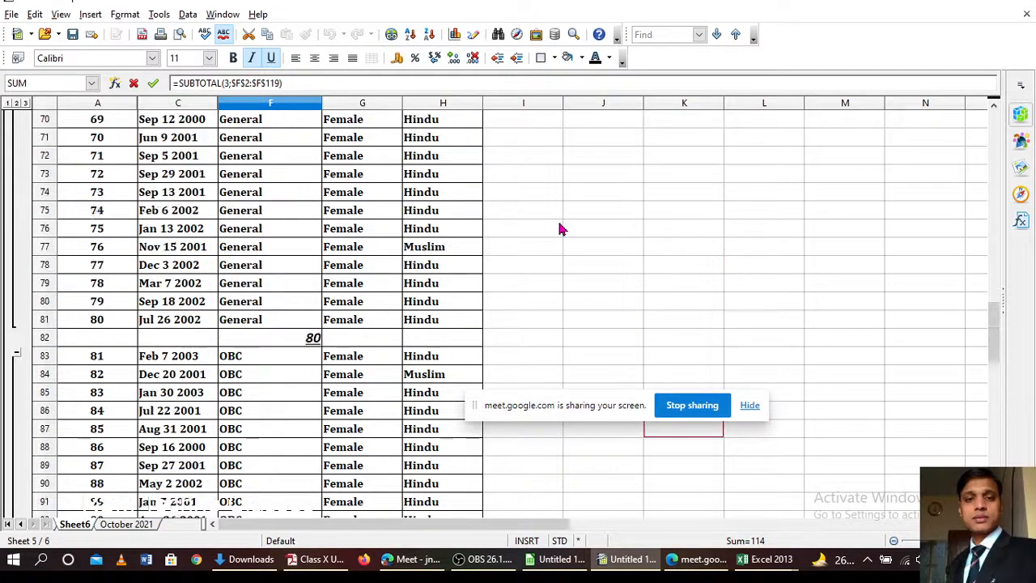
scroll(559, 229, "up", 5)
Step: Discard the open edit of the grand total formula in F120
left_click(623, 229)
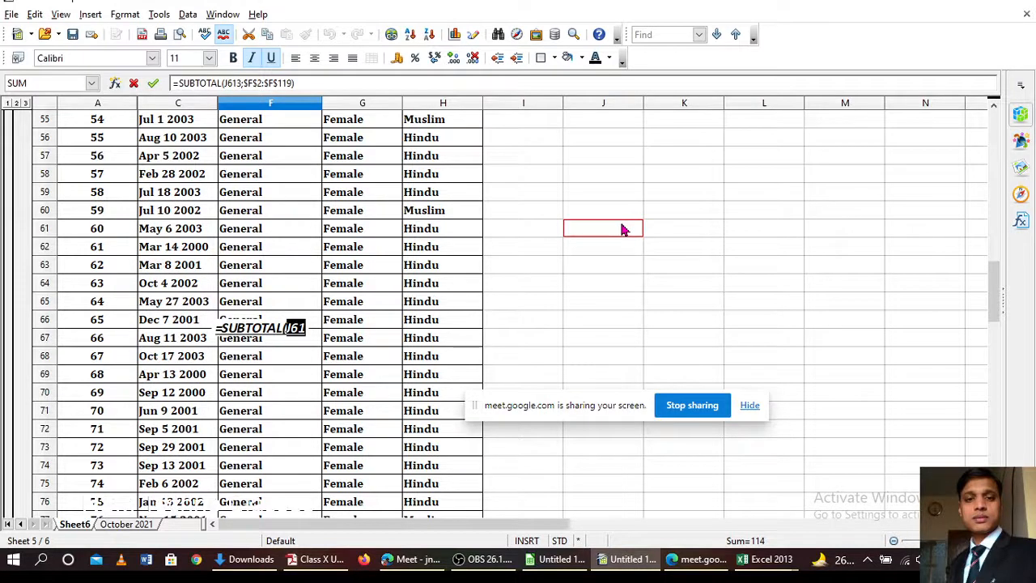
key("ctrl+z")
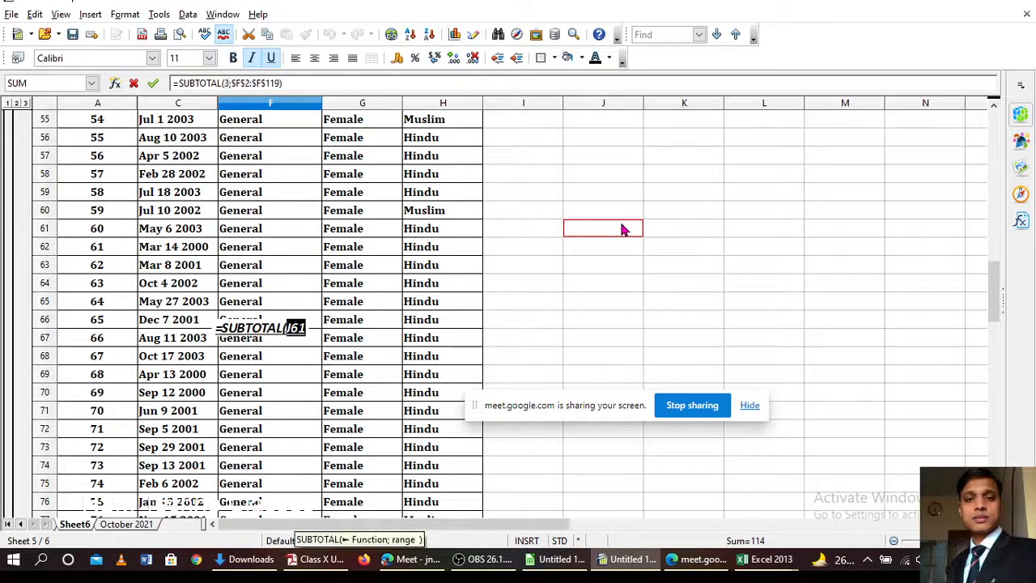
left_click(336, 82)
key("BackSpace")
key("BackSpace")
key("BackSpace")
key("BackSpace")
key("BackSpace")
key("BackSpace")
key("BackSpace")
key("BackSpace")
key("BackSpace")
key("BackSpace")
key("BackSpace")
key("BackSpace")
key("BackSpace")
key("BackSpace")
key("BackSpace")
key("BackSpace")
key("BackSpace")
key("BackSpace")
key("BackSpace")
key("BackSpace")
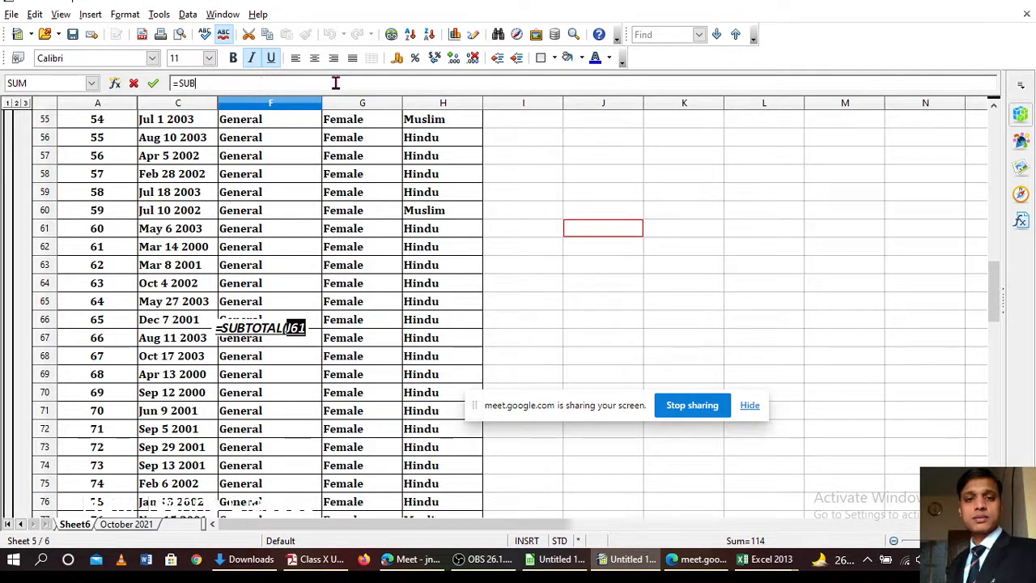
key("Escape")
left_click(685, 198)
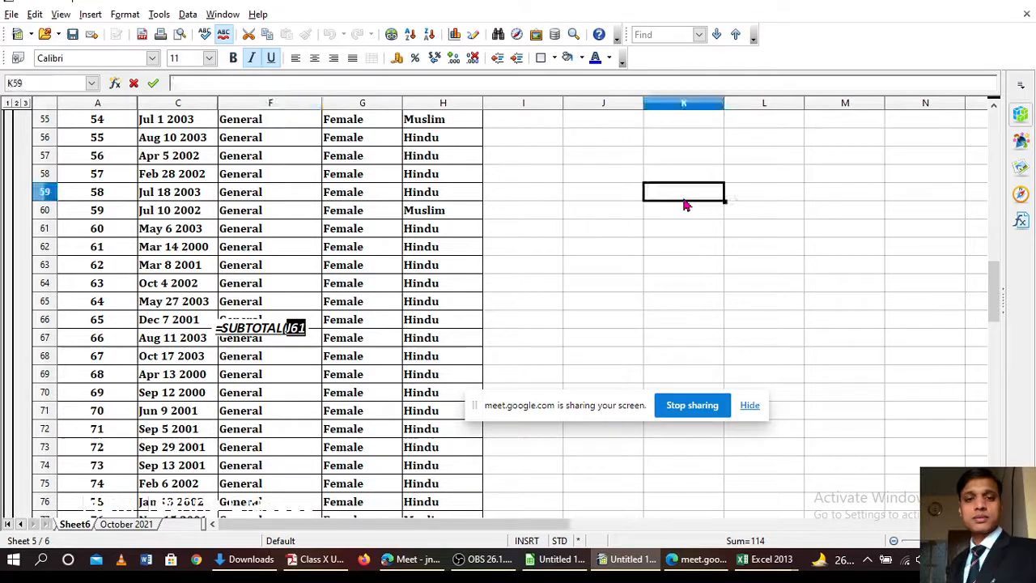
double_click(677, 274)
scroll(103, 145, "up", 5)
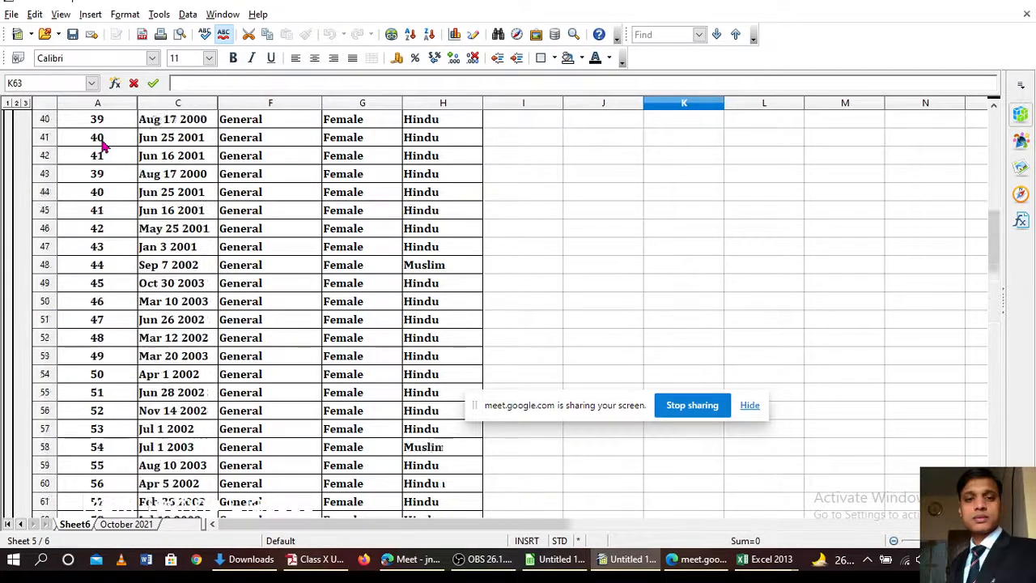
scroll(103, 144, "up", 12)
left_click(707, 266)
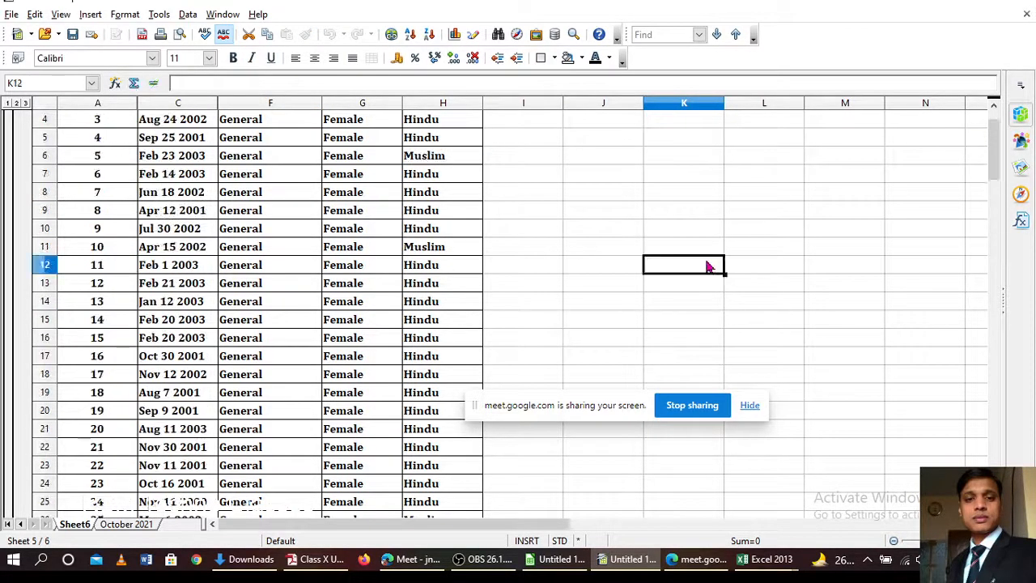
Step: Undo the subtotals created on the Category column and go back to the first rows of the student list
key("ctrl+z")
key("ctrl+z")
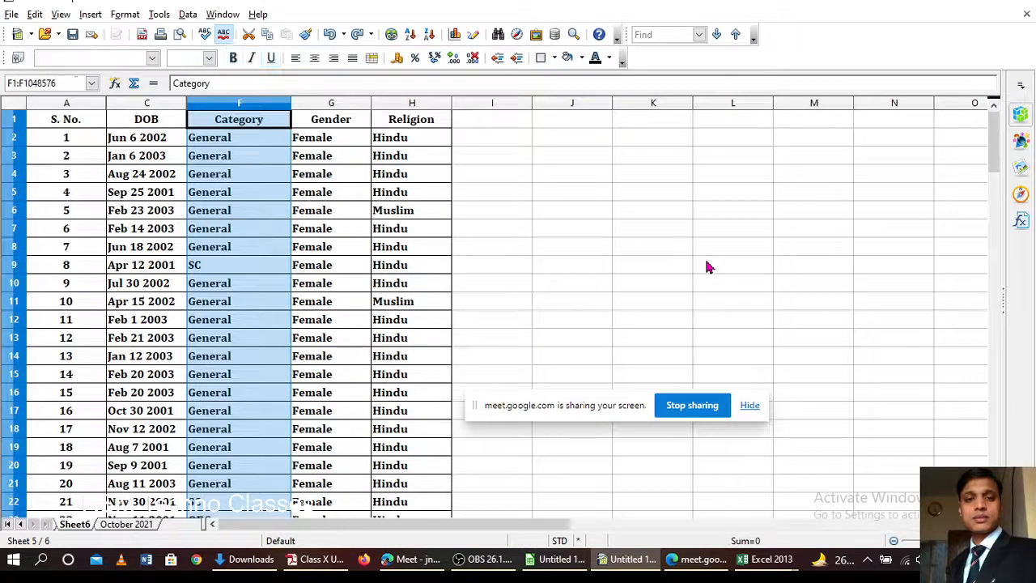
key("ctrl+Down")
left_click(706, 267)
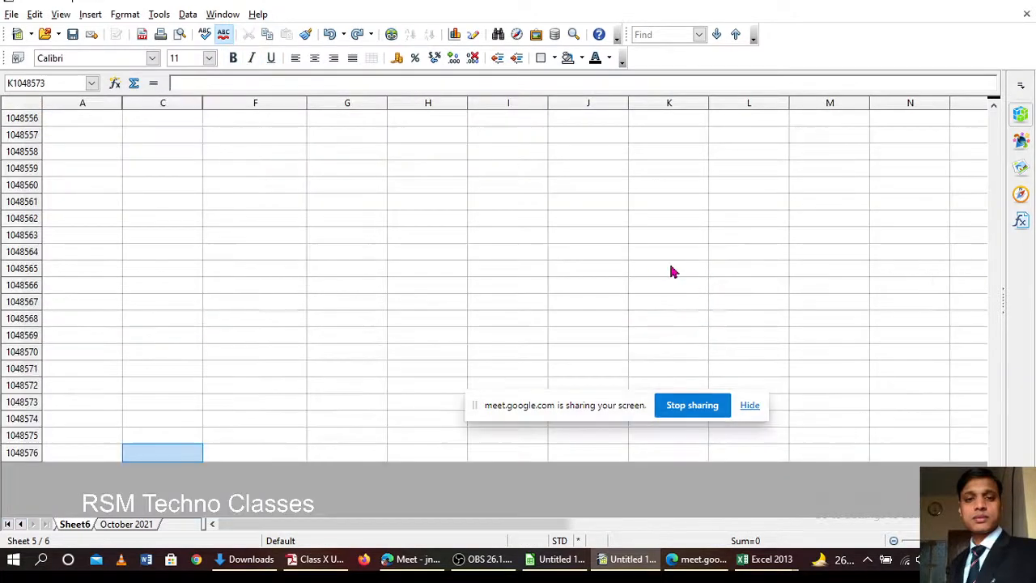
scroll(671, 272, "up", 9)
left_click_drag(994, 485, 995, 104)
left_click(570, 198)
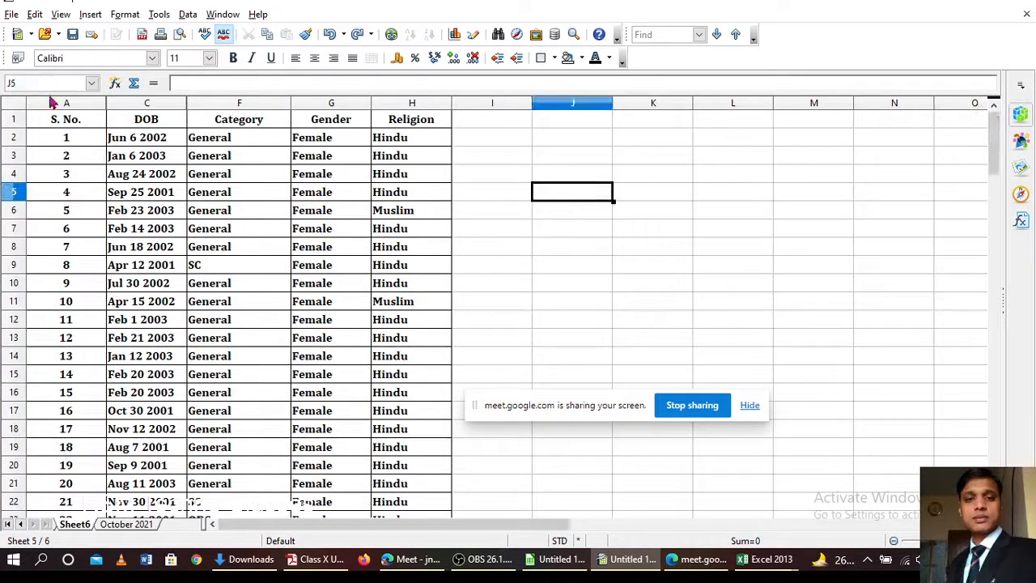
Step: Show the hidden FatherName and Mother Name columns between DOB and Category in the student list
left_click(57, 103)
left_click(168, 105)
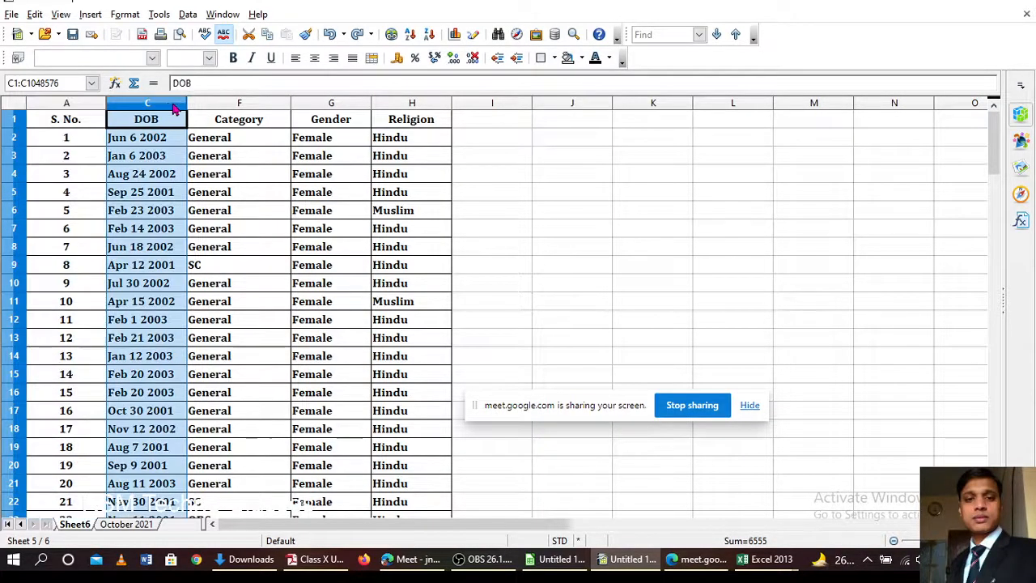
left_click(225, 105, "shift")
right_click(225, 105)
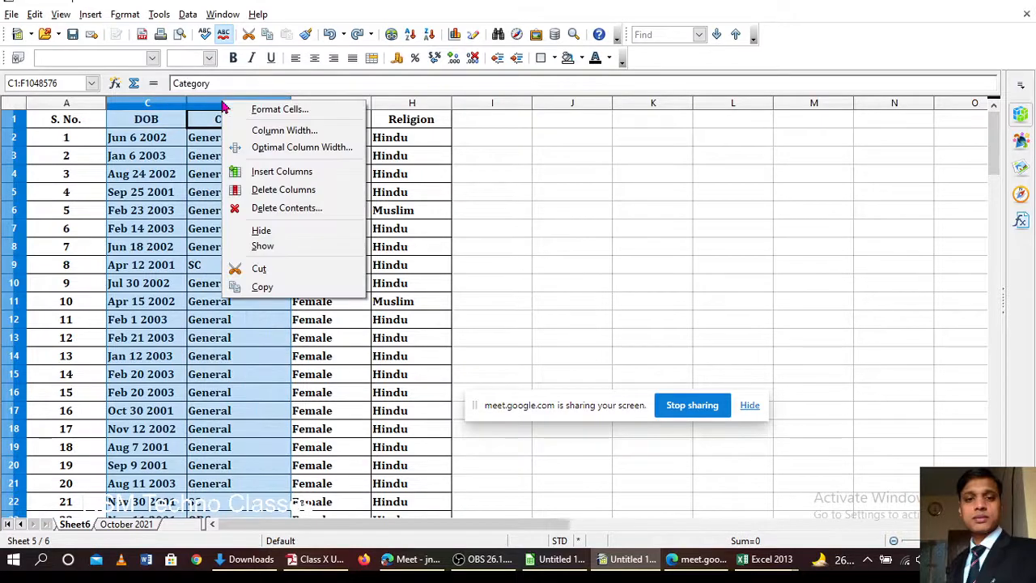
left_click(272, 247)
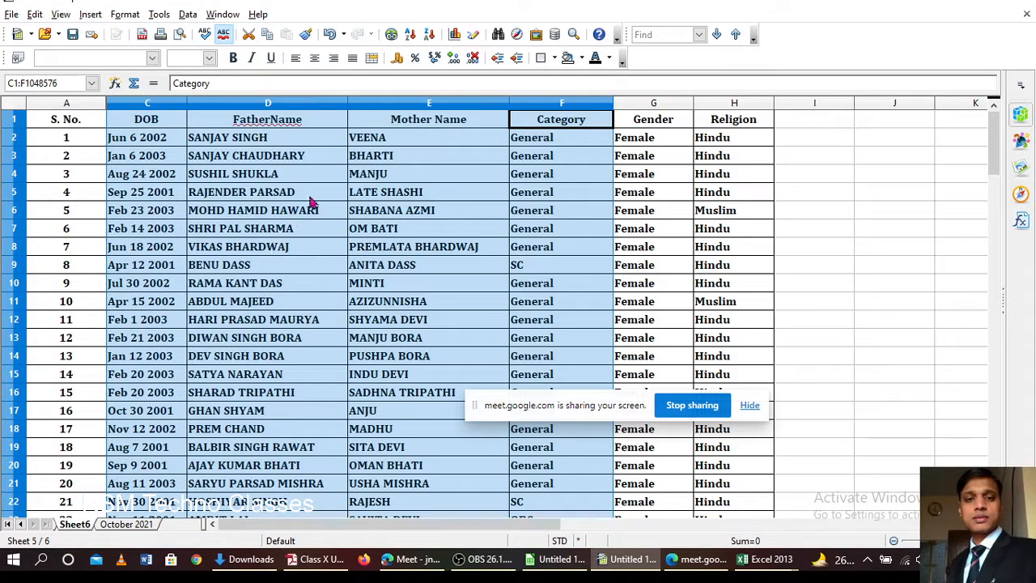
left_click(872, 233)
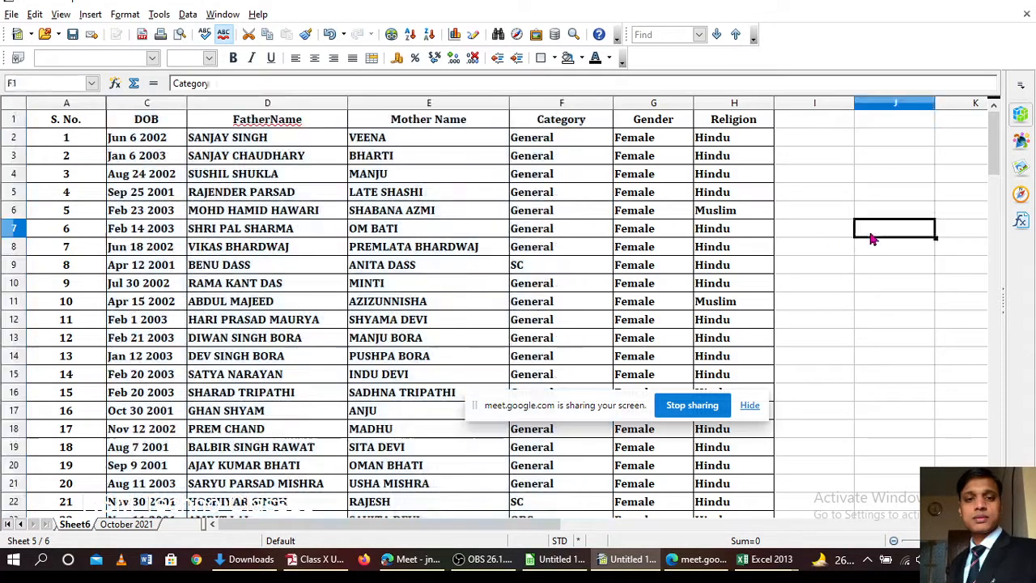
Step: Select the whole student list A1:H115 and open the Subtotals settings for it
left_click(69, 120)
scroll(567, 227, "down", 20)
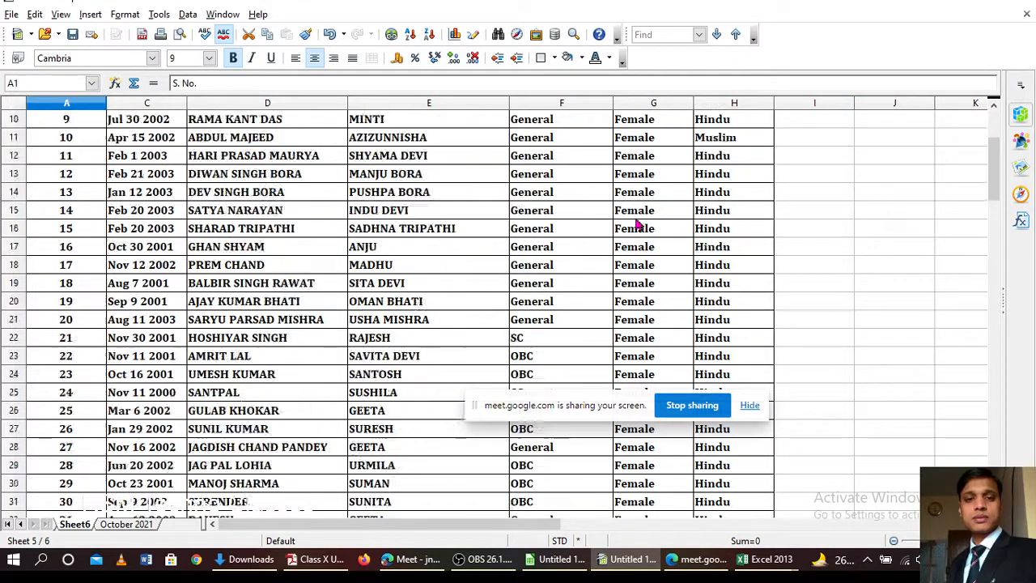
scroll(714, 435, "down", 8)
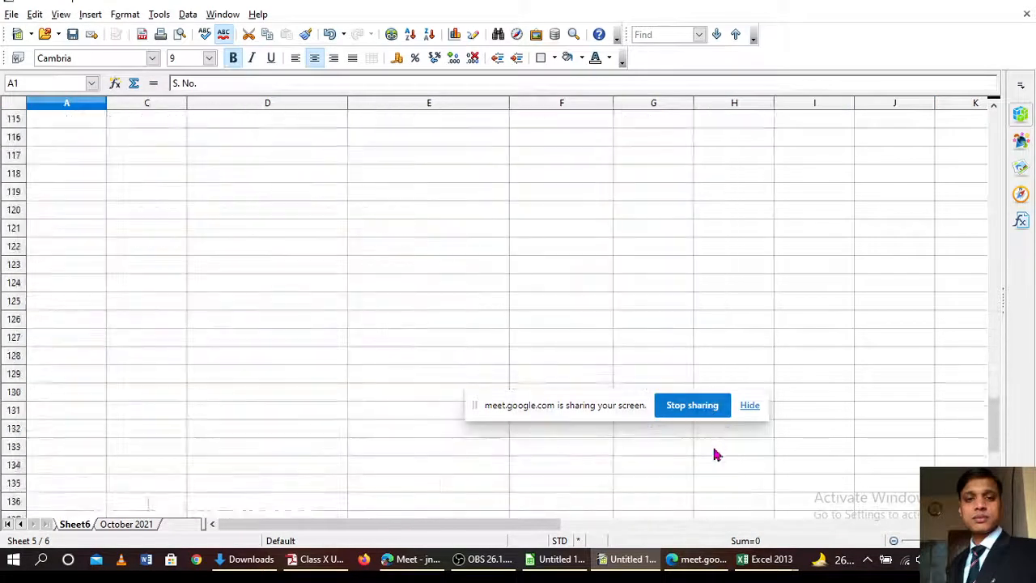
scroll(718, 445, "up", 4)
left_click(733, 354, "shift")
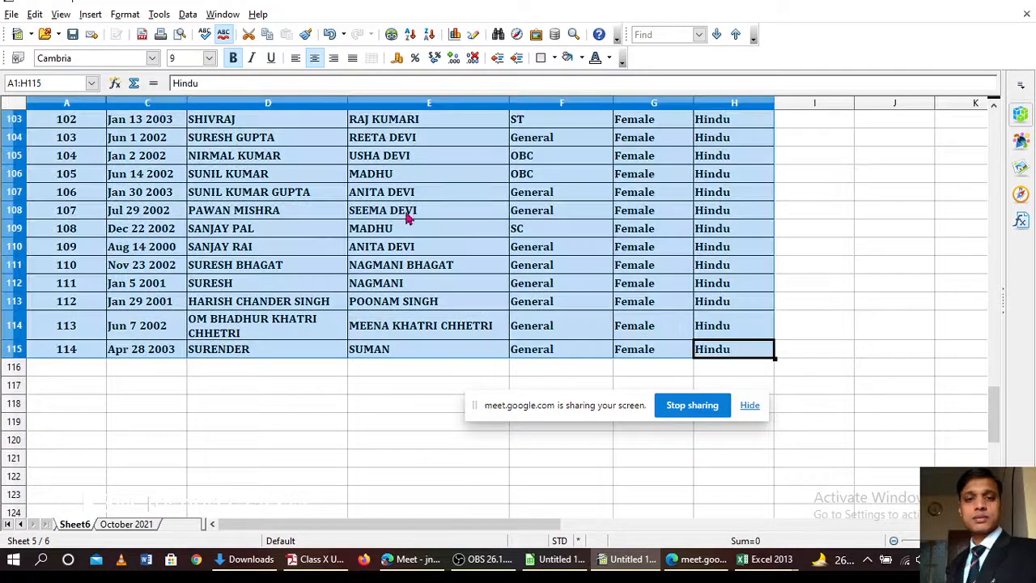
scroll(409, 219, "up", 8)
left_click(187, 14)
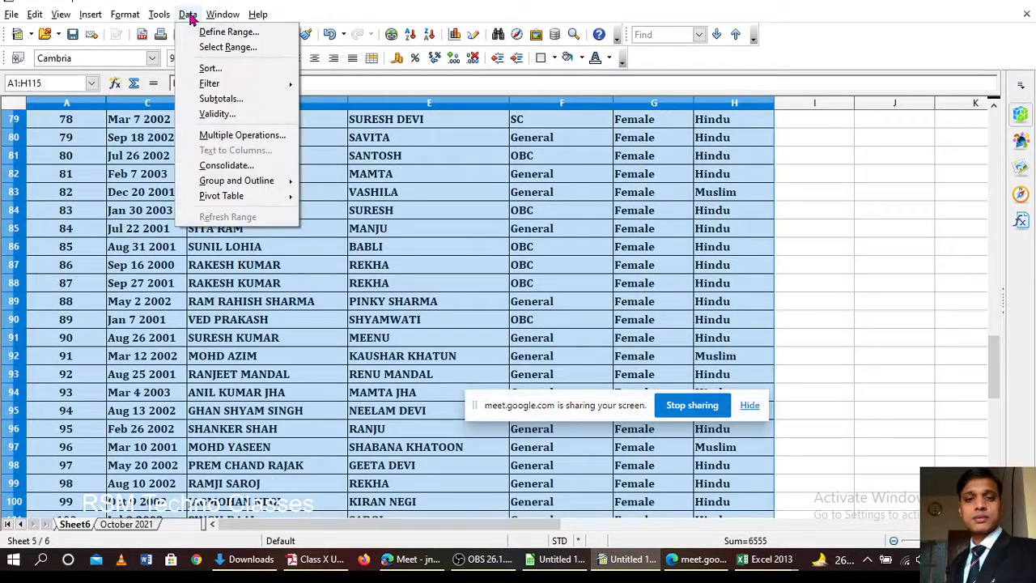
left_click(220, 99)
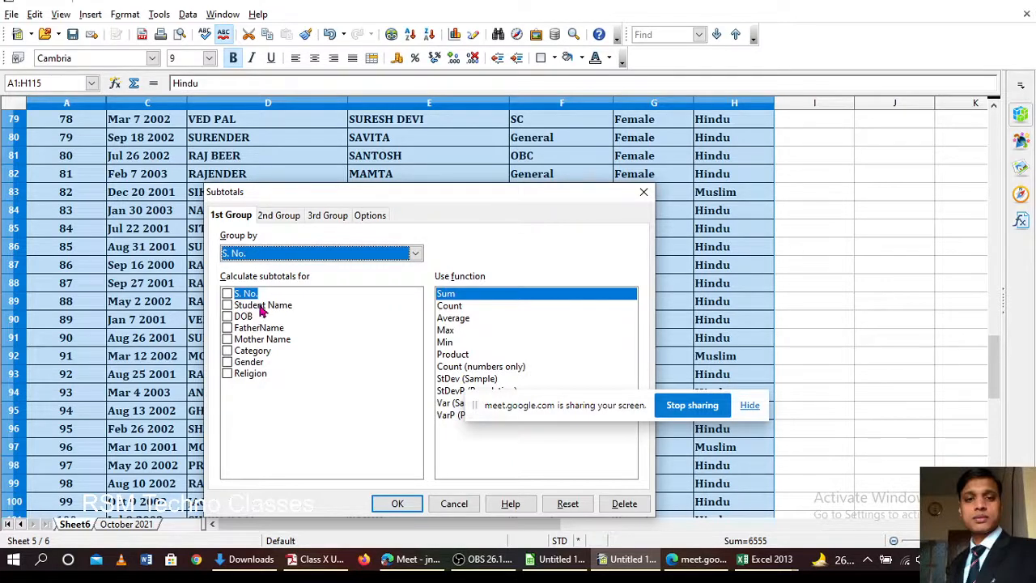
Step: Set the first group to count Category by S. No. and choose Religion for the second group
left_click(228, 351)
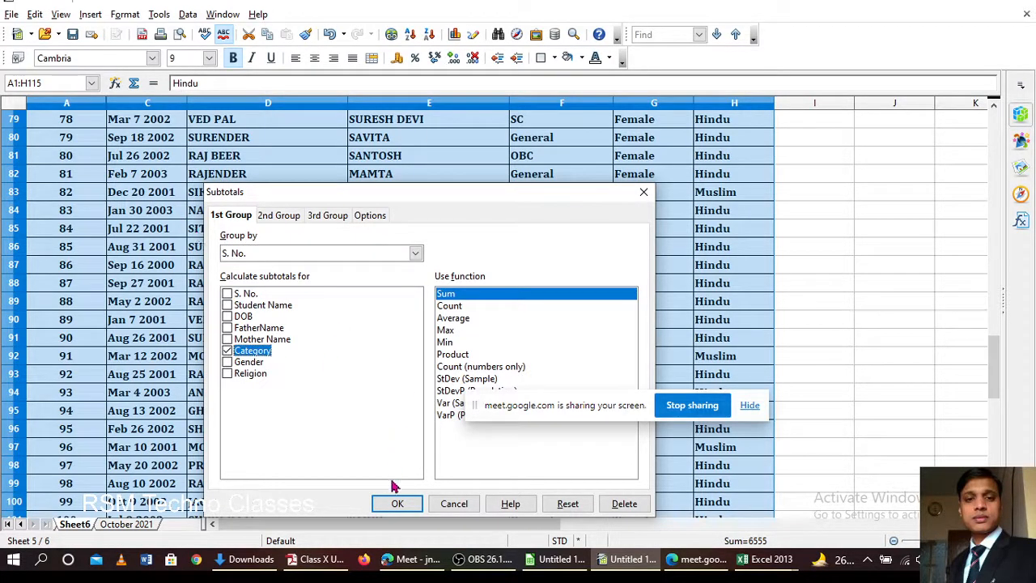
left_click(276, 217)
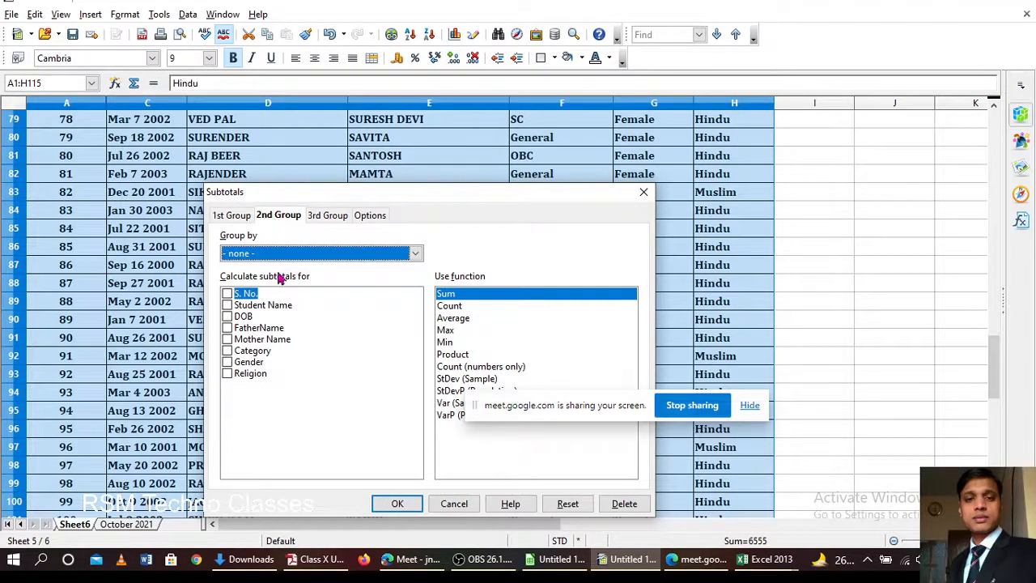
left_click(227, 378)
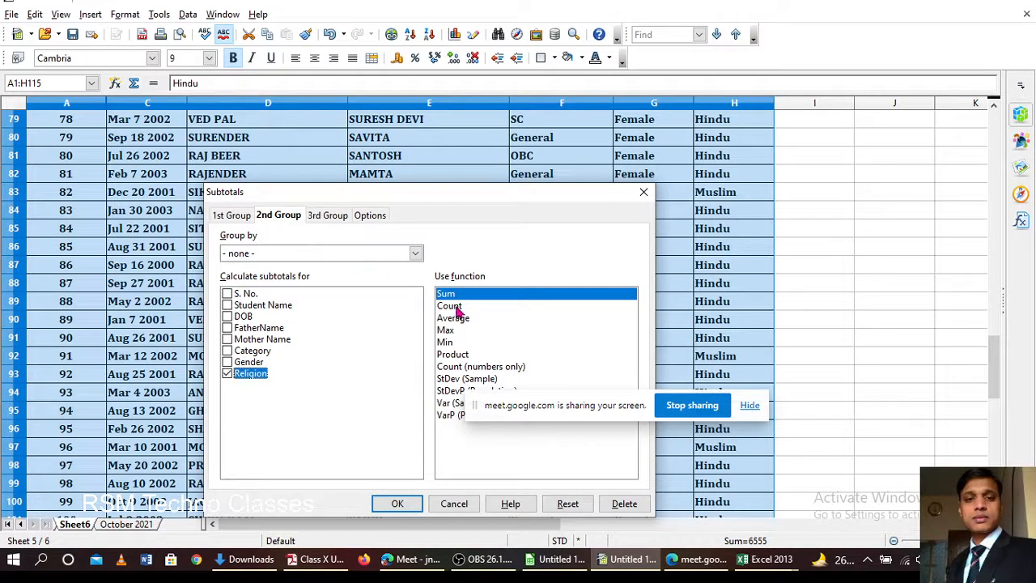
left_click(235, 215)
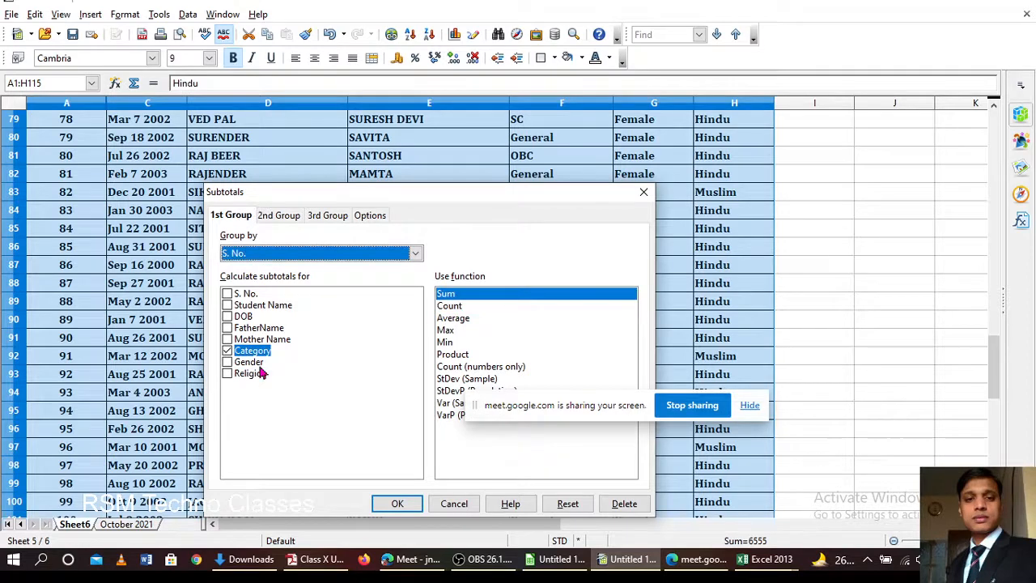
left_click(456, 308)
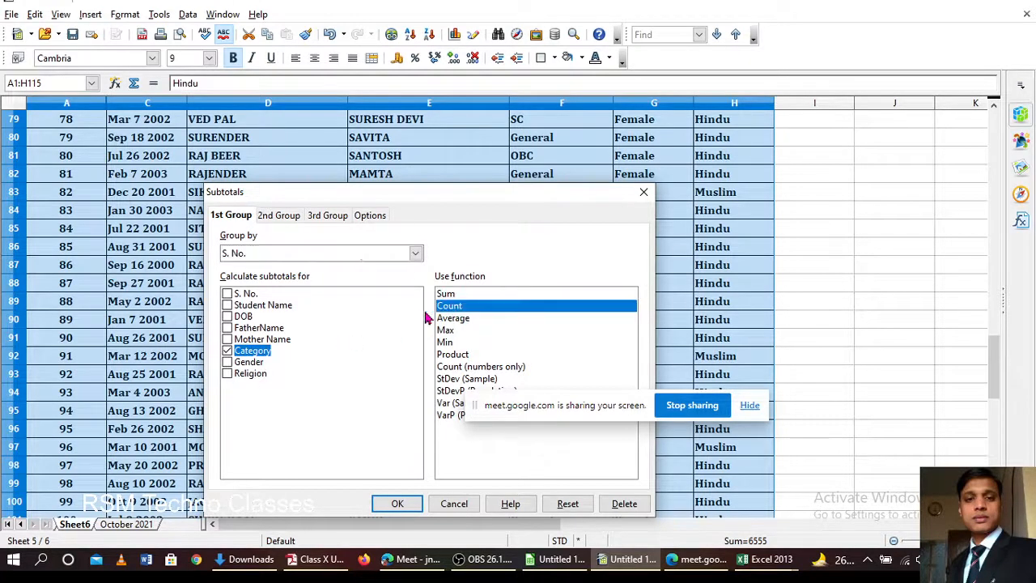
left_click(278, 217)
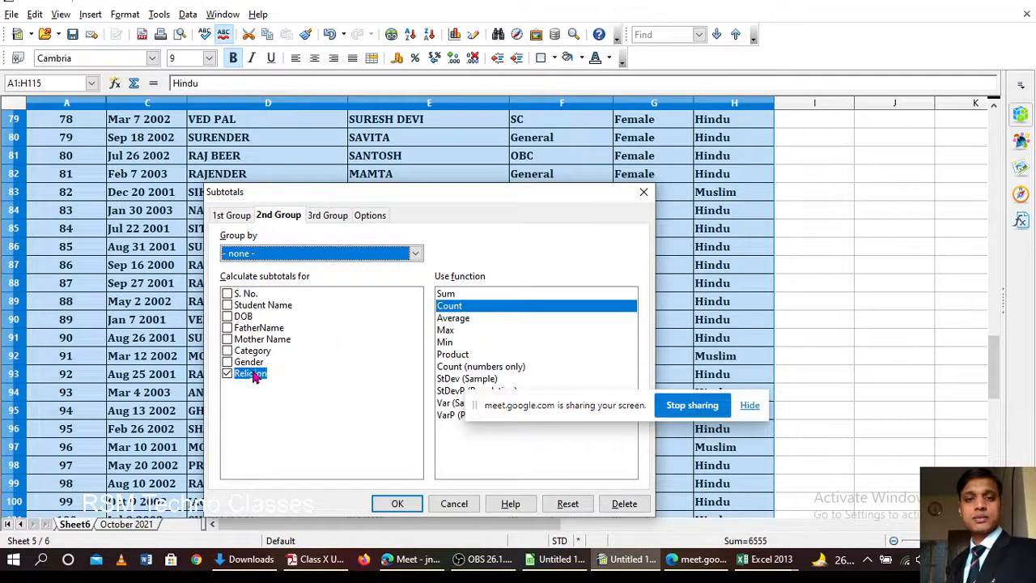
Step: Choose Student Name with the Count function in the third group and apply the subtotals with the default sort options
left_click(329, 216)
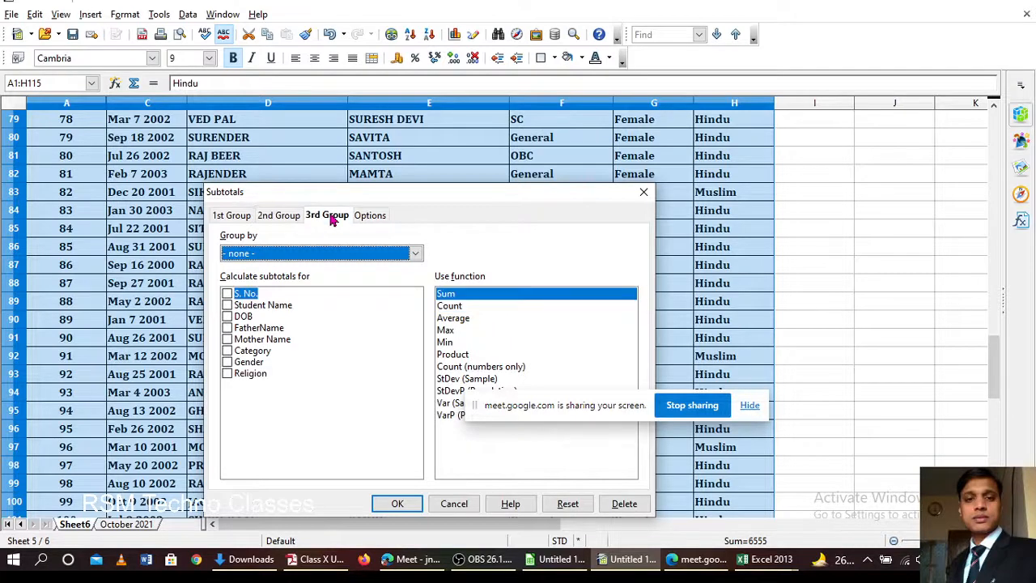
left_click(228, 305)
left_click(446, 308)
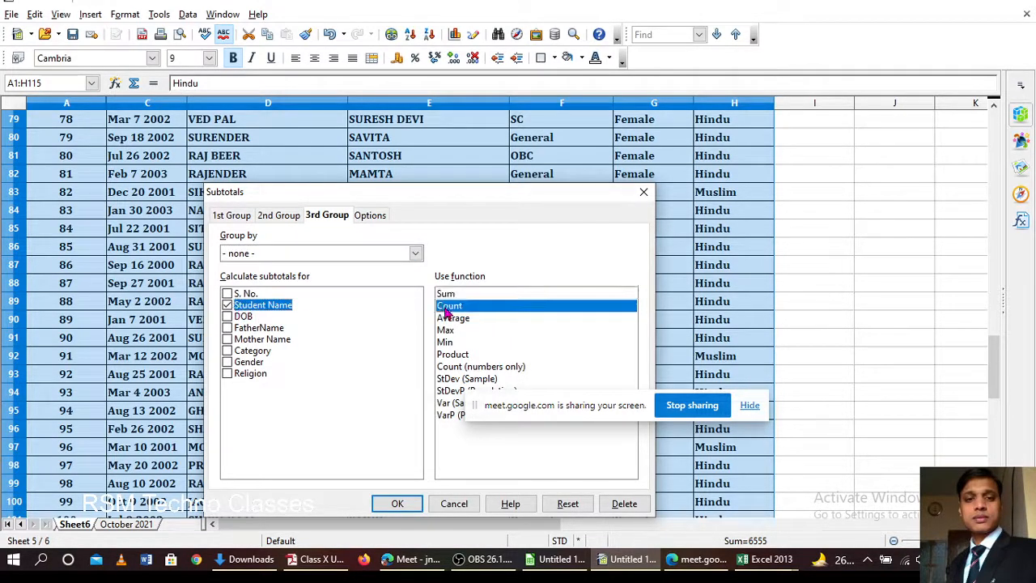
left_click(371, 217)
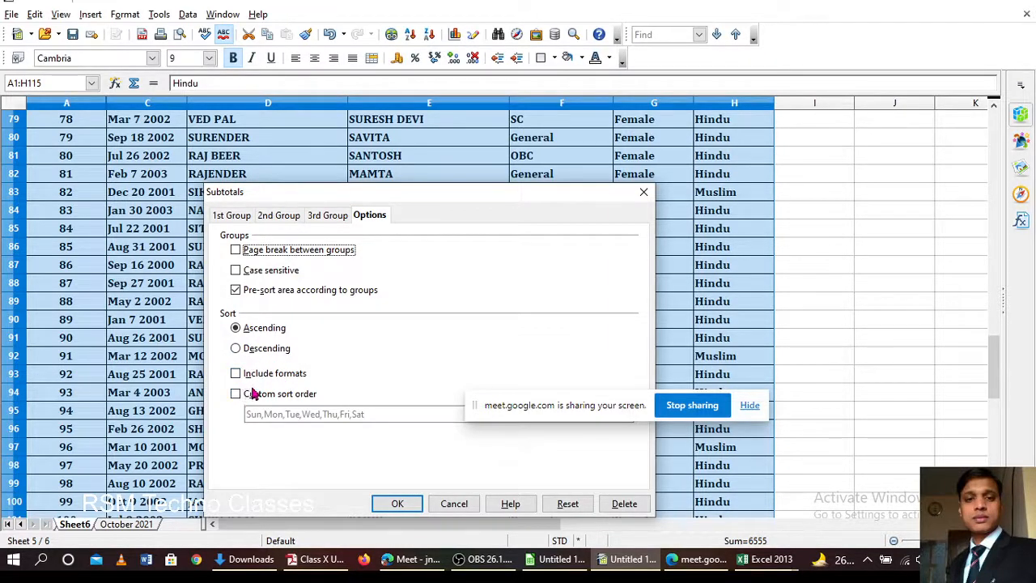
left_click(490, 409)
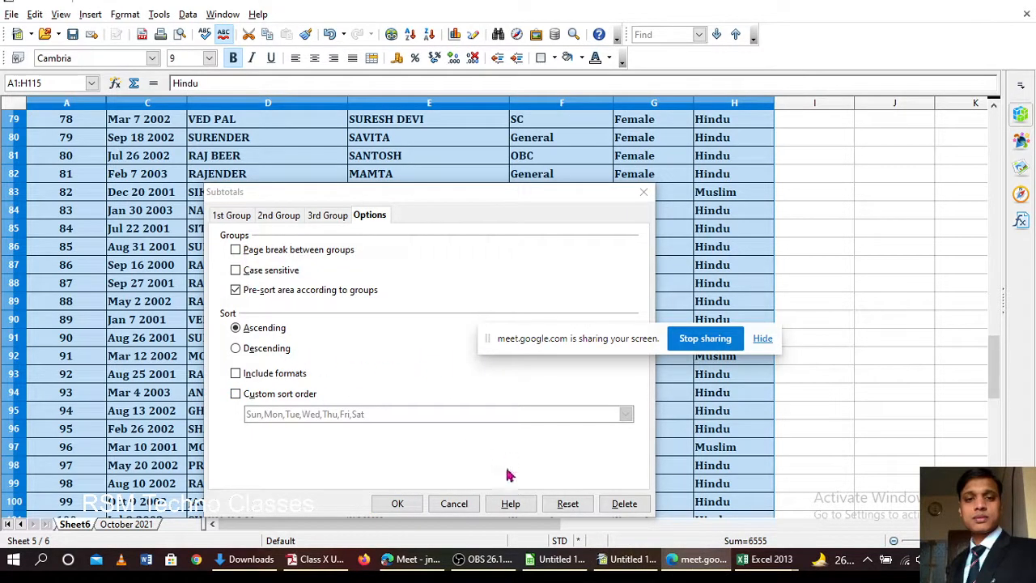
left_click(398, 504)
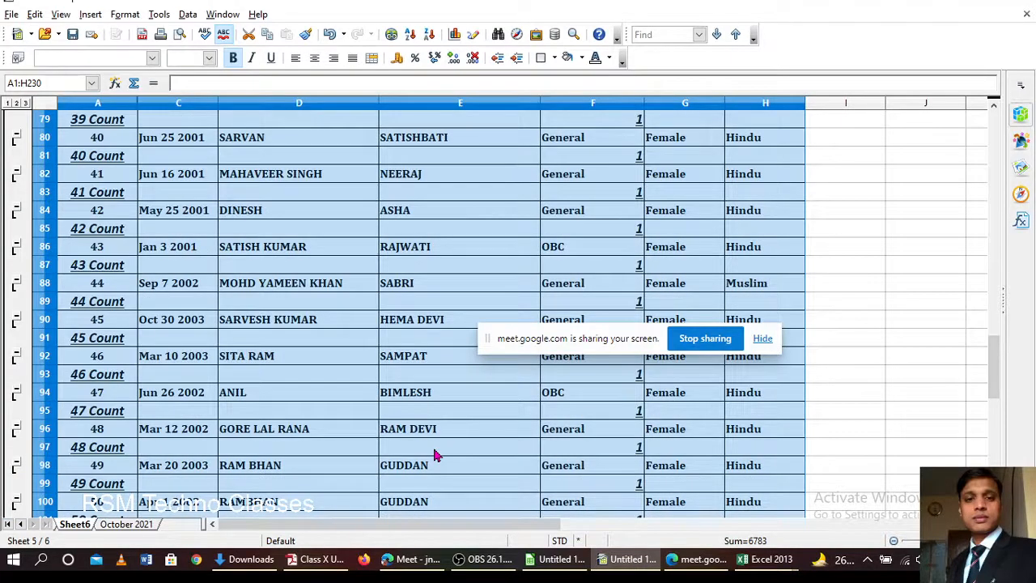
Step: Review the count row under each serial number and undo the subtotals on the student list
scroll(182, 296, "up", 9)
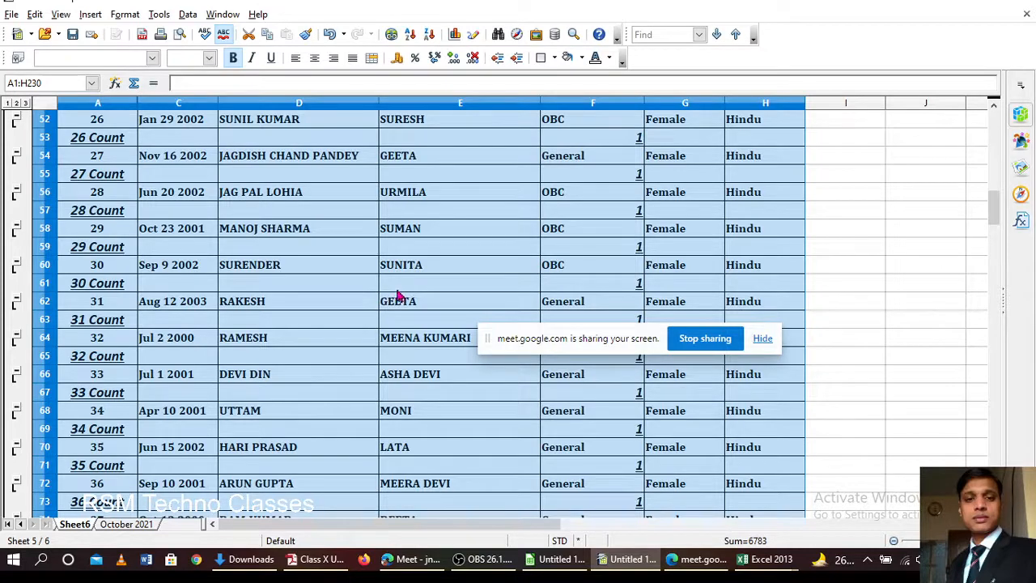
scroll(397, 295, "up", 5)
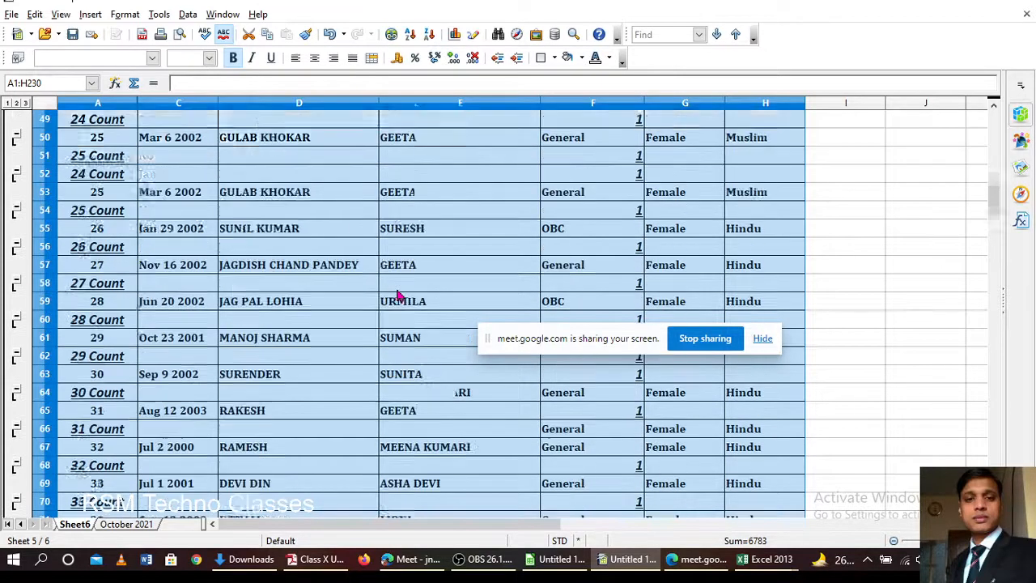
scroll(397, 296, "up", 9)
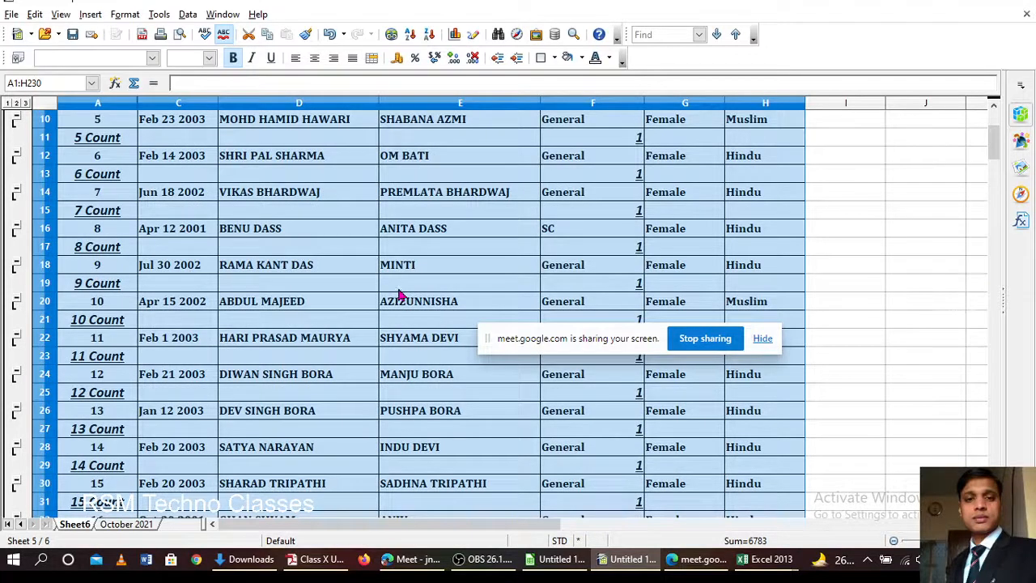
key("ctrl+z")
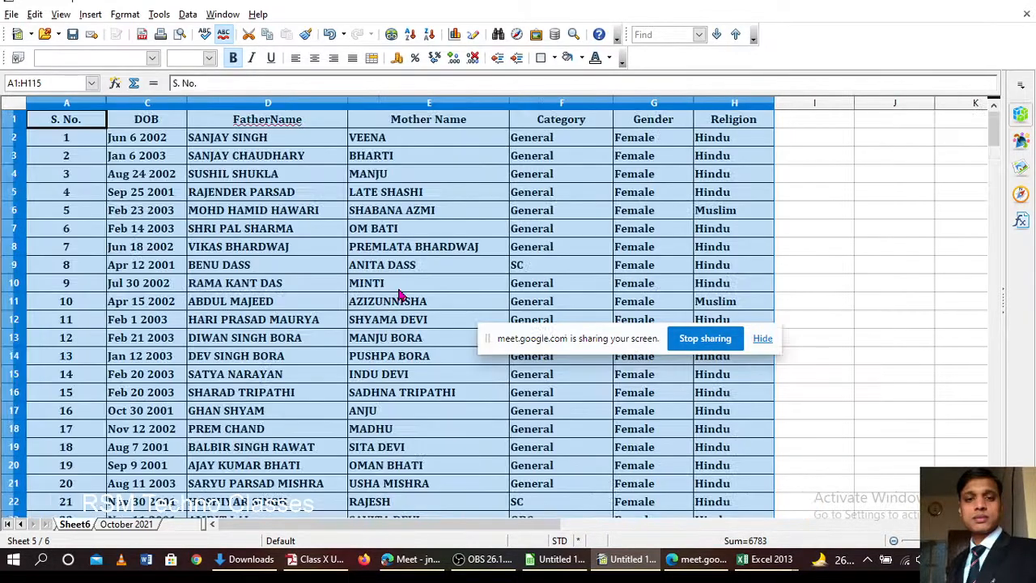
left_click(364, 162)
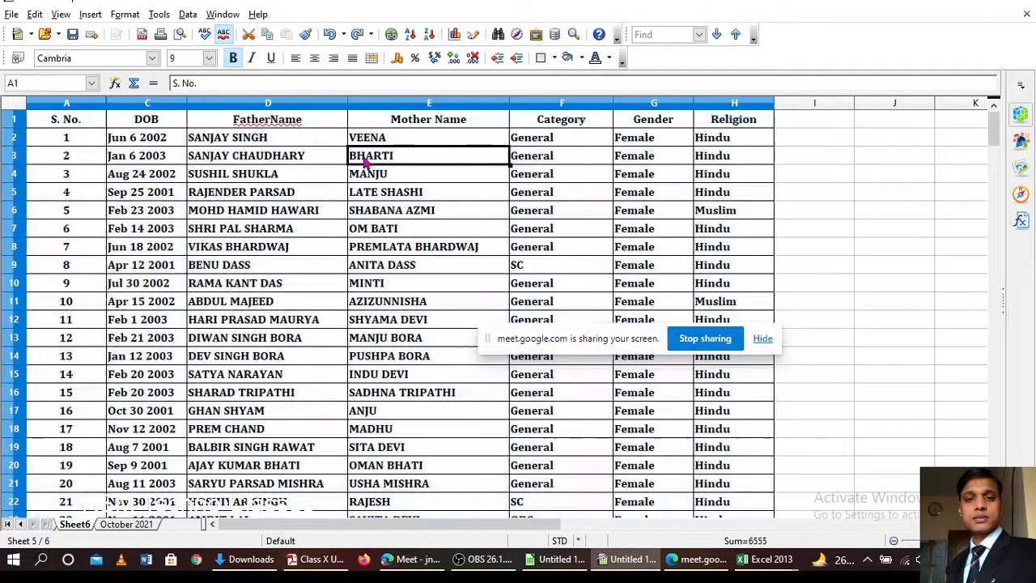
Step: Start subtotals on the entire sheet, counting Category by S. No. in the first group
left_click(58, 118)
key("ctrl+a")
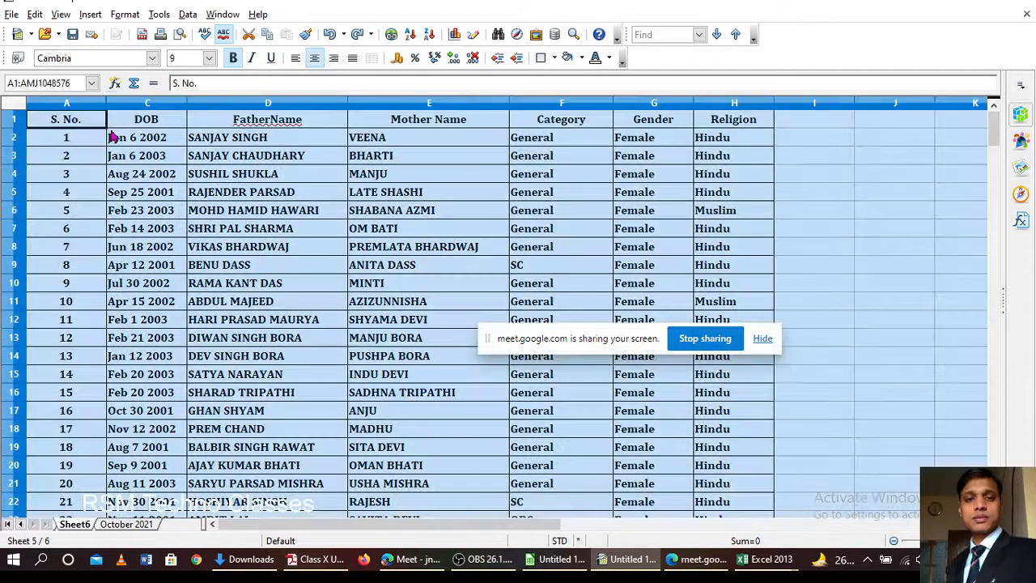
left_click(186, 14)
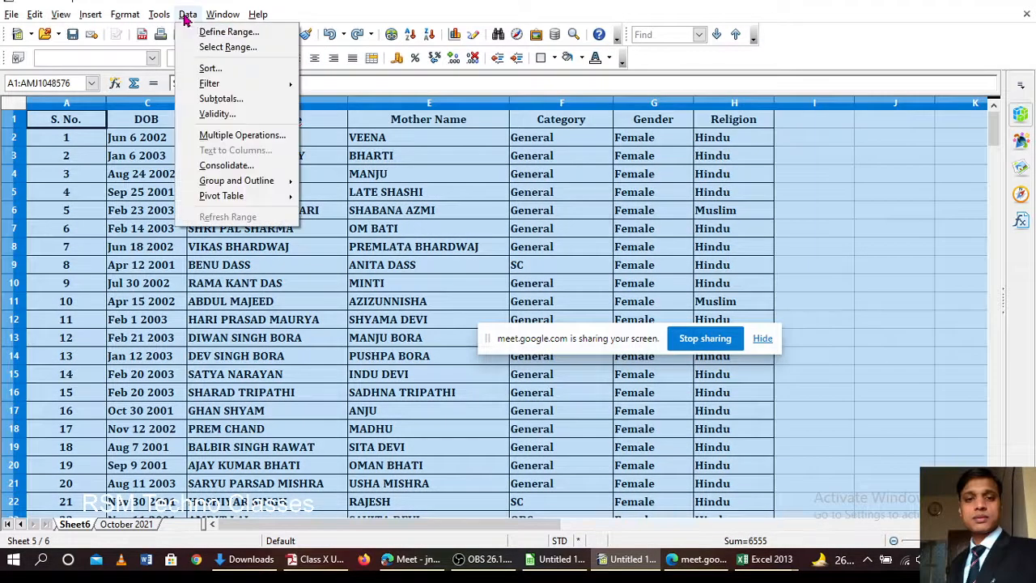
left_click(231, 100)
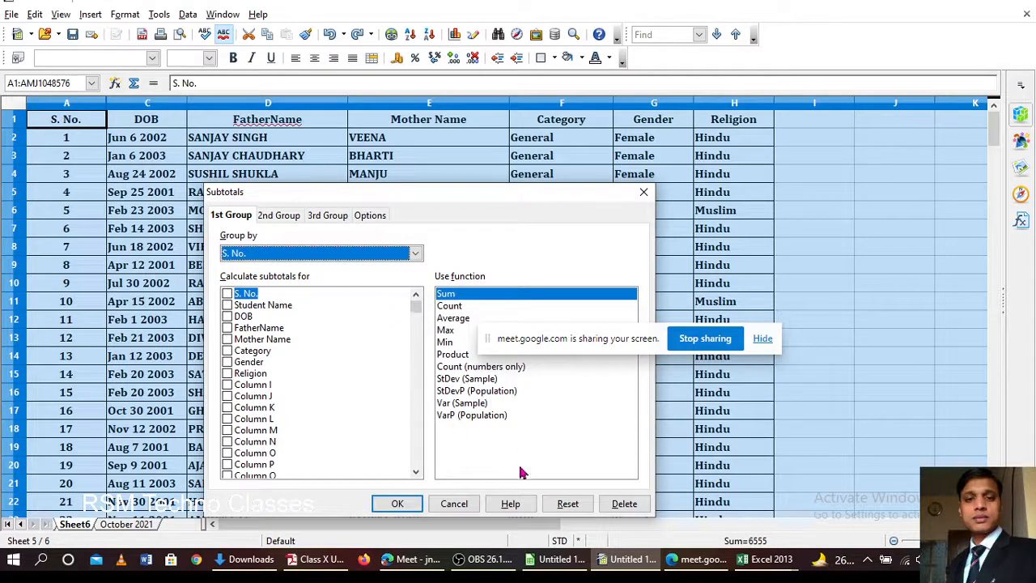
left_click(228, 351)
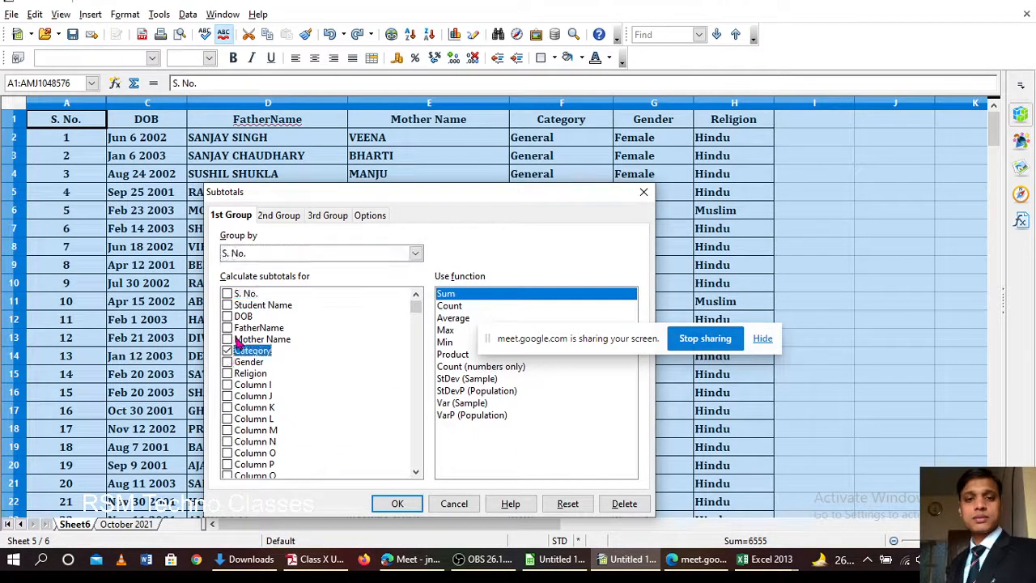
left_click(446, 307)
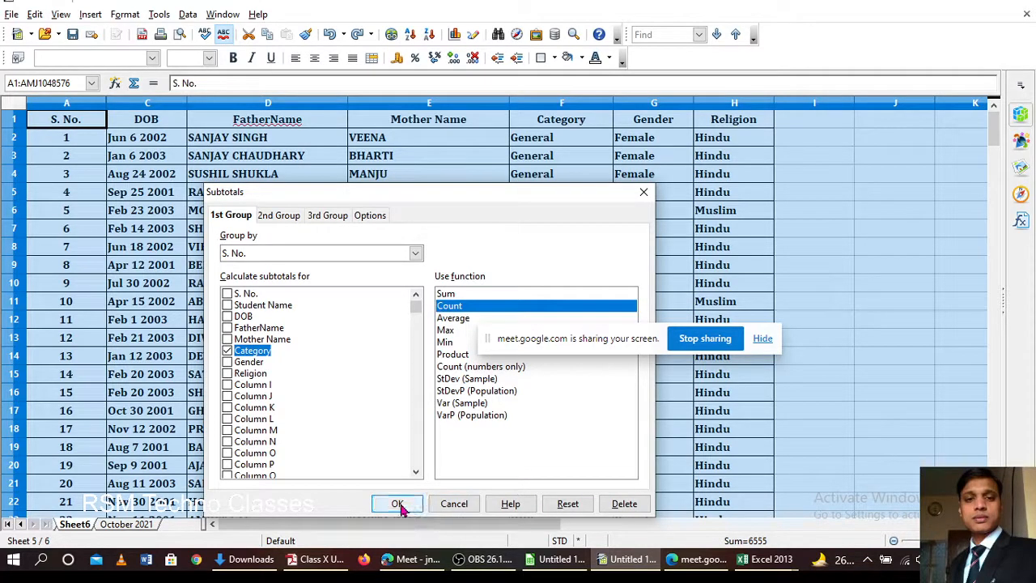
Step: Apply the subtotals with Religion set to Count in the second group, and undo them
left_click(275, 216)
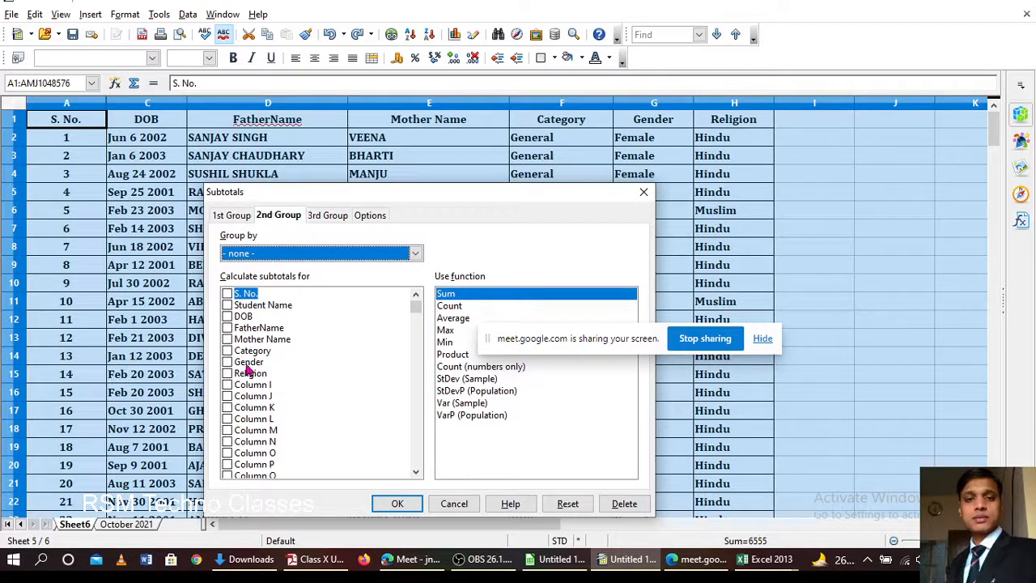
left_click(227, 374)
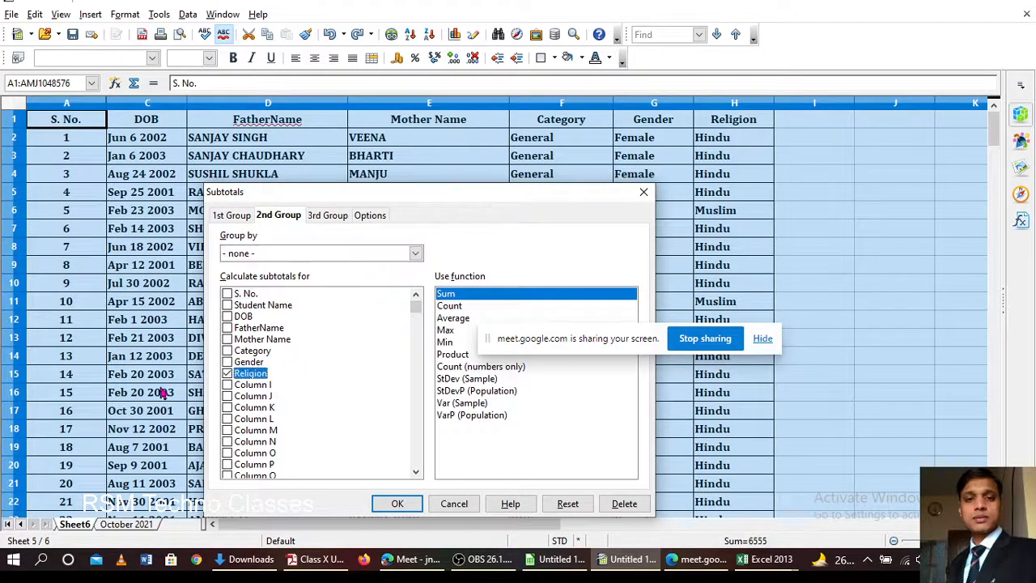
left_click(447, 307)
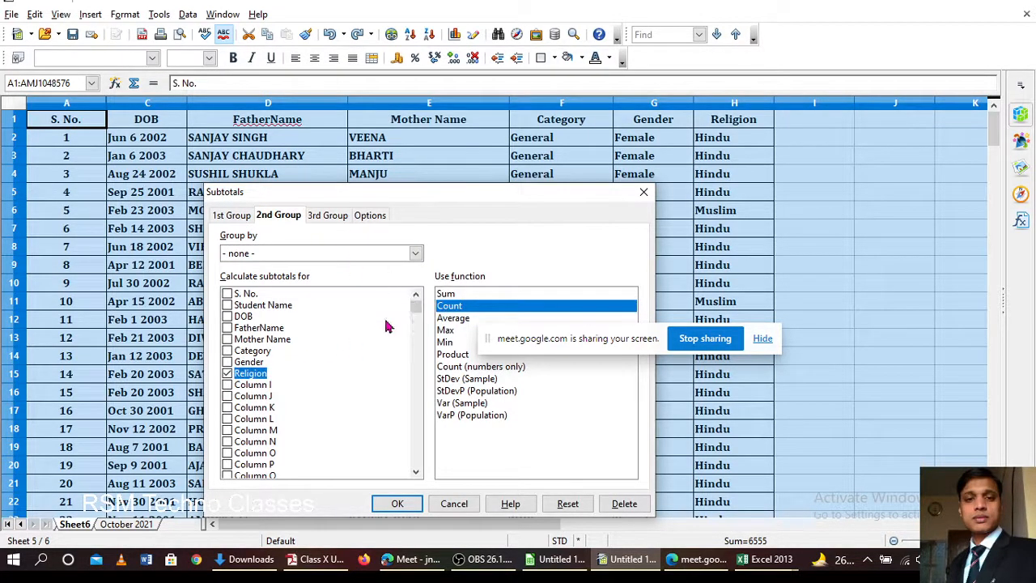
left_click(397, 503)
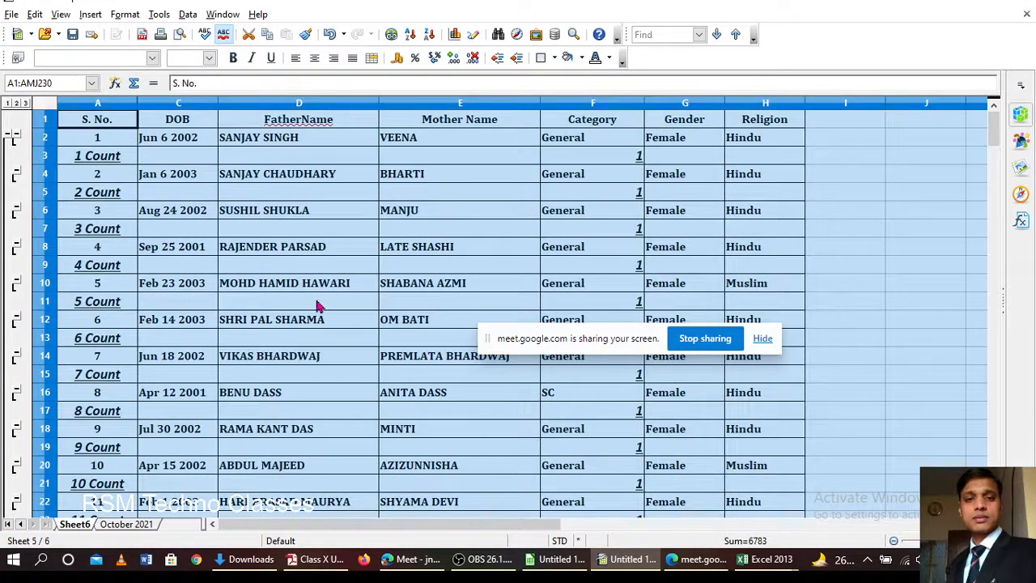
key("ctrl+z")
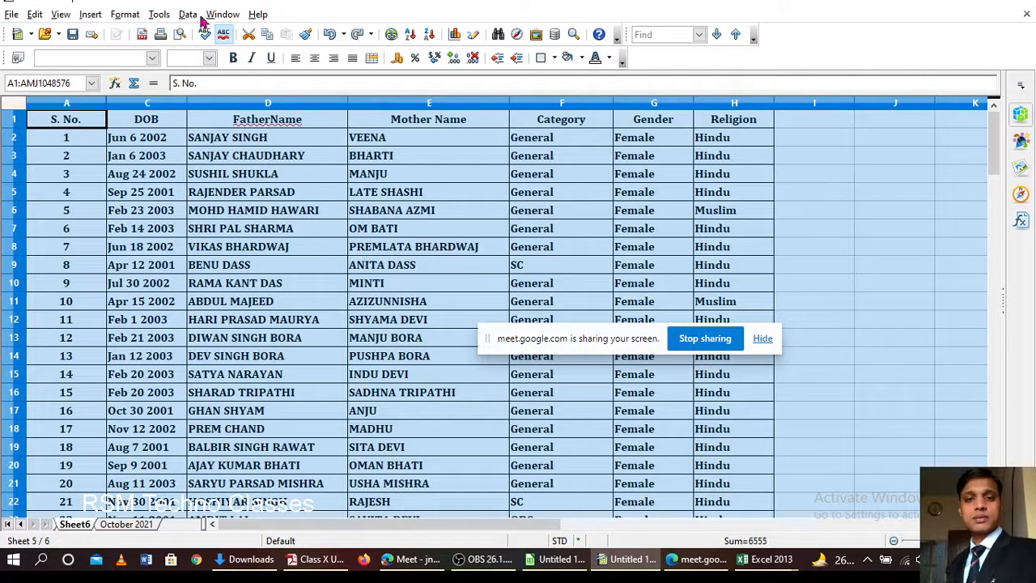
left_click(209, 15)
left_click(219, 16)
left_click(185, 17)
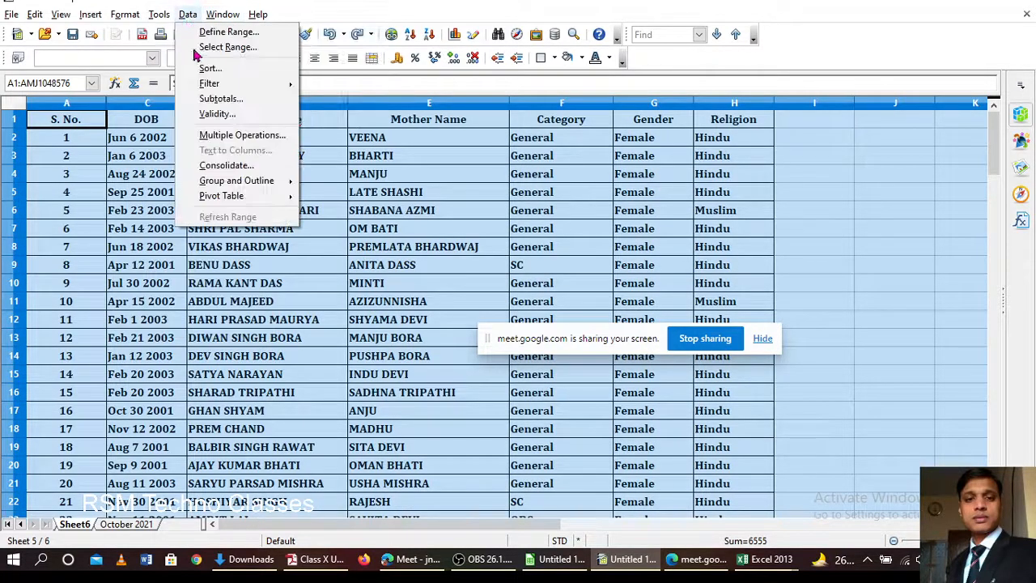
left_click(227, 166)
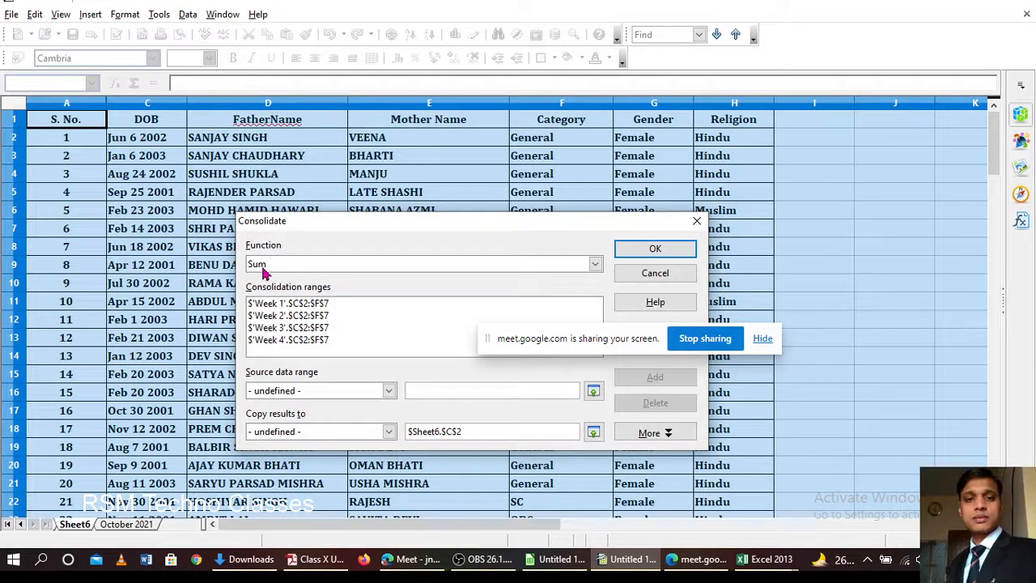
left_click(696, 221)
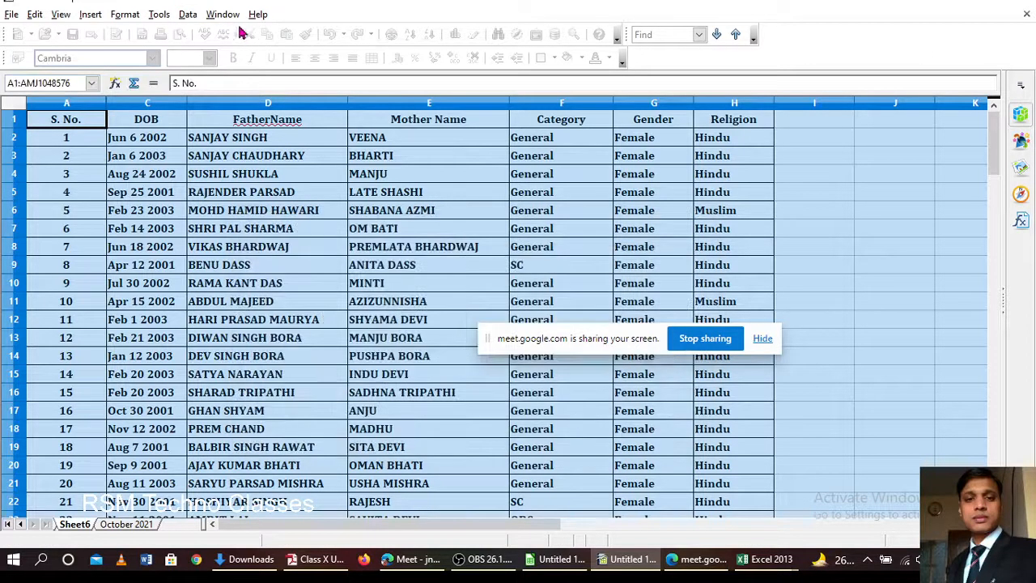
Step: Apply subtotals that sum Category by S. No. on the student list, and undo them
left_click(187, 15)
left_click(259, 144)
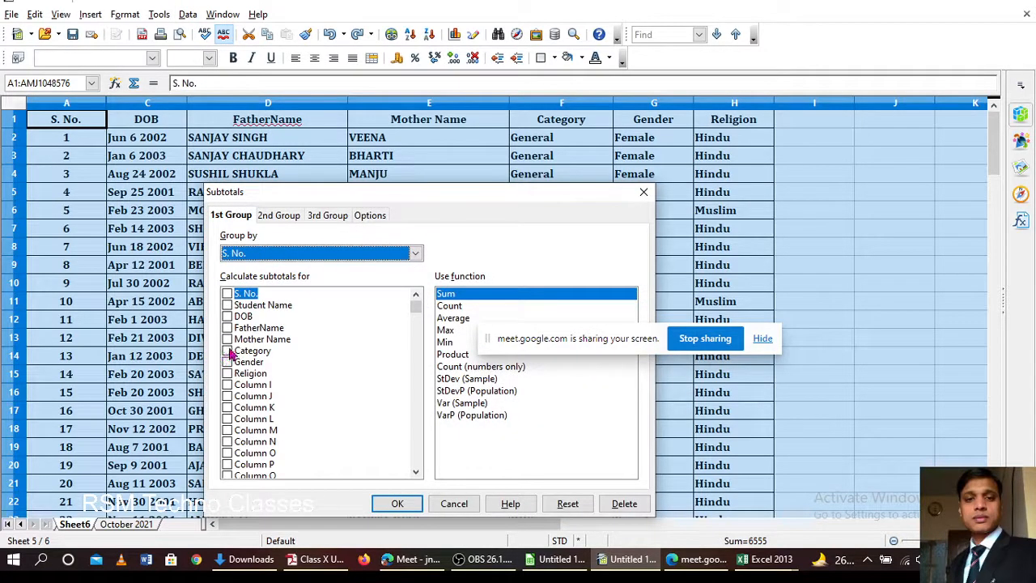
left_click(228, 351)
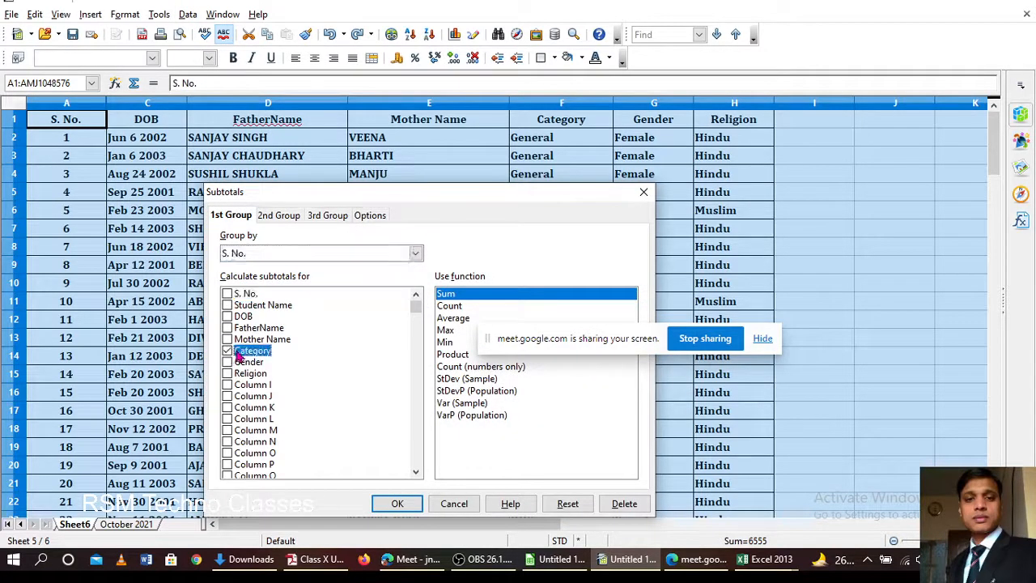
left_click(397, 504)
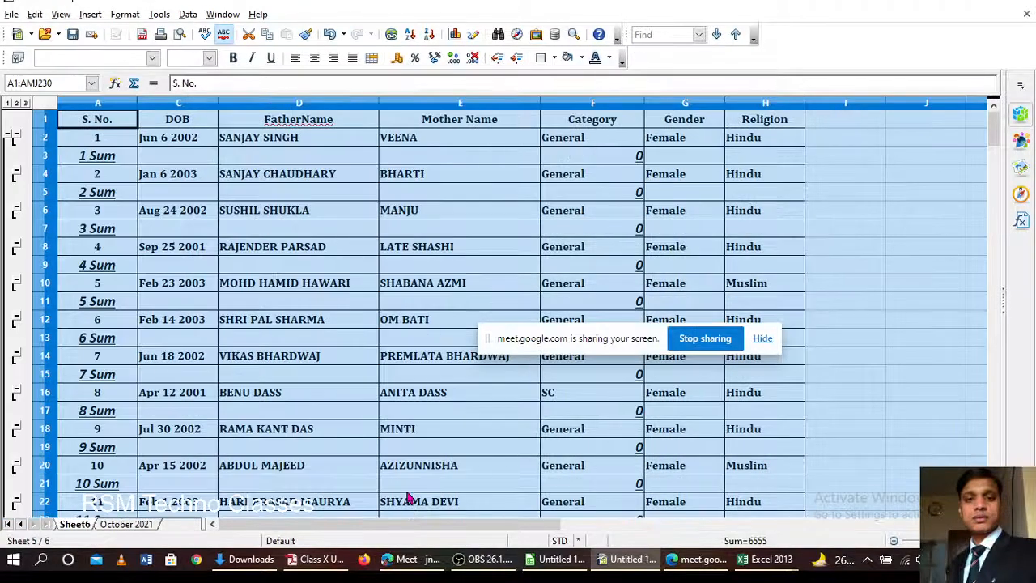
key("ctrl+z")
Step: Apply subtotals to the student list, counting Category by S. No. in the first group
left_click(187, 14)
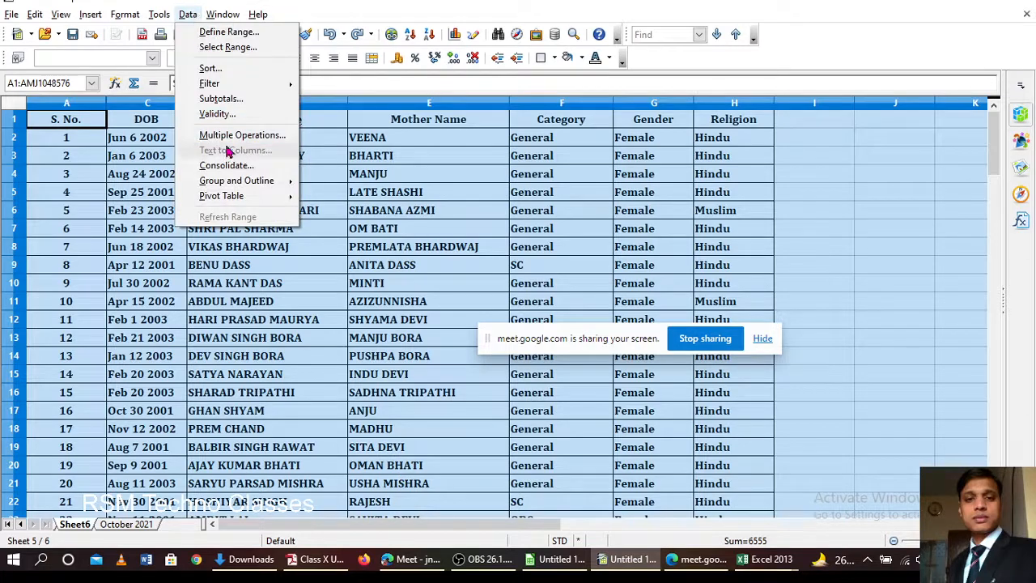
left_click(222, 99)
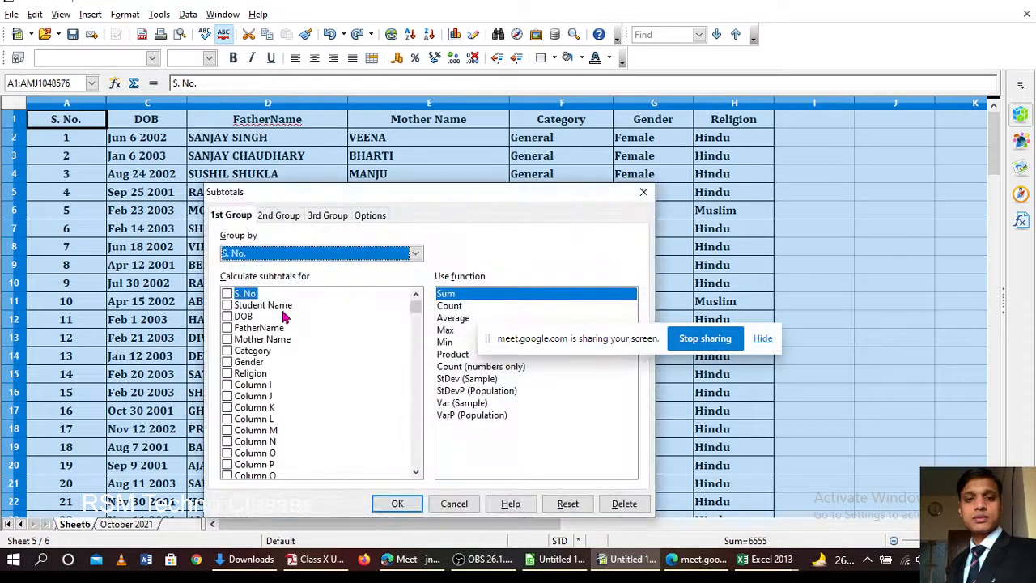
left_click(228, 350)
left_click(446, 306)
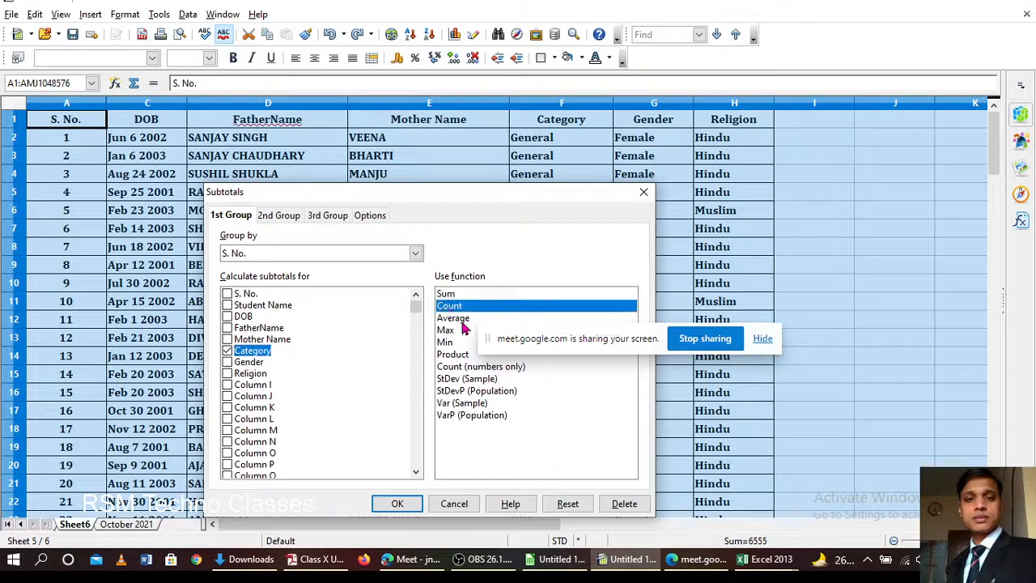
left_click(396, 504)
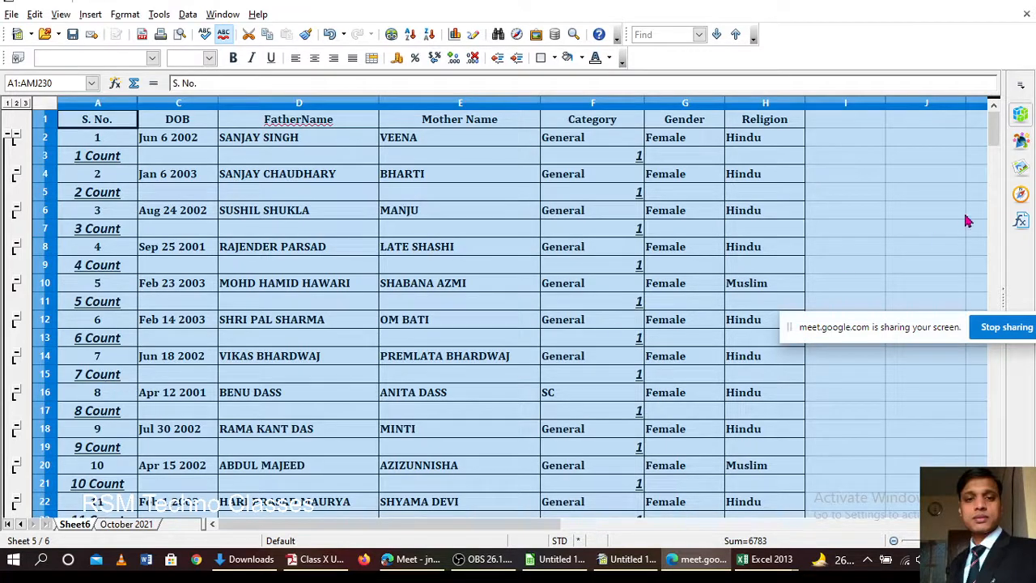
Step: Review the count rows under the serial numbers, and collapse the outline from the first record's group down to the grand total row
left_click(920, 214)
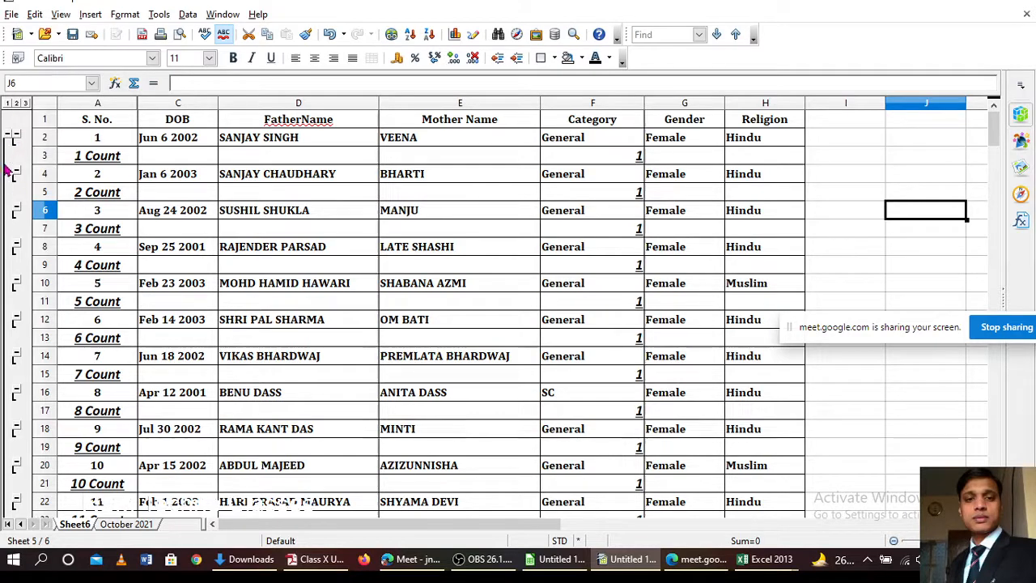
scroll(292, 351, "up", 1)
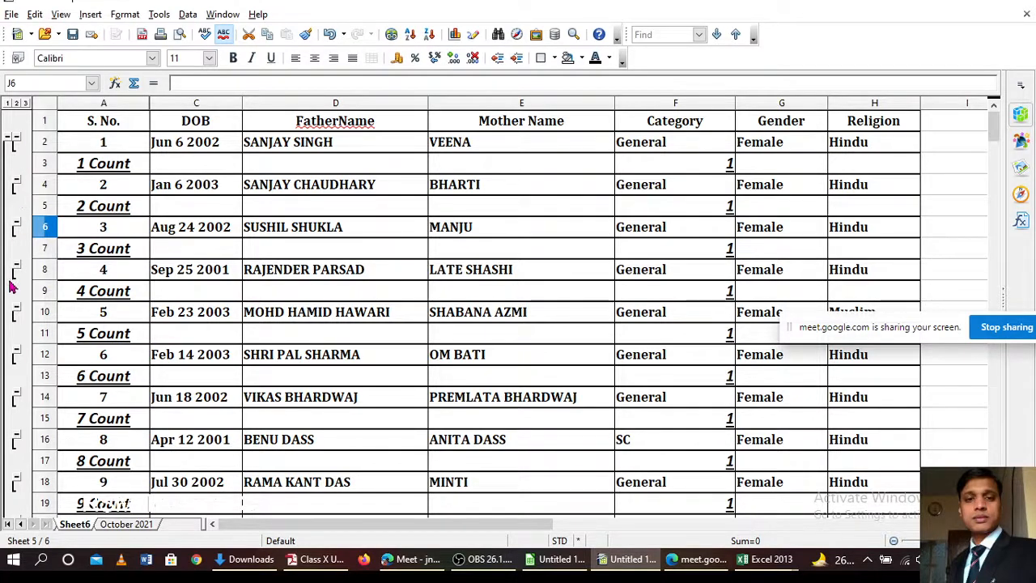
scroll(24, 308, "down", 1)
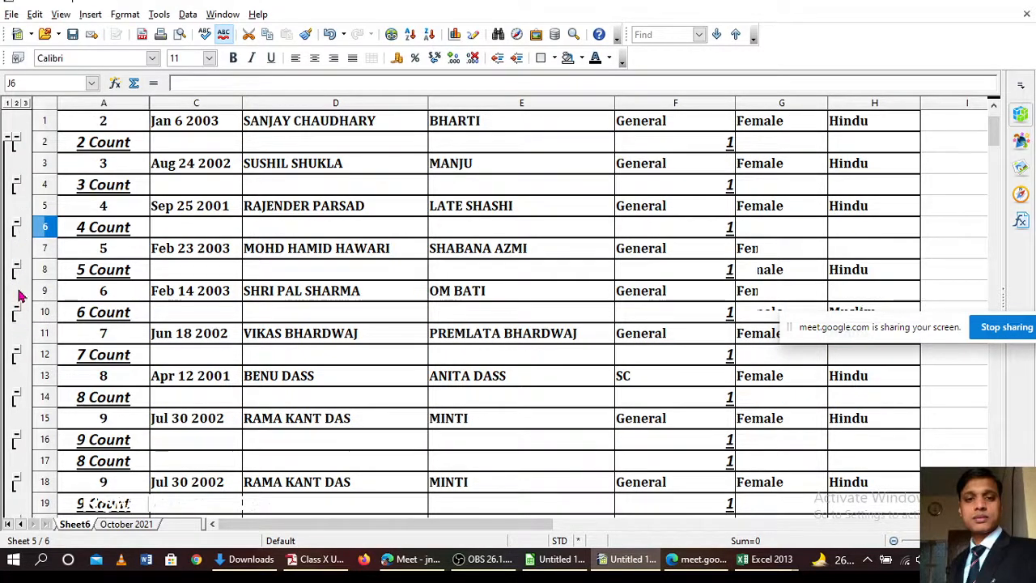
scroll(11, 203, "down", 1)
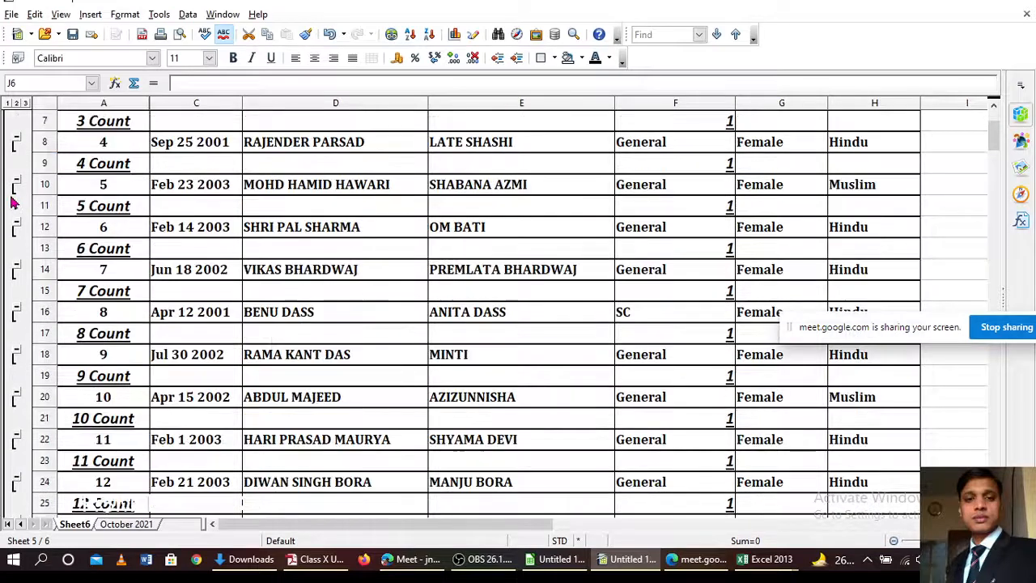
scroll(20, 182, "up", 2)
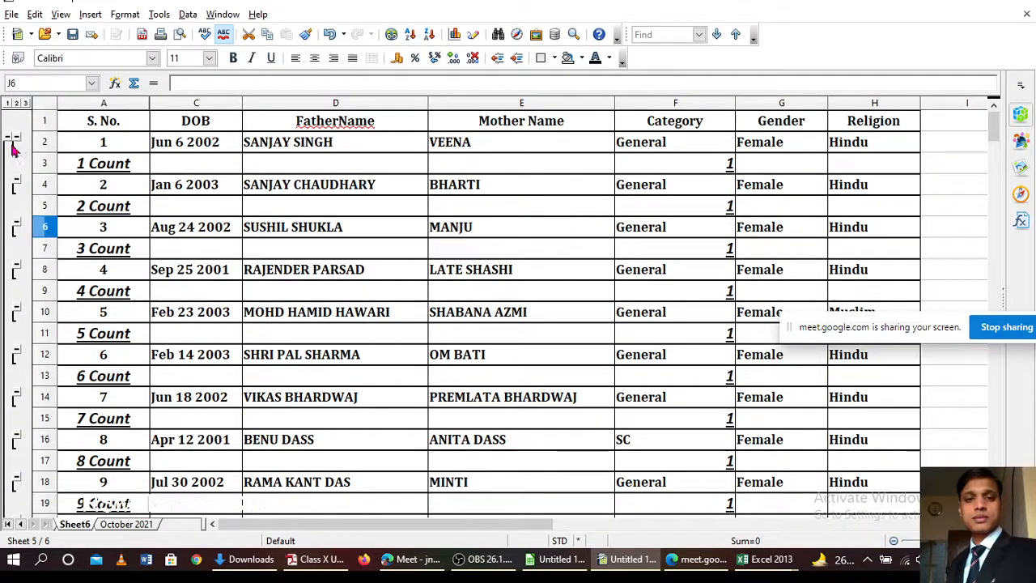
left_click(15, 139)
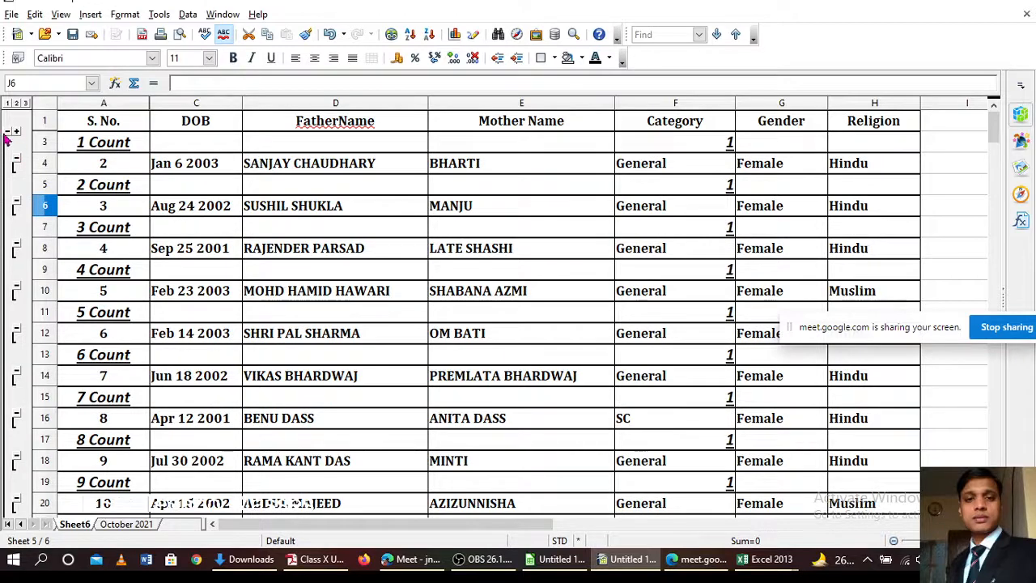
left_click(8, 134)
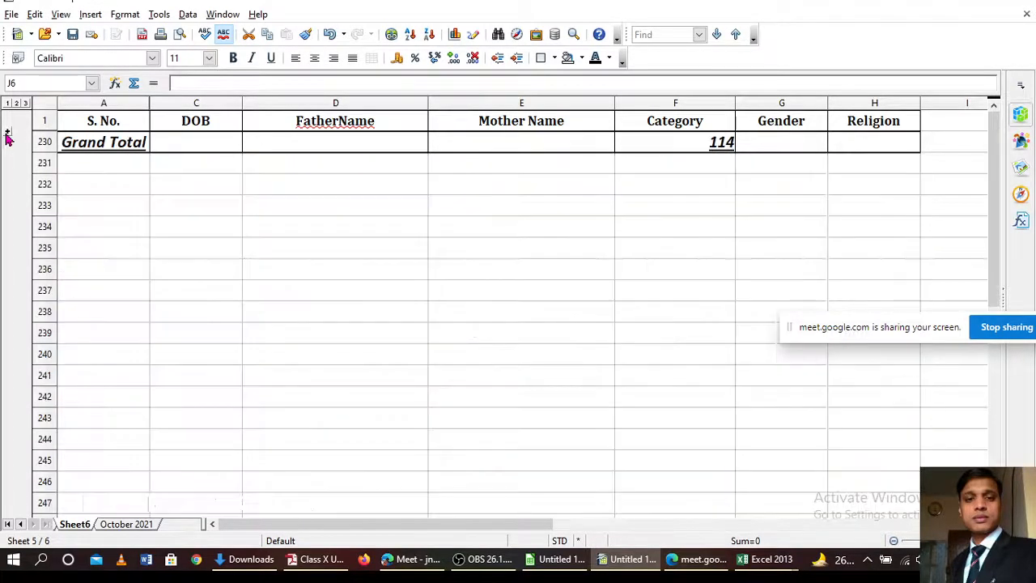
Step: Examine the formula behind the Category grand total and the contents of the Grand Total label cell
double_click(720, 142)
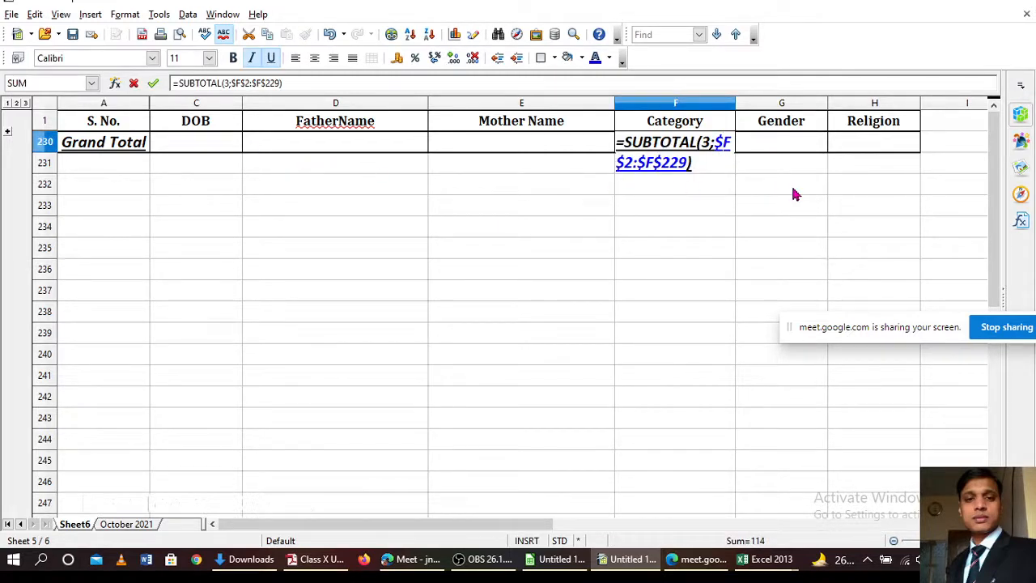
key("Return")
left_click(61, 144)
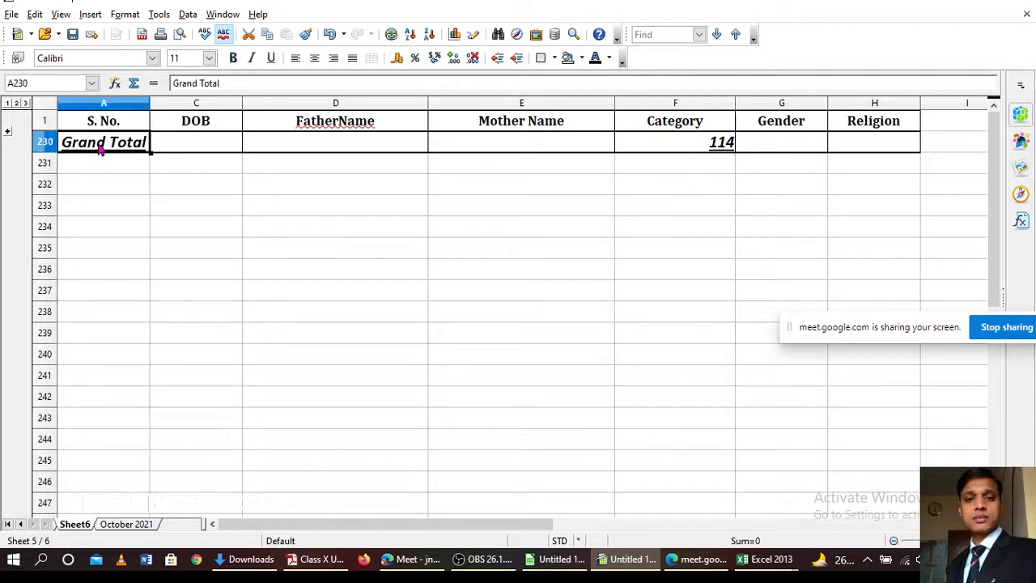
double_click(99, 142)
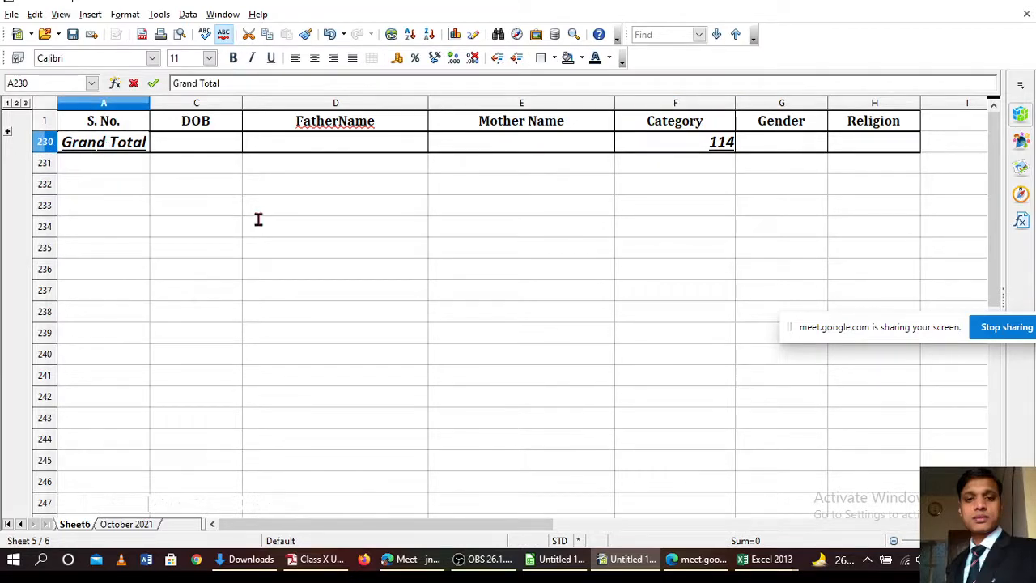
Step: Undo the outline collapse and the Category count subtotals to restore the plain student list
left_click(7, 131)
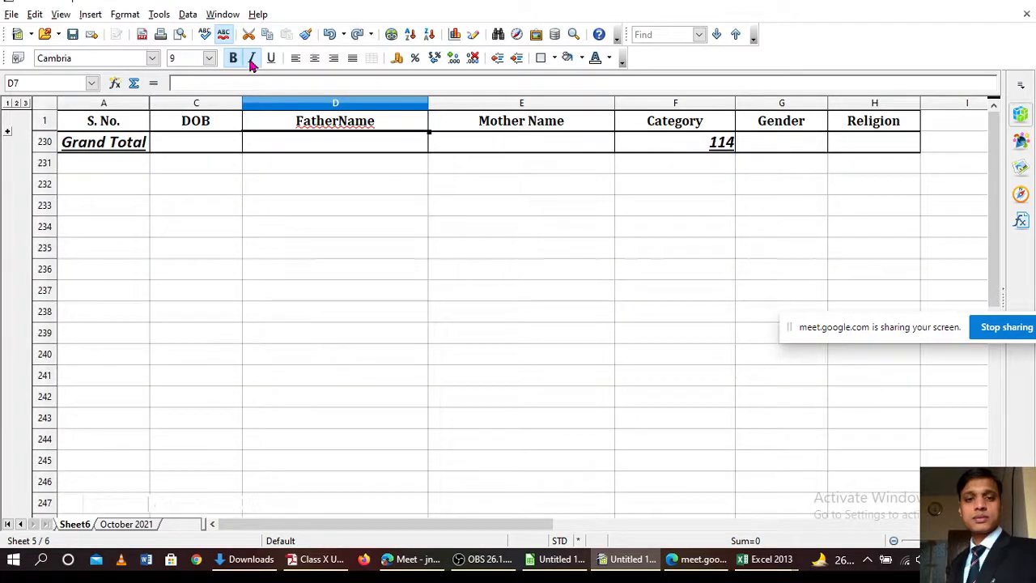
key("ctrl+z")
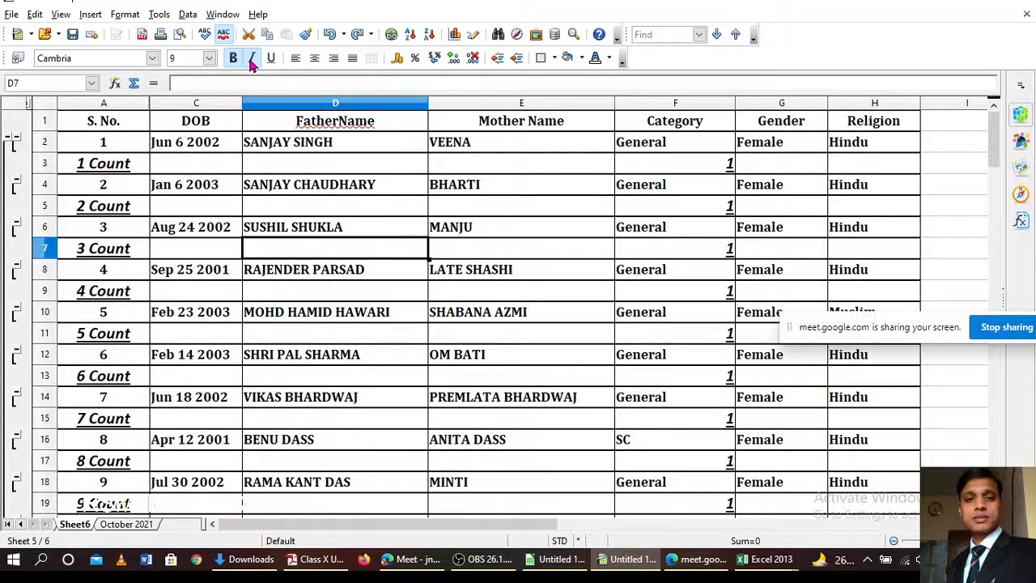
key("ctrl+z")
Step: Reapply the first-group subtotals with Category set to Count by S. No., and undo them again
left_click(186, 15)
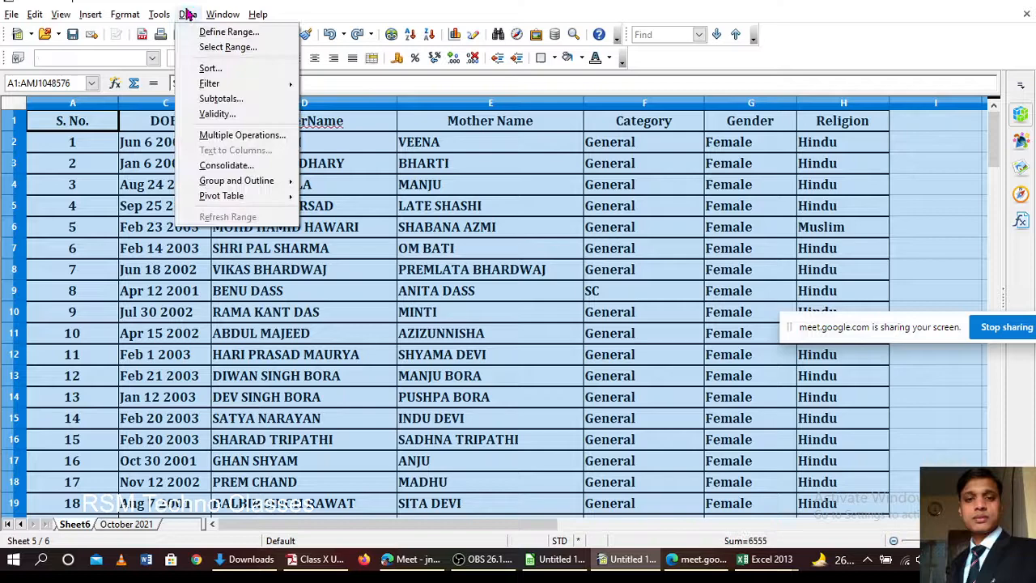
left_click(216, 98)
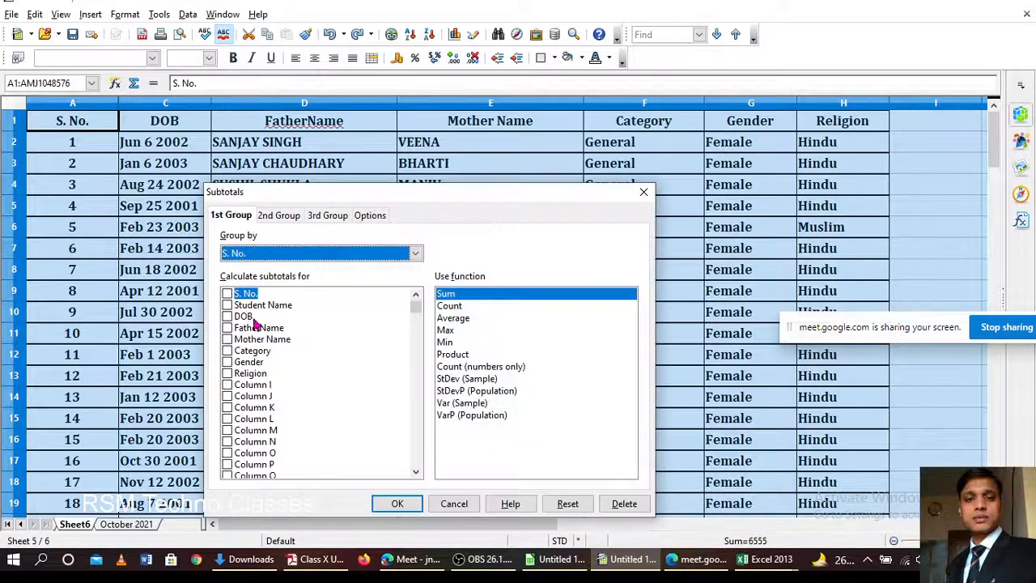
left_click(247, 354)
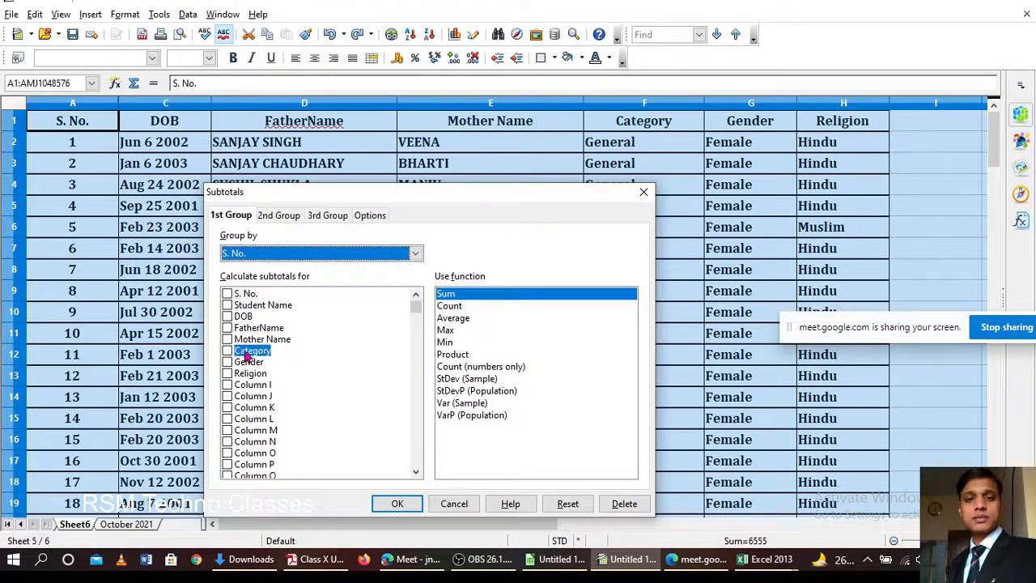
left_click(452, 306)
left_click(398, 503)
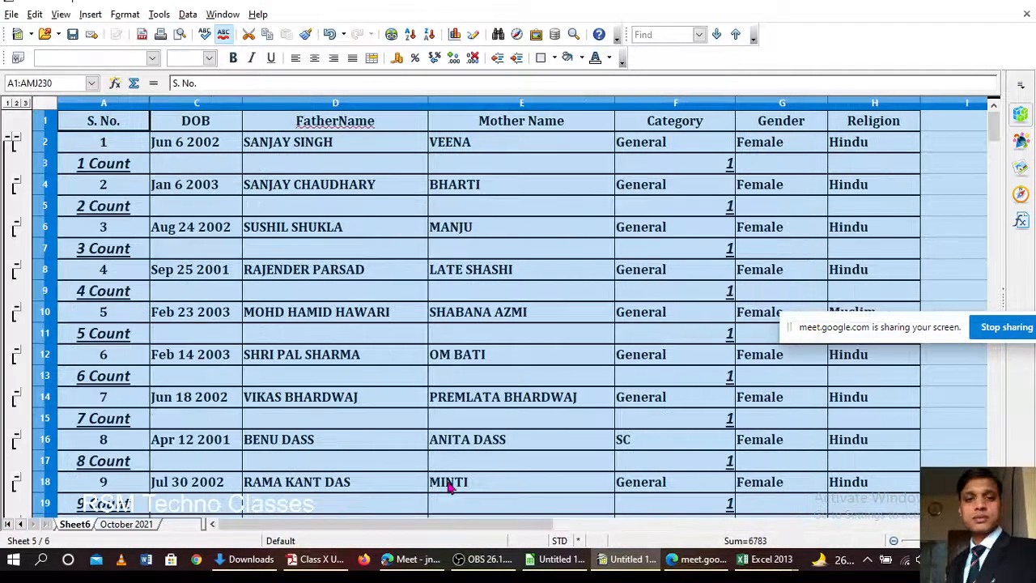
key("ctrl+z")
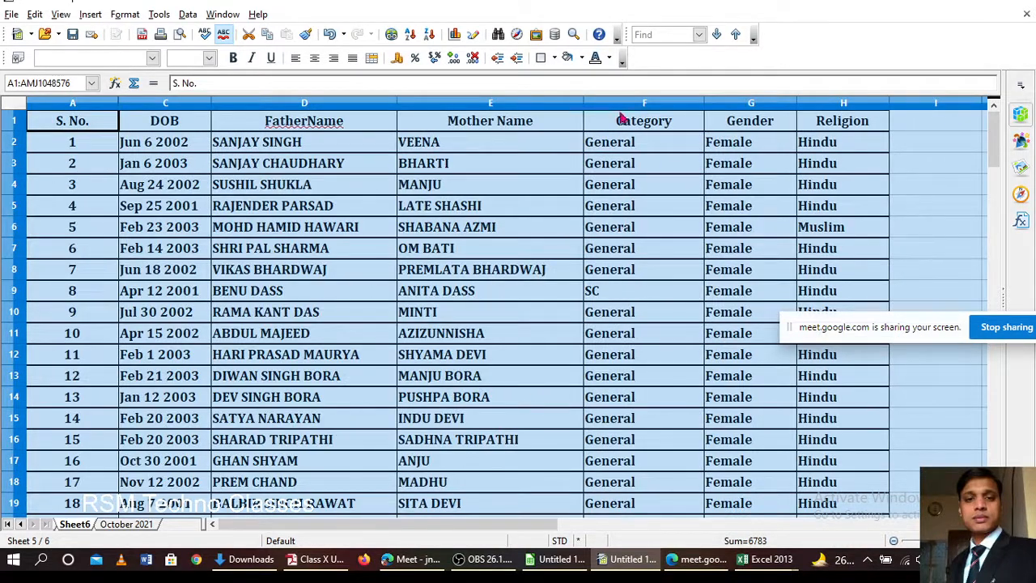
Step: Try to start subtotals on the Category and Religion columns selected together
left_click(659, 185)
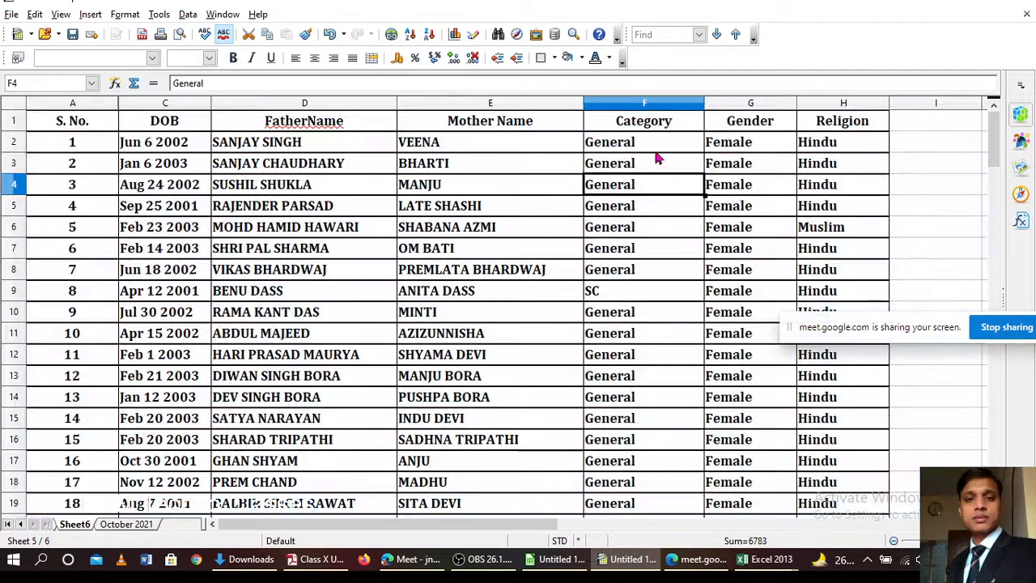
left_click(639, 104)
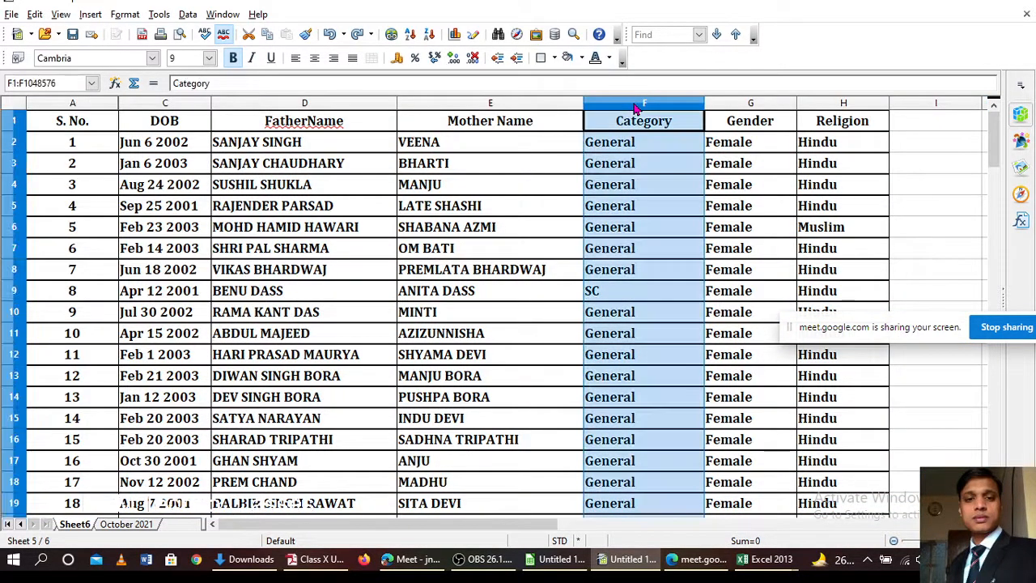
left_click(828, 103)
left_click(188, 13)
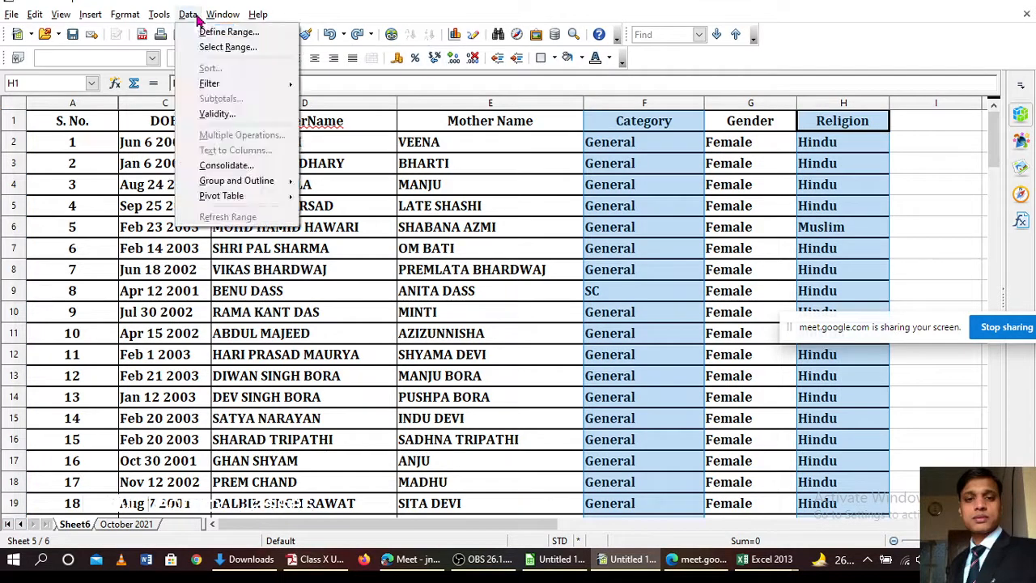
left_click(612, 173)
Step: Apply subtotals to the Category column alone, grouped by Category with the Count function
left_click(619, 104)
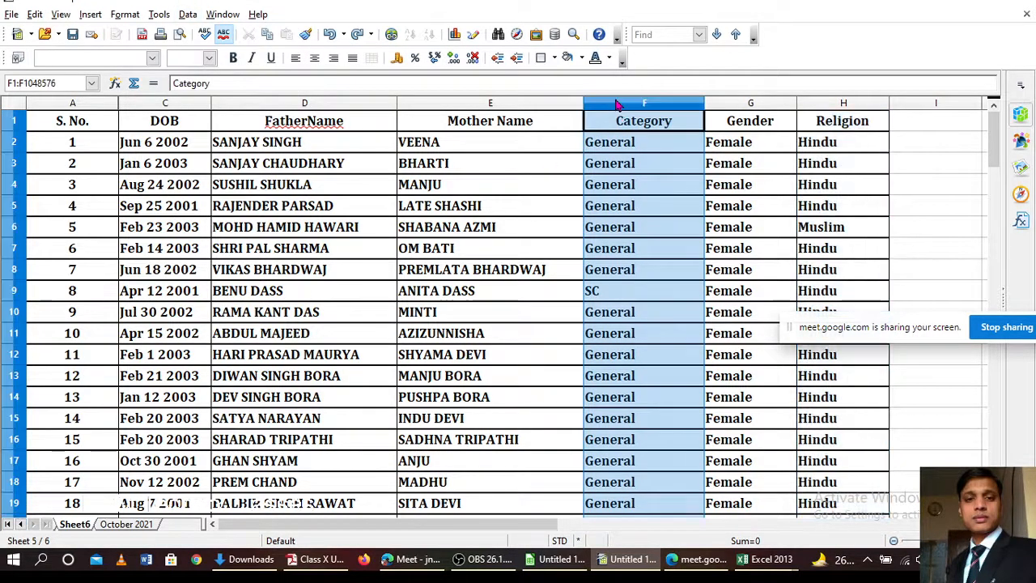
left_click(192, 15)
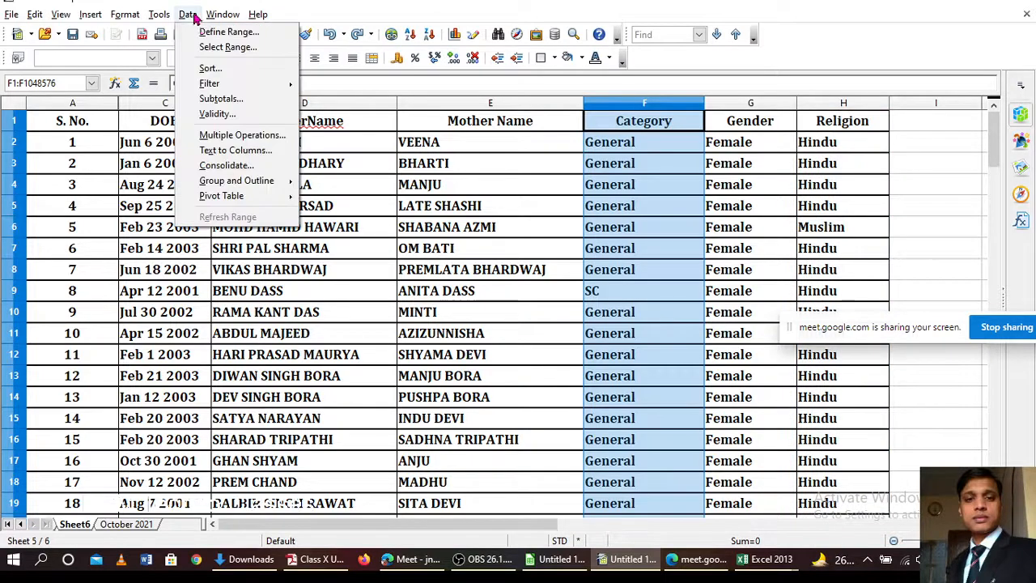
left_click(228, 99)
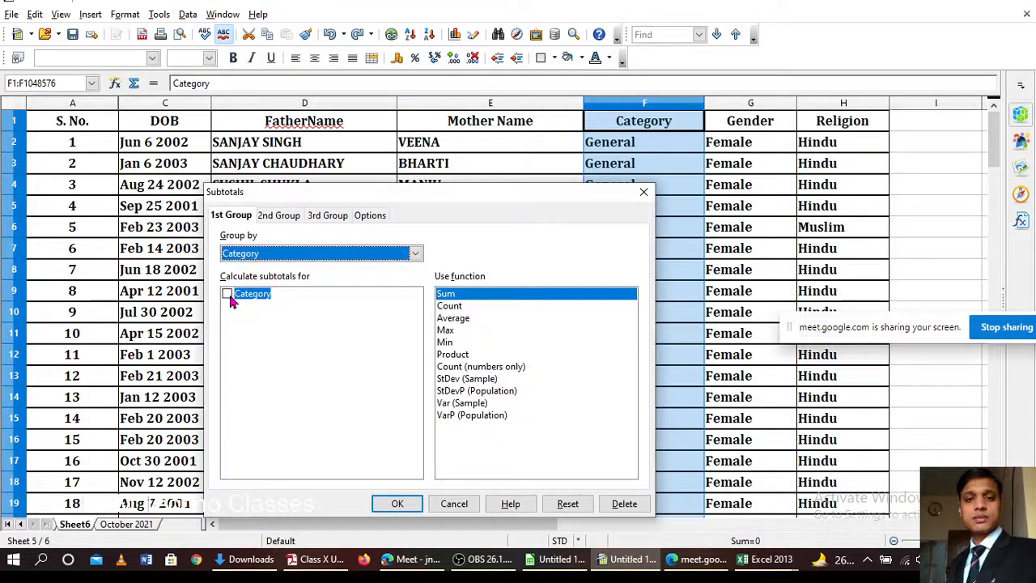
left_click(228, 295)
left_click(449, 306)
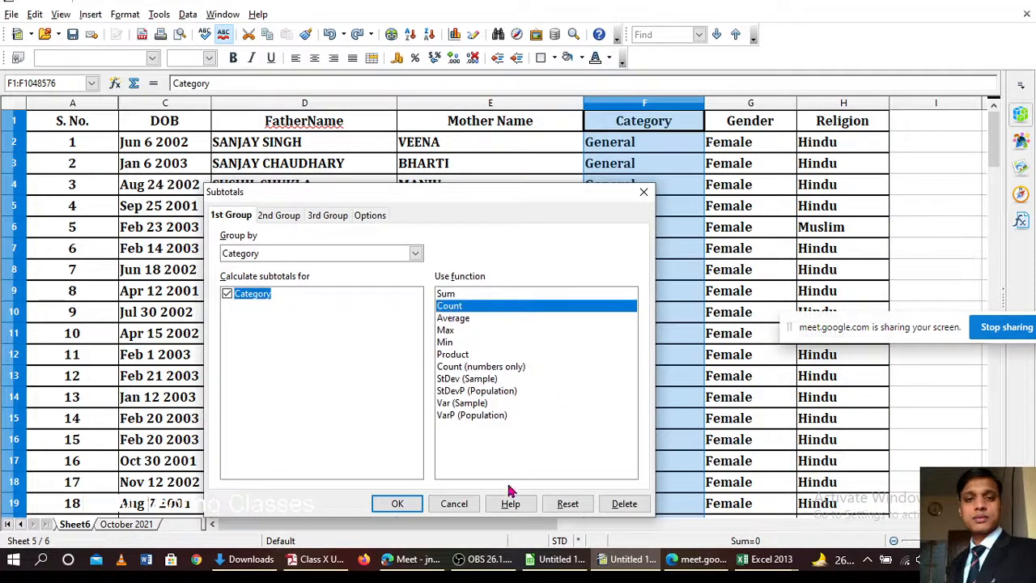
left_click(397, 503)
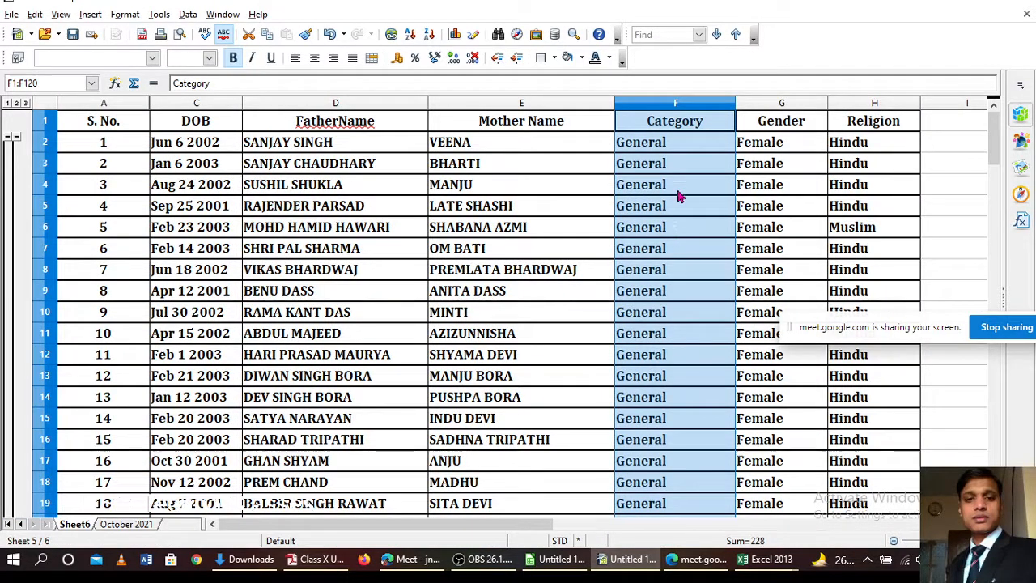
Step: Inspect the General group's subtotal cell in the Category column and collapse the OBC, SC and ST groups
scroll(686, 183, "down", 5)
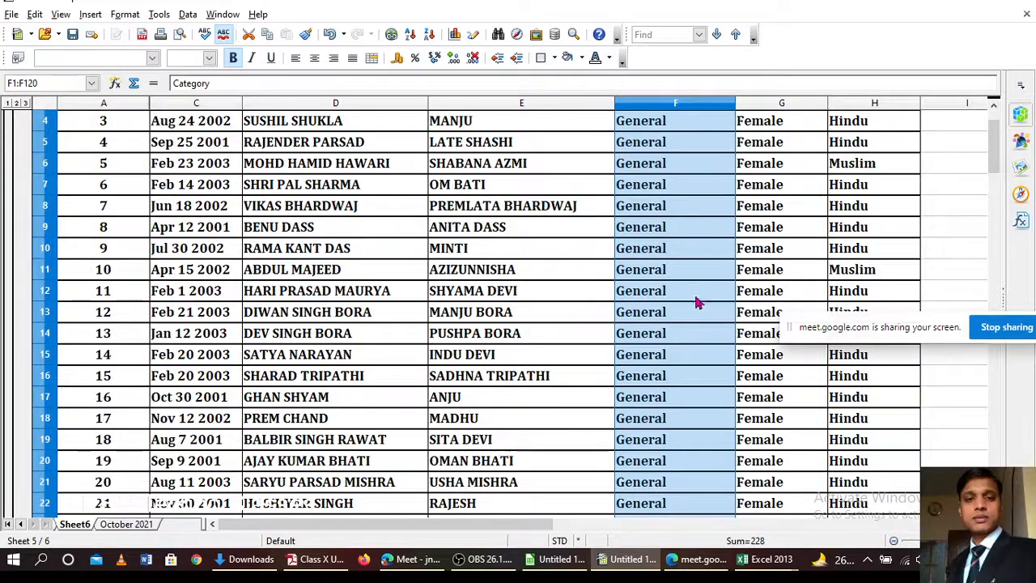
scroll(691, 389, "down", 18)
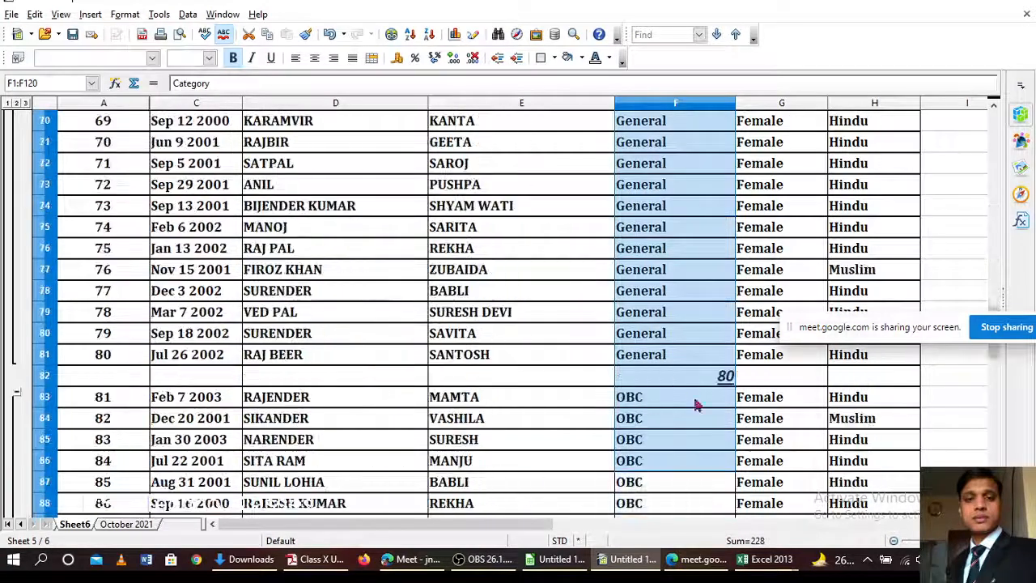
left_click(723, 382)
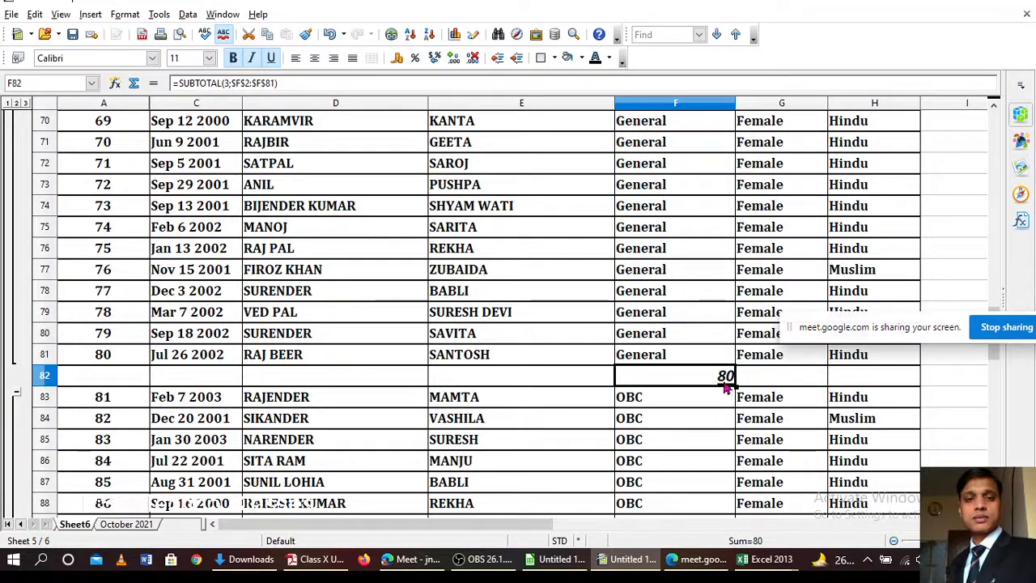
left_click(17, 396)
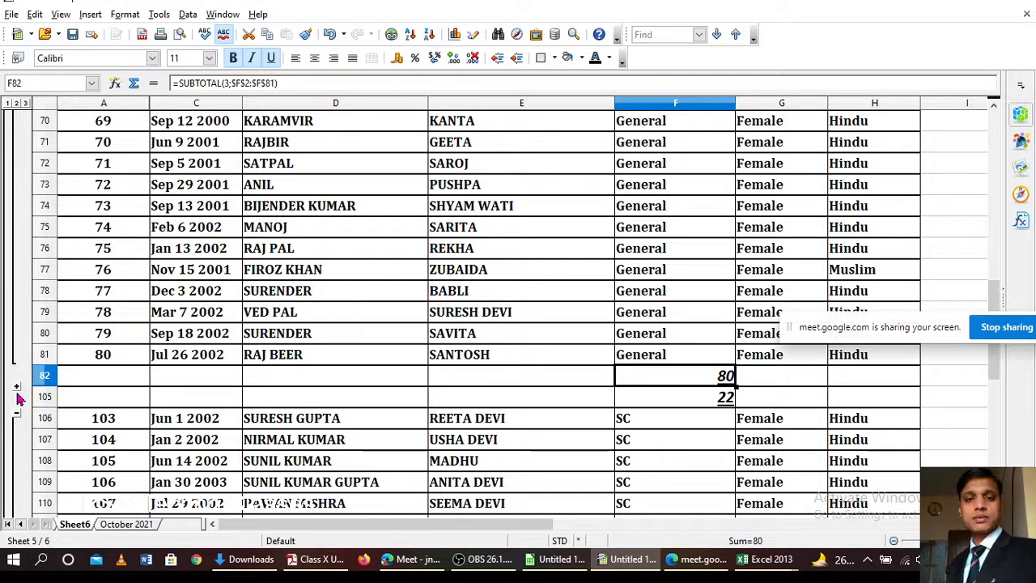
left_click(18, 414)
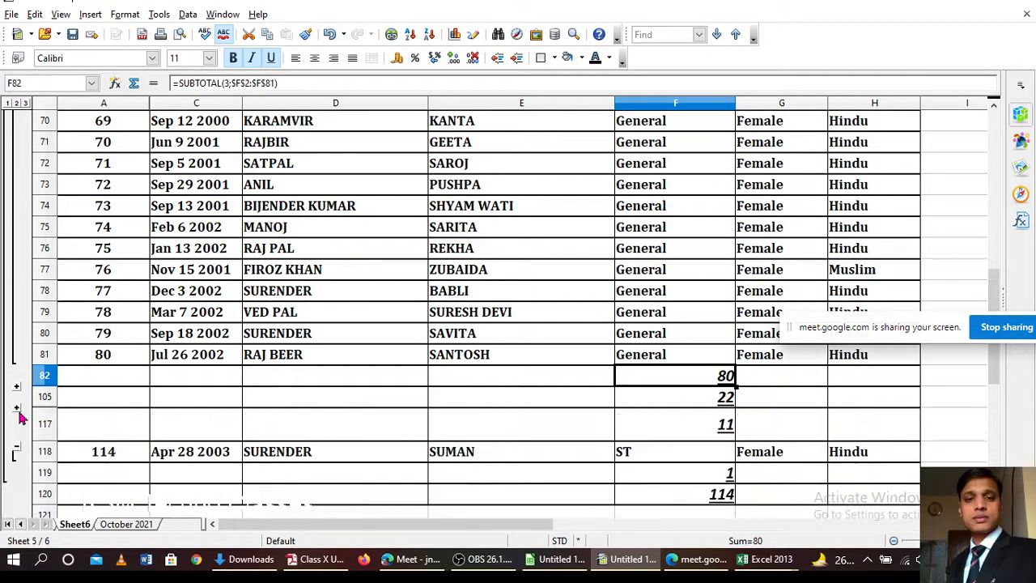
left_click(18, 452)
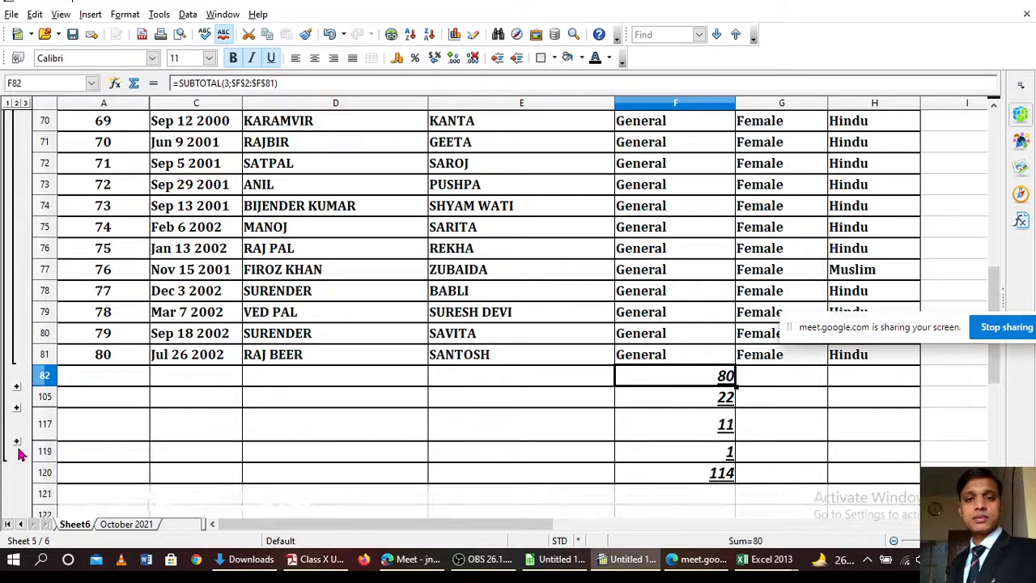
Step: Collapse the General group at the start of the list to leave only its subtotal row
scroll(48, 366, "up", 6)
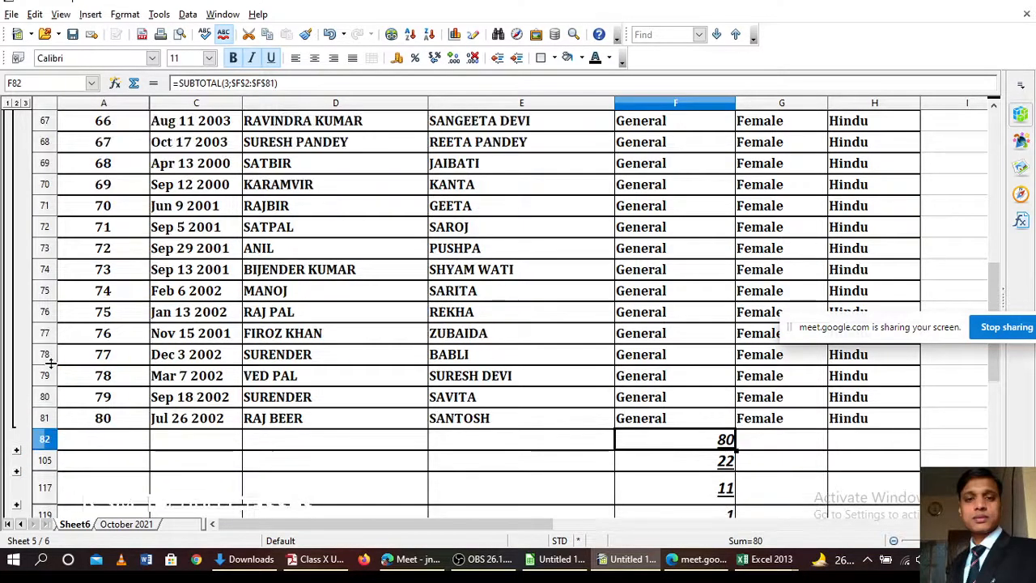
scroll(6, 258, "up", 9)
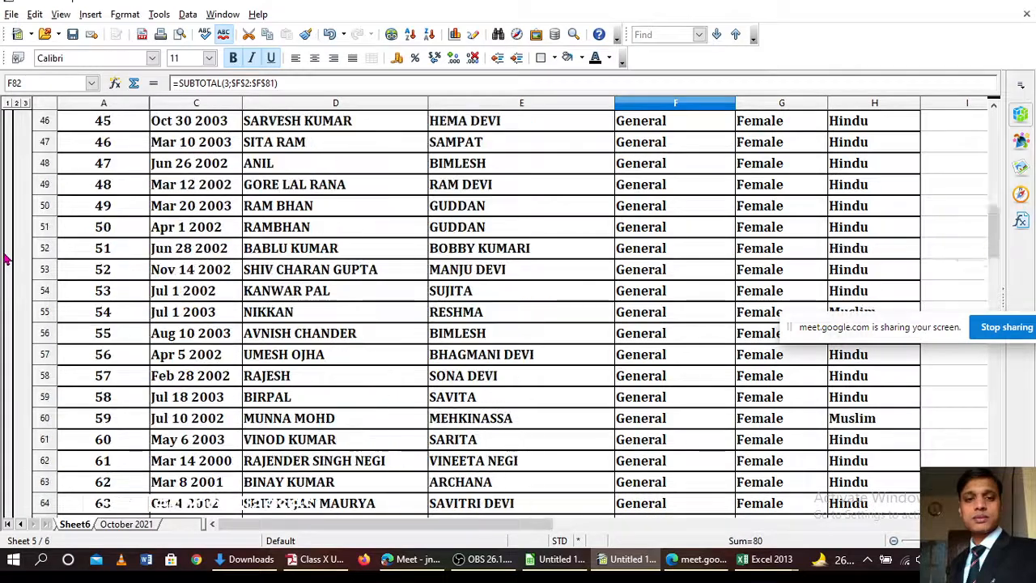
scroll(17, 191, "up", 7)
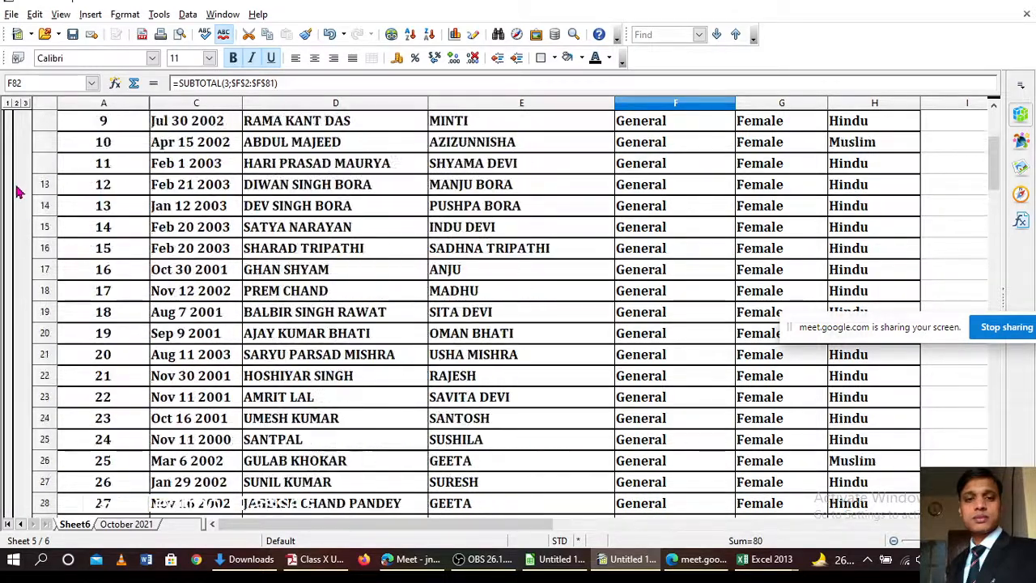
scroll(10, 200, "up", 1)
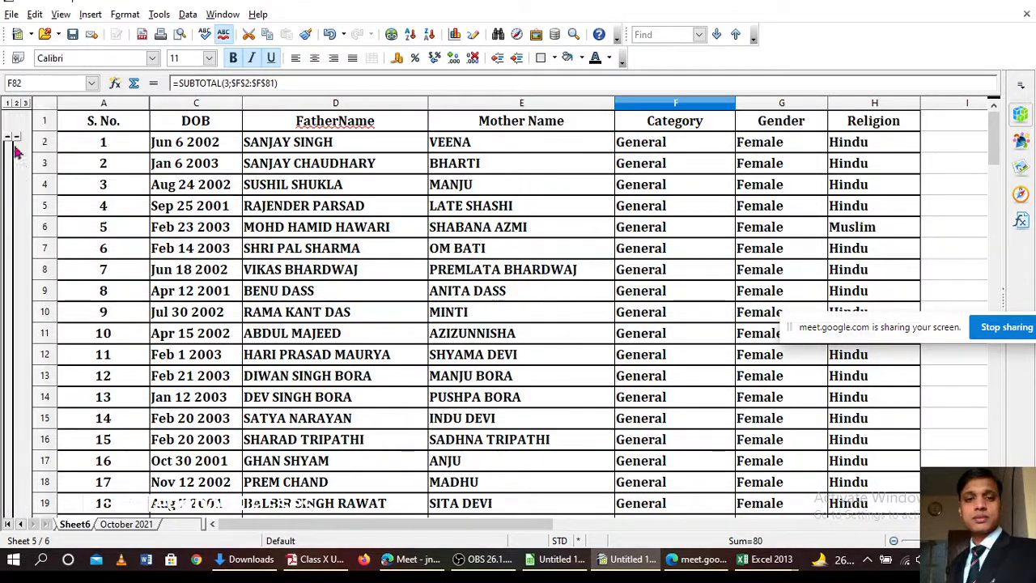
left_click(17, 142)
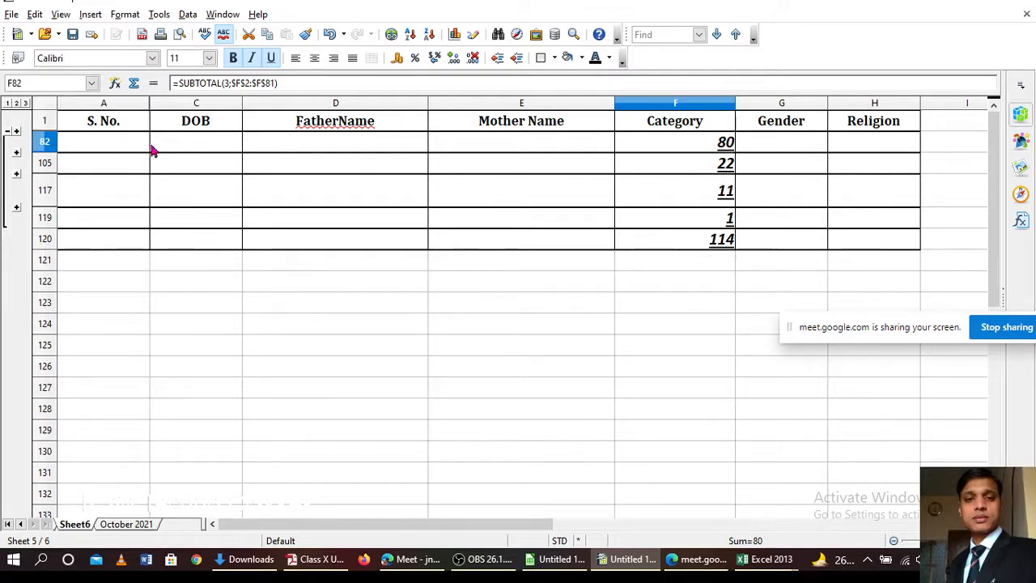
Step: Expand the OBC group to review its student rows down to the subtotal, and collapse it again
left_click(17, 153)
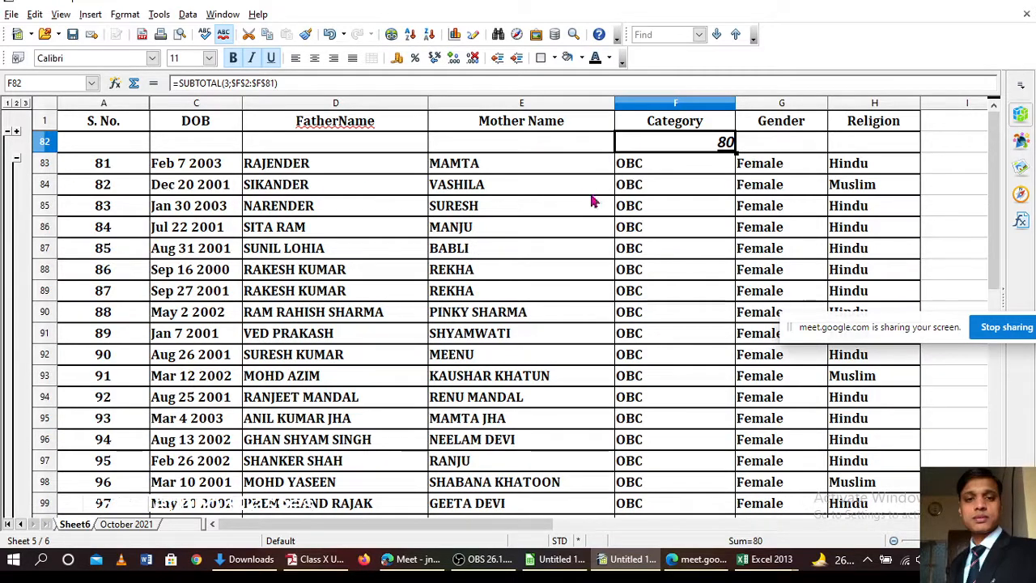
scroll(602, 330, "down", 5)
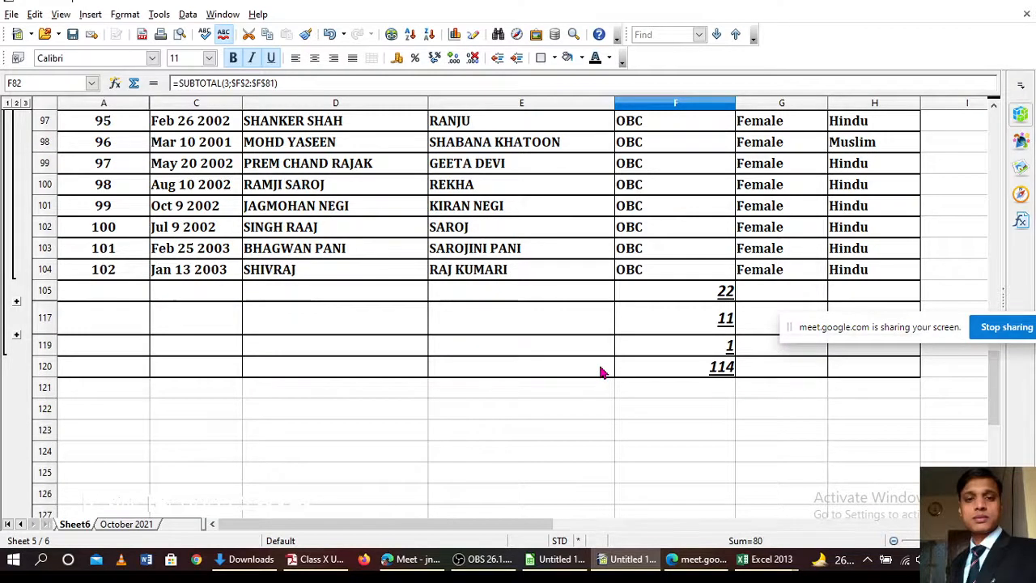
scroll(602, 372, "up", 1)
scroll(601, 371, "up", 4)
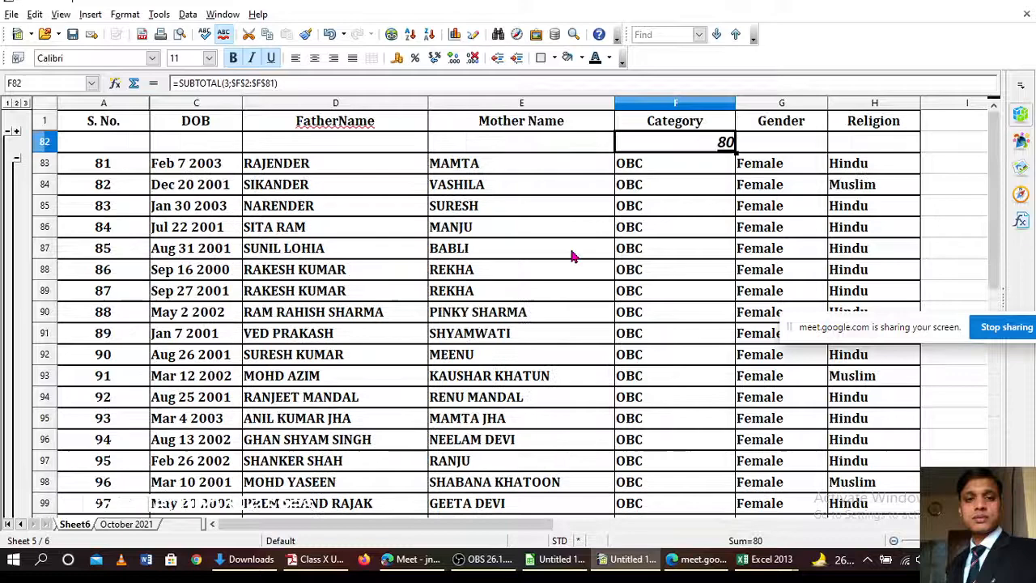
left_click(16, 165)
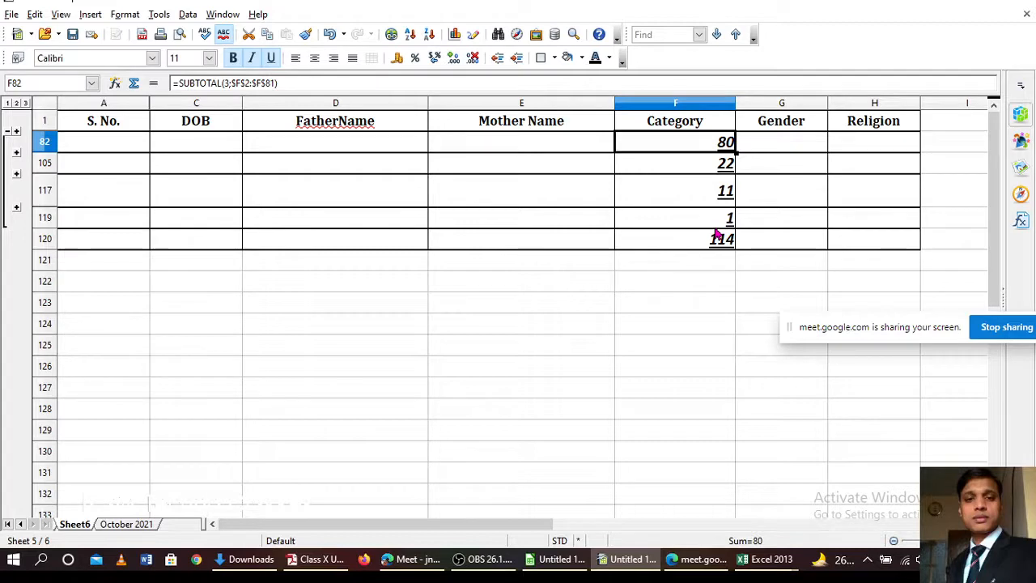
Step: Expand the ST and SC groups to show their student rows
left_click(17, 208)
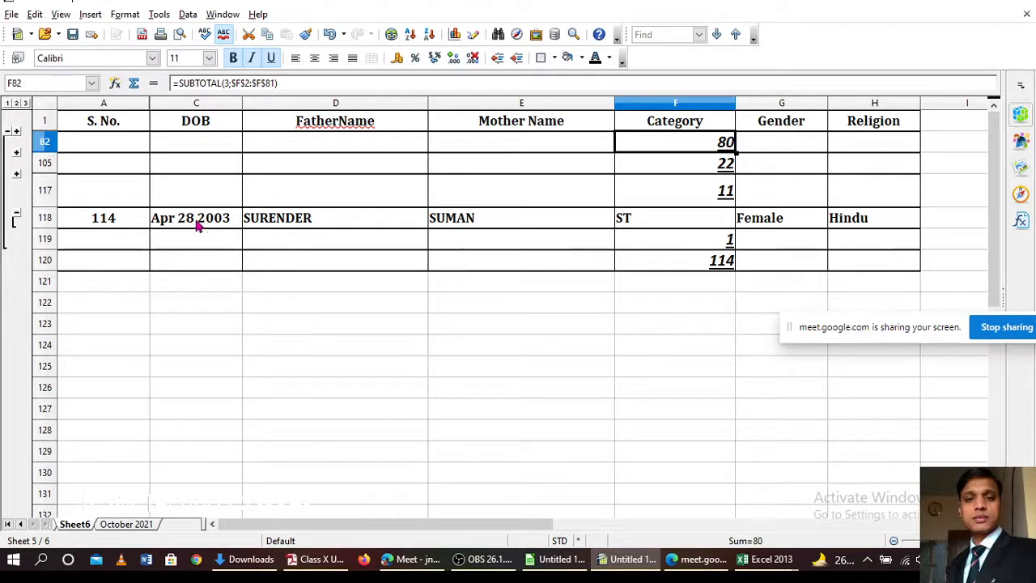
left_click(17, 176)
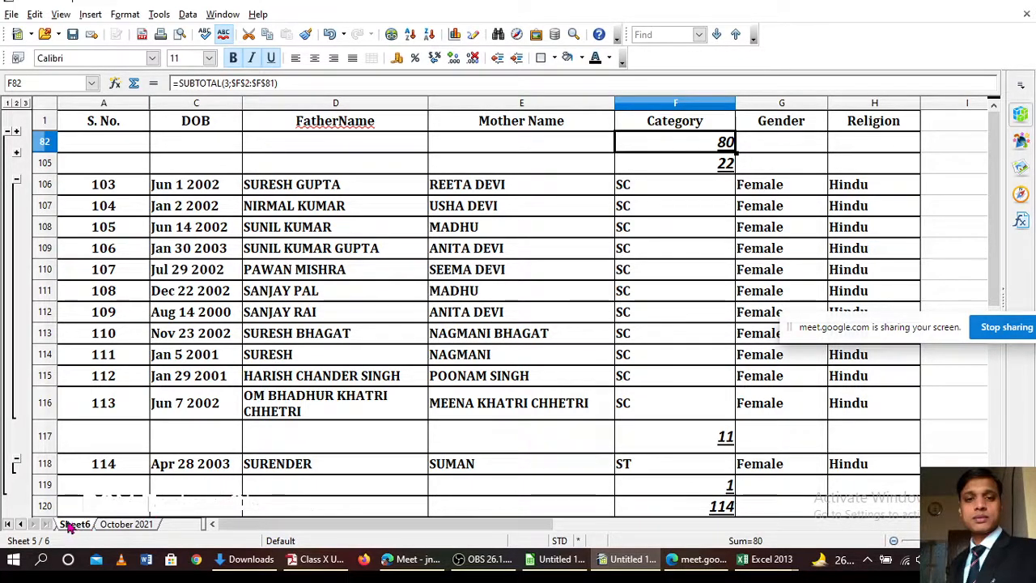
Step: Bring the earlier sheets into reach and switch to the Week 3 sheet
left_click(21, 525)
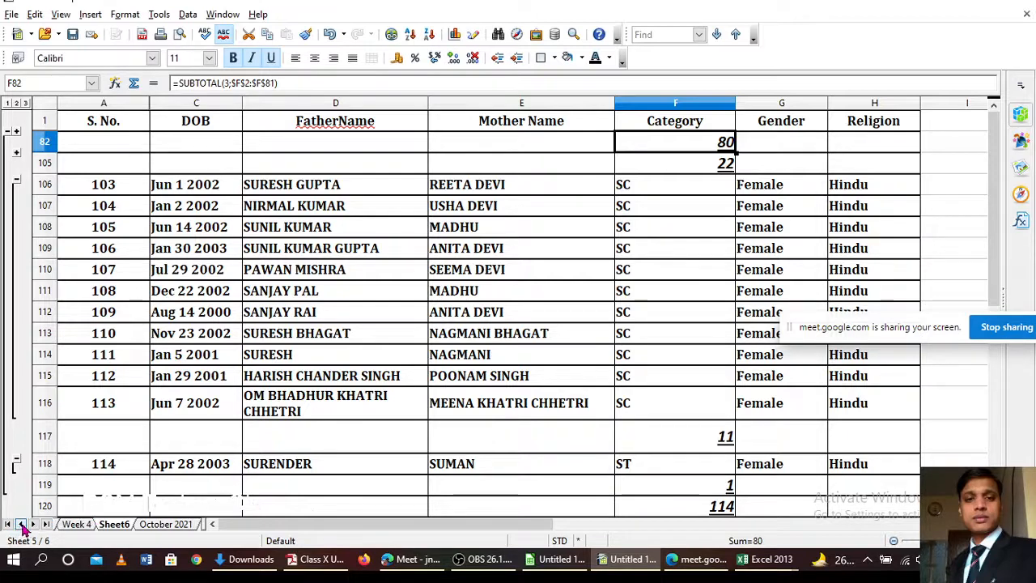
left_click(21, 525)
left_click(75, 524)
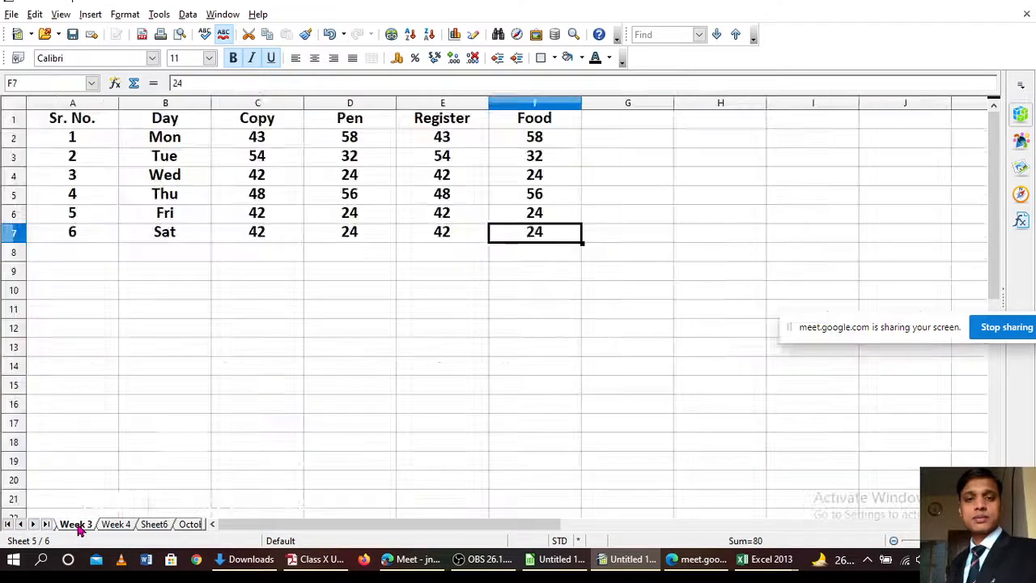
left_click_drag(356, 271, 377, 288)
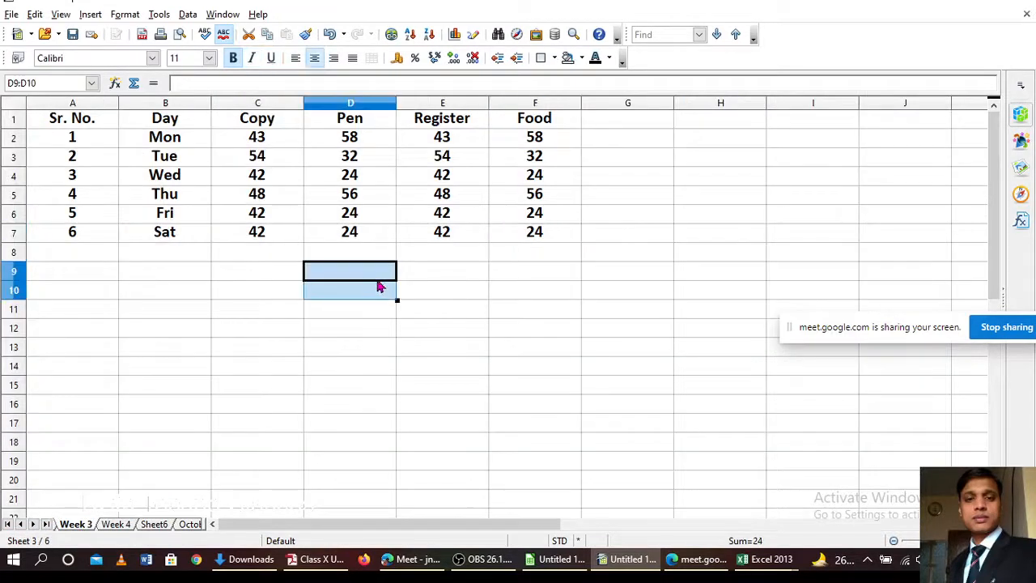
left_click(259, 139)
left_click_drag(259, 139, 272, 231)
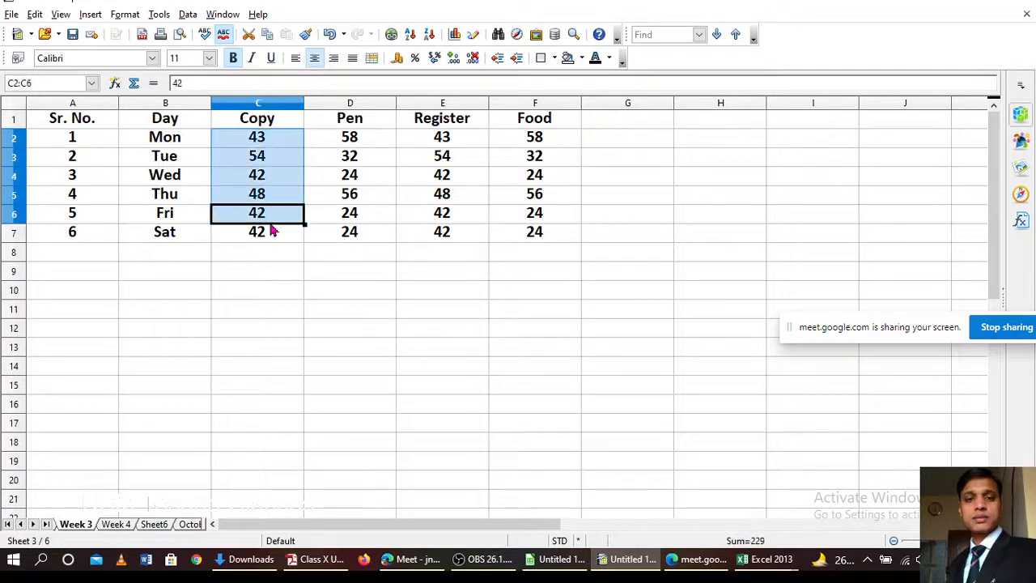
left_click(259, 119)
left_click(258, 103)
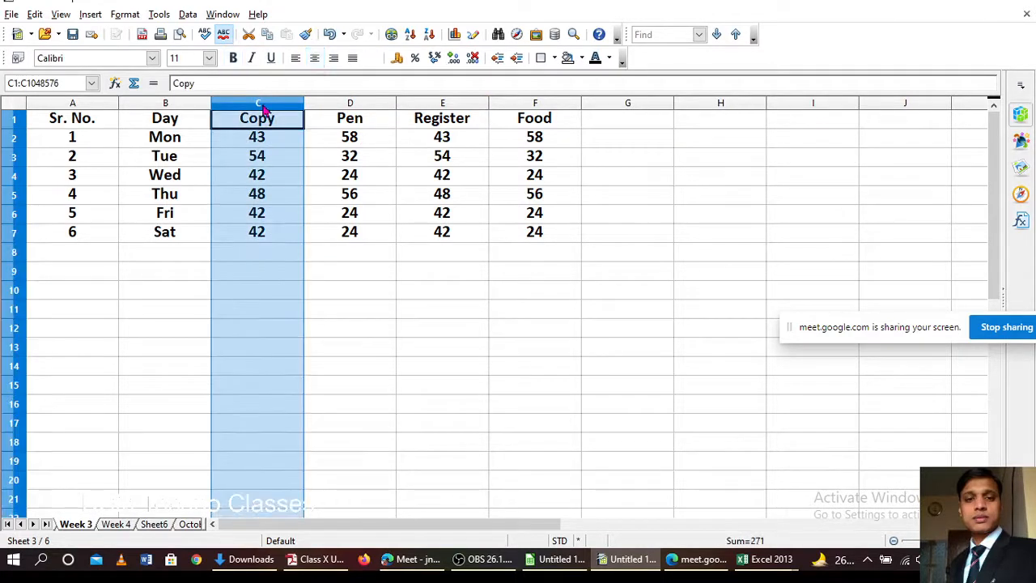
left_click(188, 15)
left_click(227, 98)
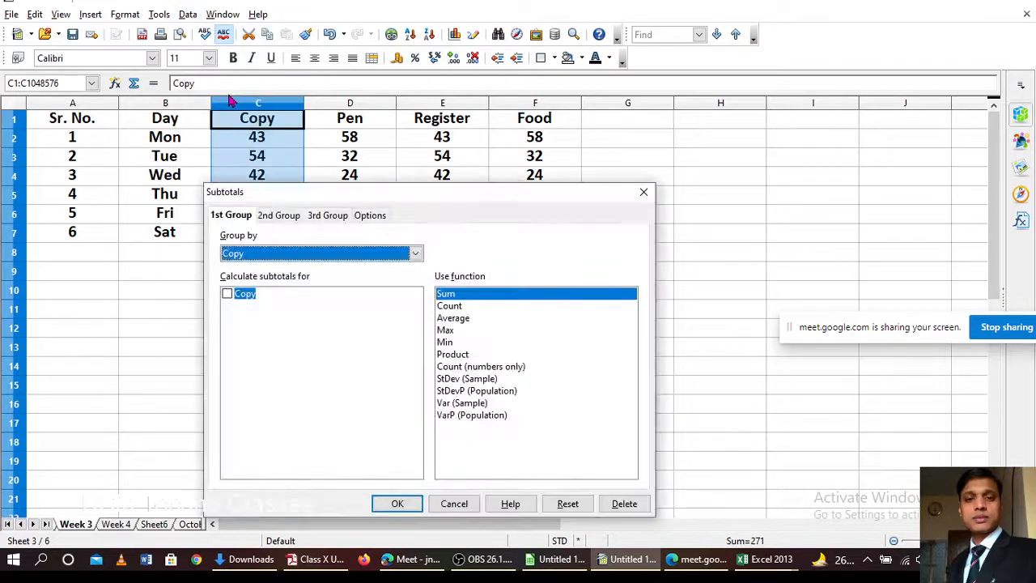
left_click(227, 296)
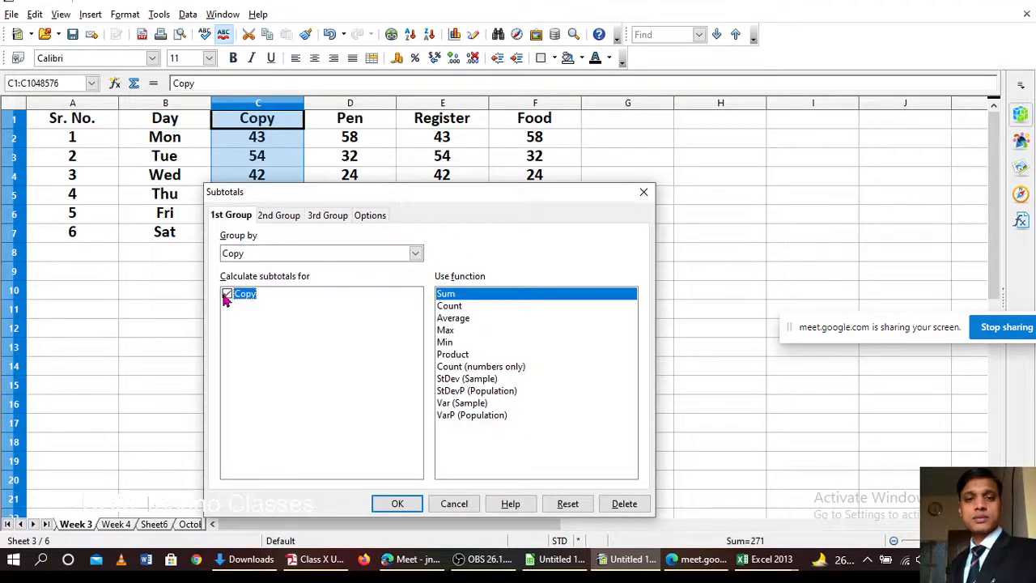
left_click(646, 192)
Step: Check the student data workbook in Excel and return to the Calc spreadsheet's October 2021 sheet
mouse_move(768, 558)
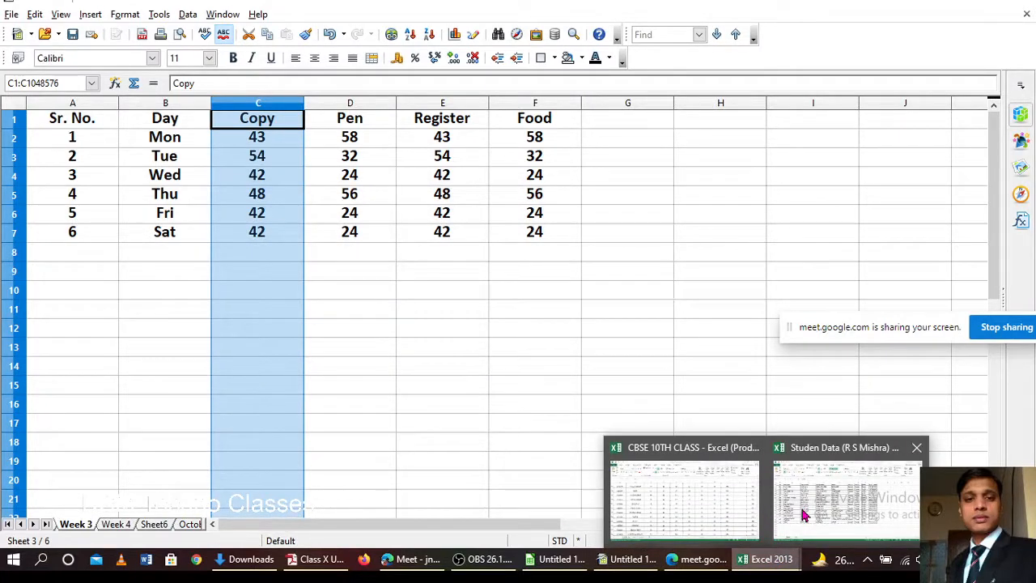
left_click(804, 515)
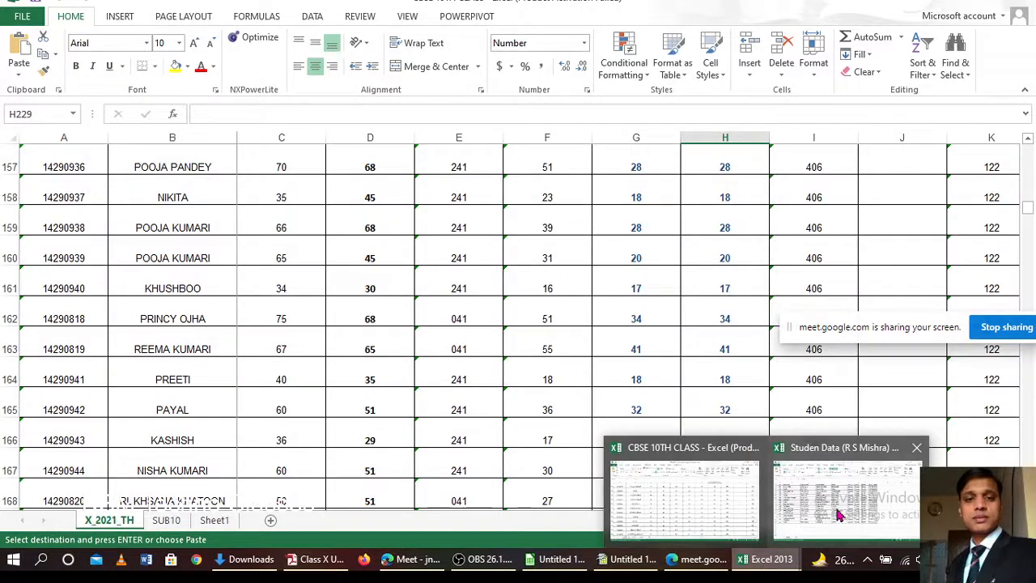
left_click(839, 514)
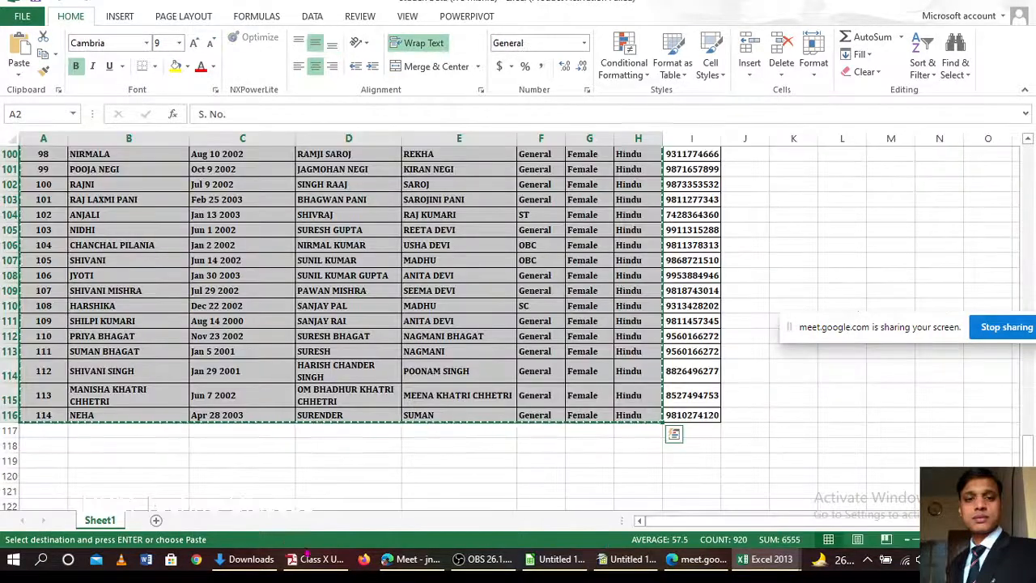
left_click(628, 558)
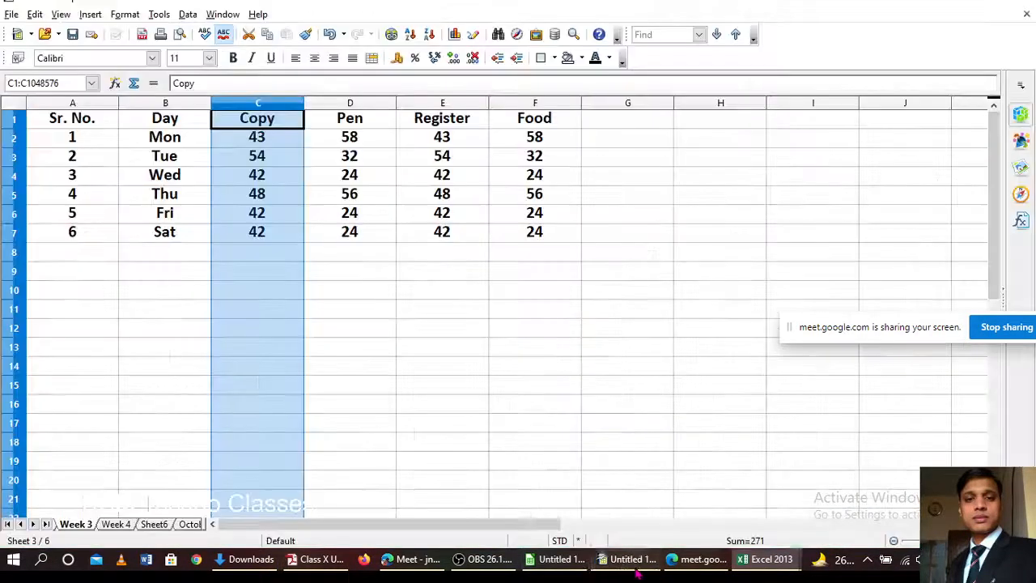
left_click(461, 327)
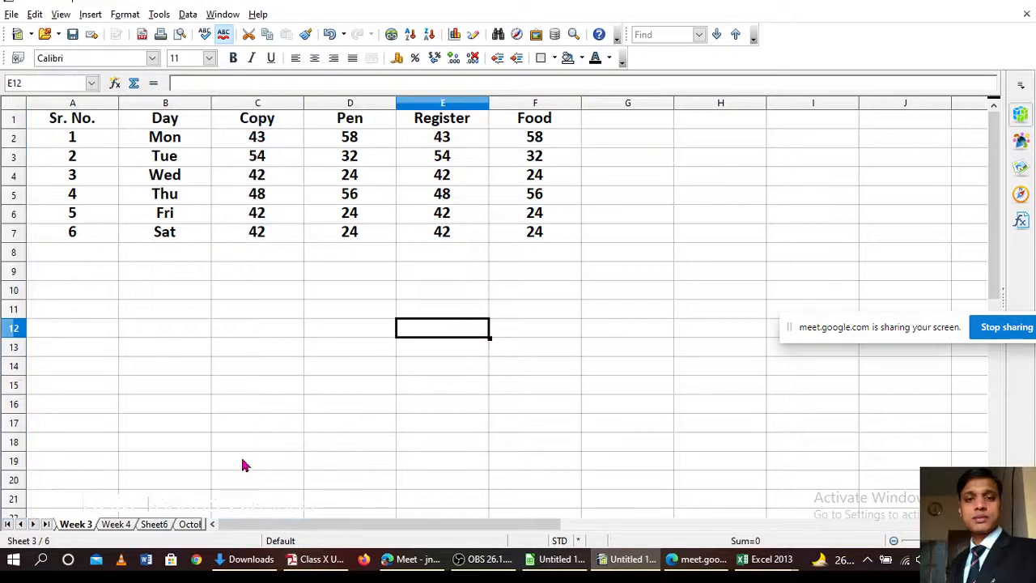
left_click(188, 525)
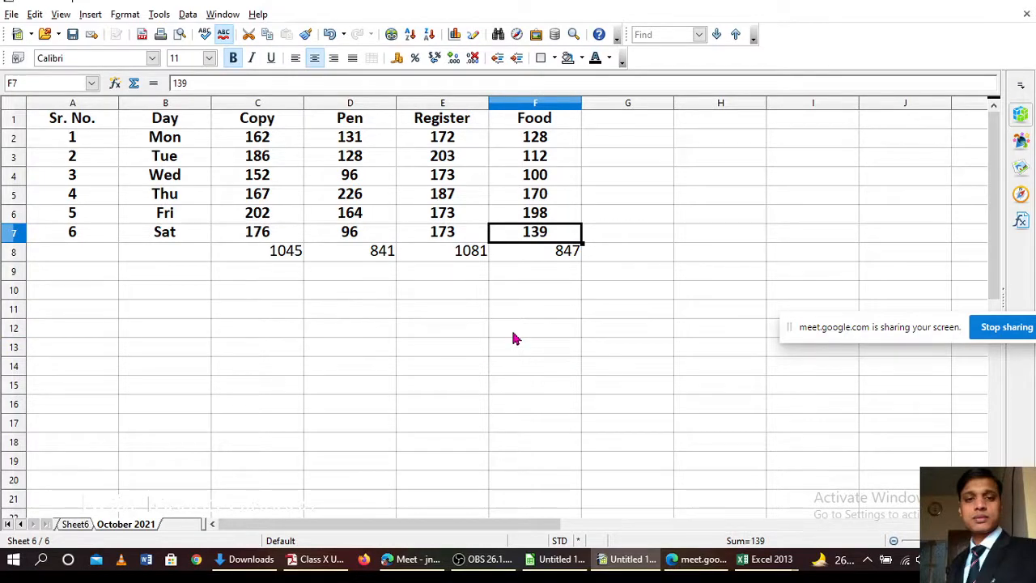
Step: Switch to the Class X PDF and review the subtotals instructions, Figure 2 and the Subtotals Options page
left_click(322, 560)
scroll(431, 338, "down", 2)
scroll(432, 339, "down", 6)
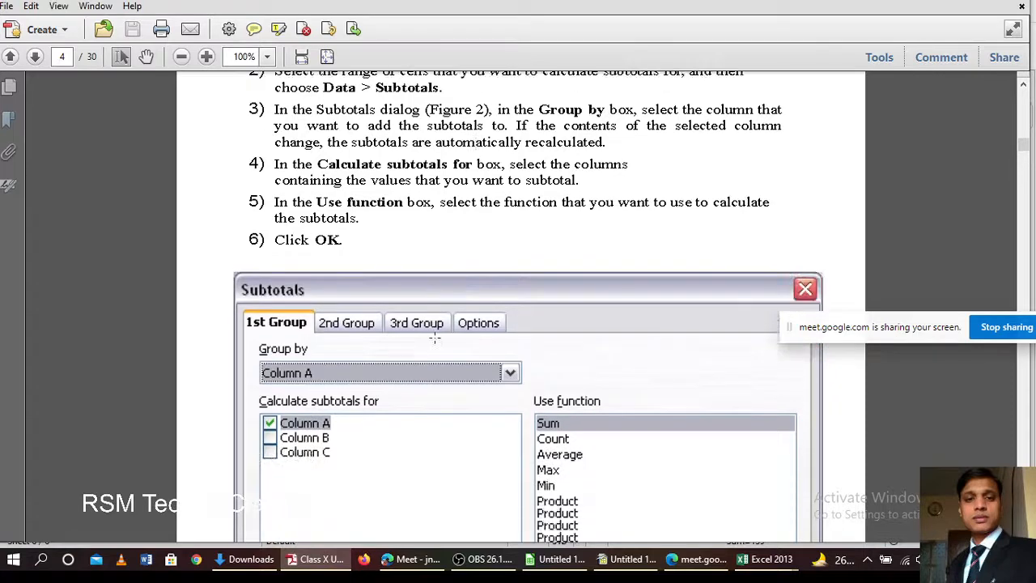
scroll(446, 349, "down", 8)
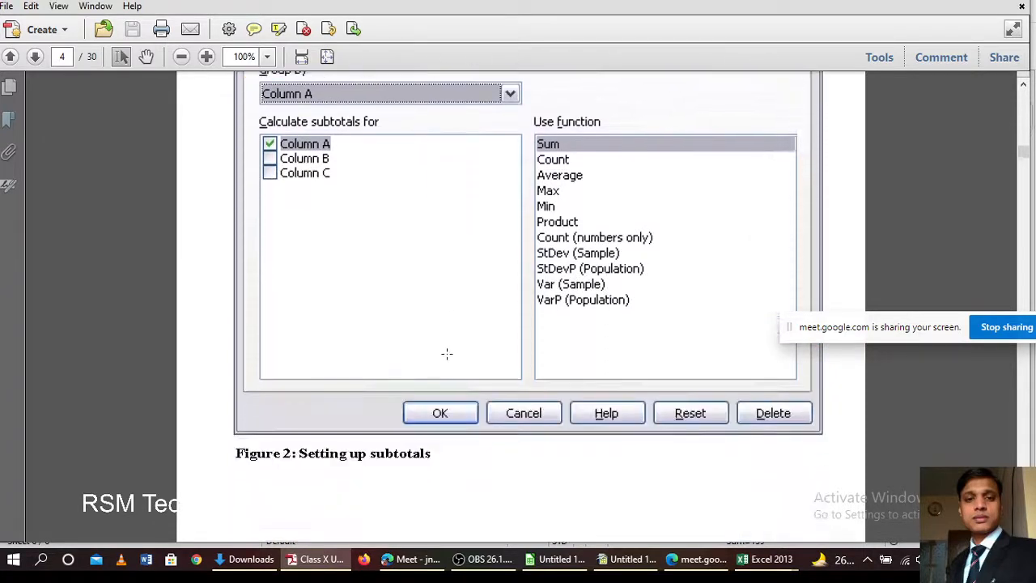
scroll(430, 397, "down", 1)
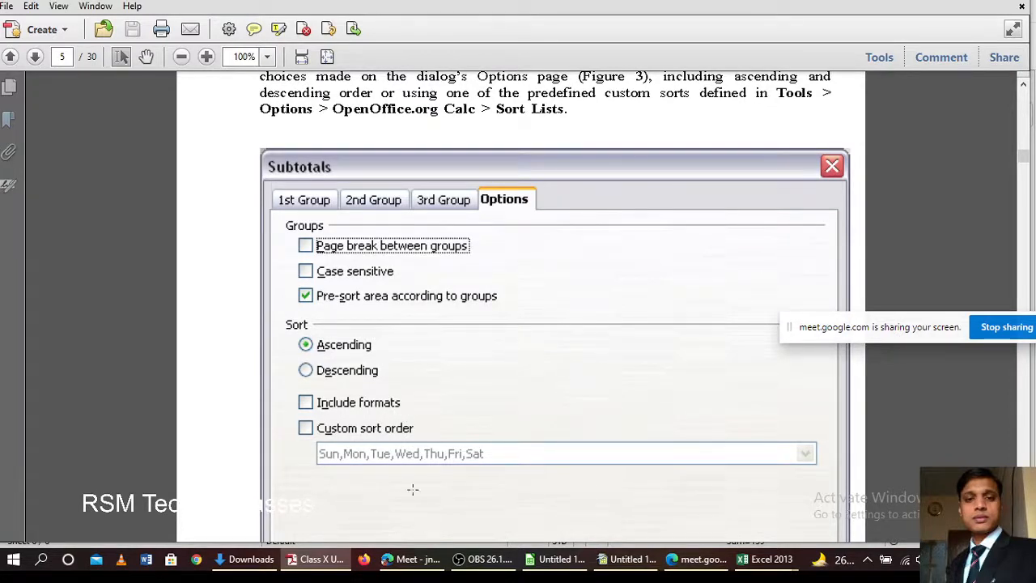
Step: Switch to the Google Meet call in the browser and bring up the OBS window
left_click(427, 567)
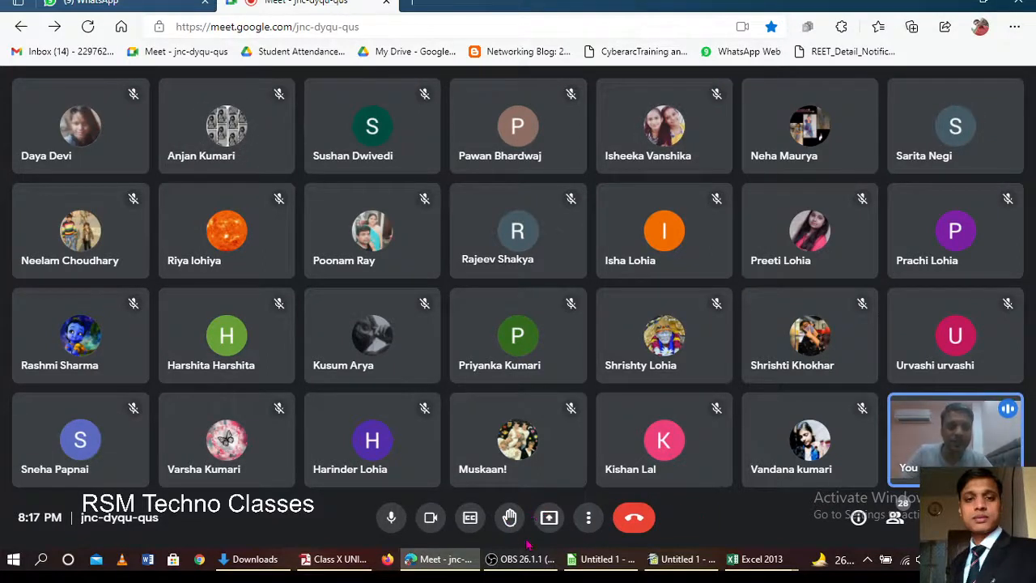
mouse_move(530, 559)
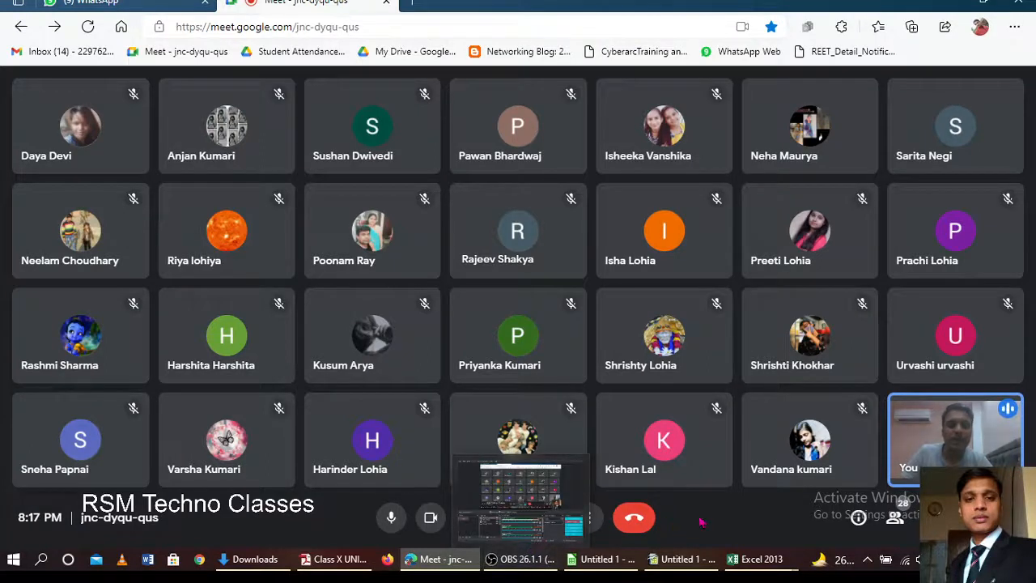
left_click(520, 570)
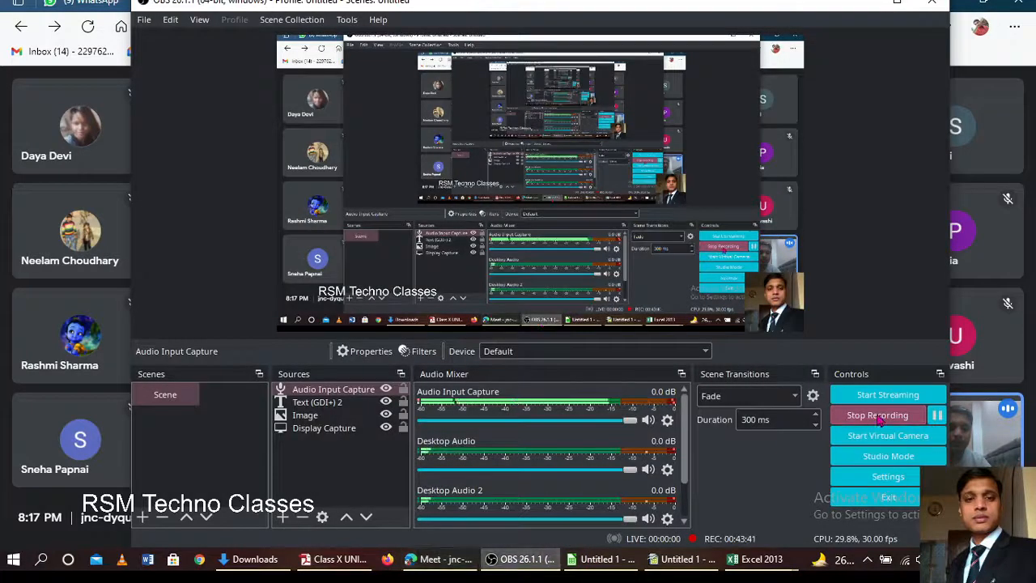